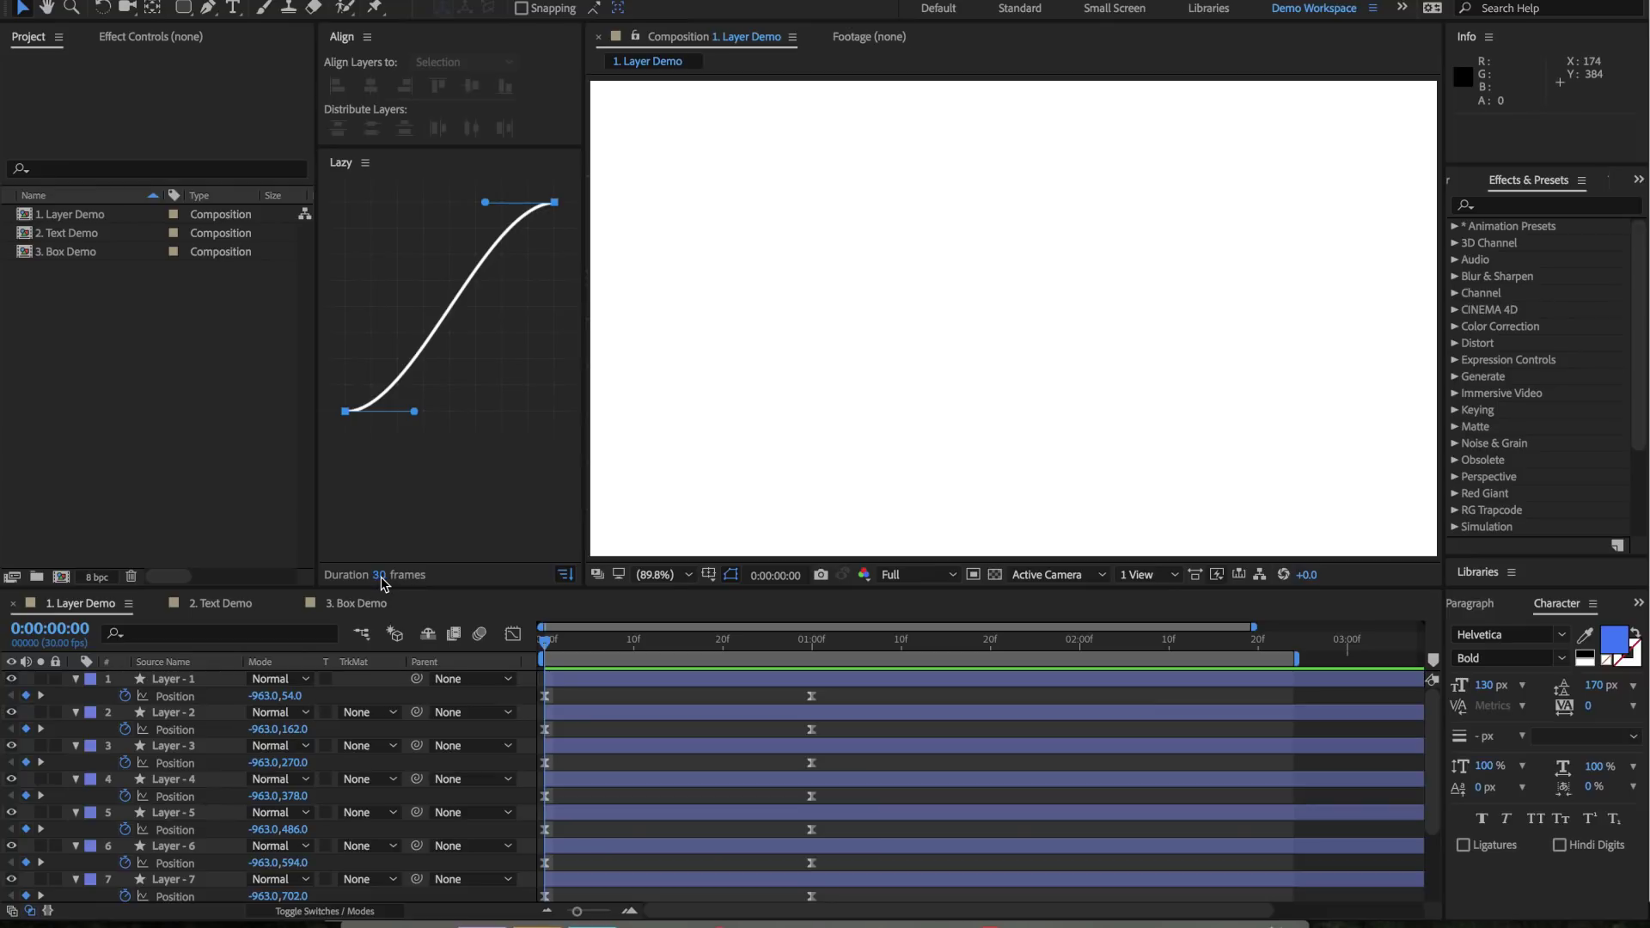
Apply the Lazy easing to the bar keyframes and preview the slide-in up to frame 13
left_click(565, 582)
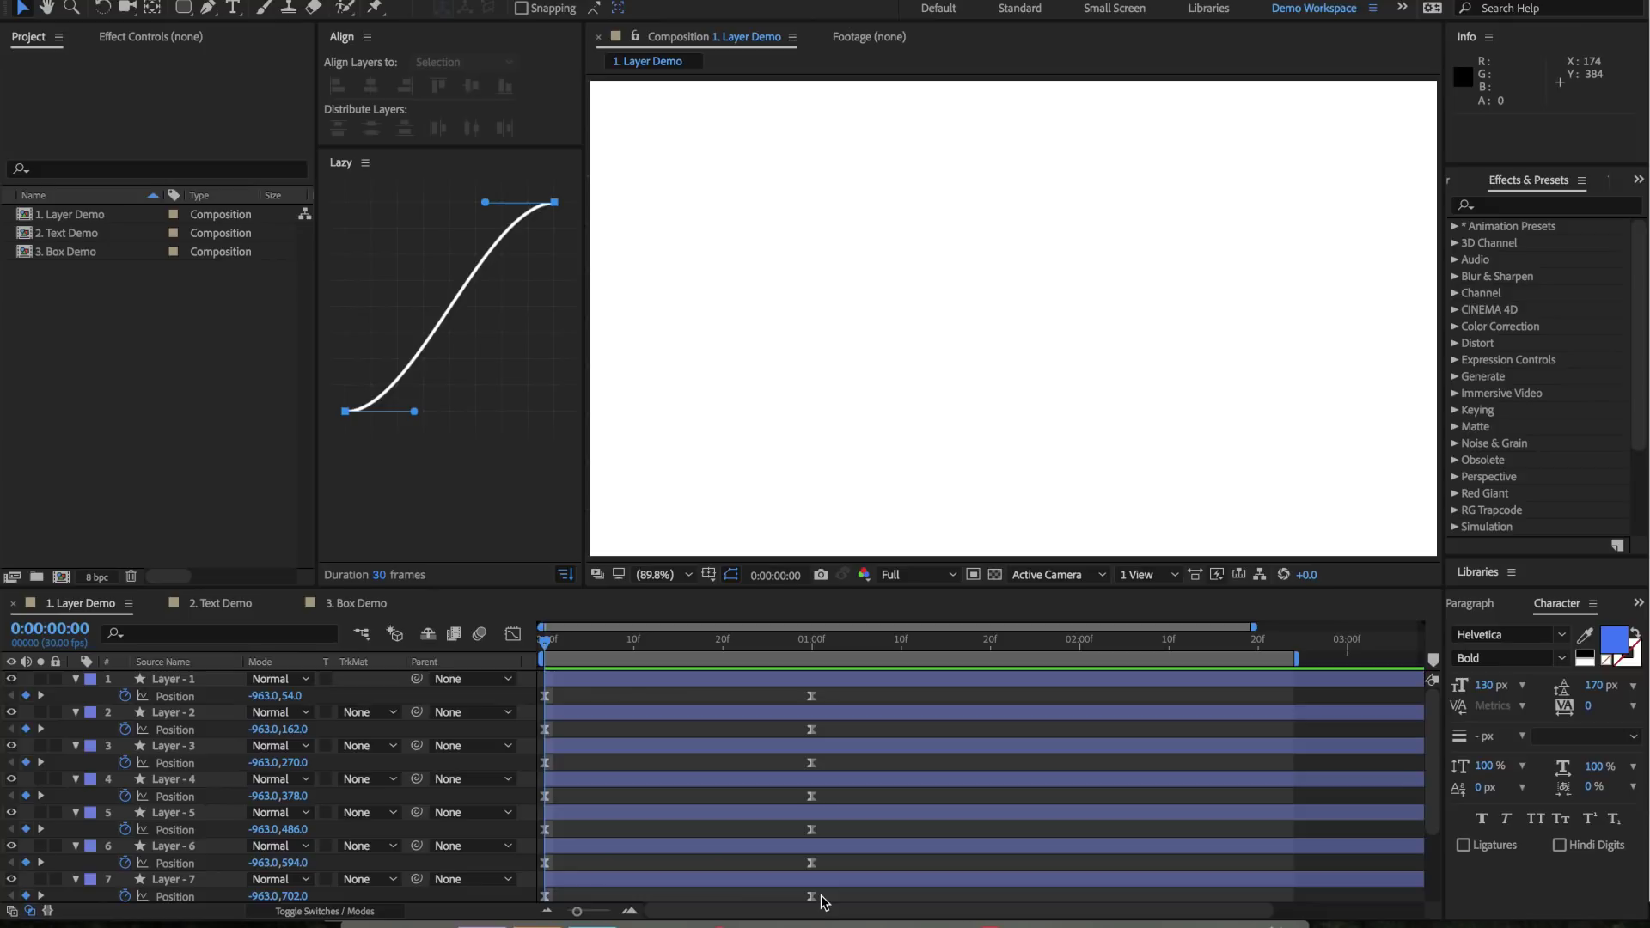
scroll(823, 900, "down", 3)
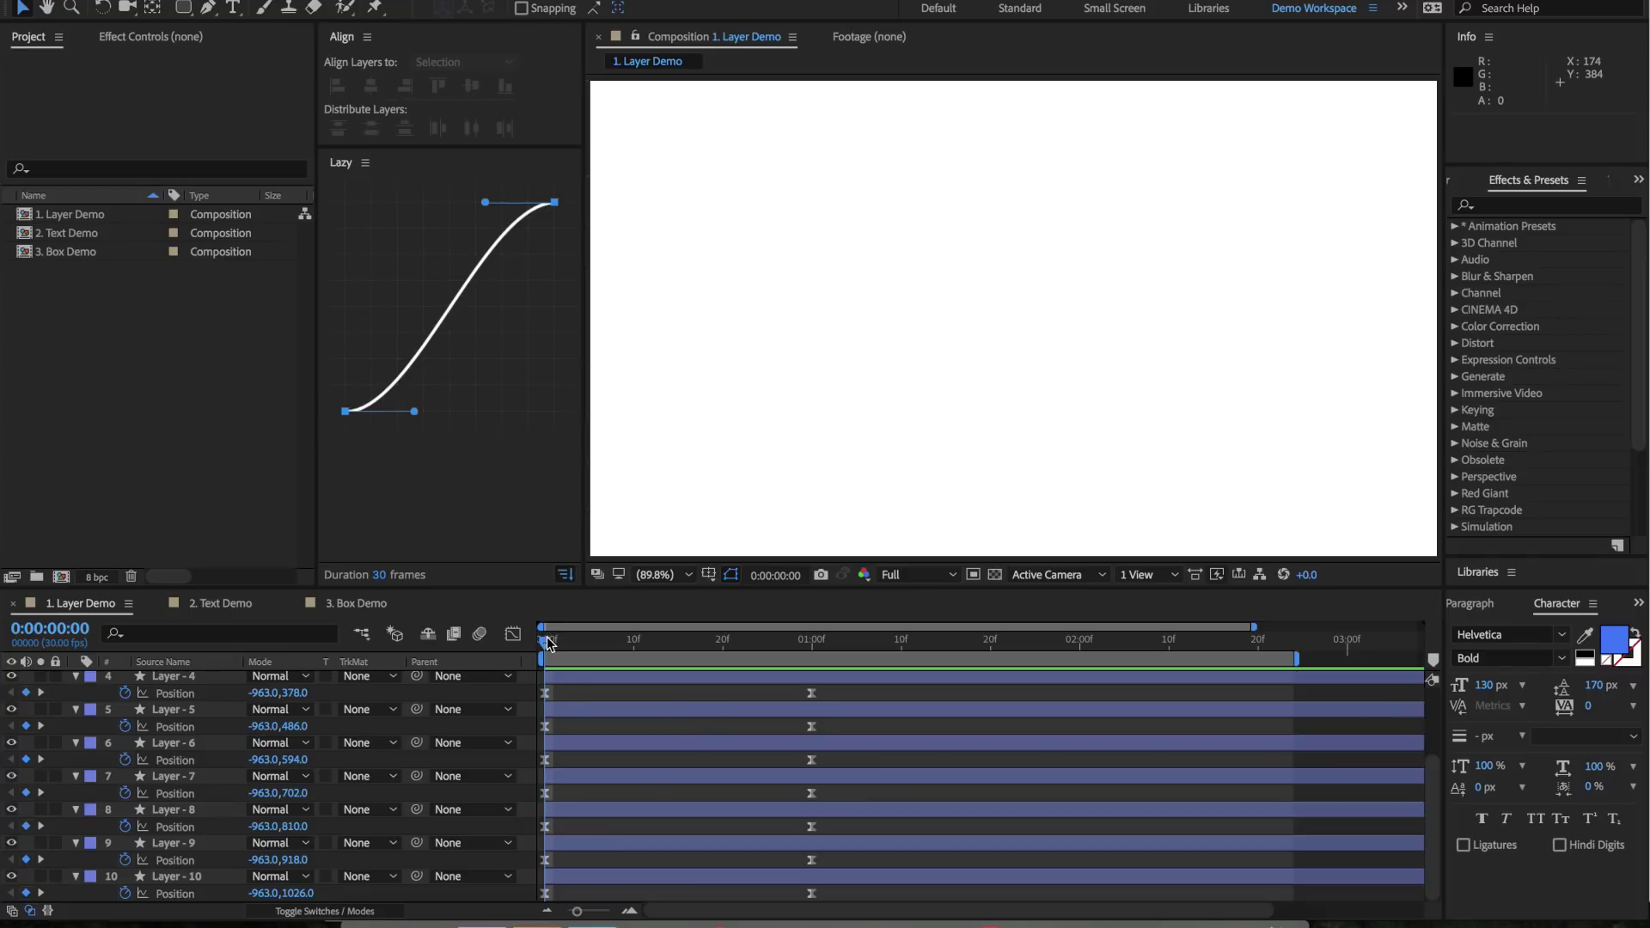
left_click(492, 643)
key("space")
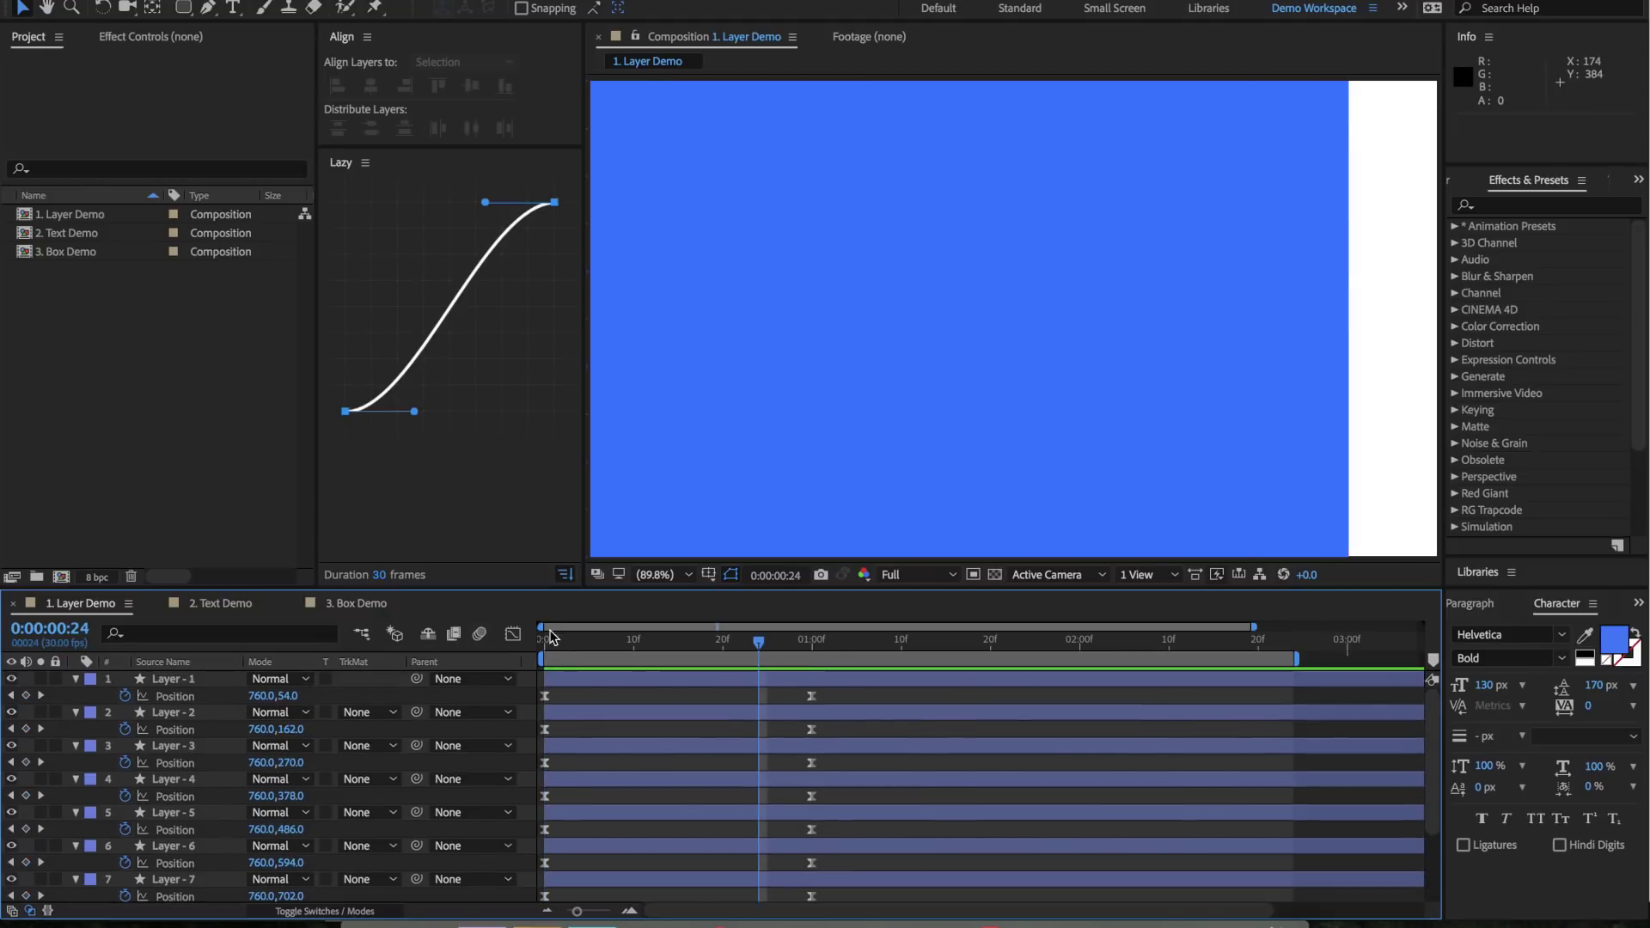
left_click(554, 640)
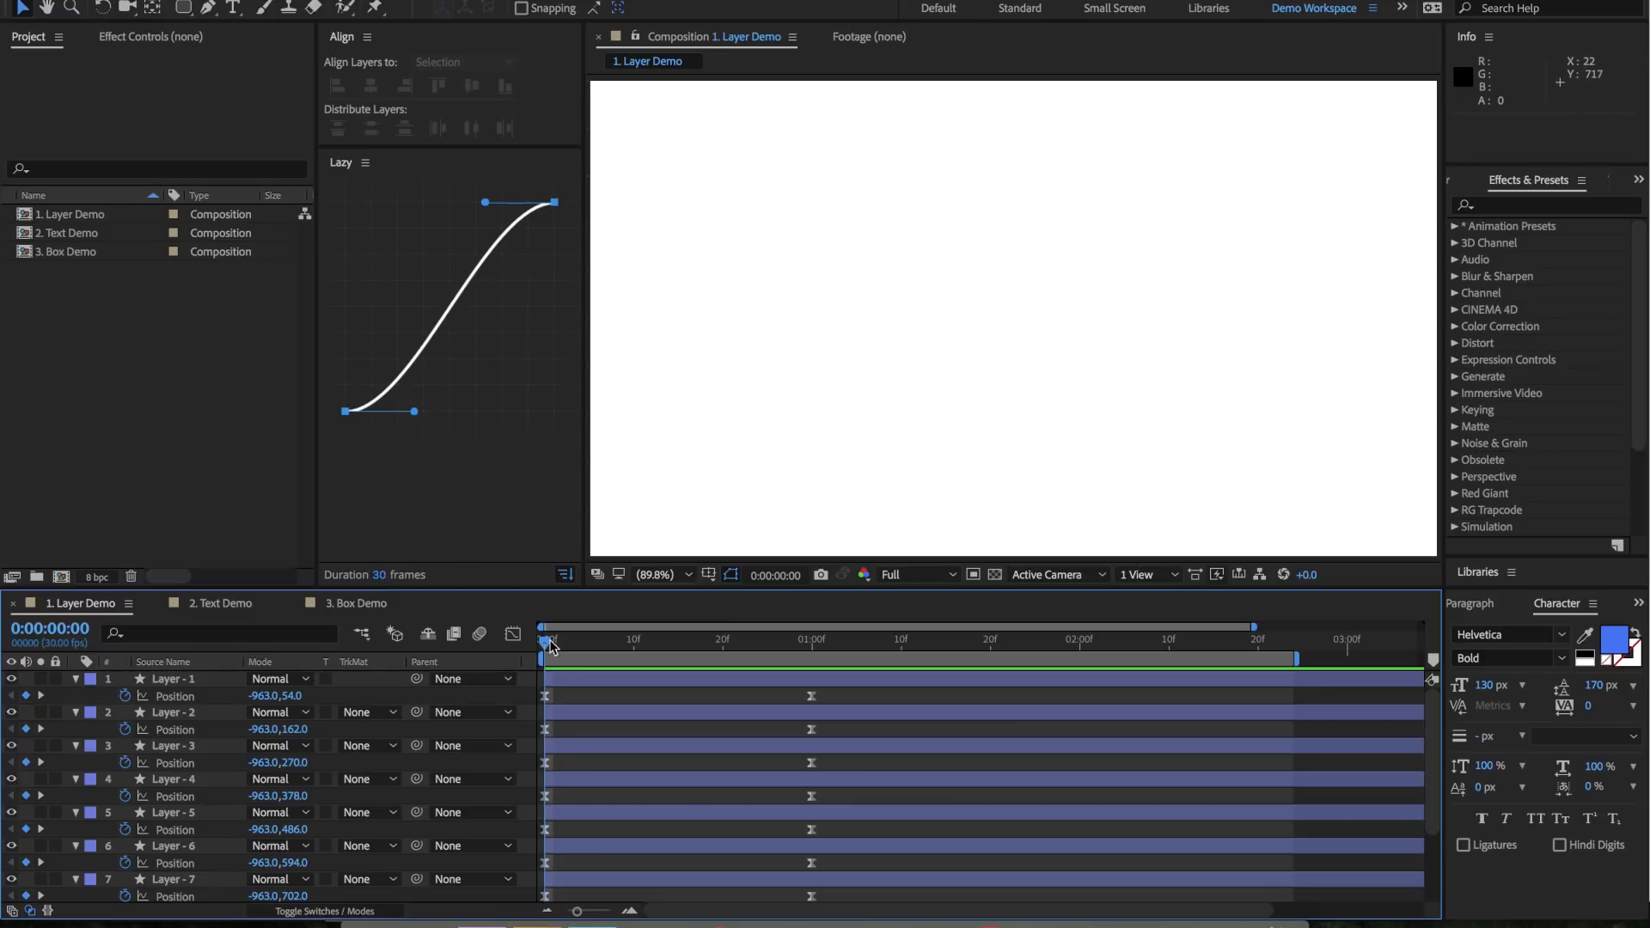
left_click_drag(555, 640, 662, 641)
Select the bars of Layers 1–4 in the composition and play a preview
left_click(774, 92)
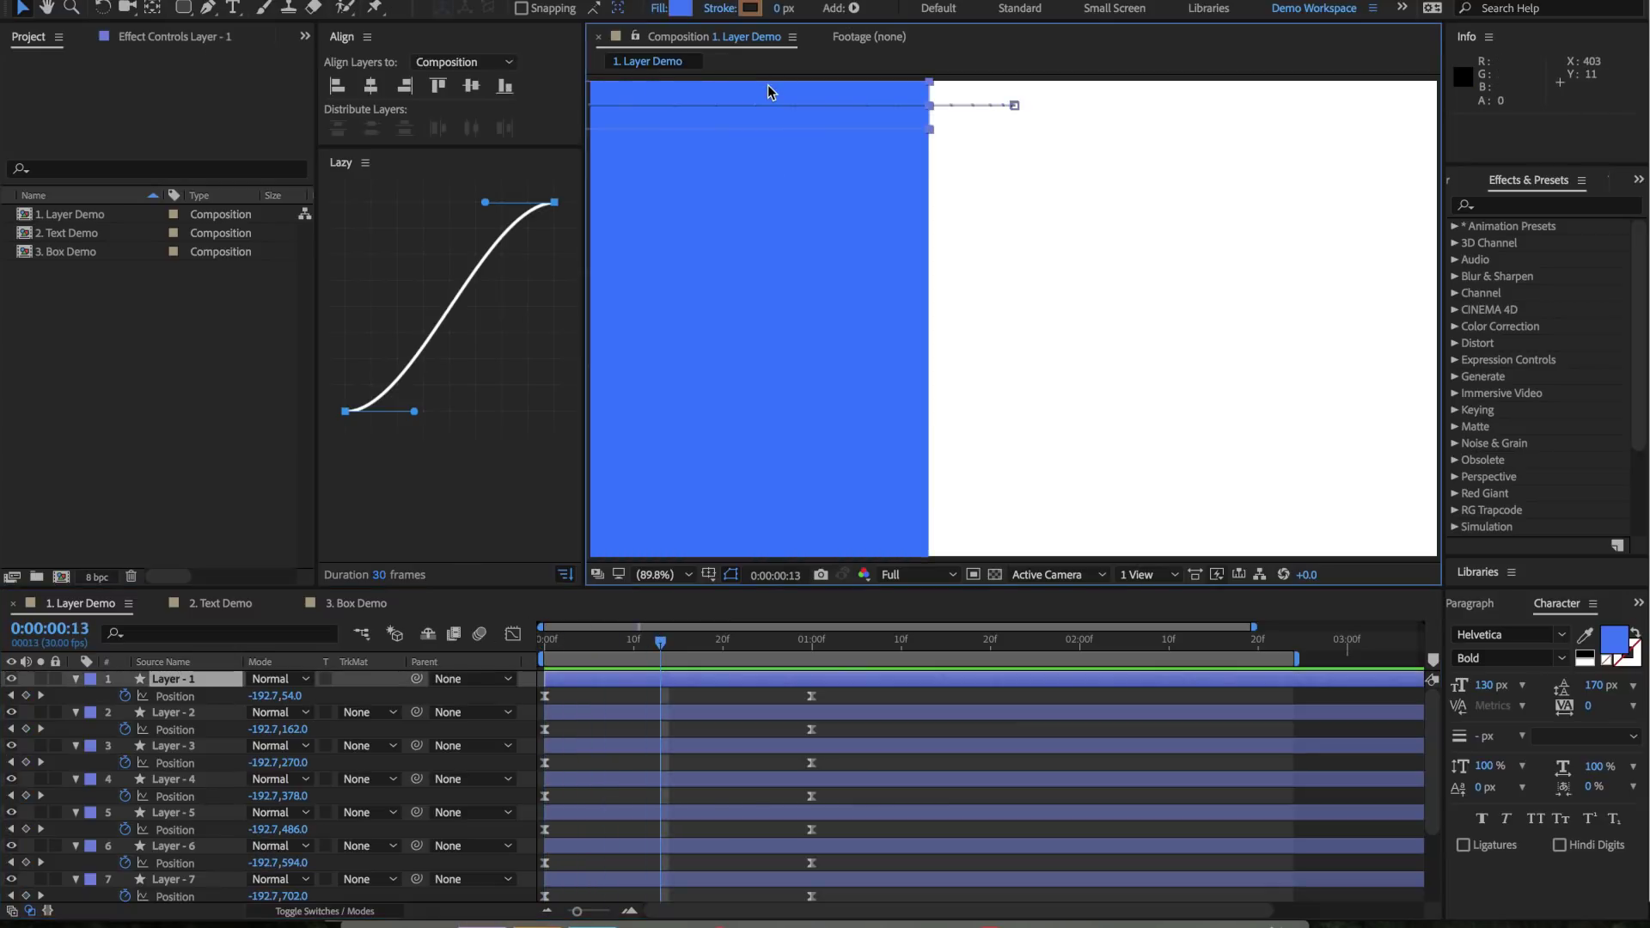
left_click(839, 178)
left_click(833, 196)
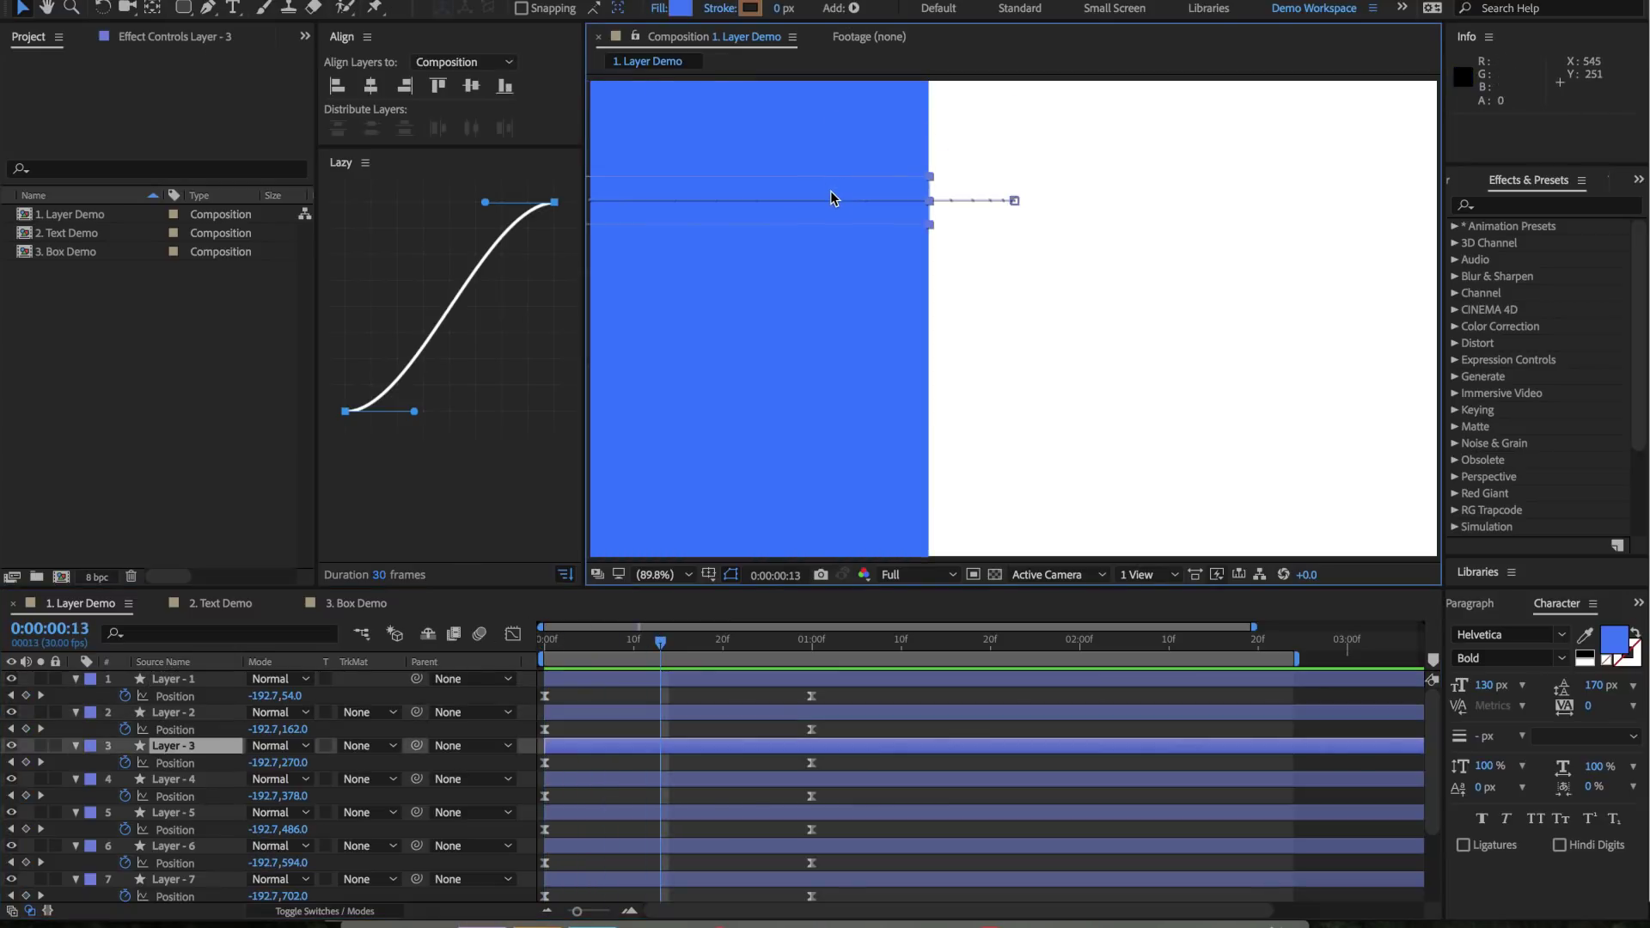
left_click(808, 258)
key("space")
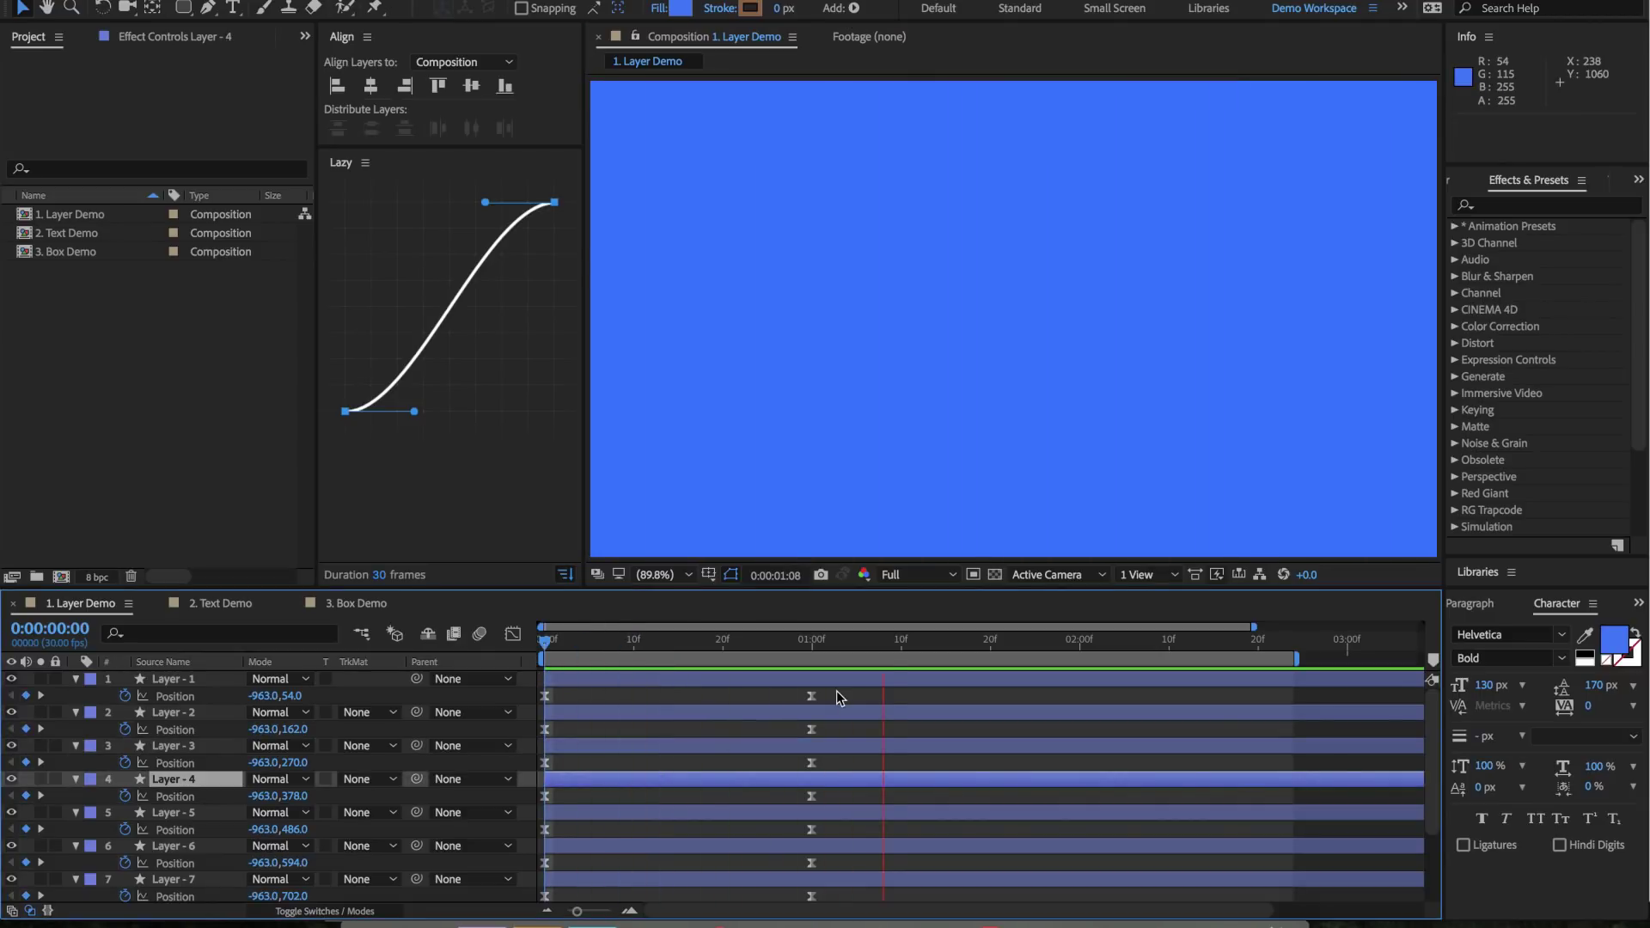
key("space")
Set the time to 1:00, select all ten layers and trim their out-points there
left_click(828, 643)
left_click_drag(828, 645, 545, 643)
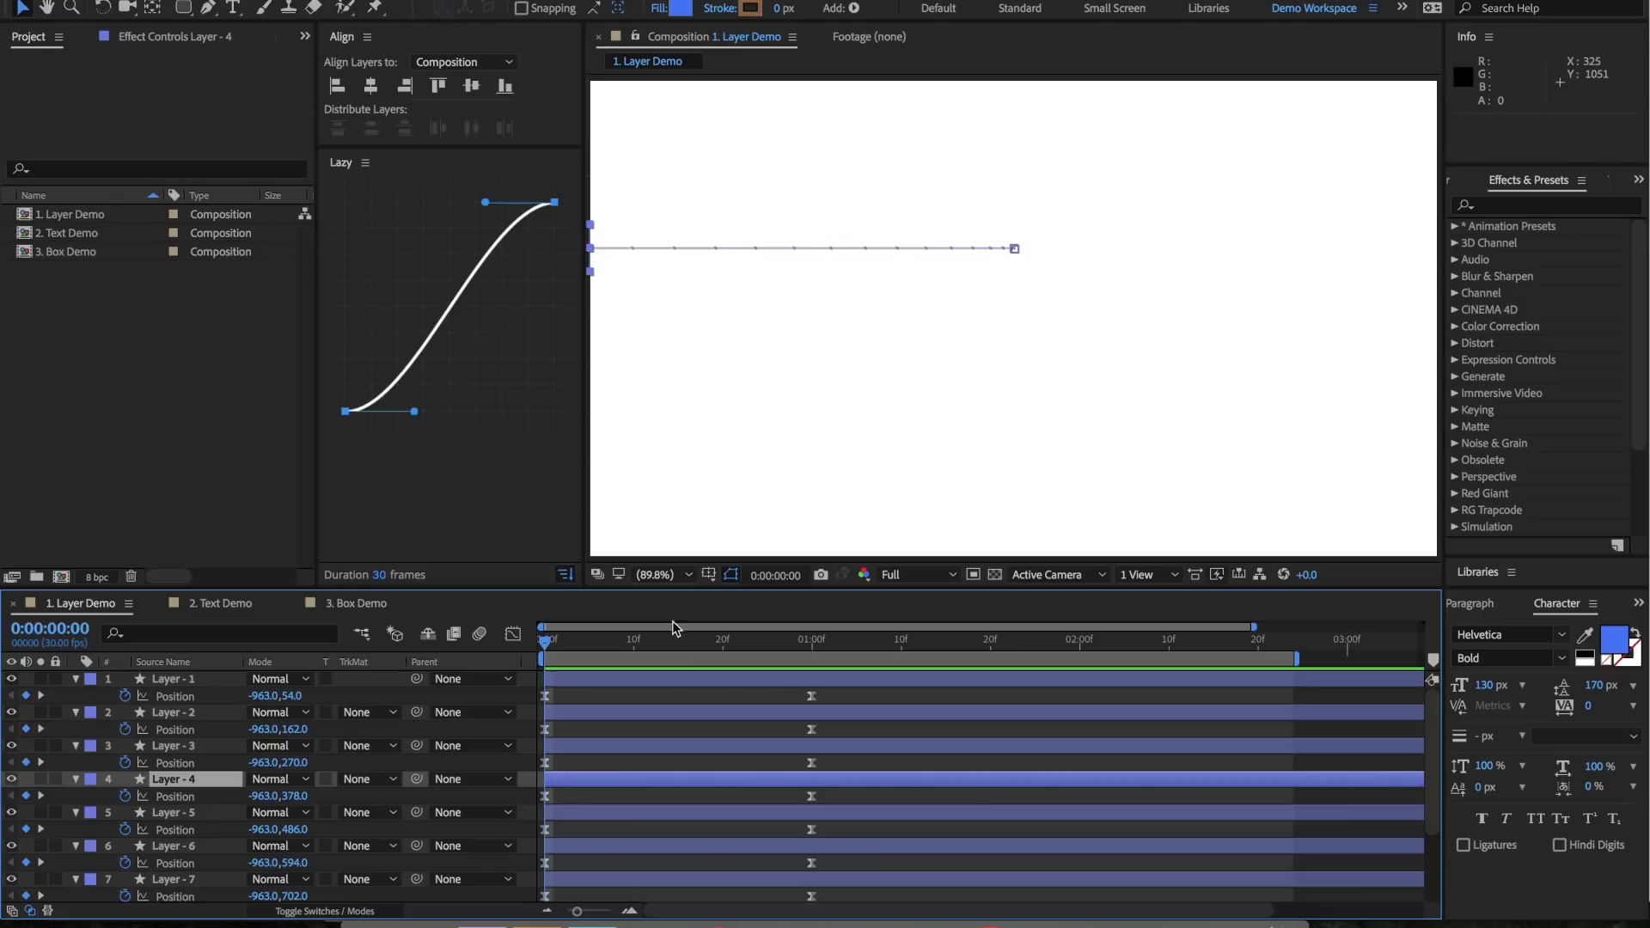
left_click_drag(675, 642, 811, 643)
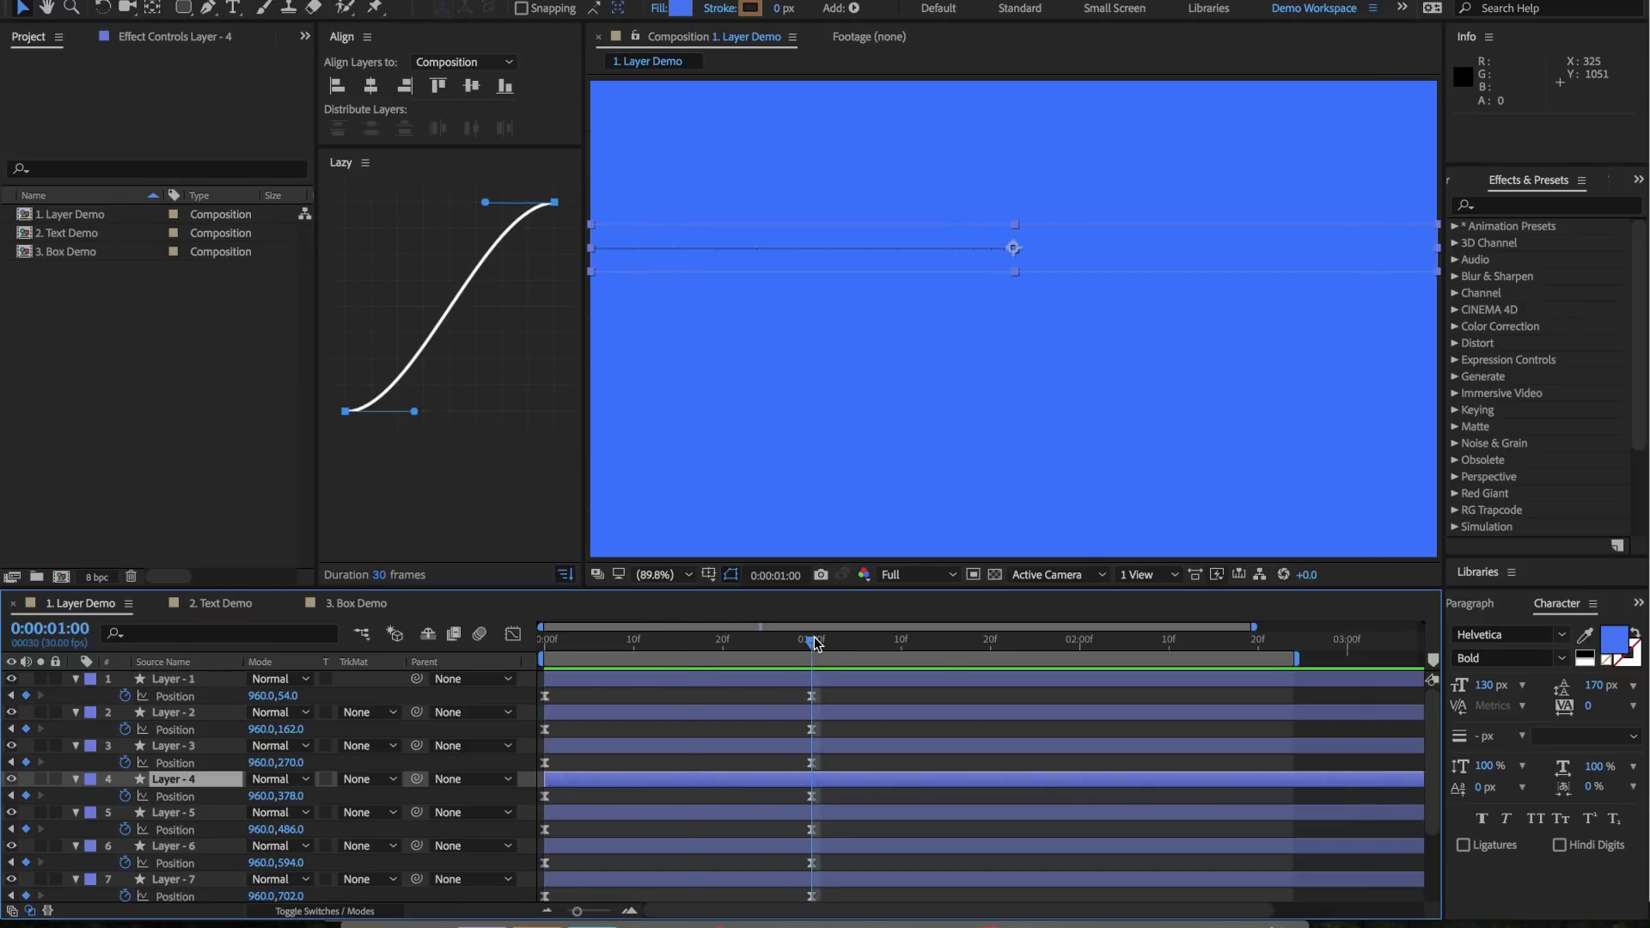
left_click(780, 679)
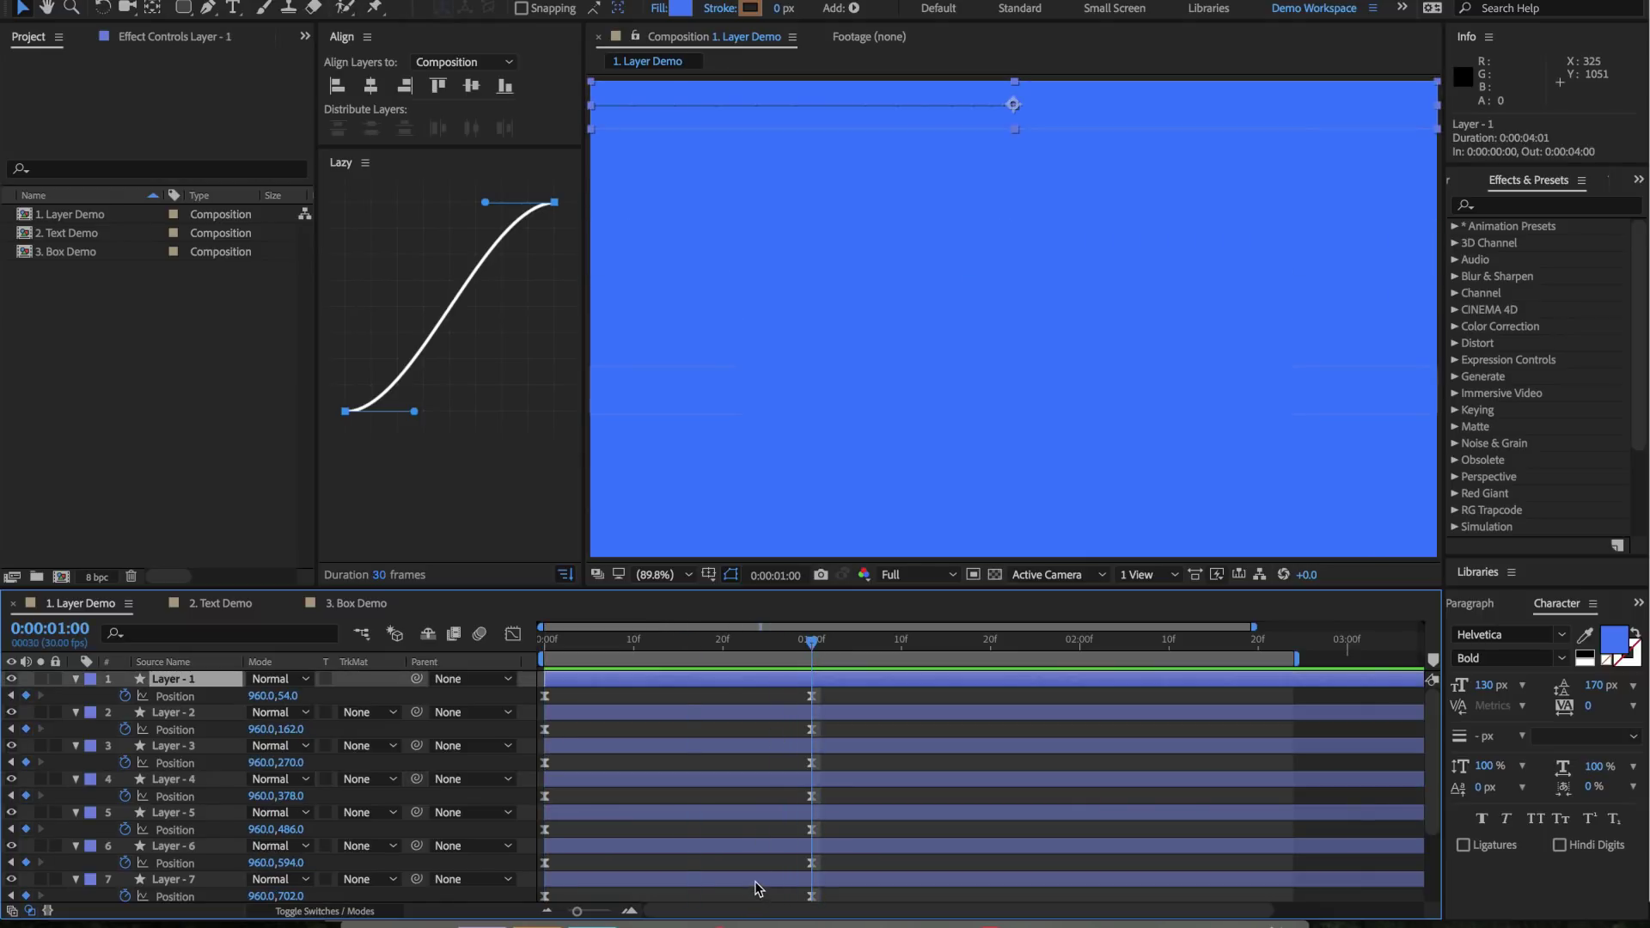
scroll(755, 886, "down", 3)
key("ctrl+a")
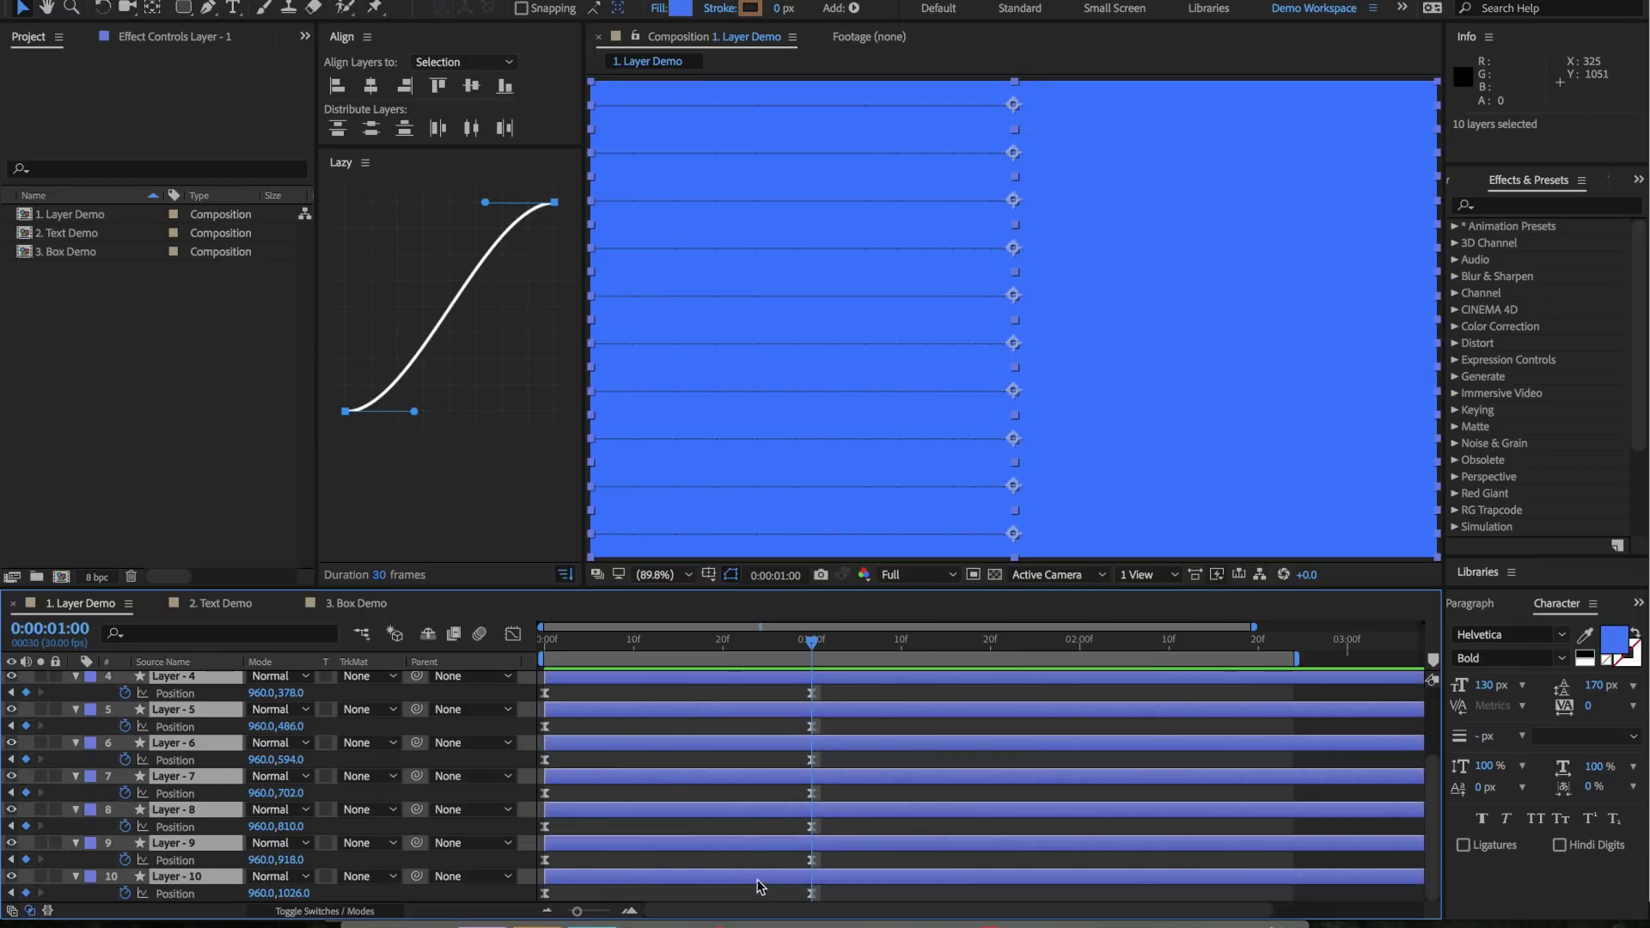
key("alt+bracketright")
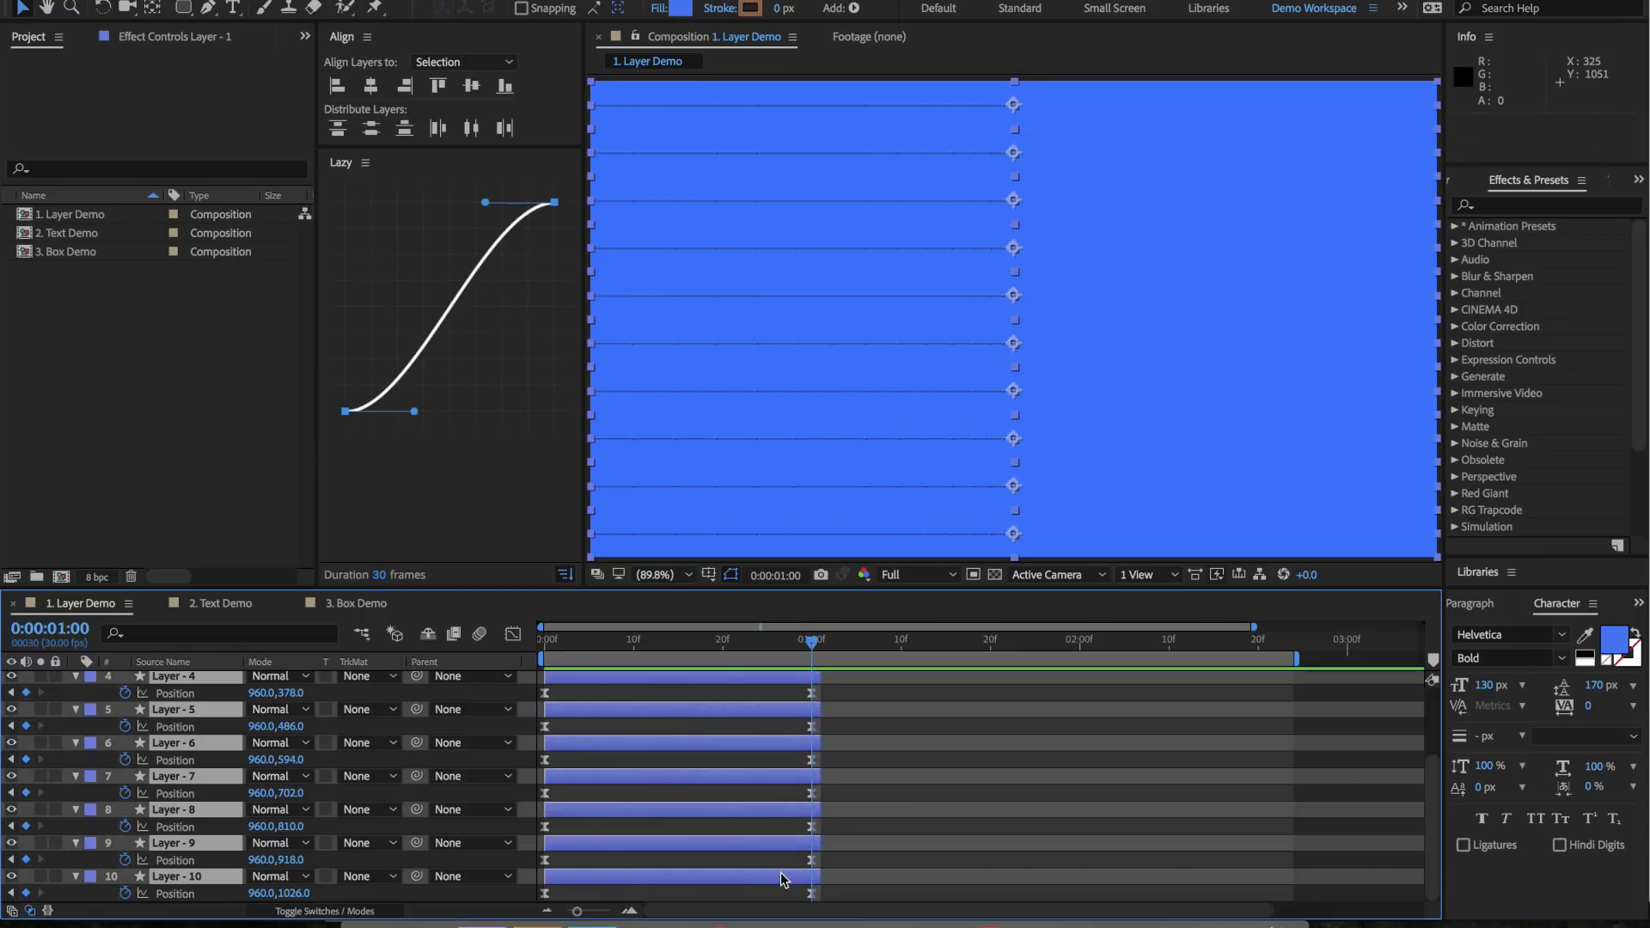
right_click(781, 873)
mouse_move(954, 448)
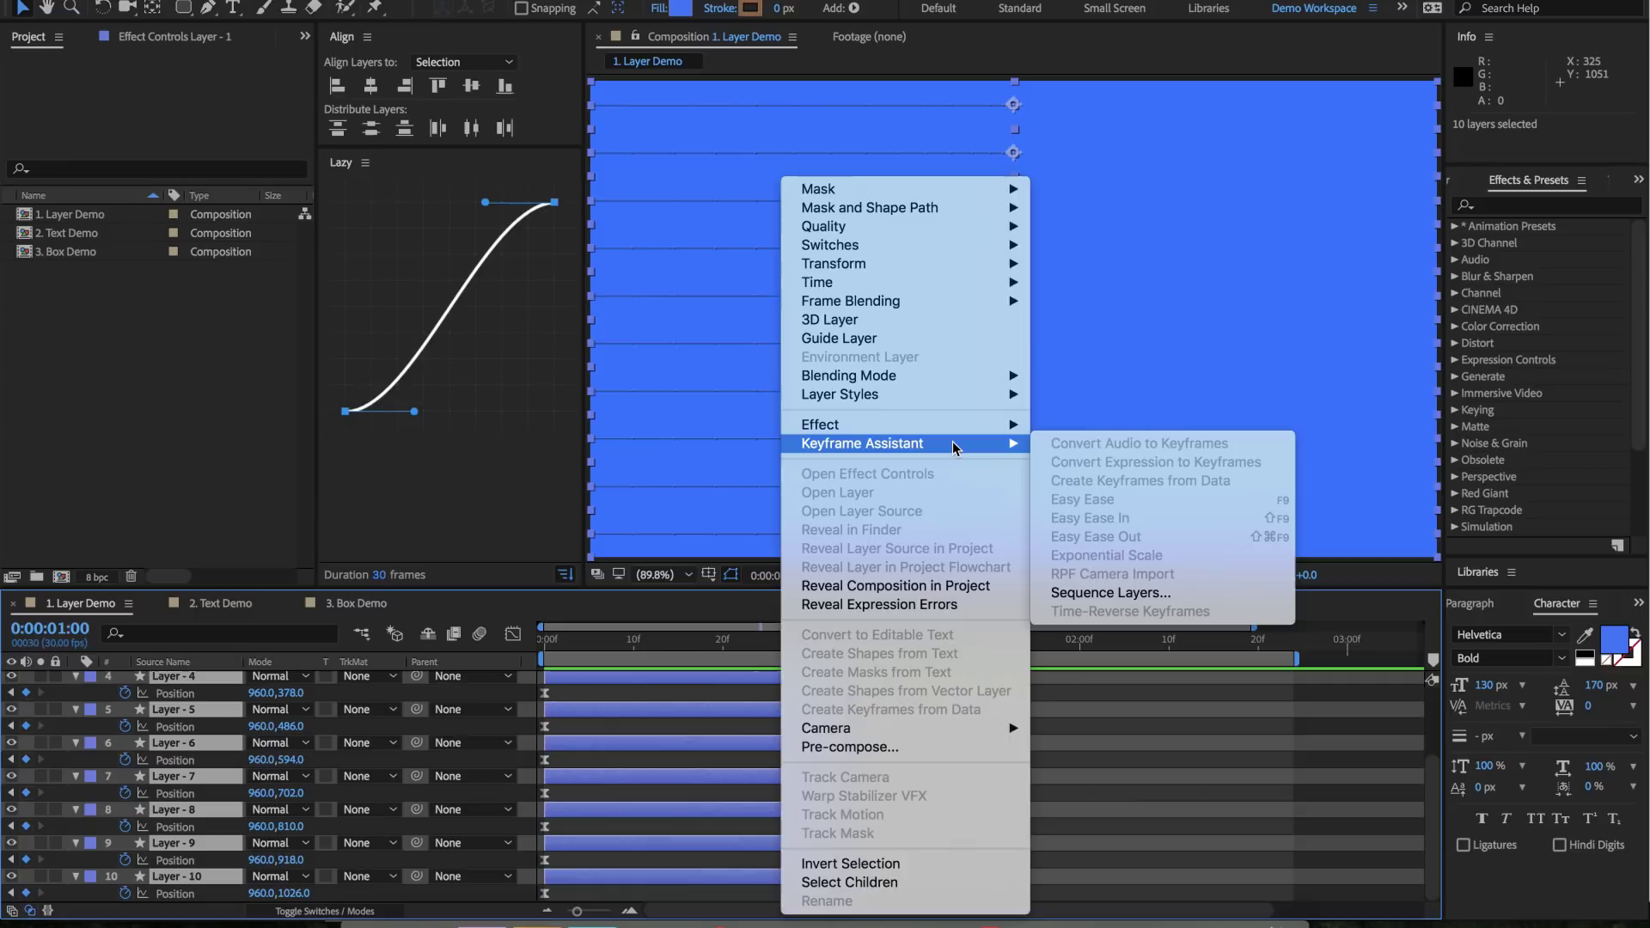
left_click(1128, 593)
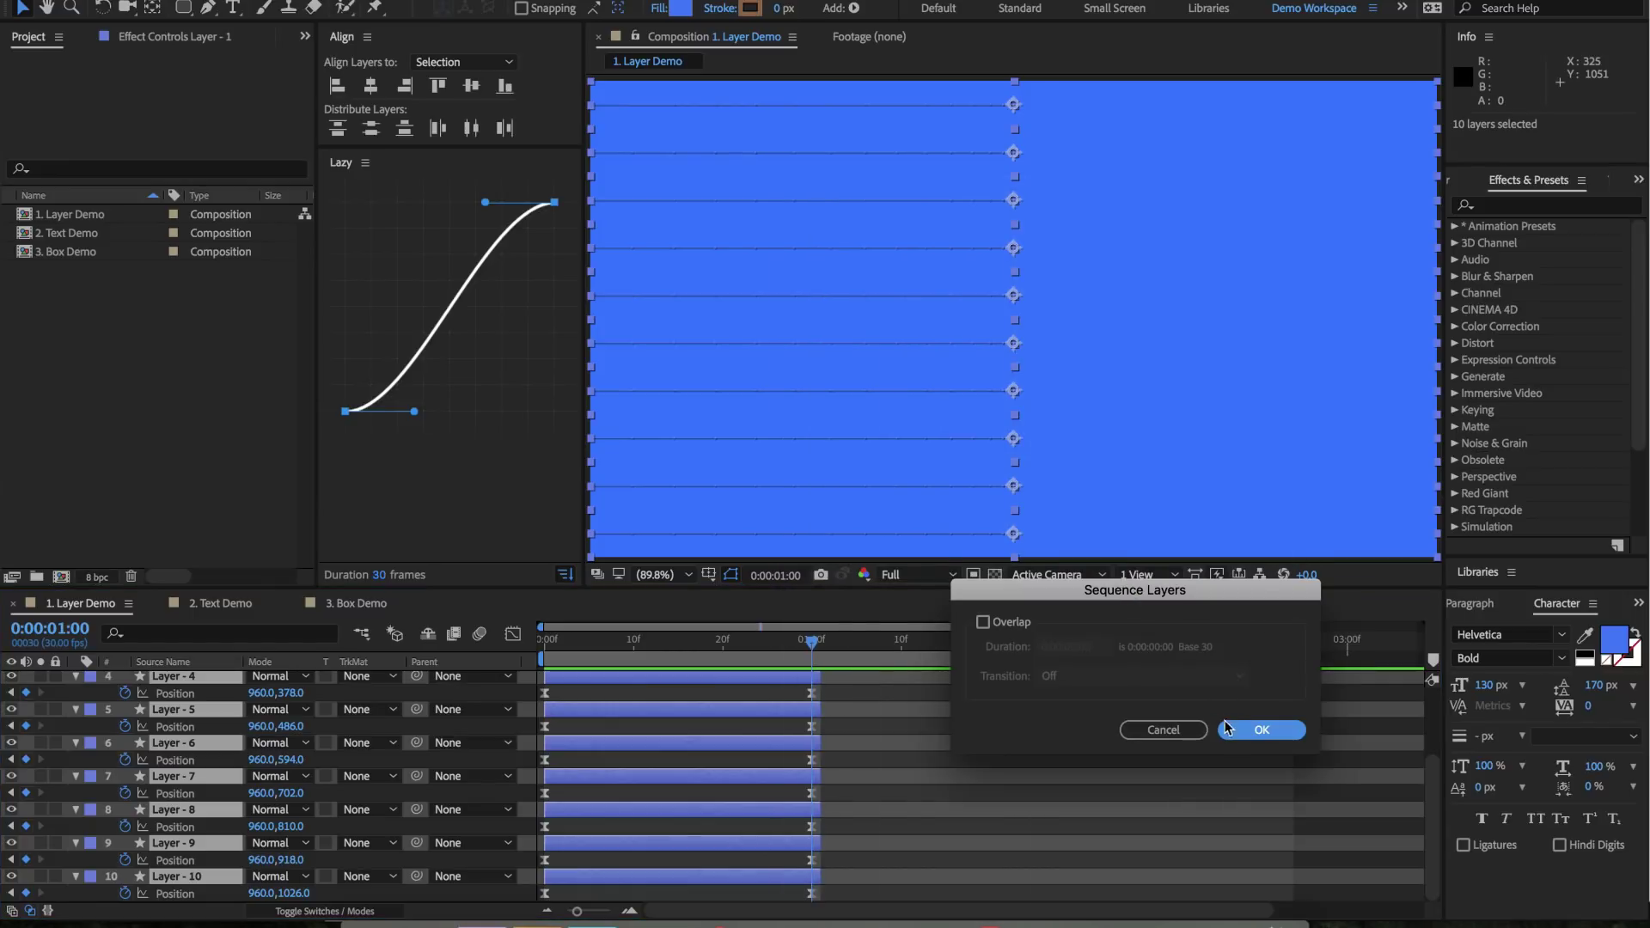
left_click(1261, 730)
key("minus")
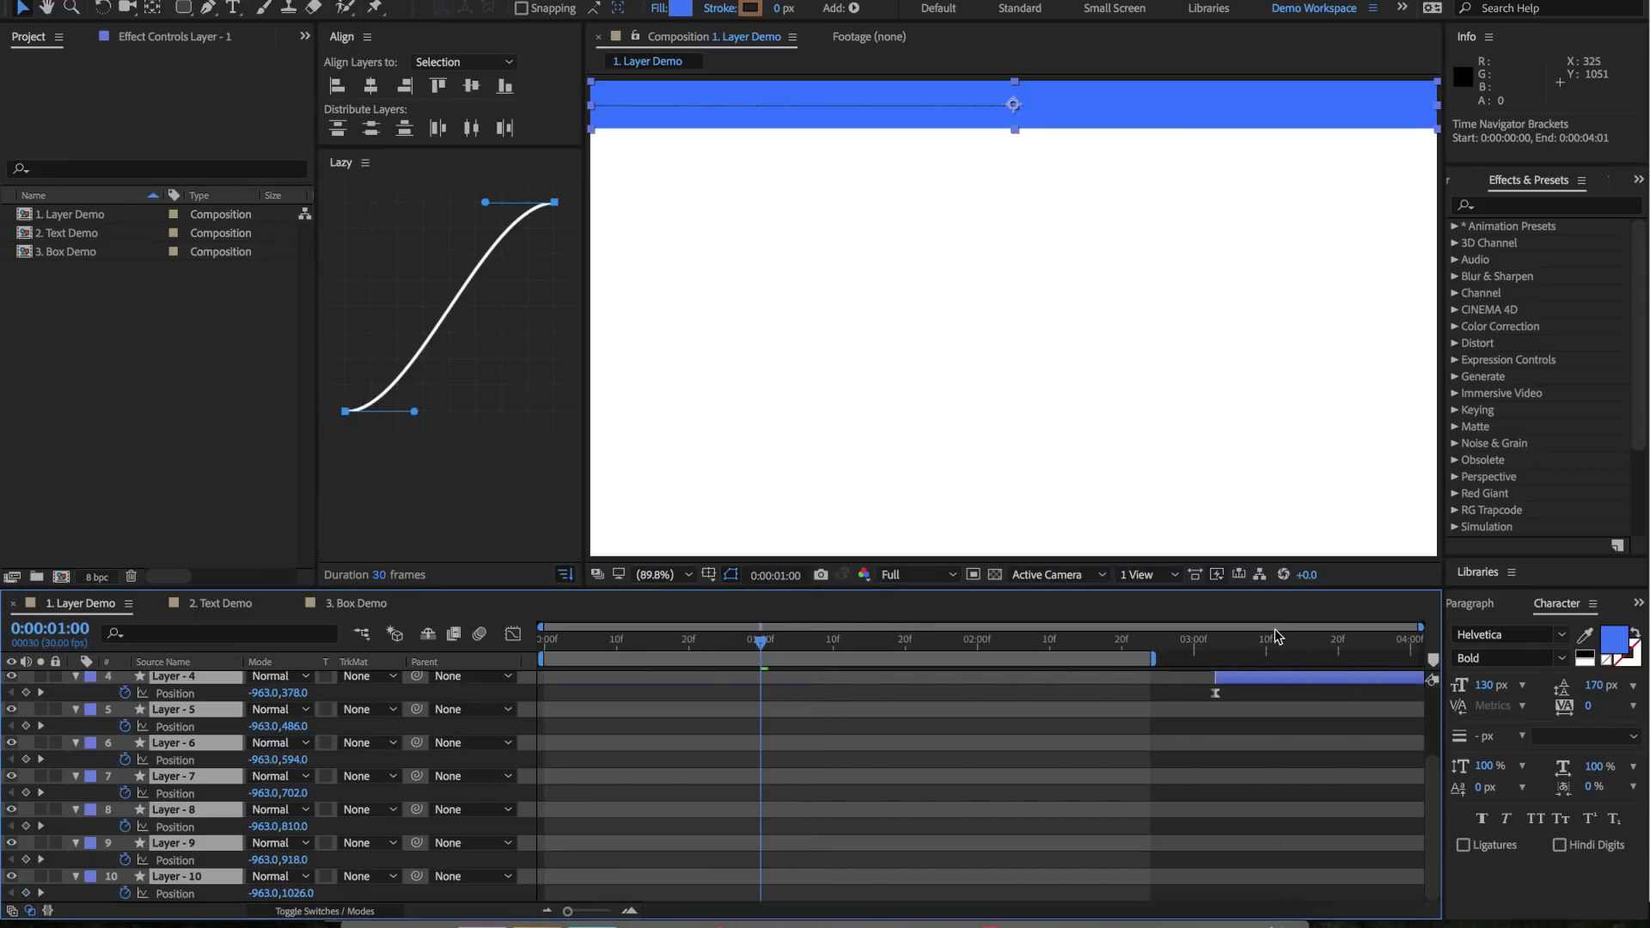
scroll(1074, 808, "up", 3)
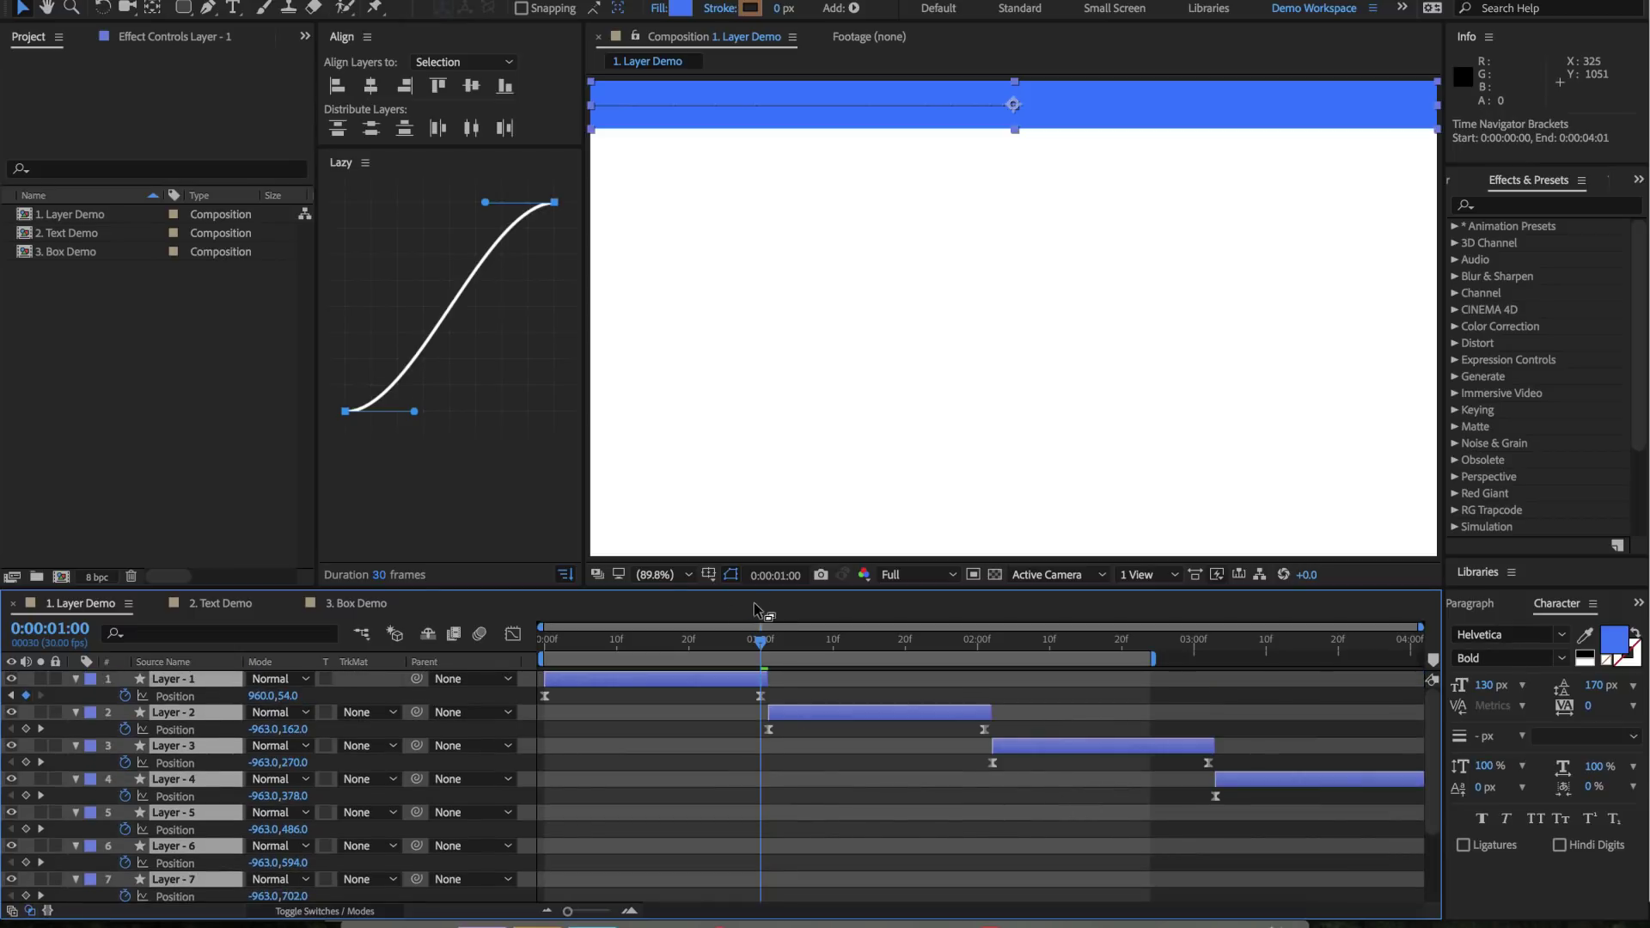
left_click_drag(760, 641, 870, 662)
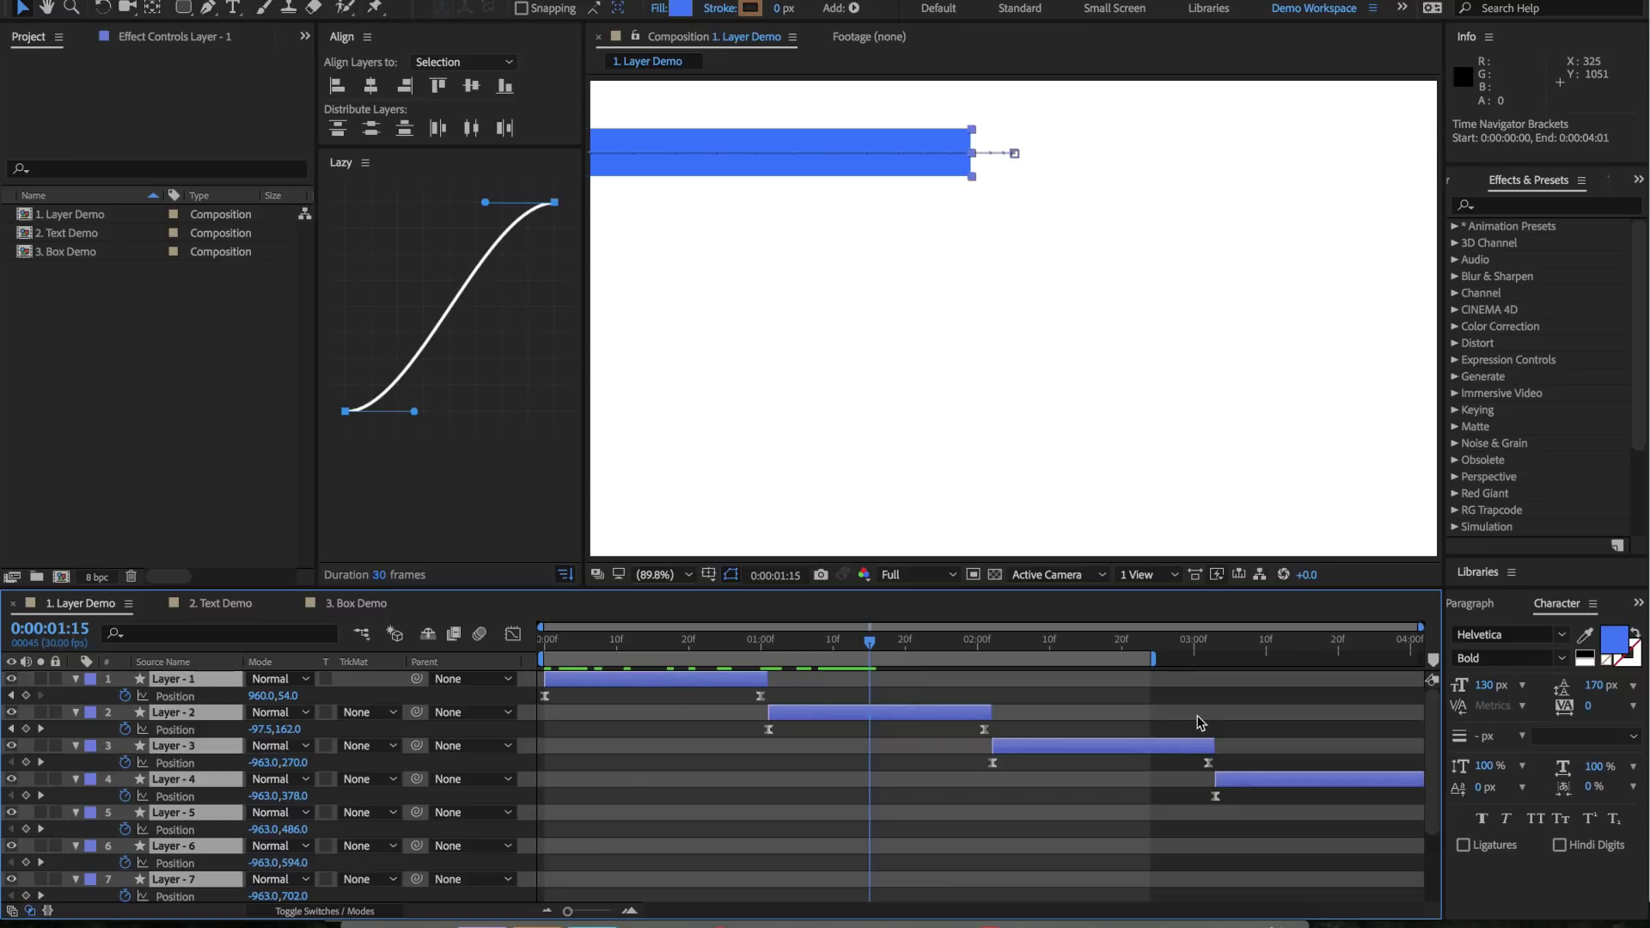
key("ctrl+z")
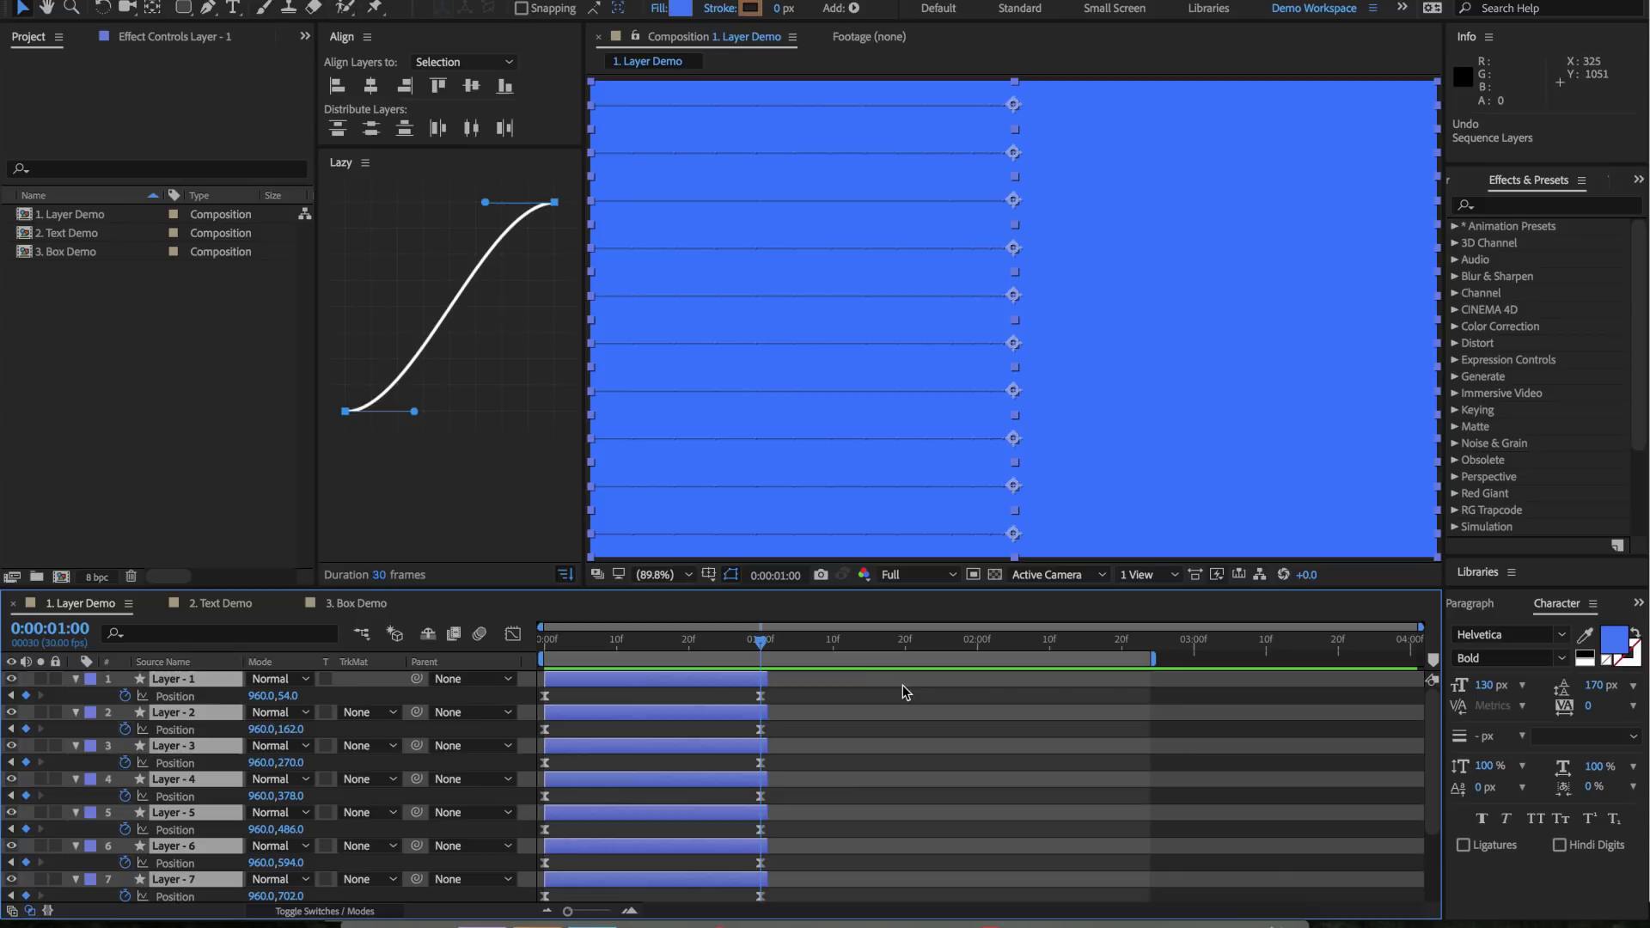
Drag the ten layers' out-points to the four-second comp end and return to 0:00
left_click_drag(766, 685, 1442, 693)
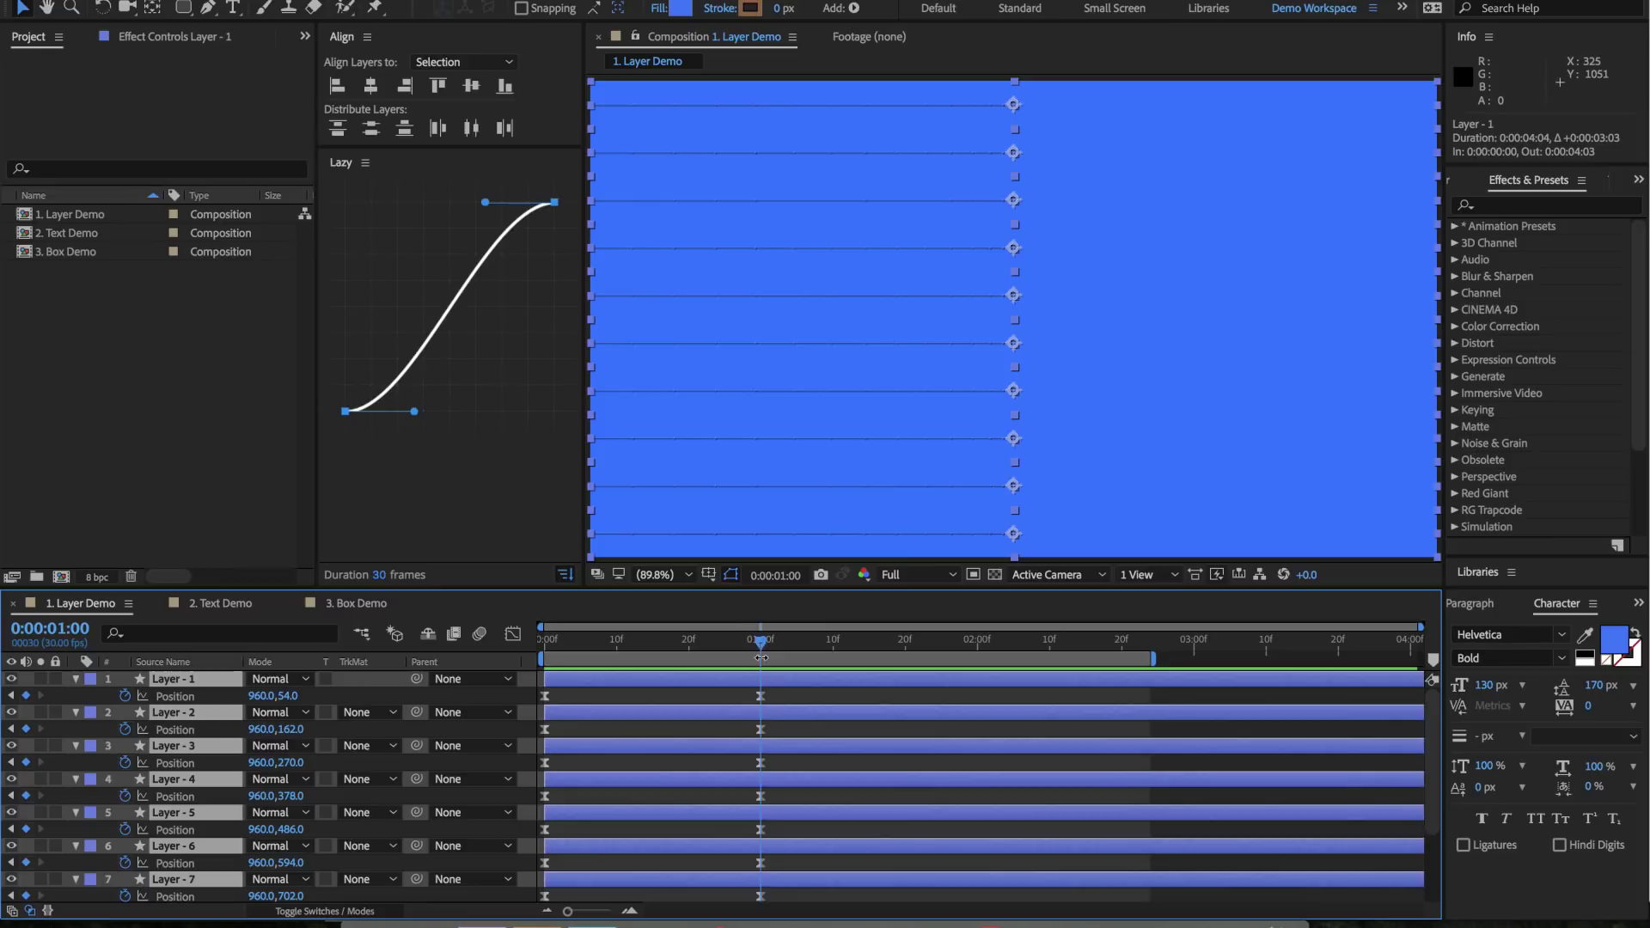
left_click_drag(755, 647, 526, 652)
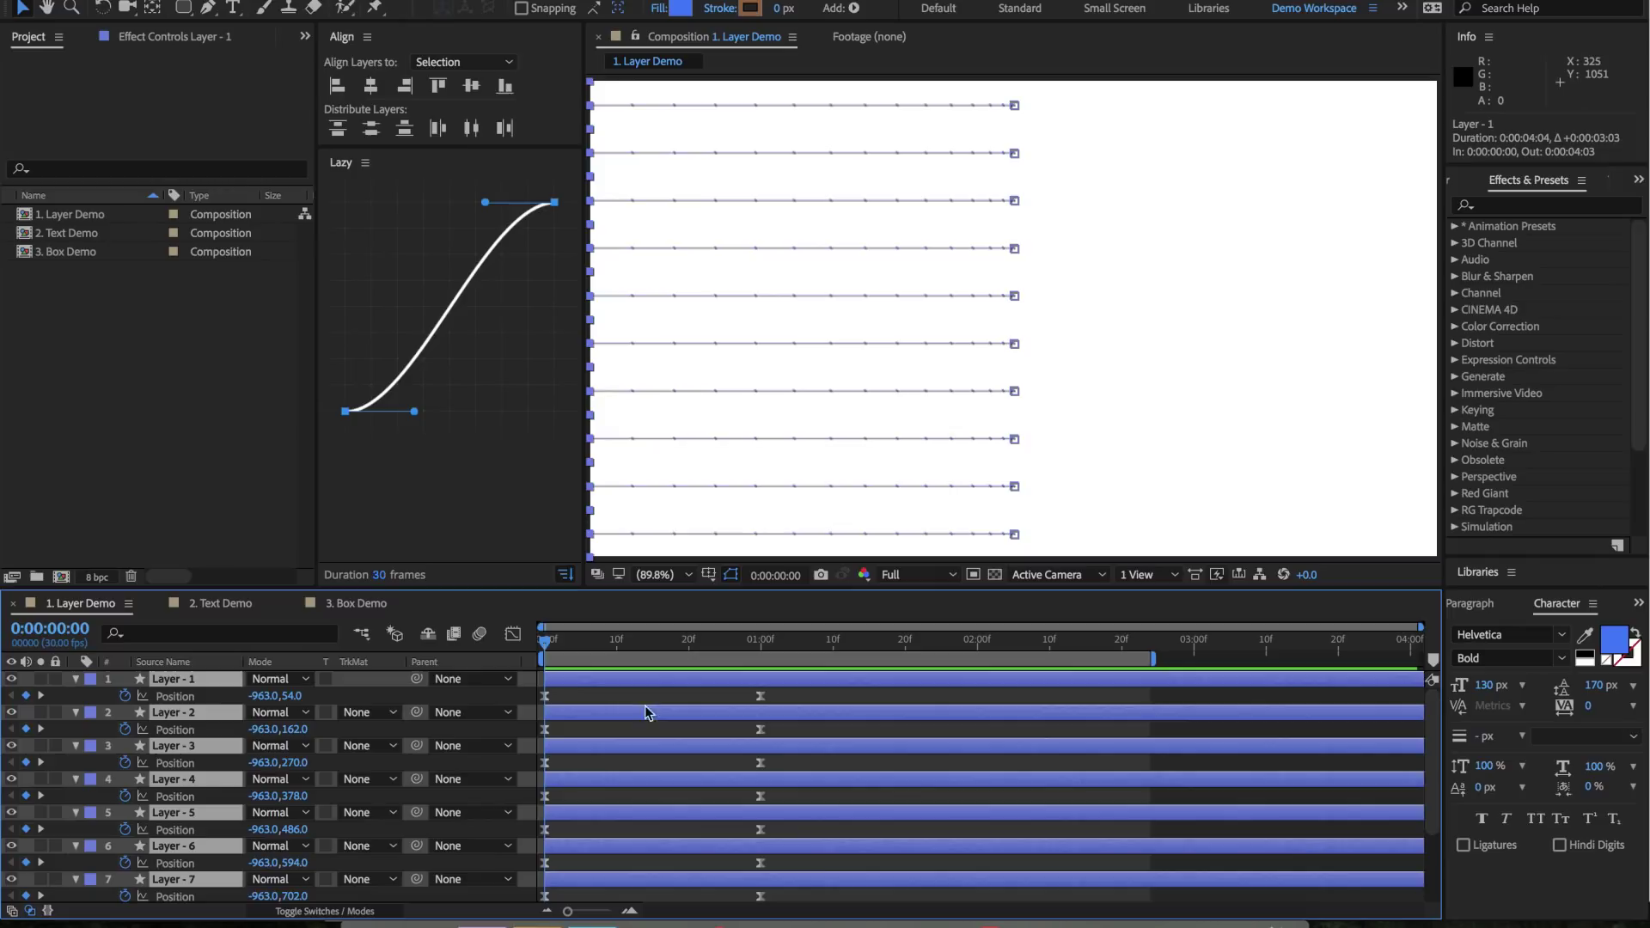
scroll(625, 682, "down", 4)
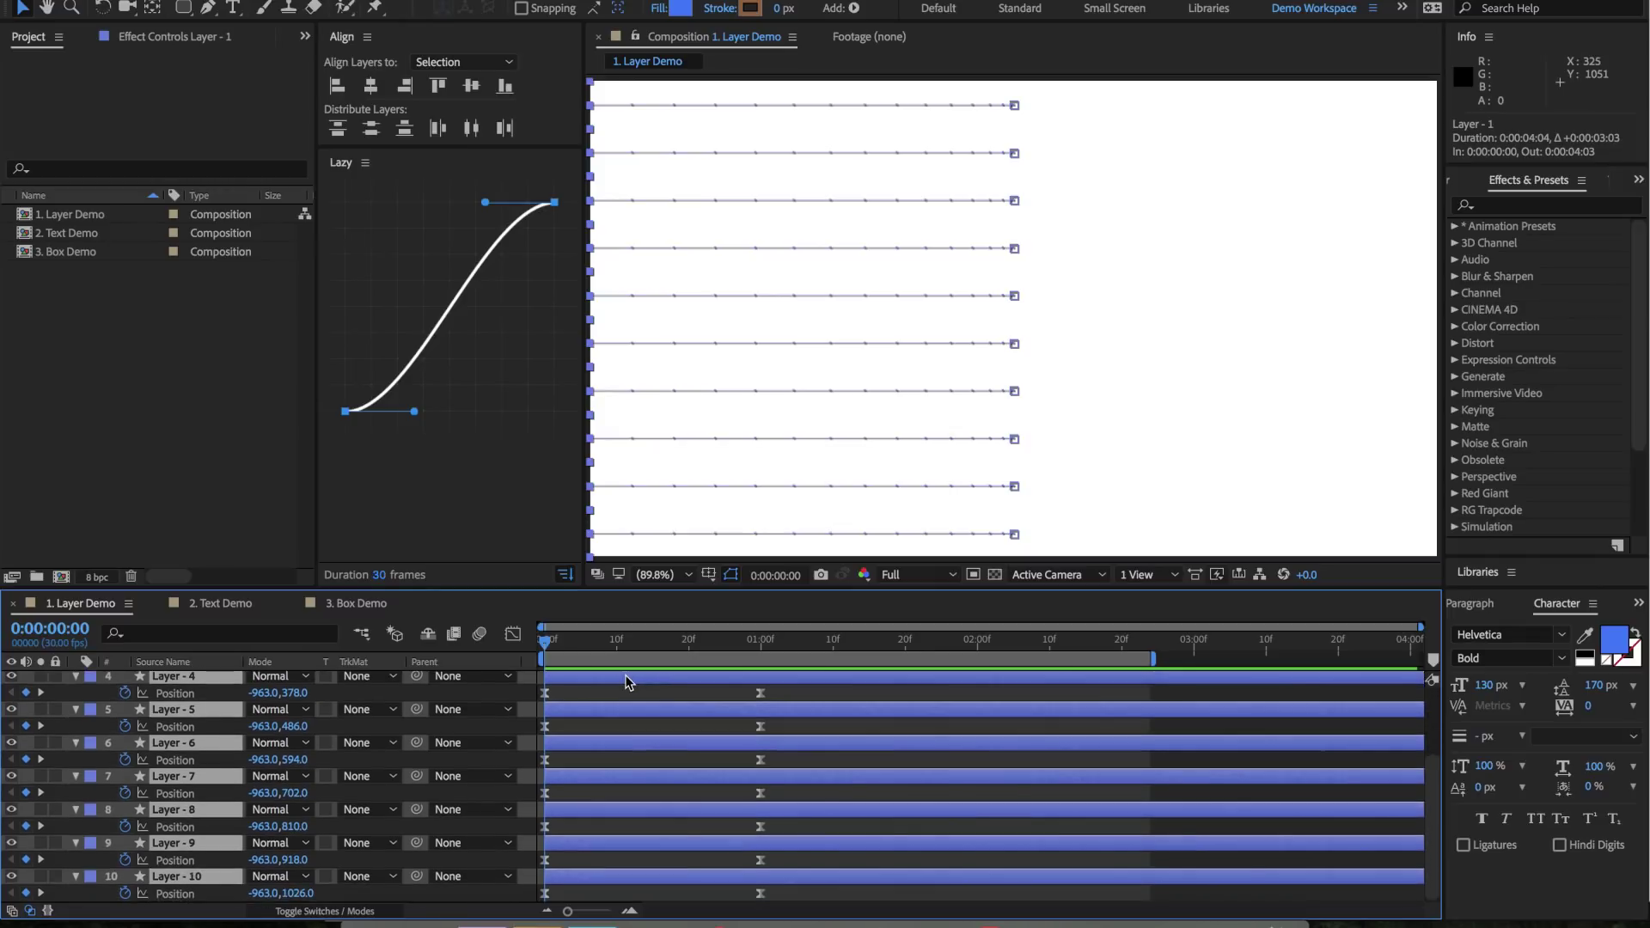
scroll(625, 682, "up", 4)
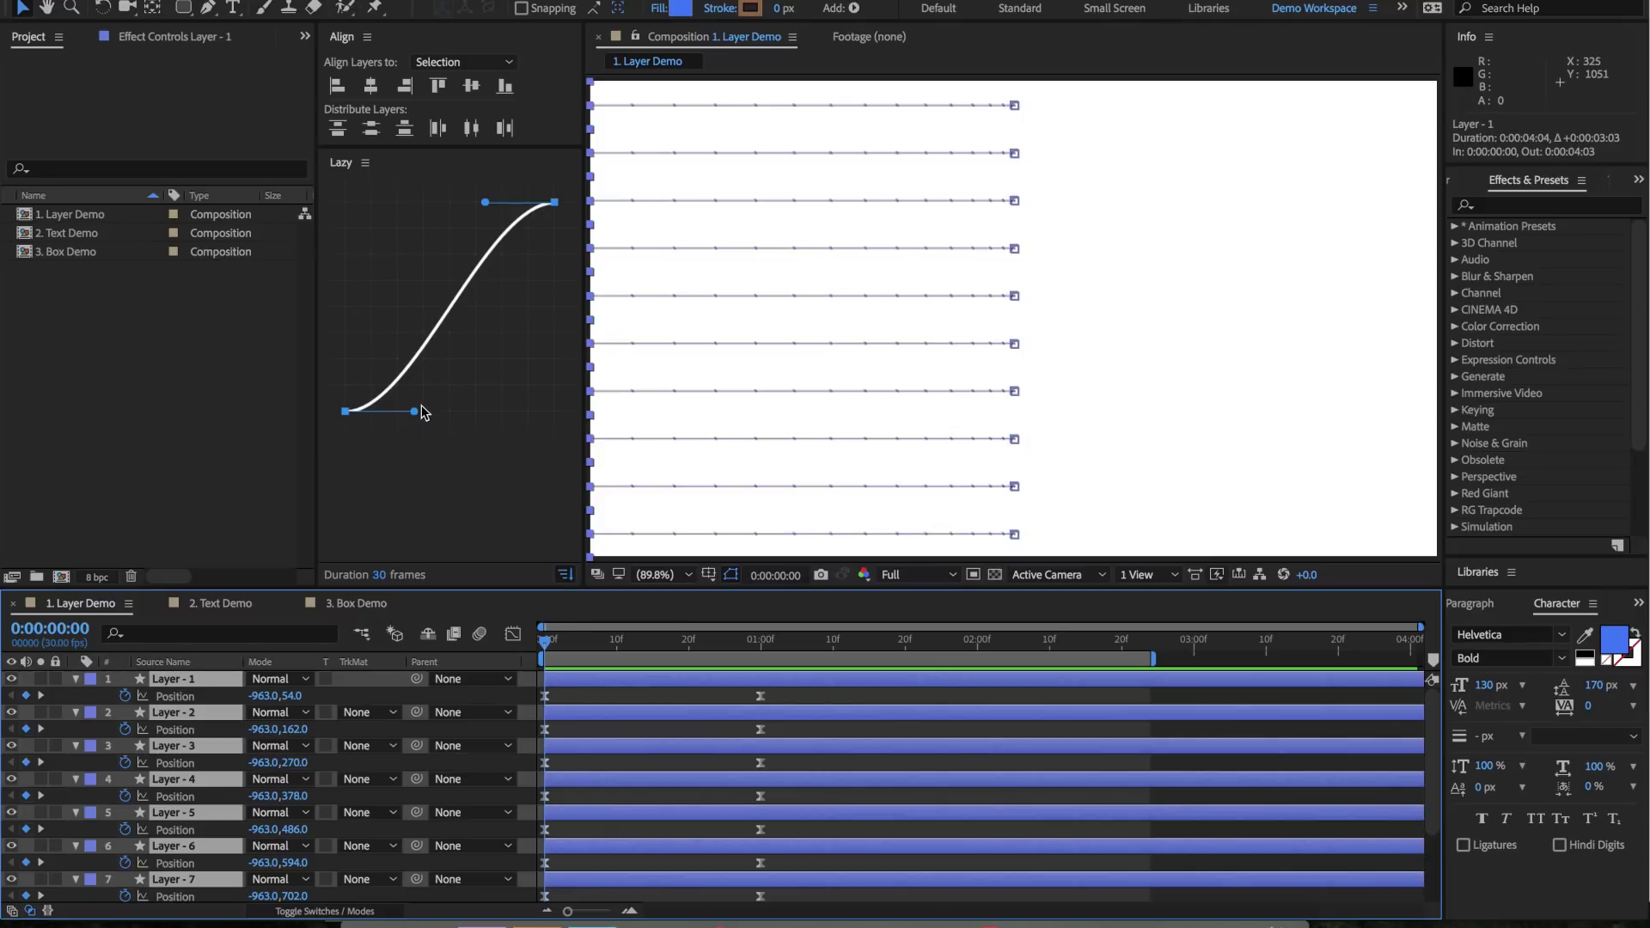
Reshape the Lazy curve for a steeper start and stagger the bar layers along it
left_click_drag(416, 412, 349, 295)
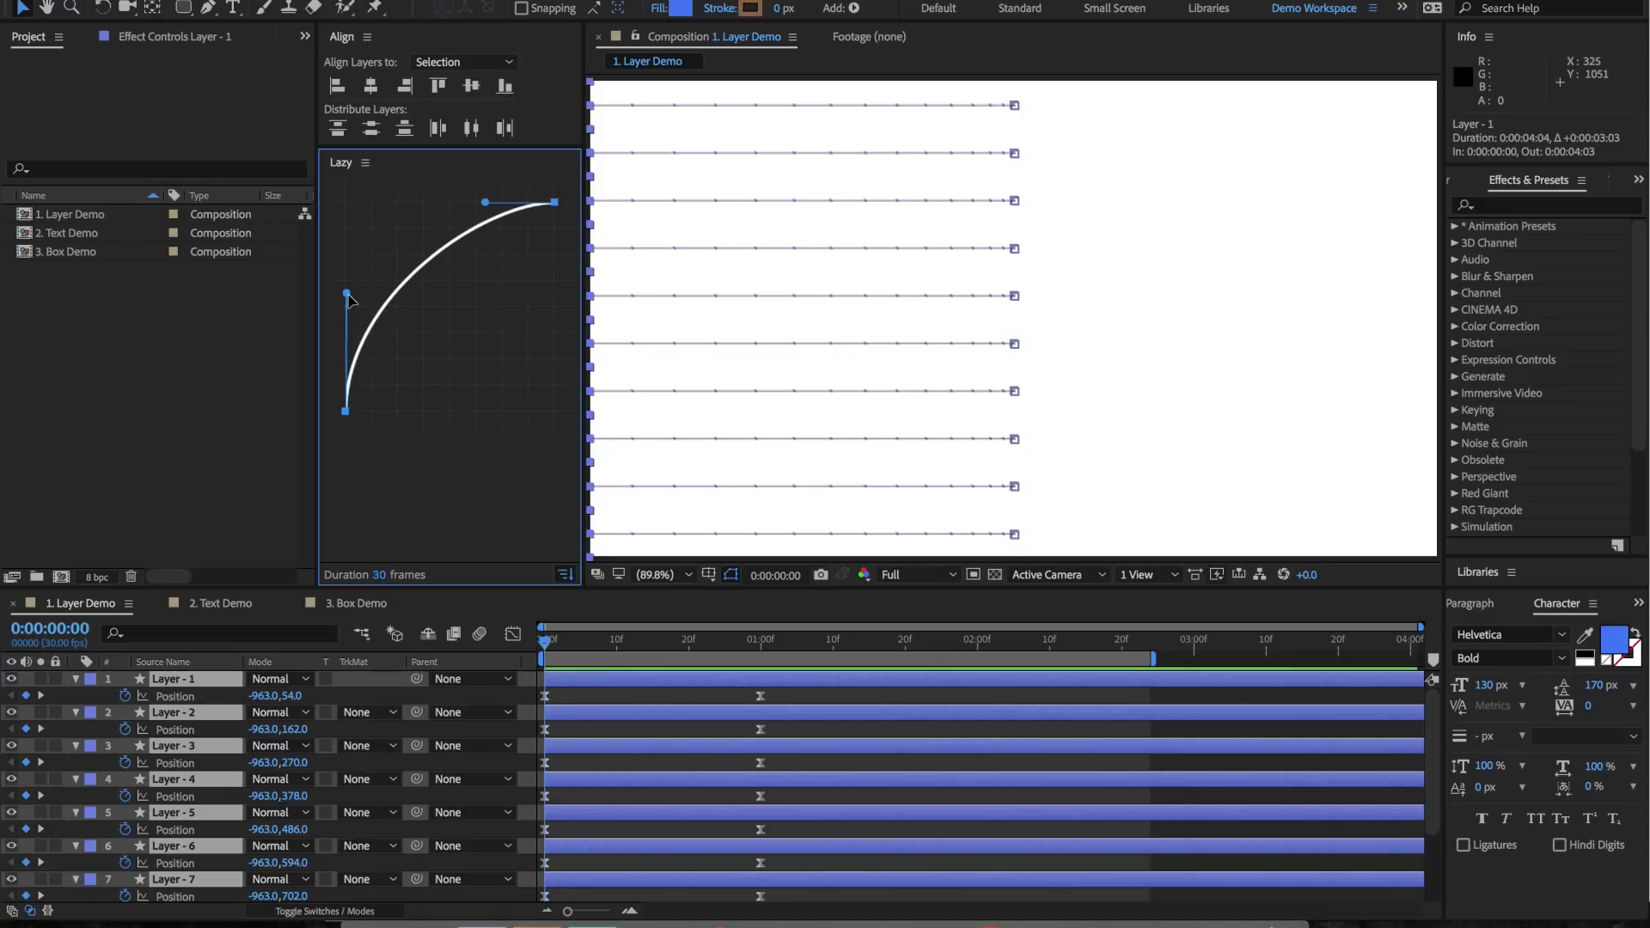
left_click_drag(350, 299, 349, 297)
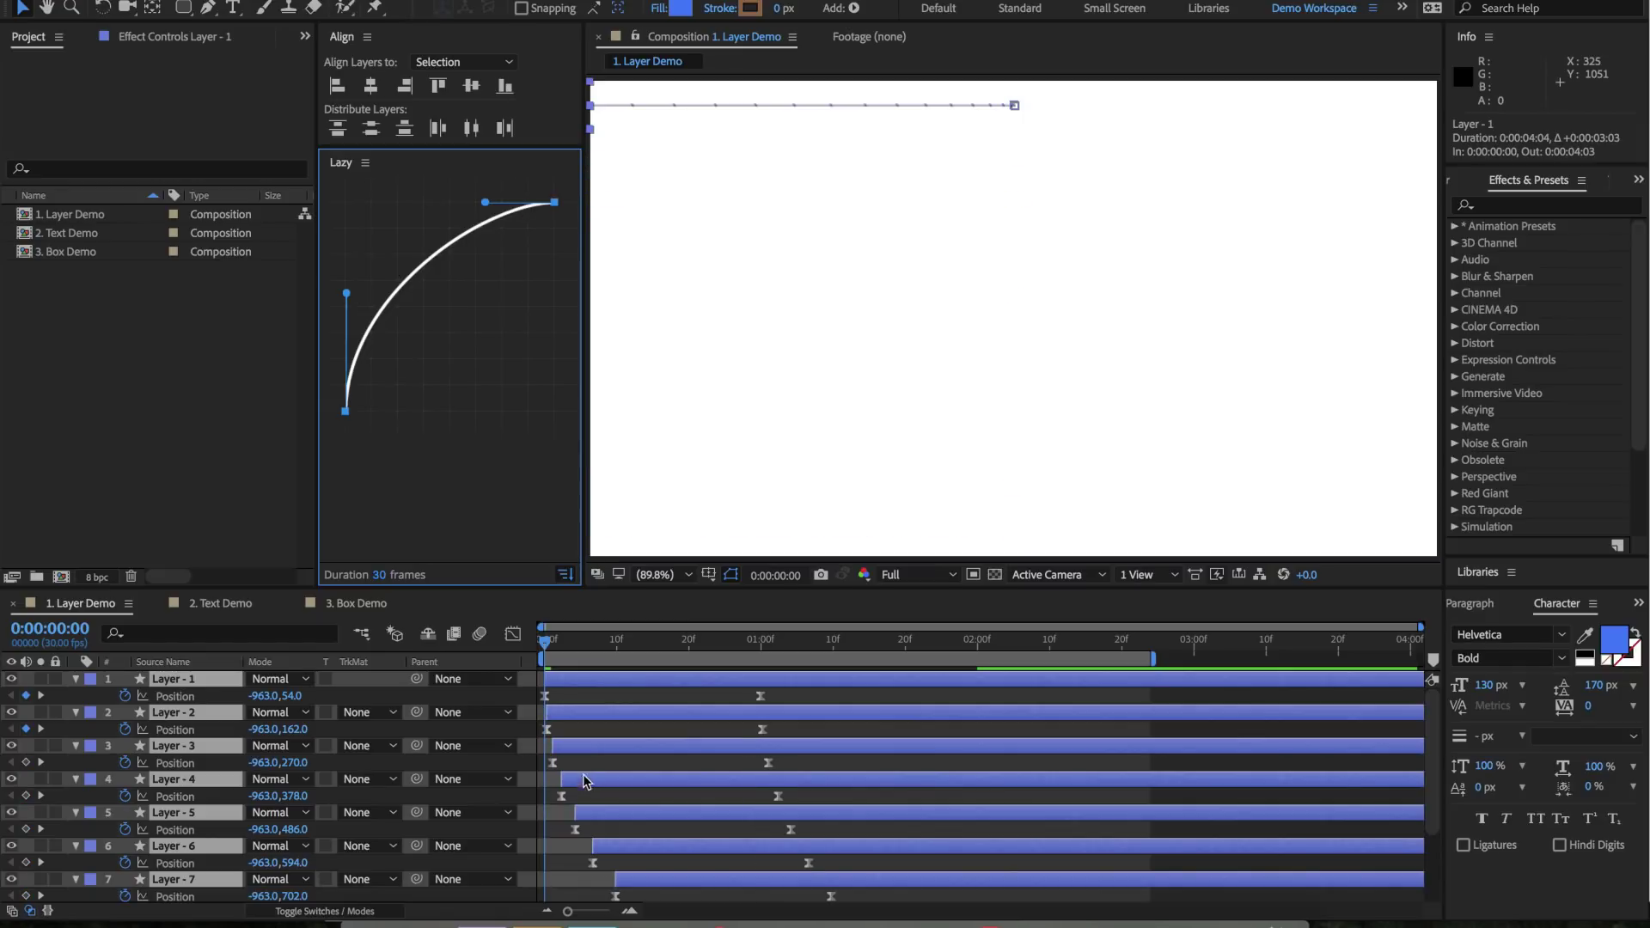
scroll(593, 770, "down", 3)
key("grave")
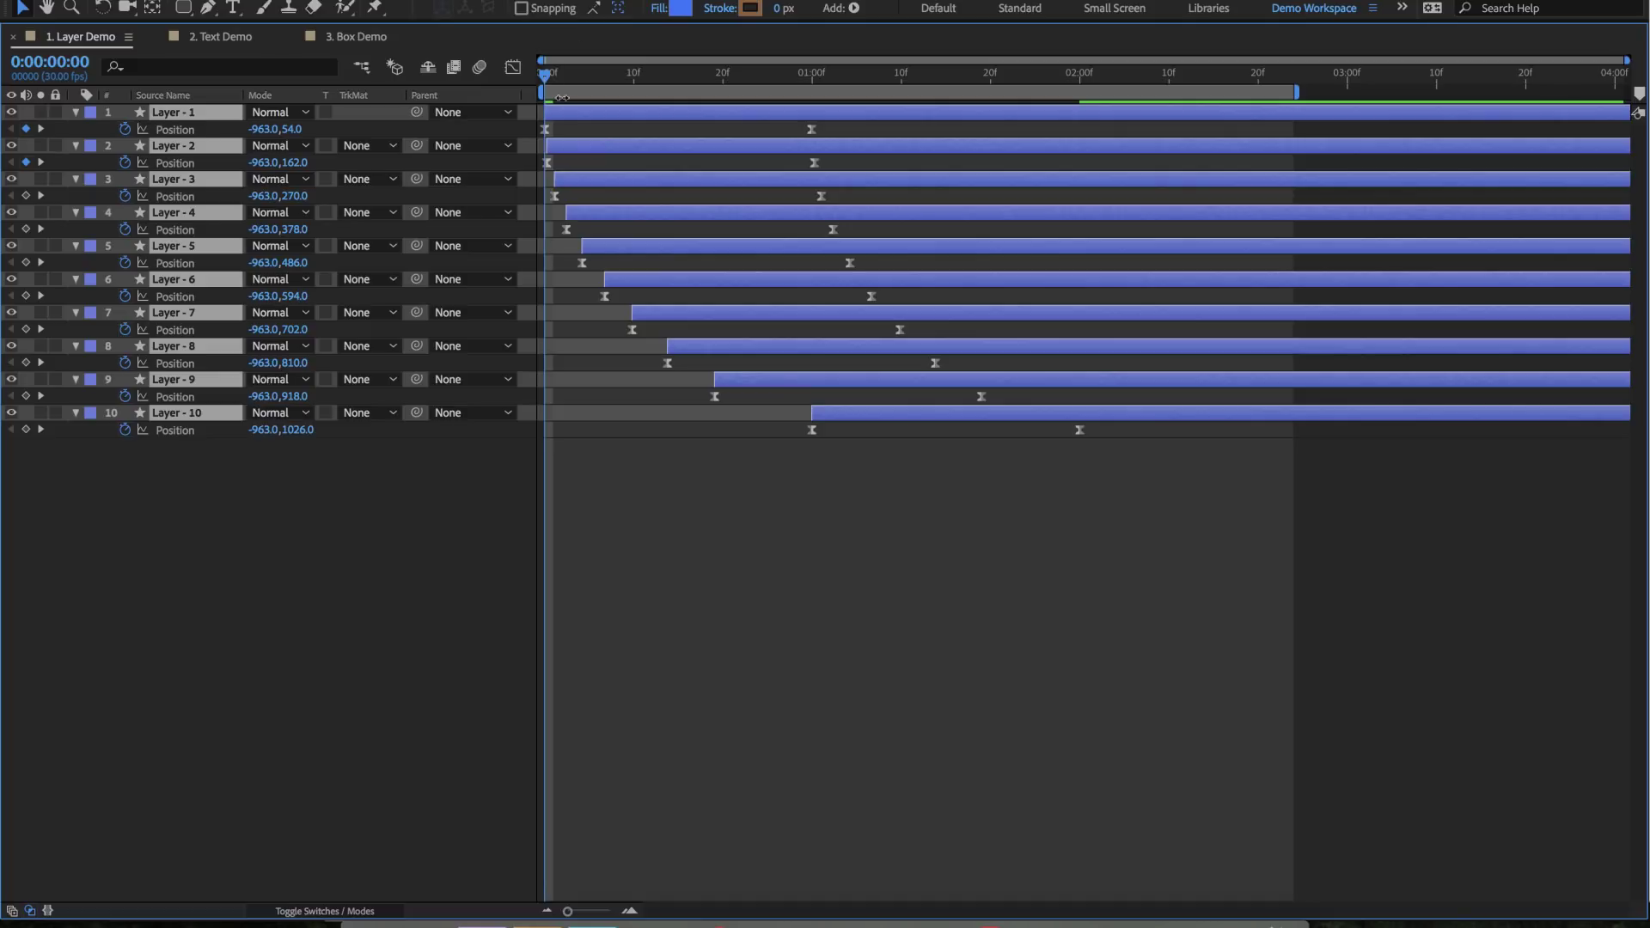
Scrub to 1:05 and preview the staggered bars sliding in from the start
left_click_drag(747, 82, 855, 91)
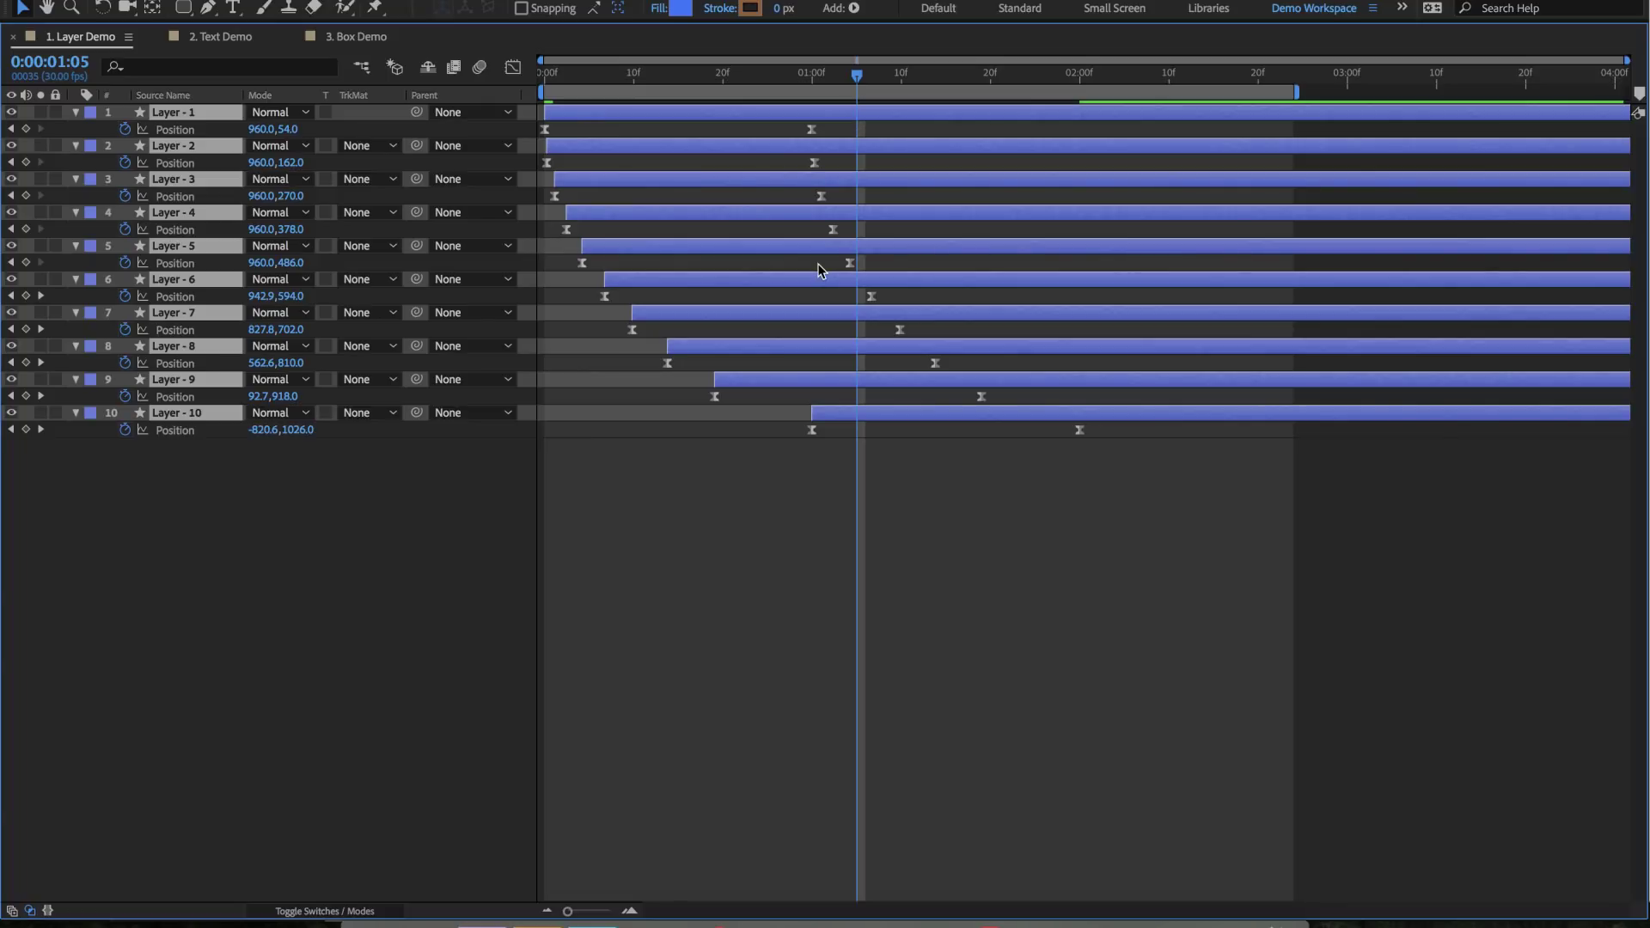
key("grave")
key("Home")
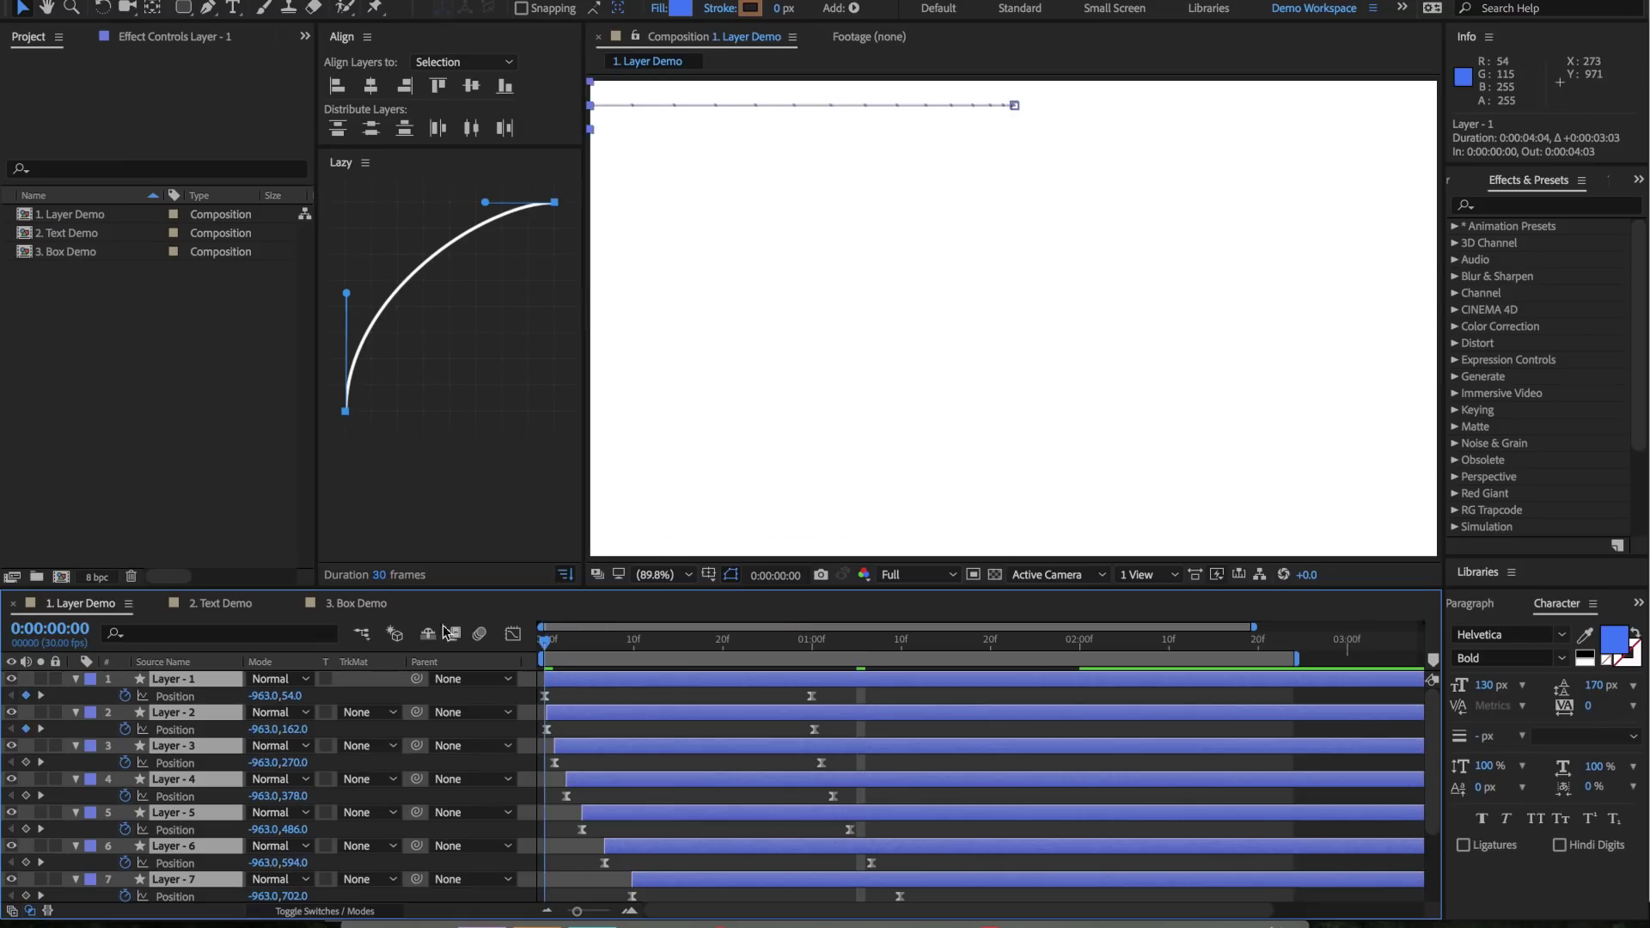
key("space")
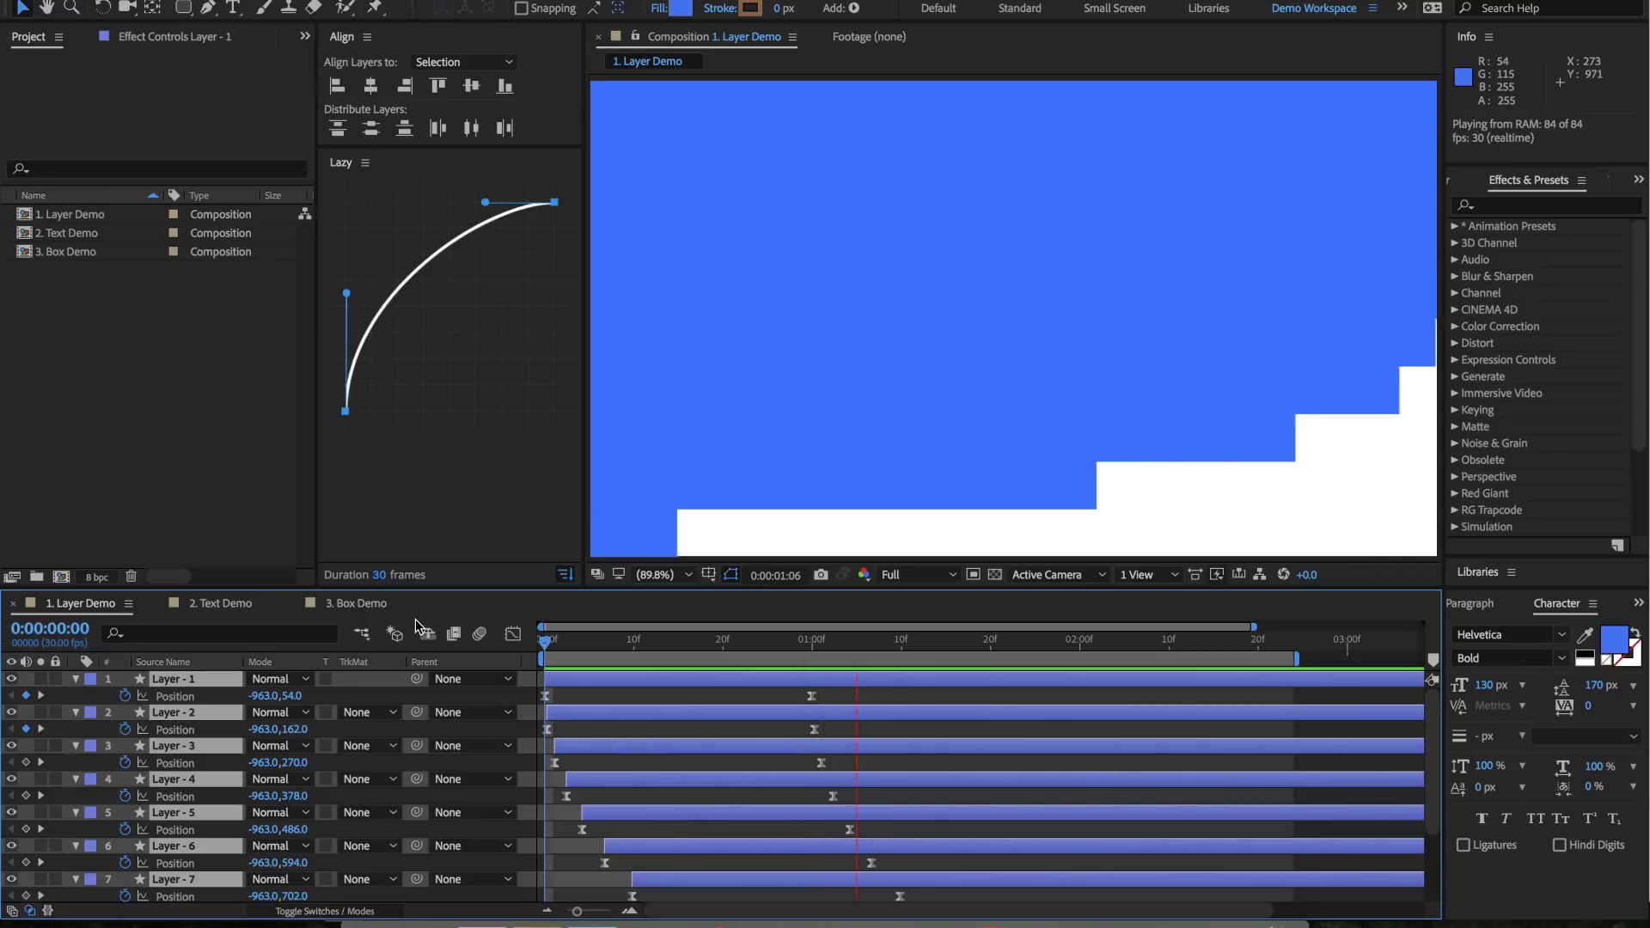
key("space")
key("space")
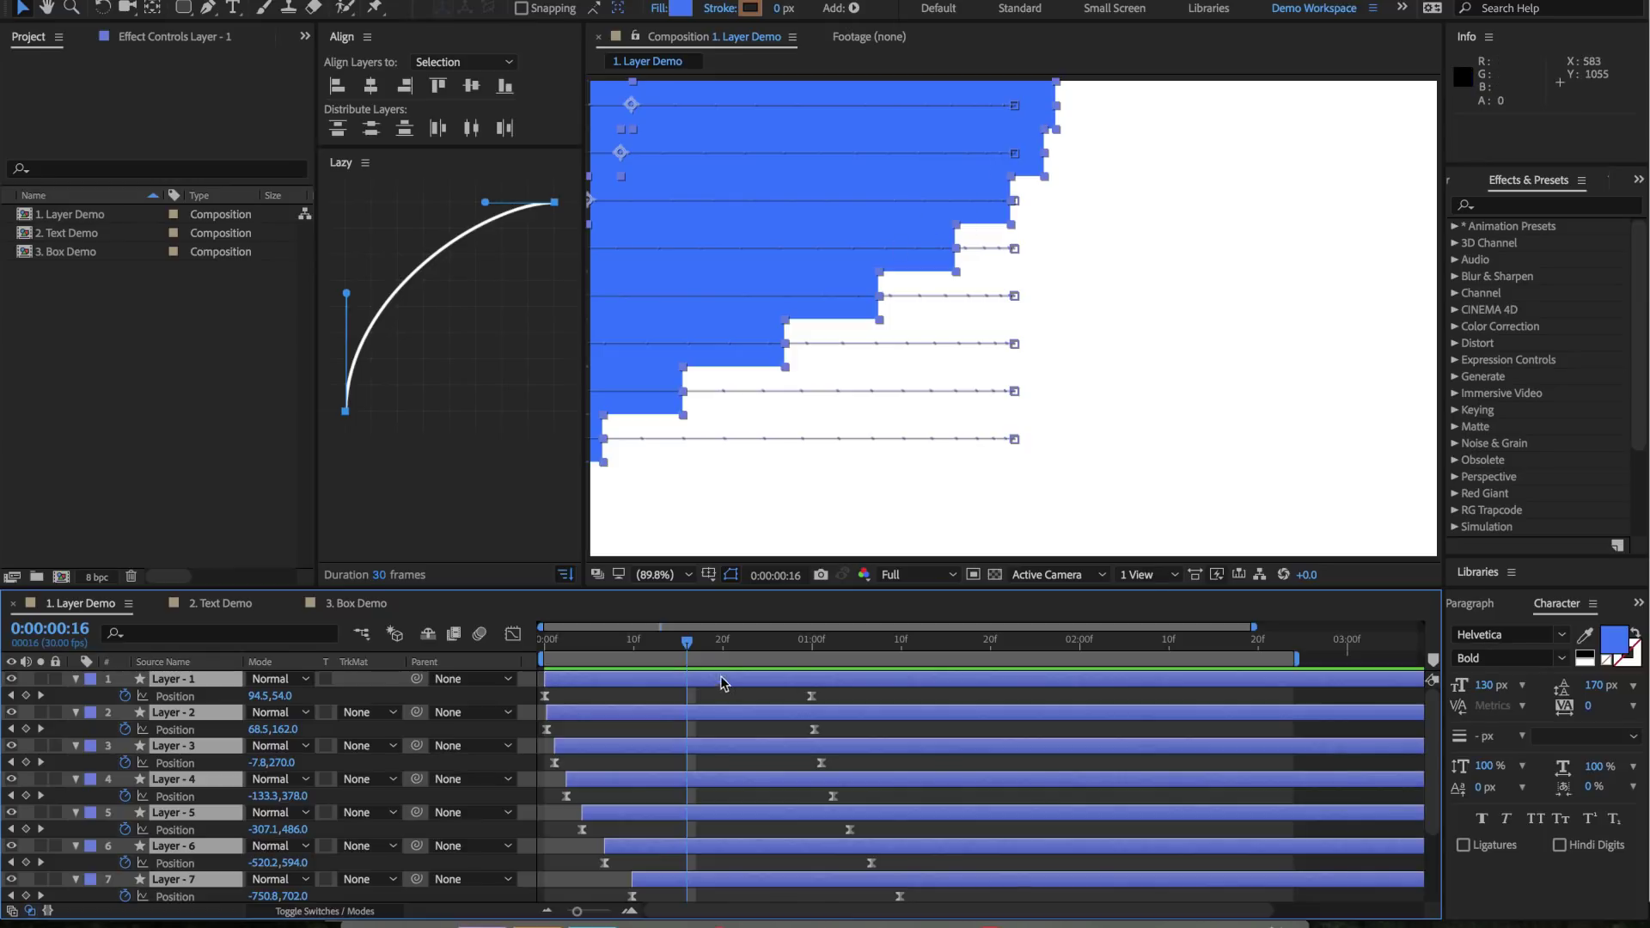
left_click_drag(707, 646, 830, 647)
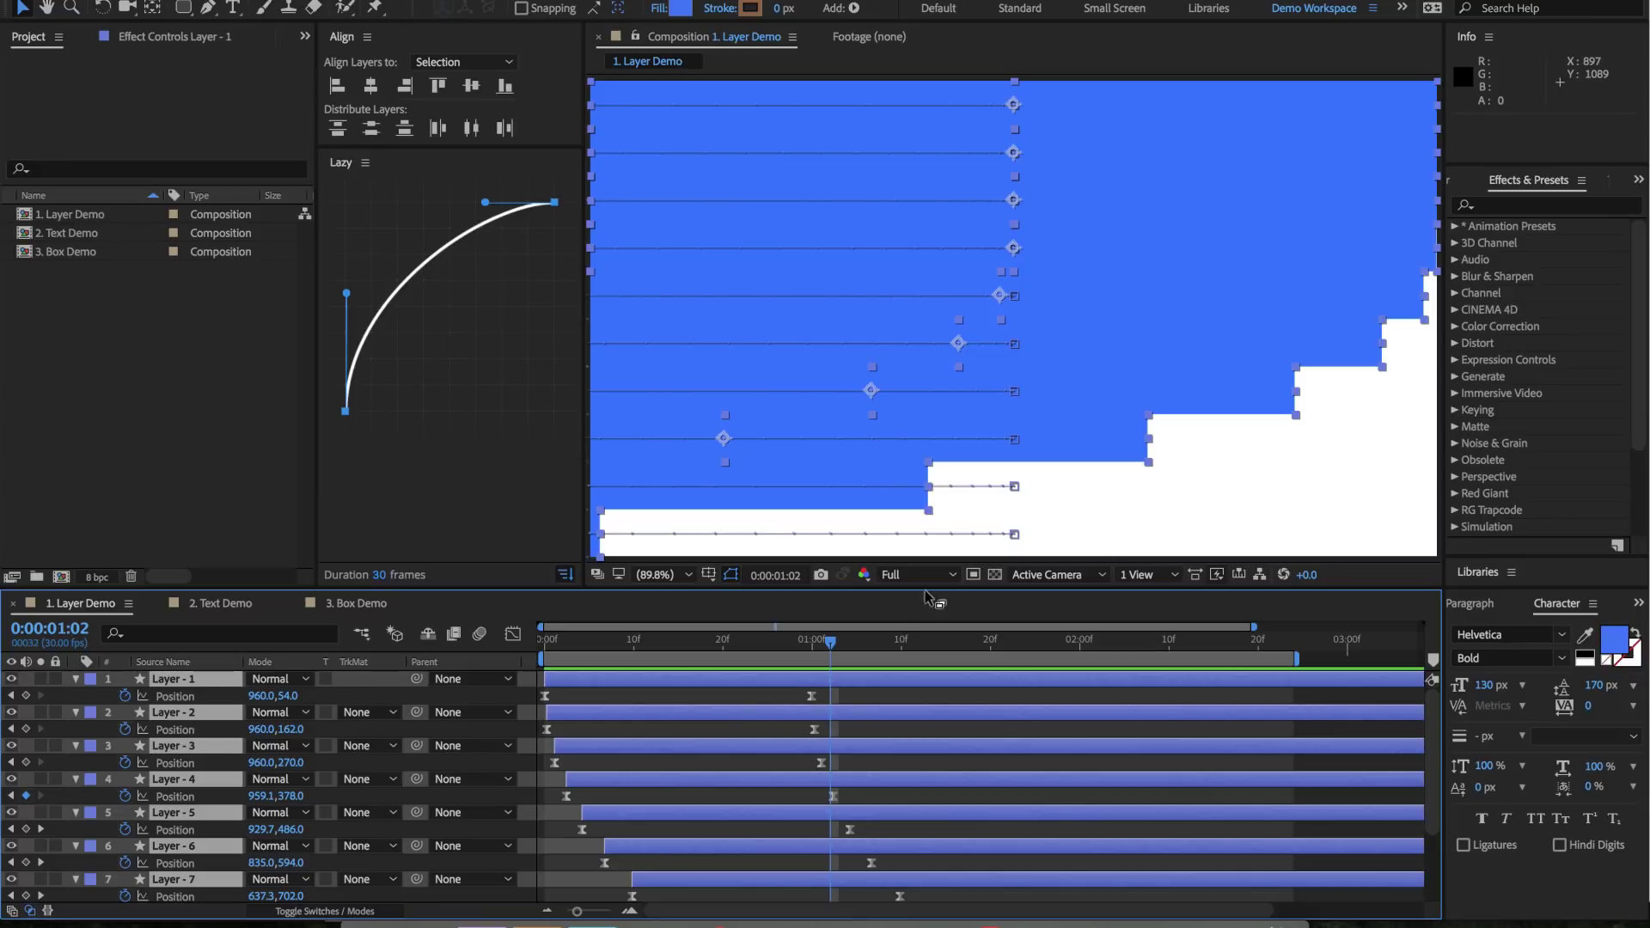
left_click(880, 644)
Undo the layer stagger and reshape the Lazy curve into an S-shaped ease
left_click_drag(882, 650, 534, 641)
key("ctrl+z")
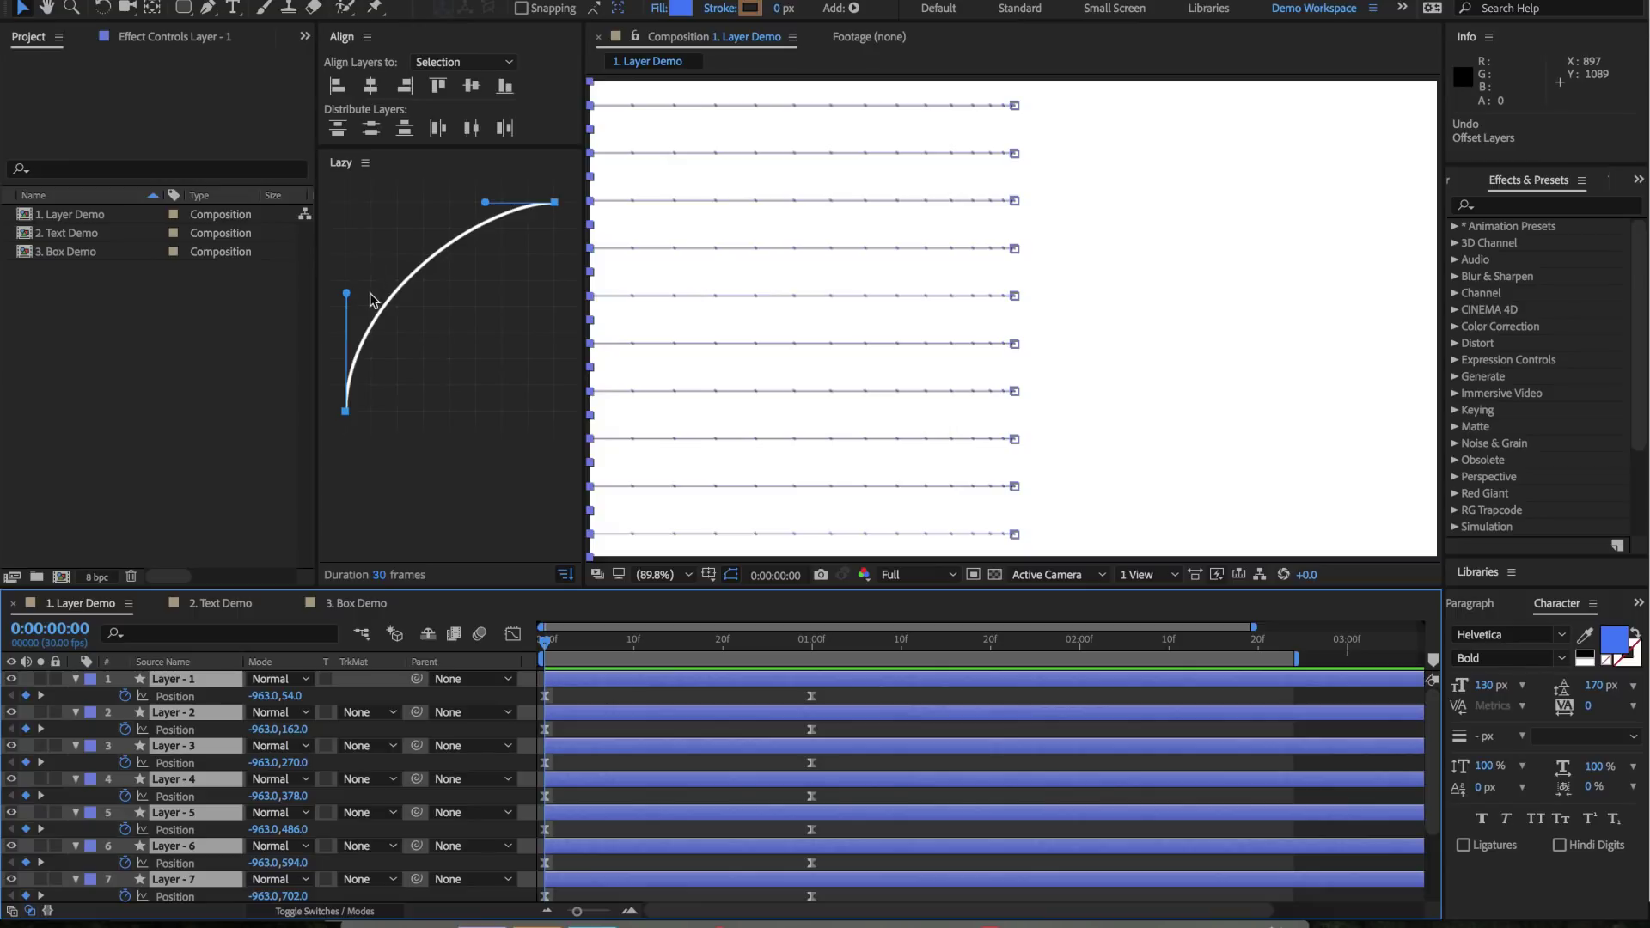
left_click_drag(346, 294, 419, 417)
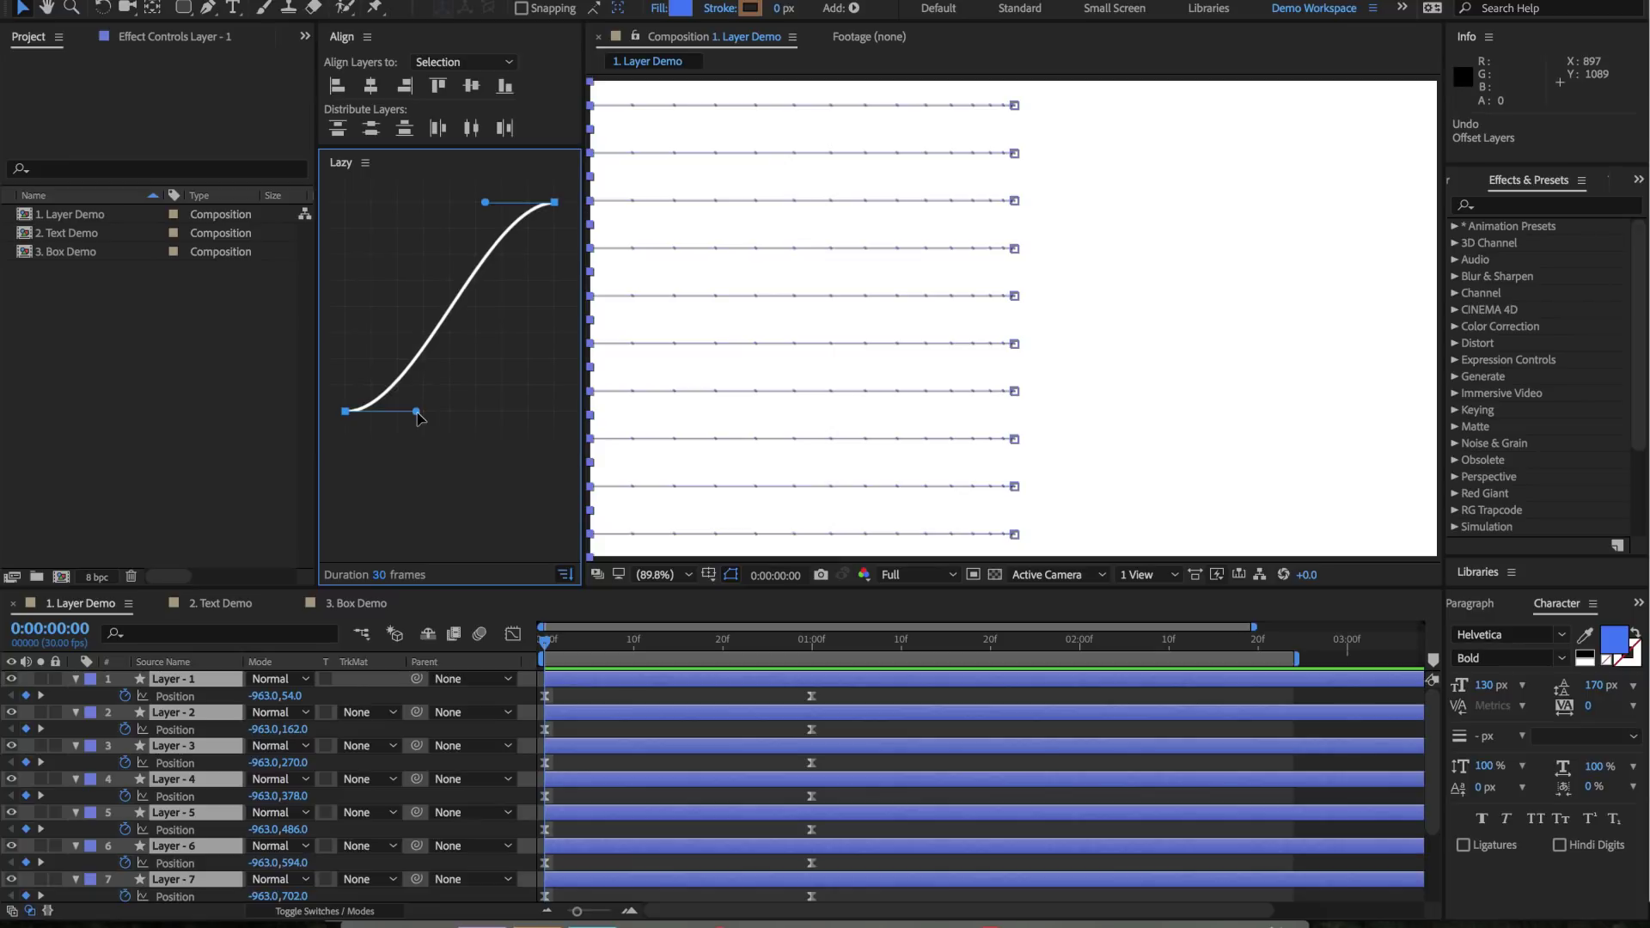
left_click_drag(417, 412, 415, 412)
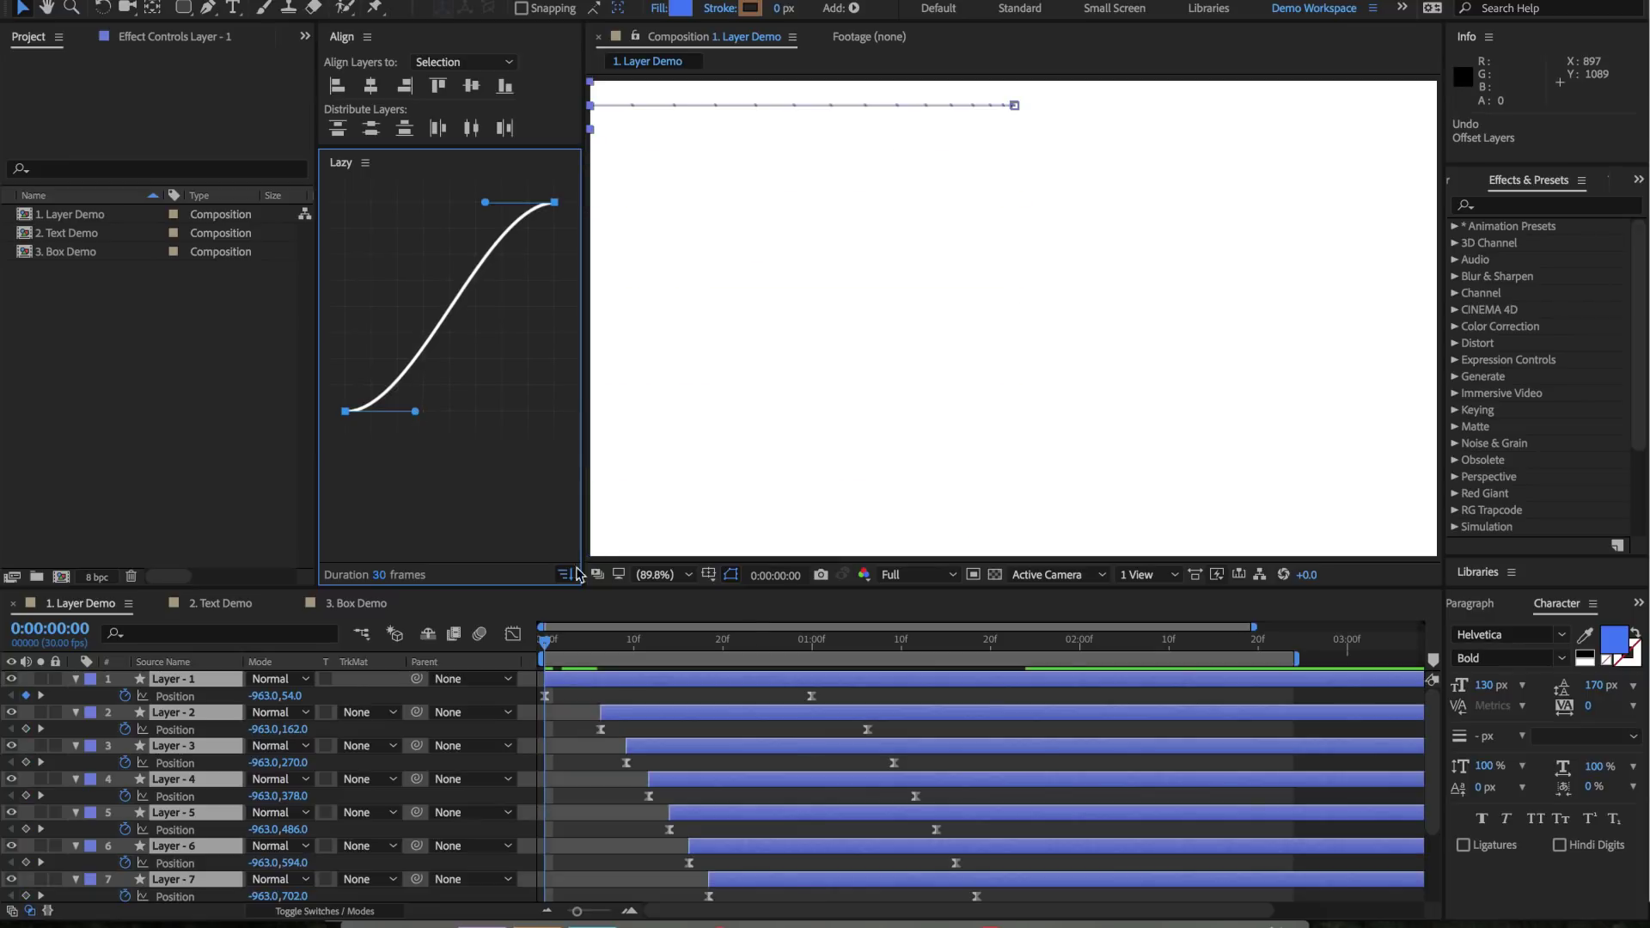
scroll(645, 713, "down", 1)
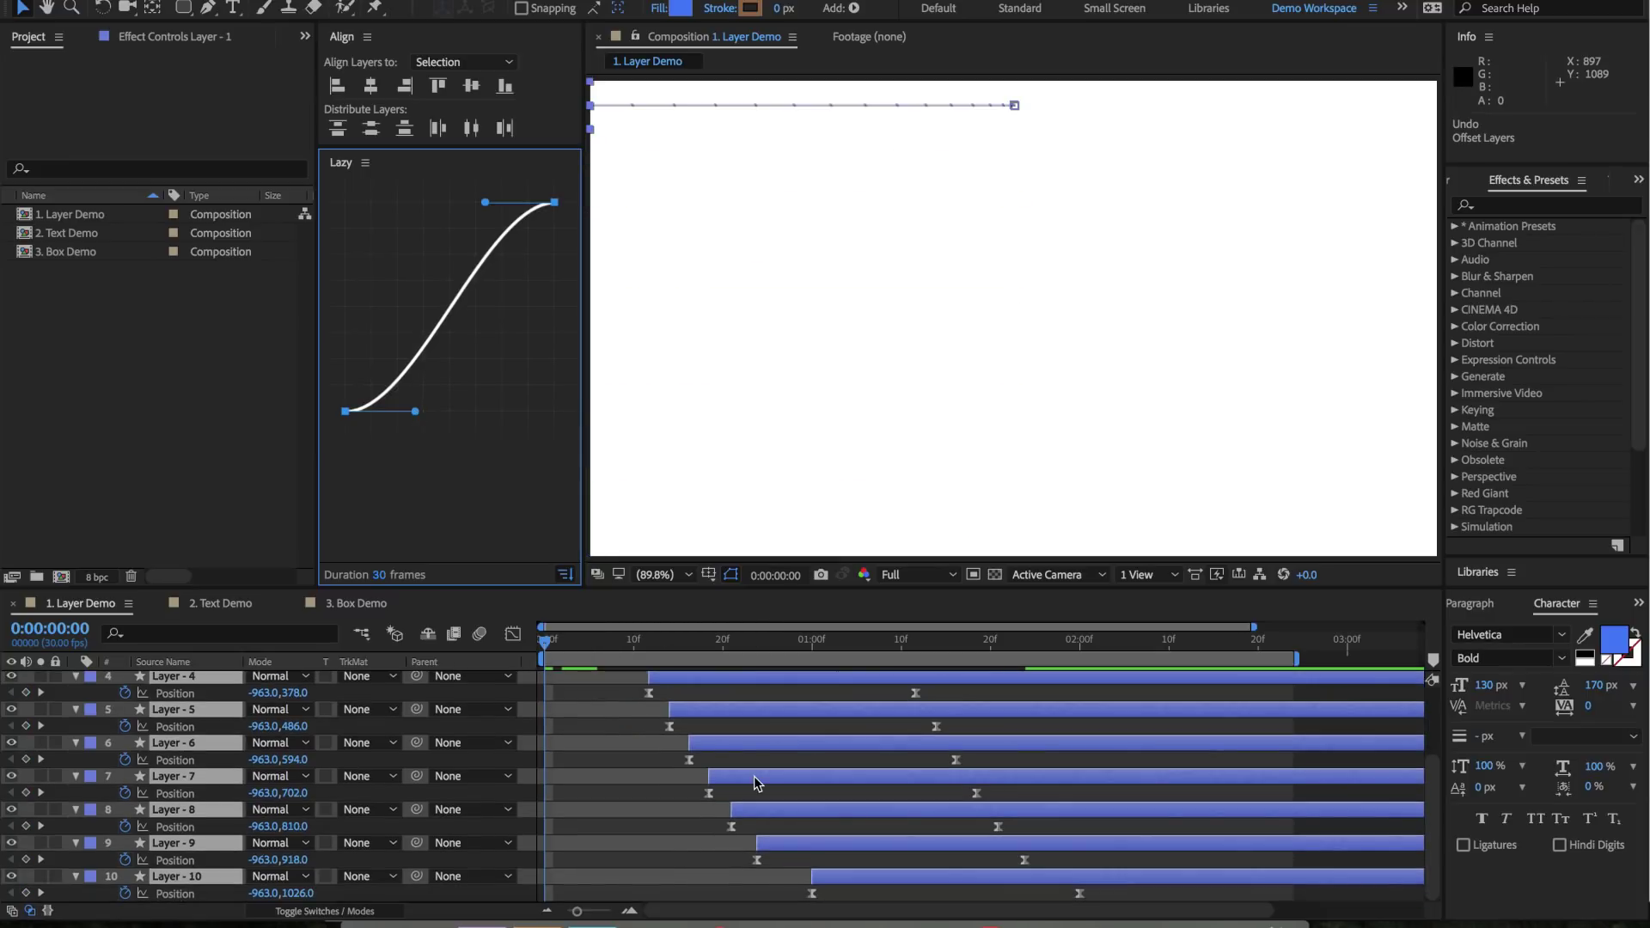
scroll(746, 761, "up", 1)
Preview and scrub the re-staggered bars as the staircase forms
left_click_drag(548, 641, 849, 660)
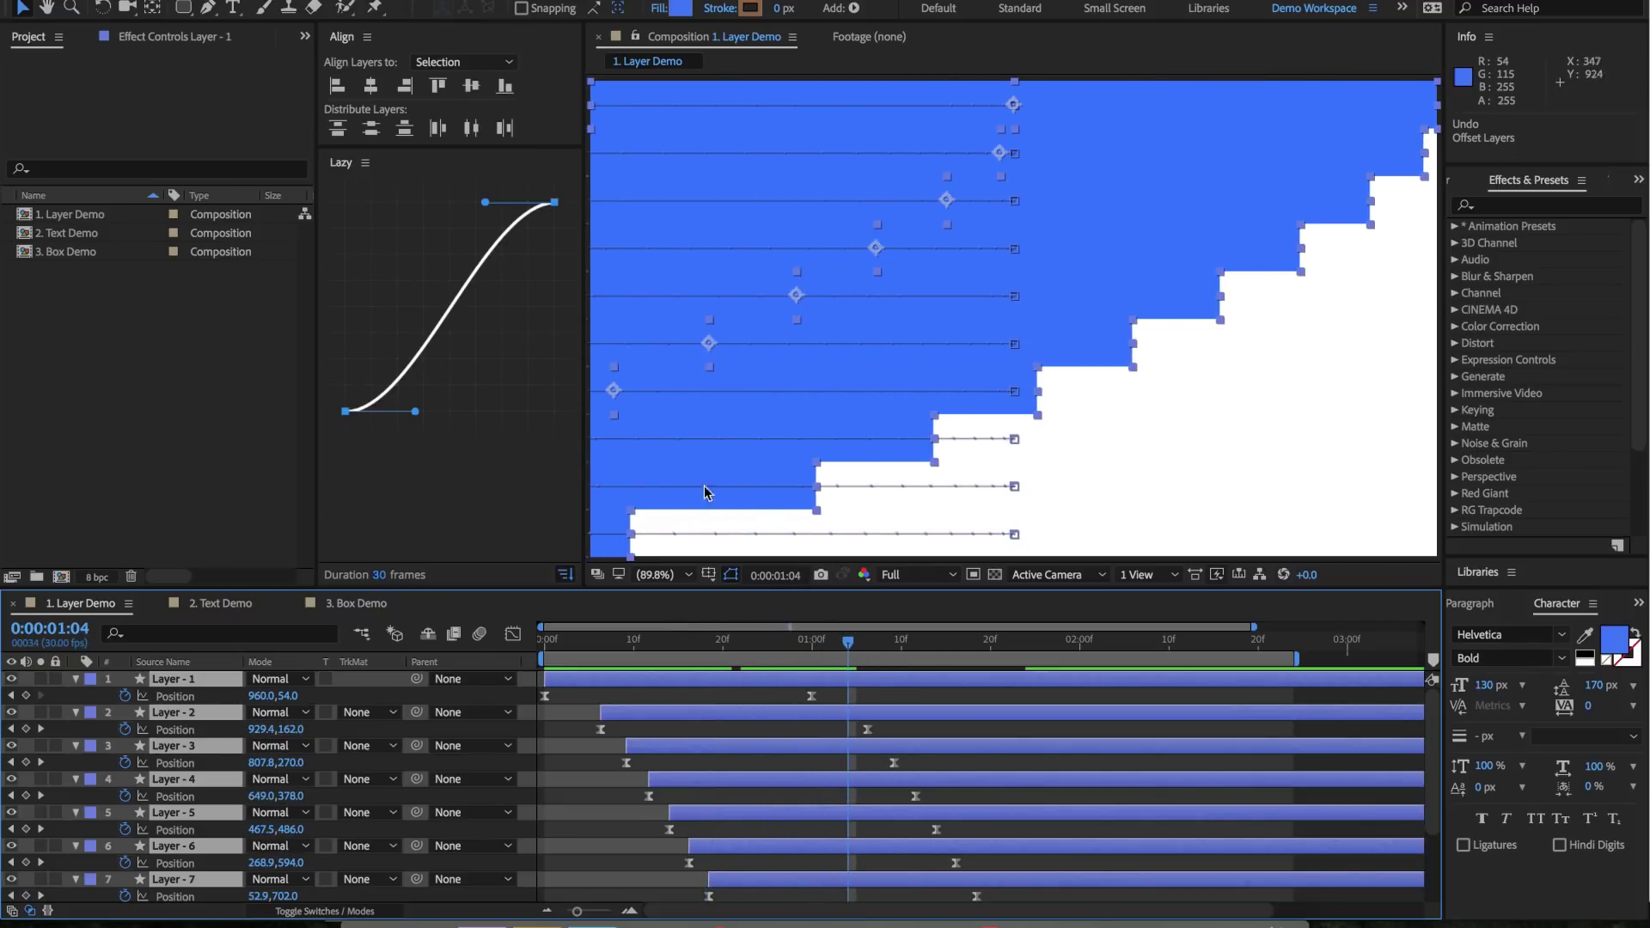
key("Home")
key("space")
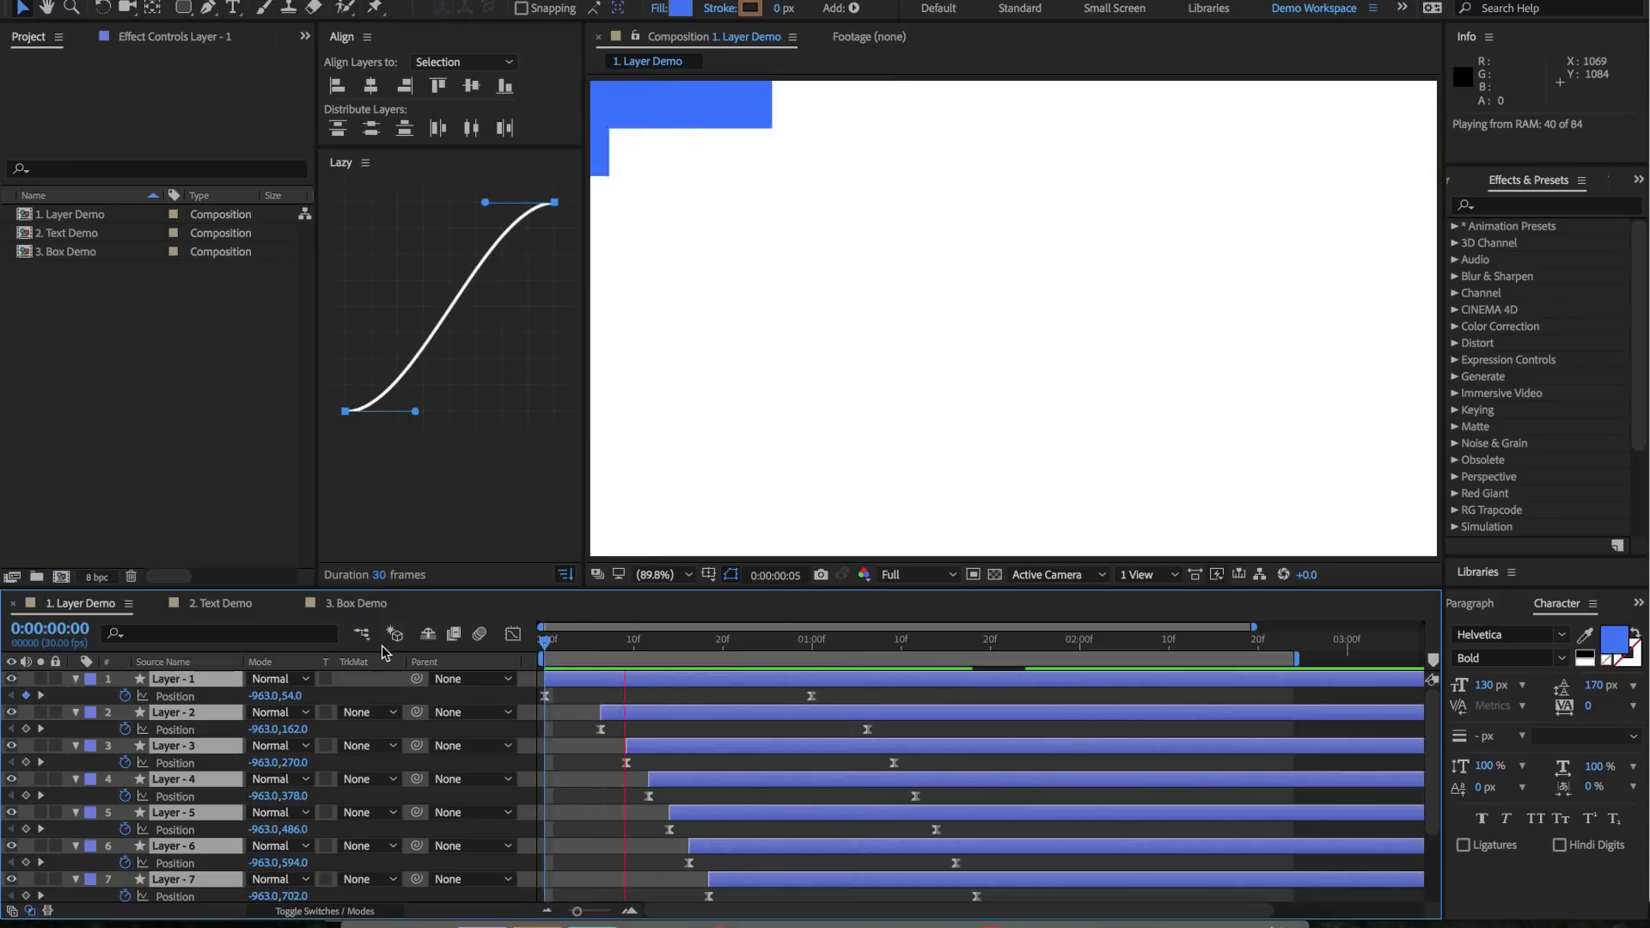
key("space")
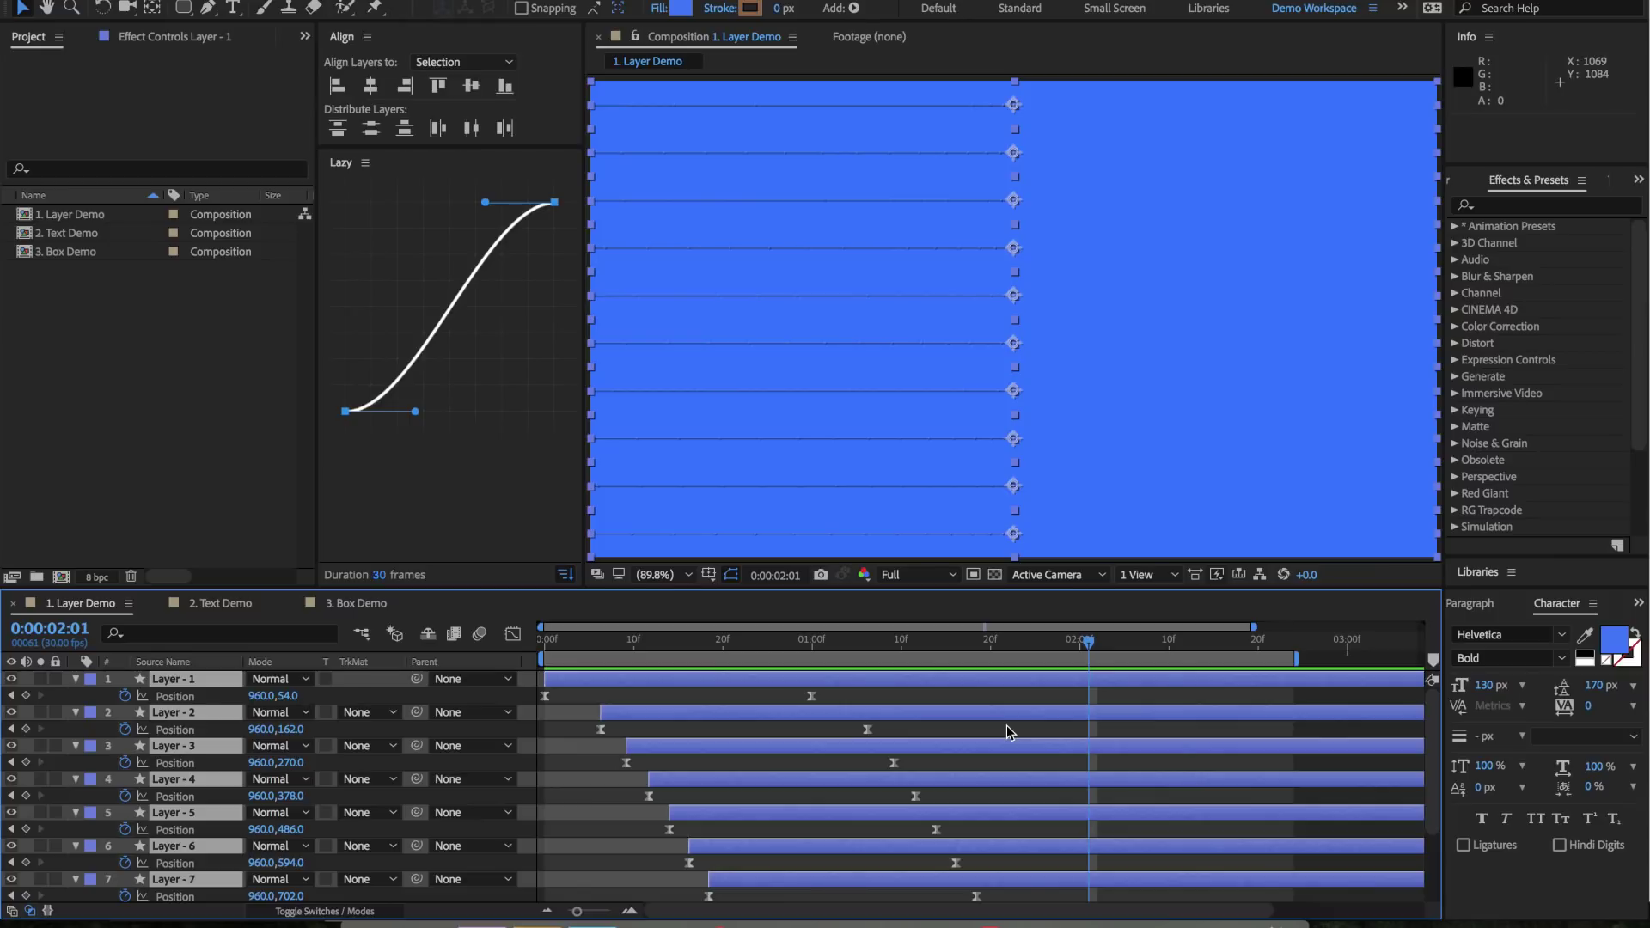
scroll(1007, 726, "down", 3)
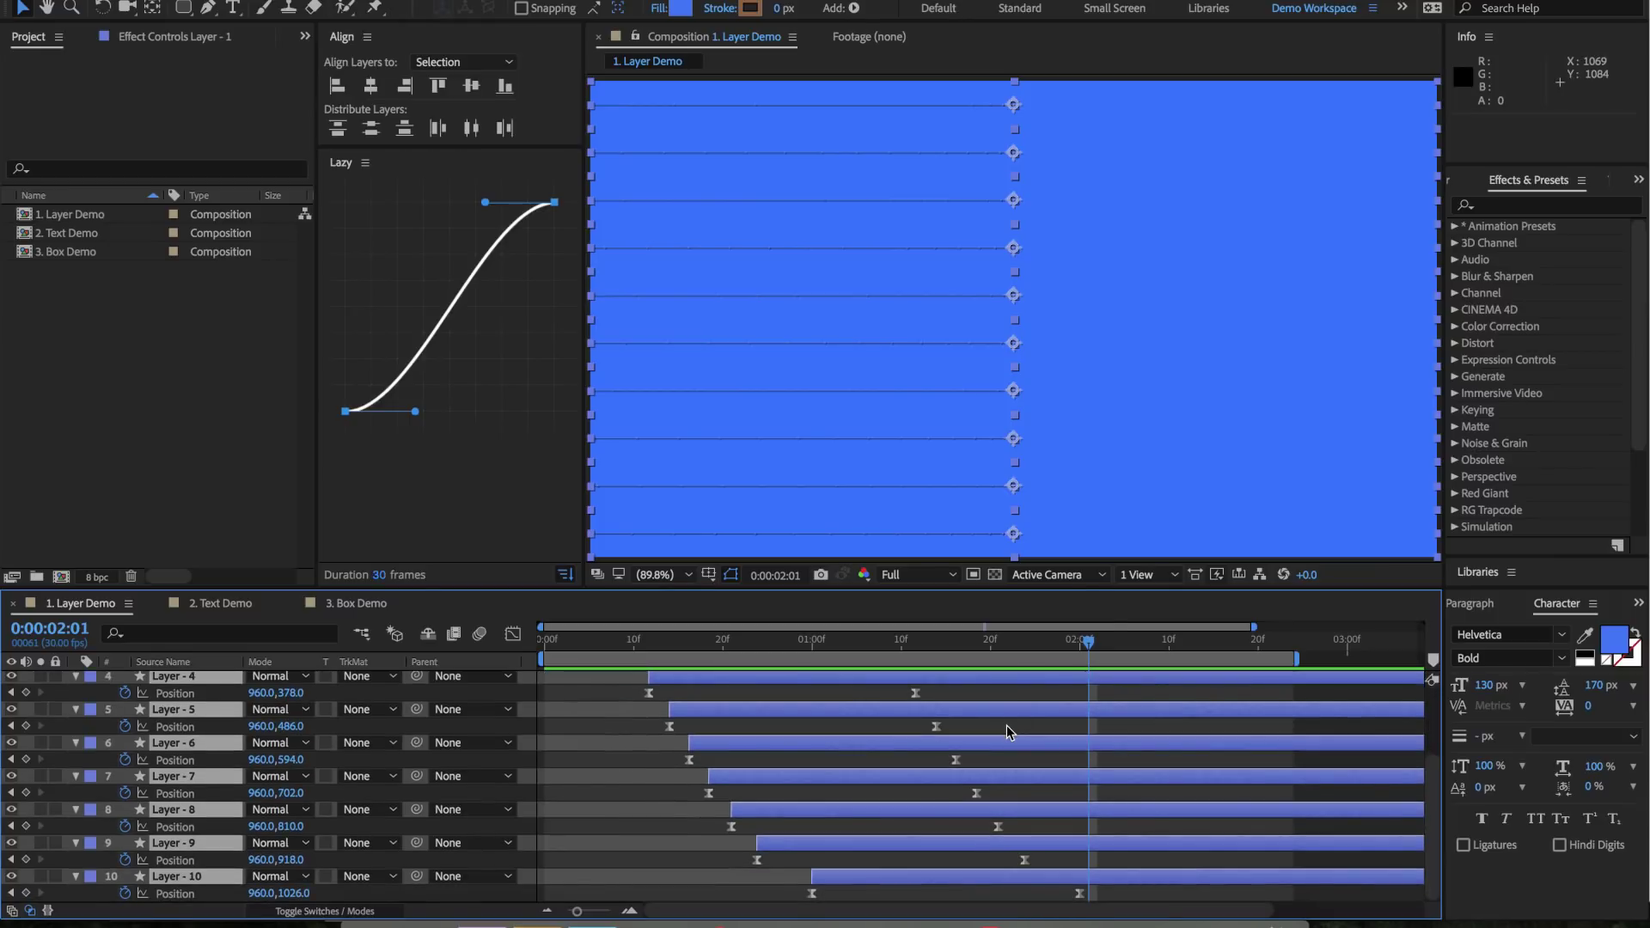
left_click_drag(1090, 643, 619, 634)
key("space")
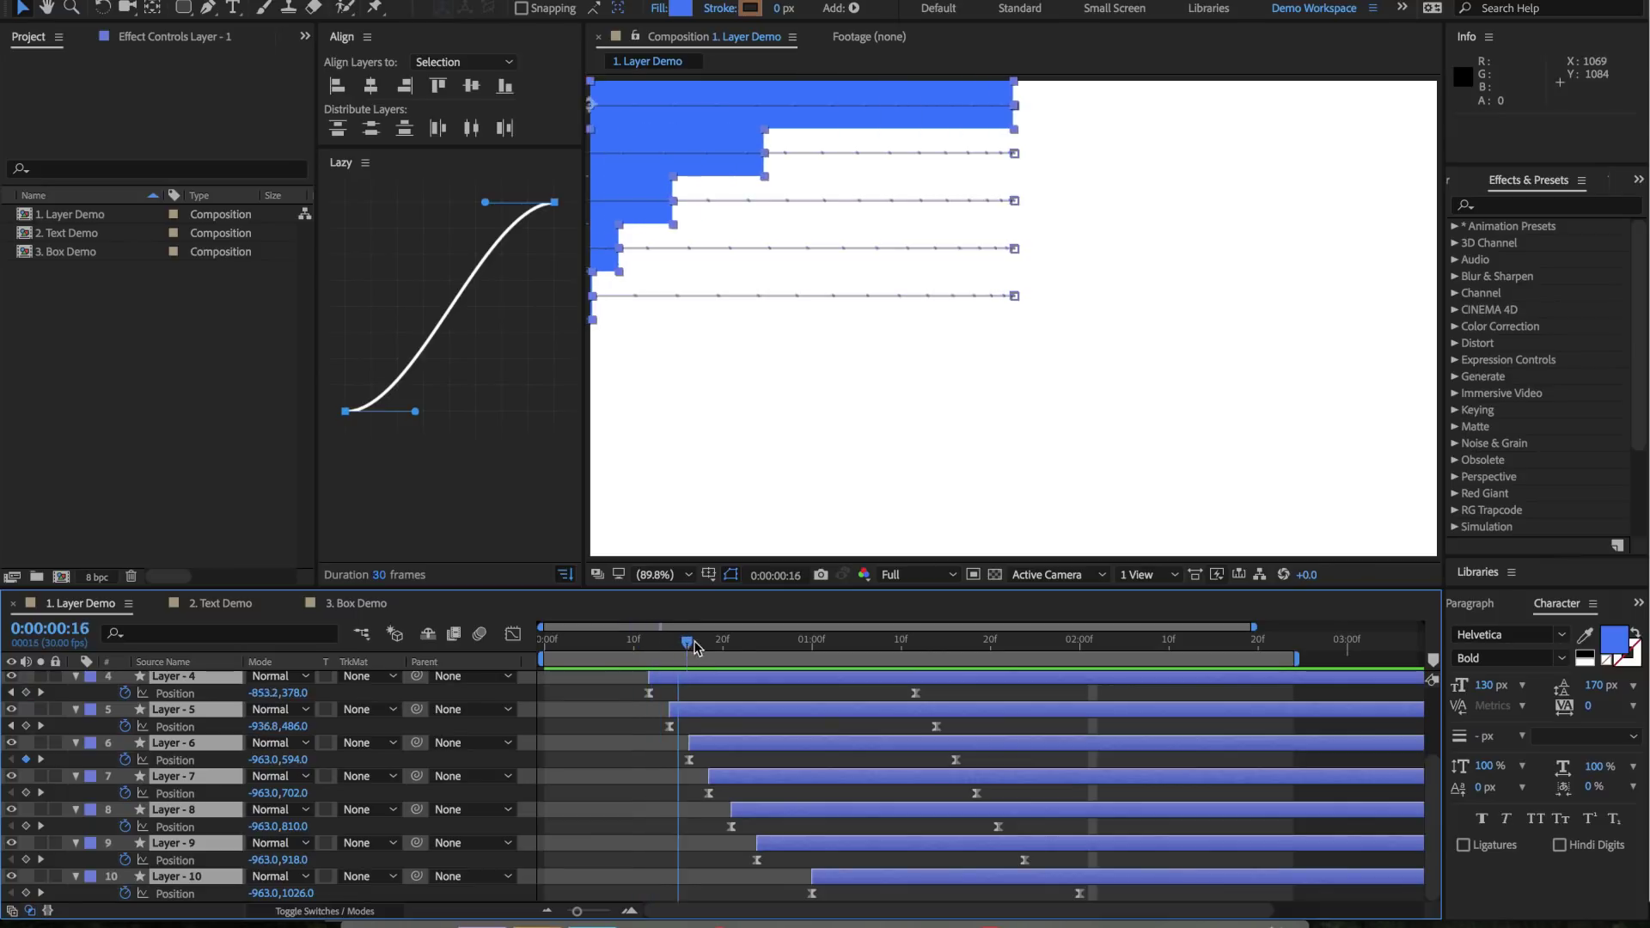
scroll(712, 741, "up", 3)
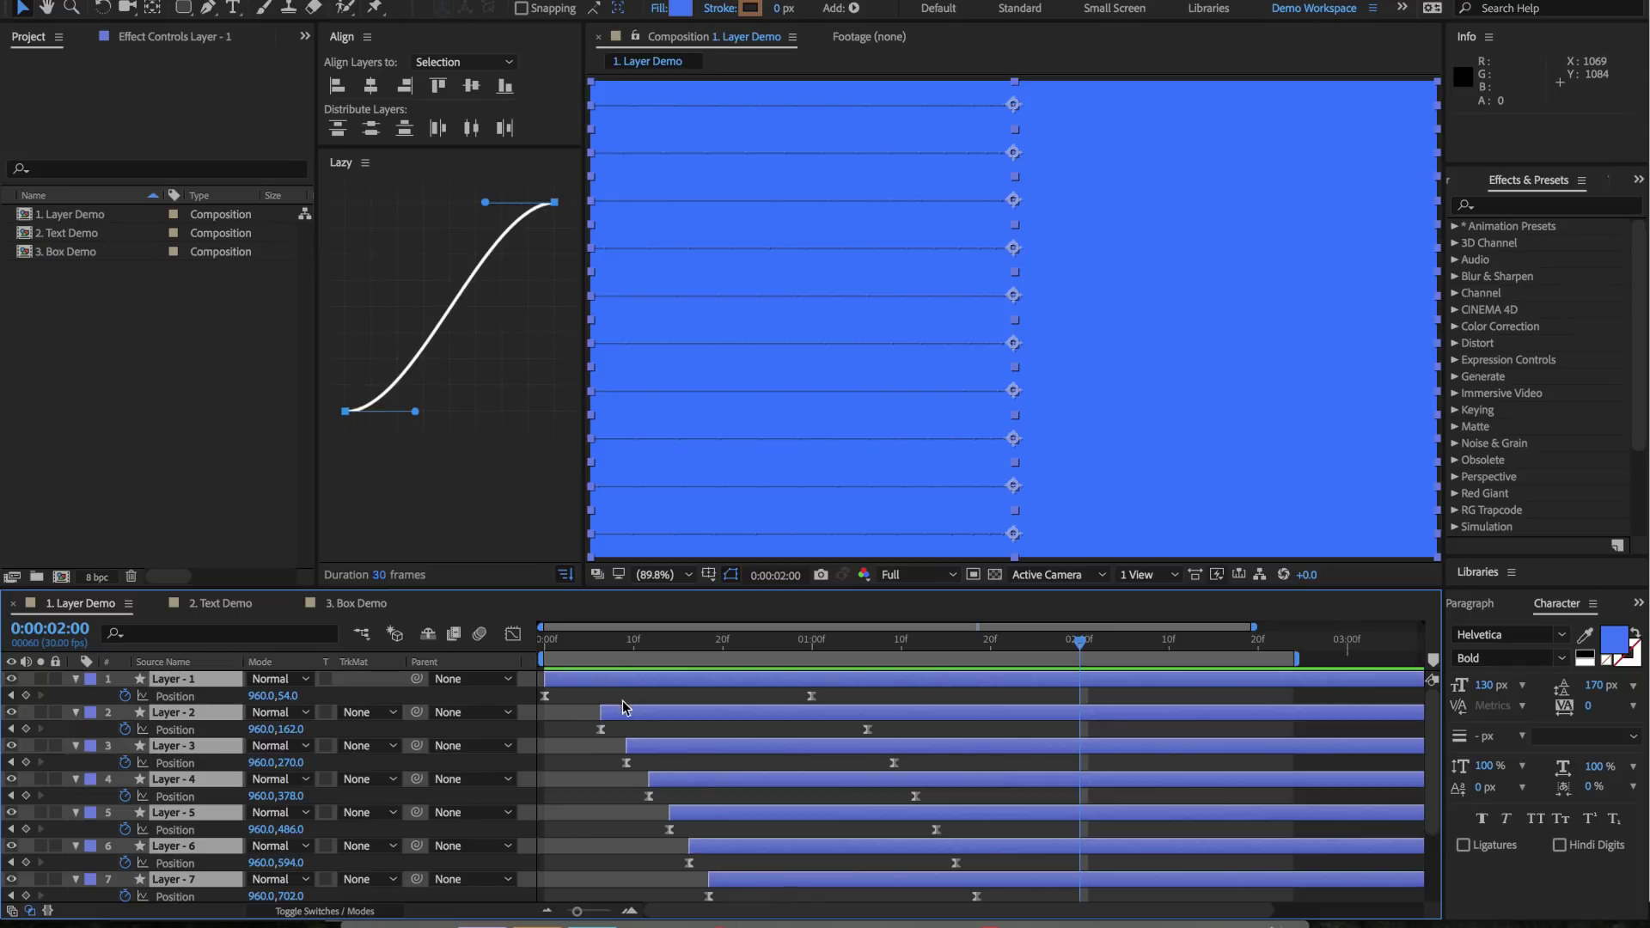
scroll(692, 823, "down", 3)
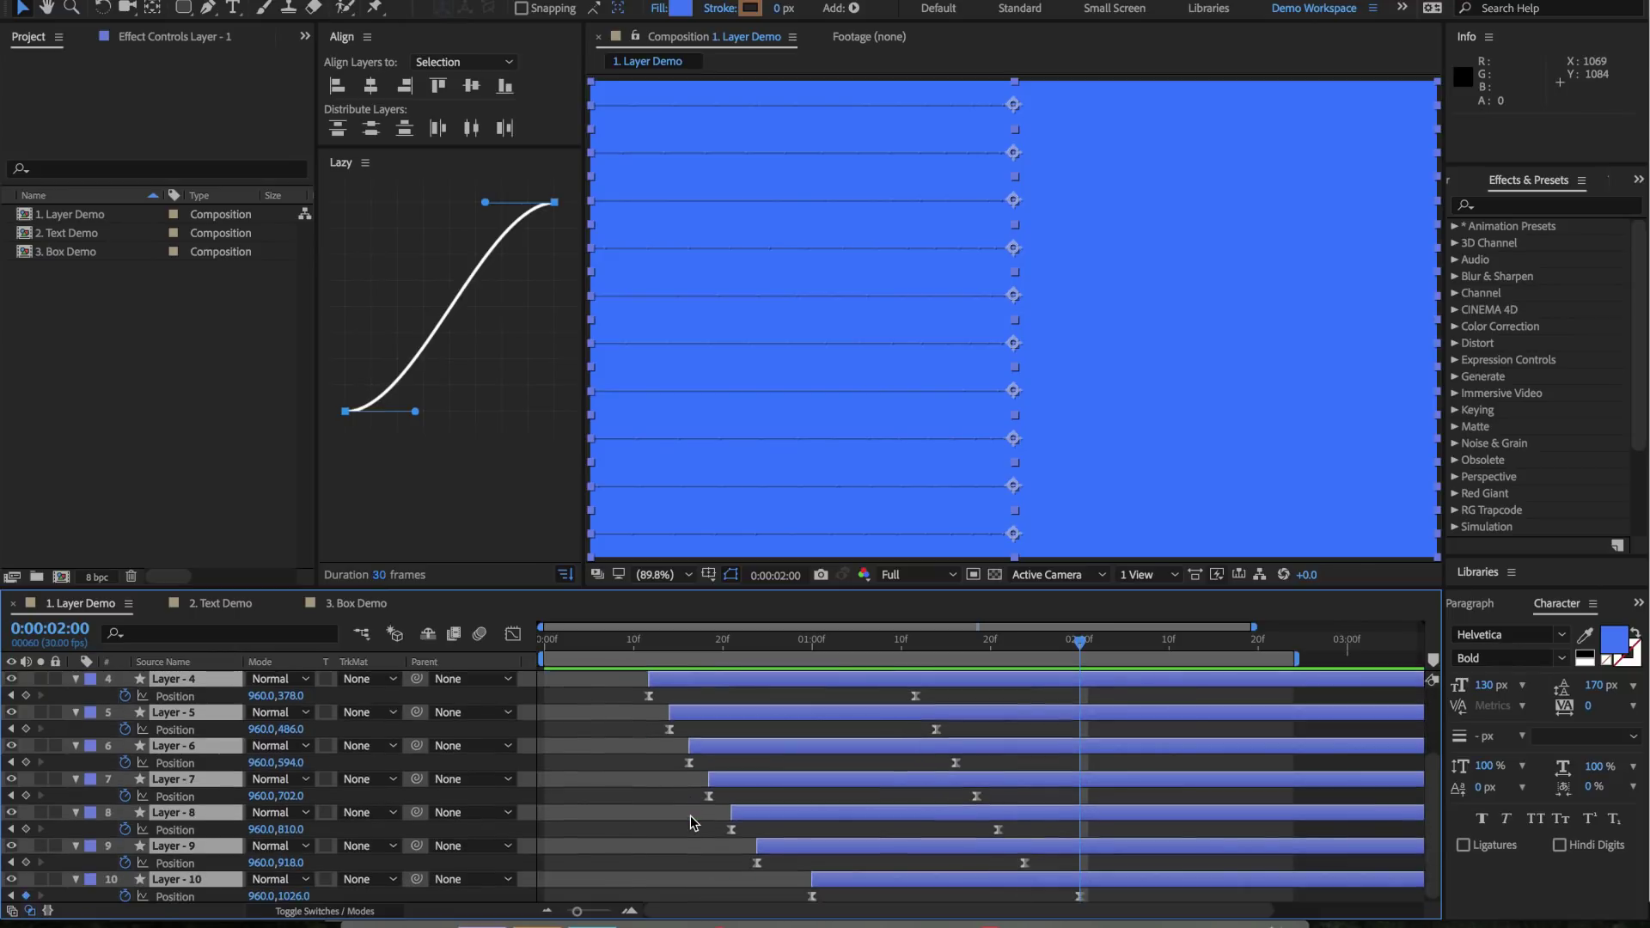
scroll(692, 823, "right", 1)
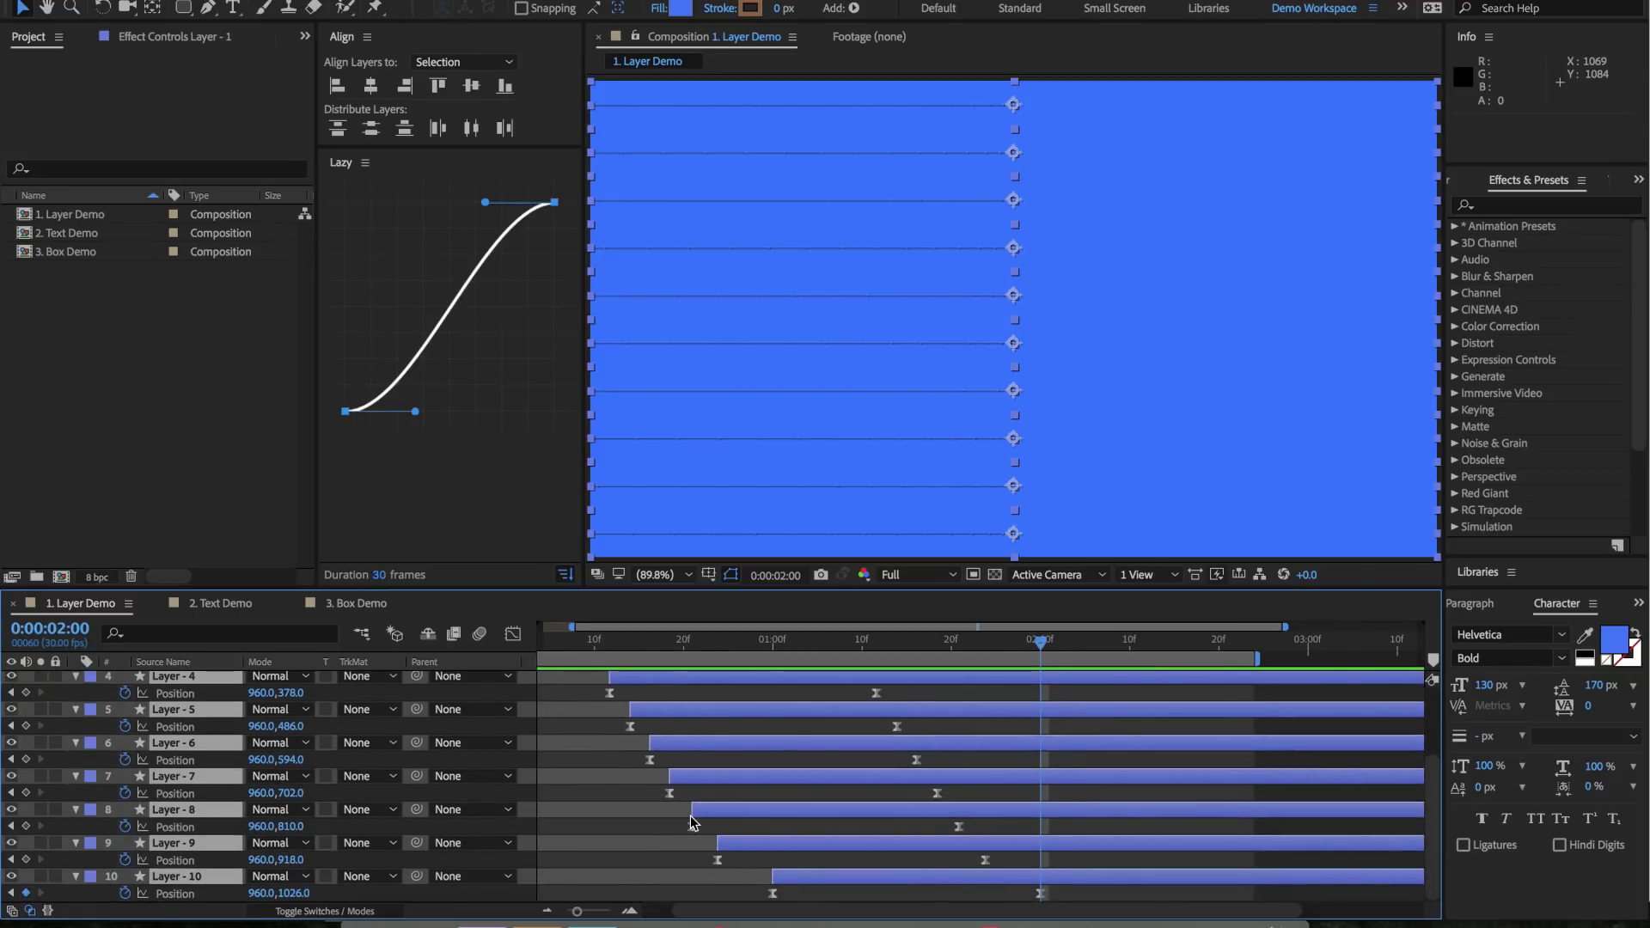
Reset the Lazy timing curve and show the whole timeline from the start
right_click(491, 442)
left_click(507, 453)
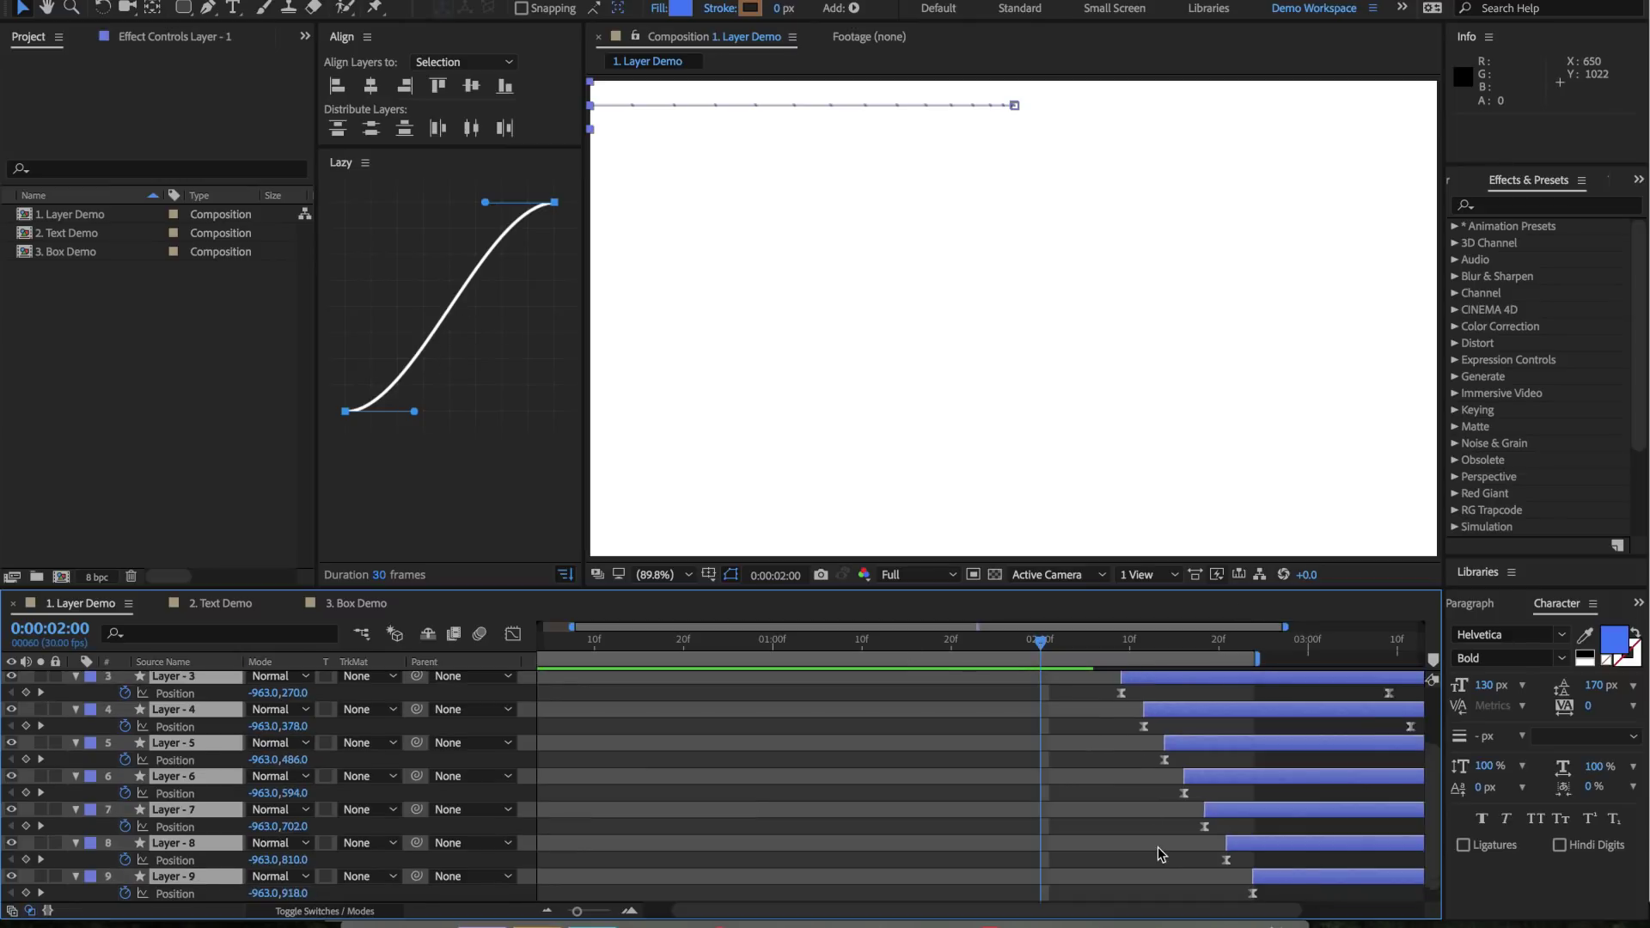
scroll(1157, 847, "up", 3)
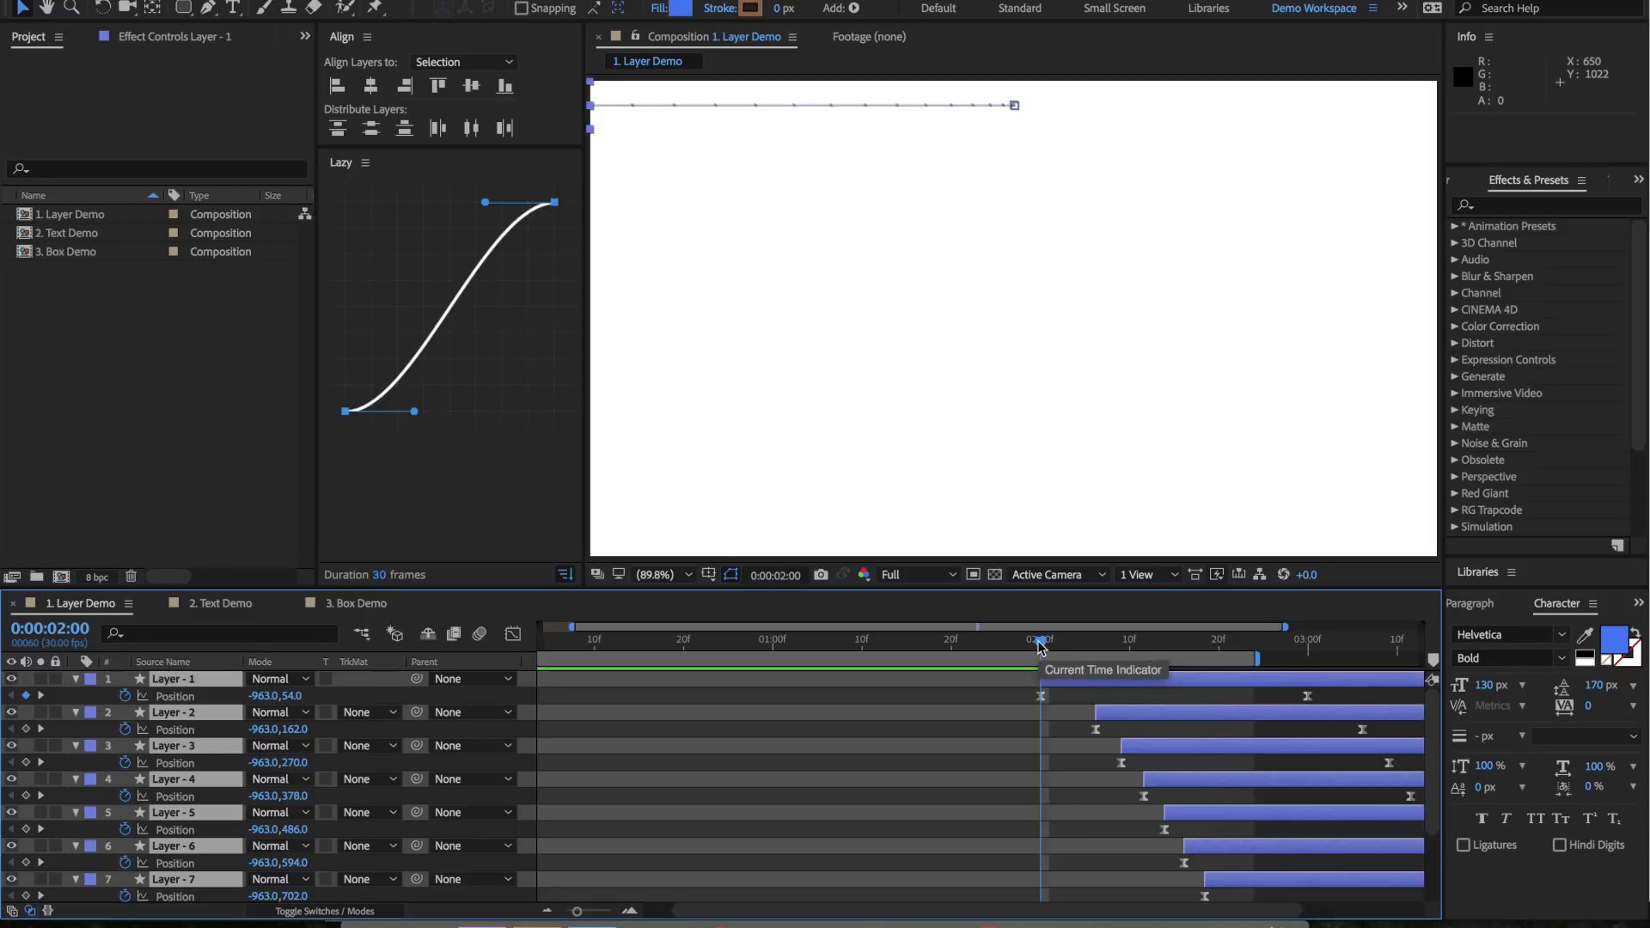
left_click_drag(1042, 649, 845, 649)
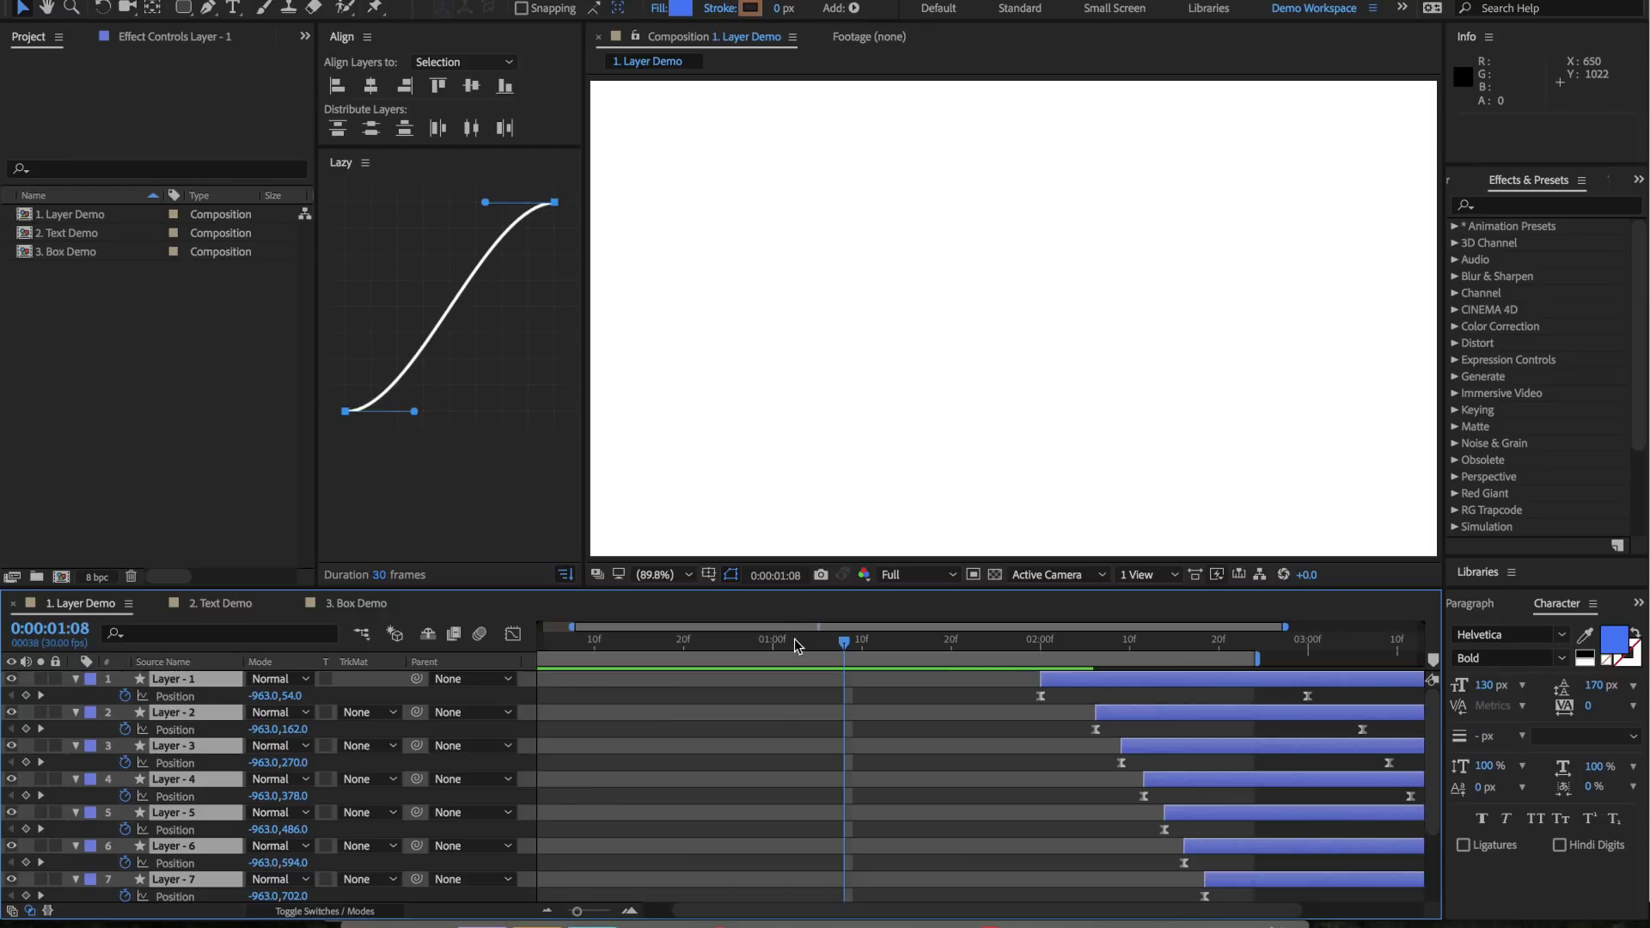
key("Home")
key("semicolon")
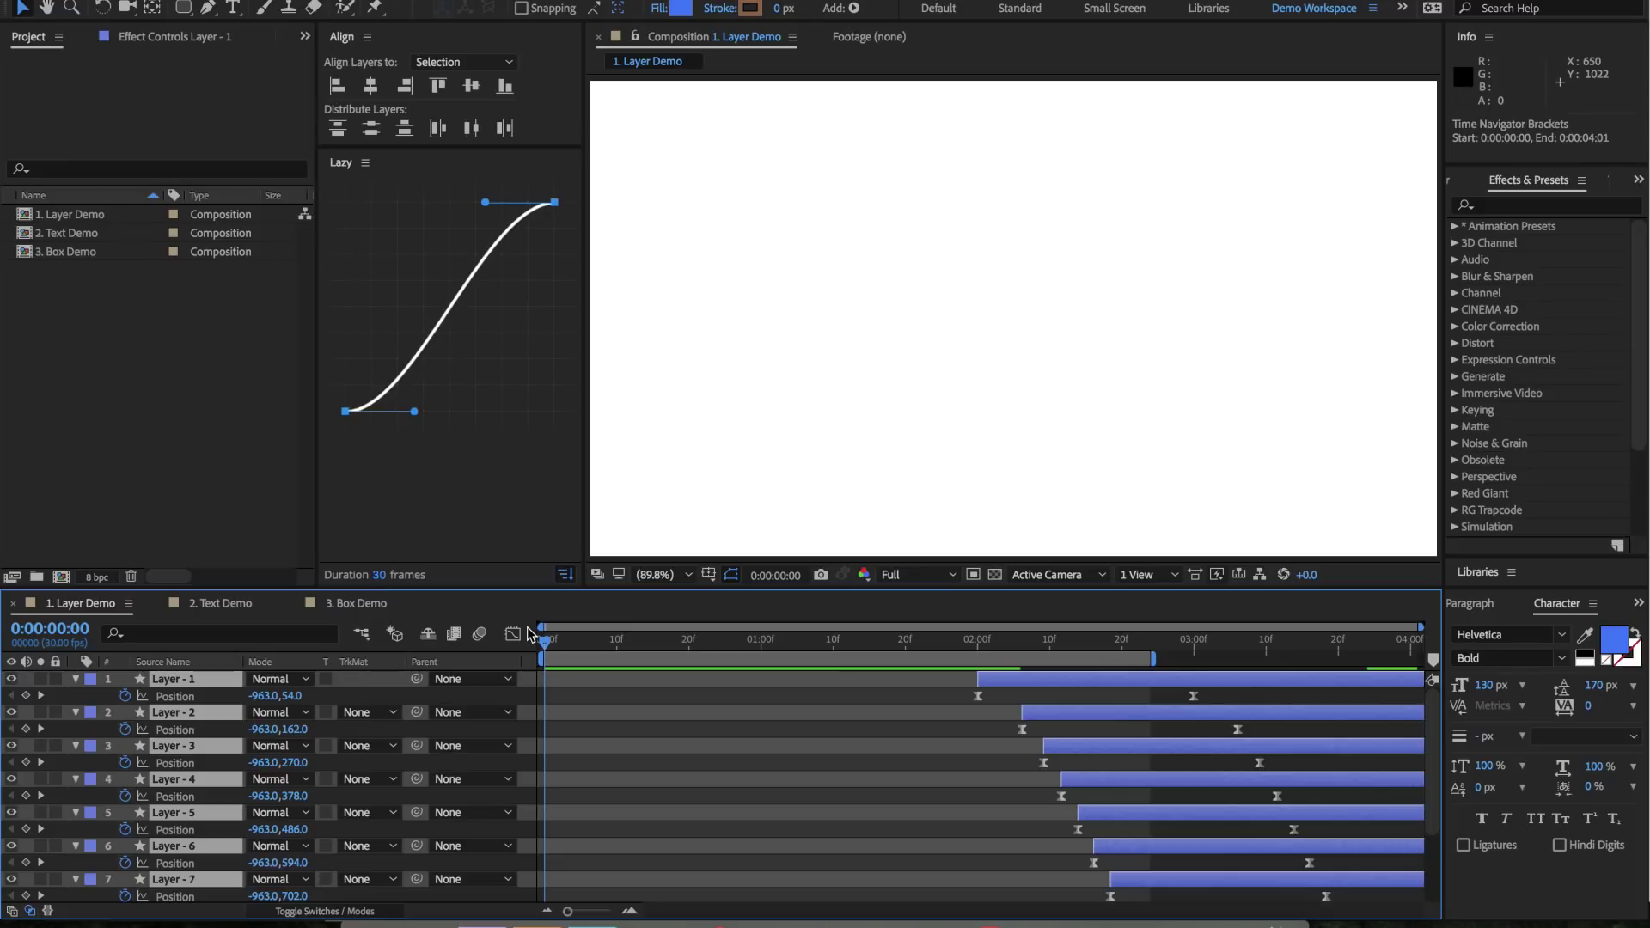
scroll(890, 715, "down", 3)
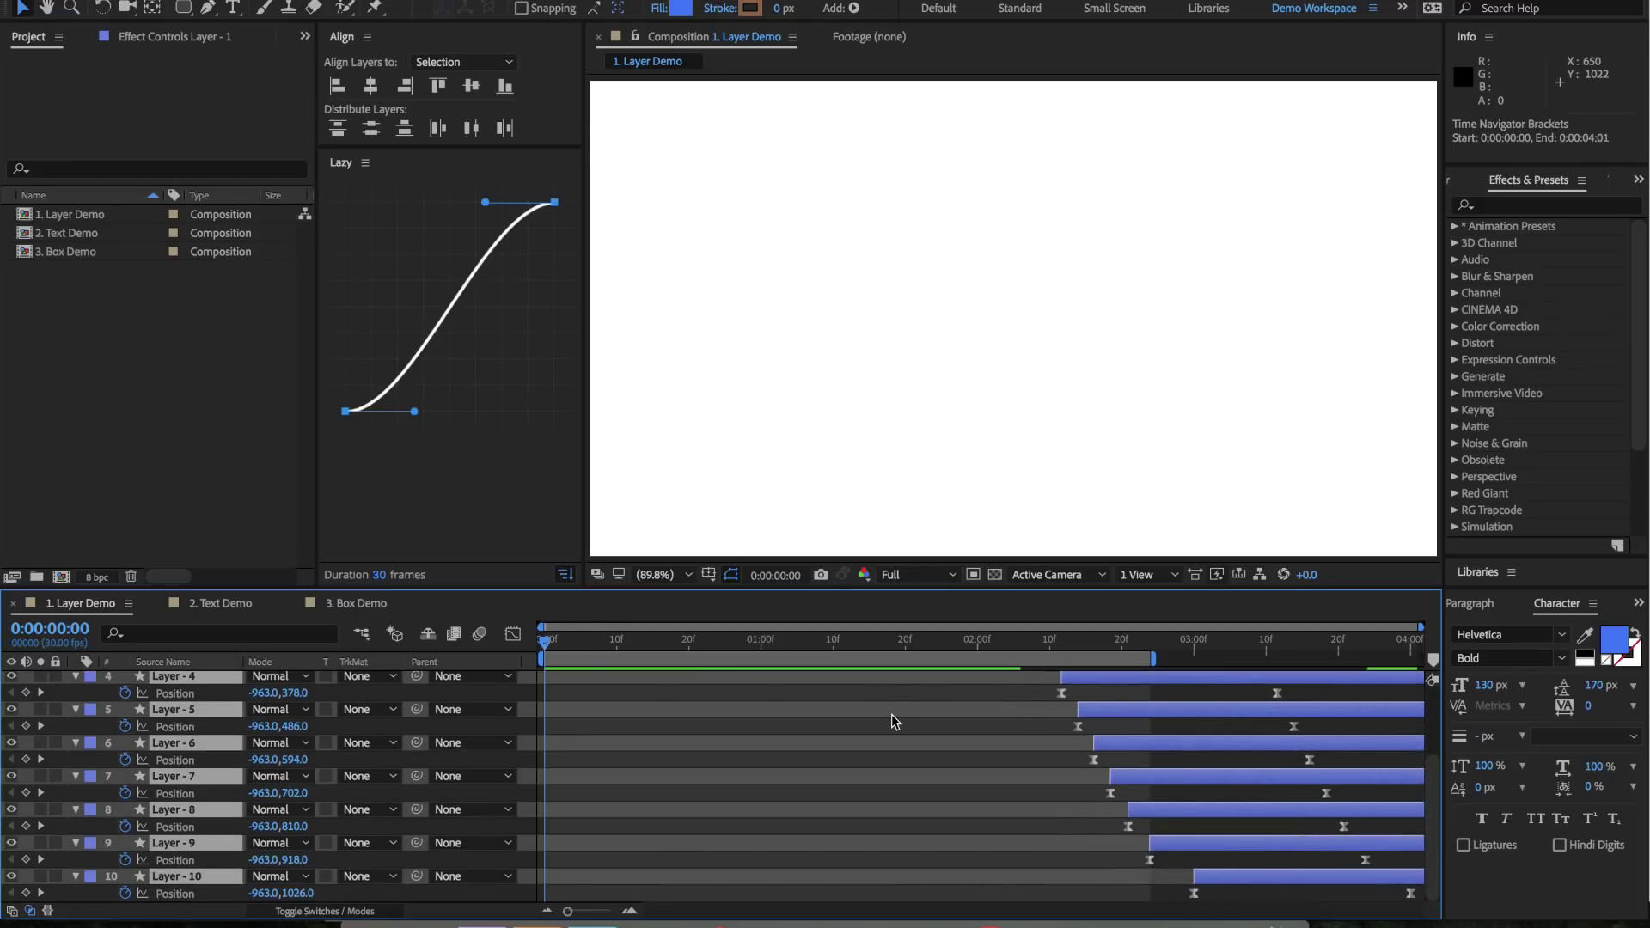
scroll(891, 714, "up", 3)
Shift the bar layers earlier so Layer 1 starts at 0f, then preview the staircase
left_click_drag(1022, 690, 583, 722)
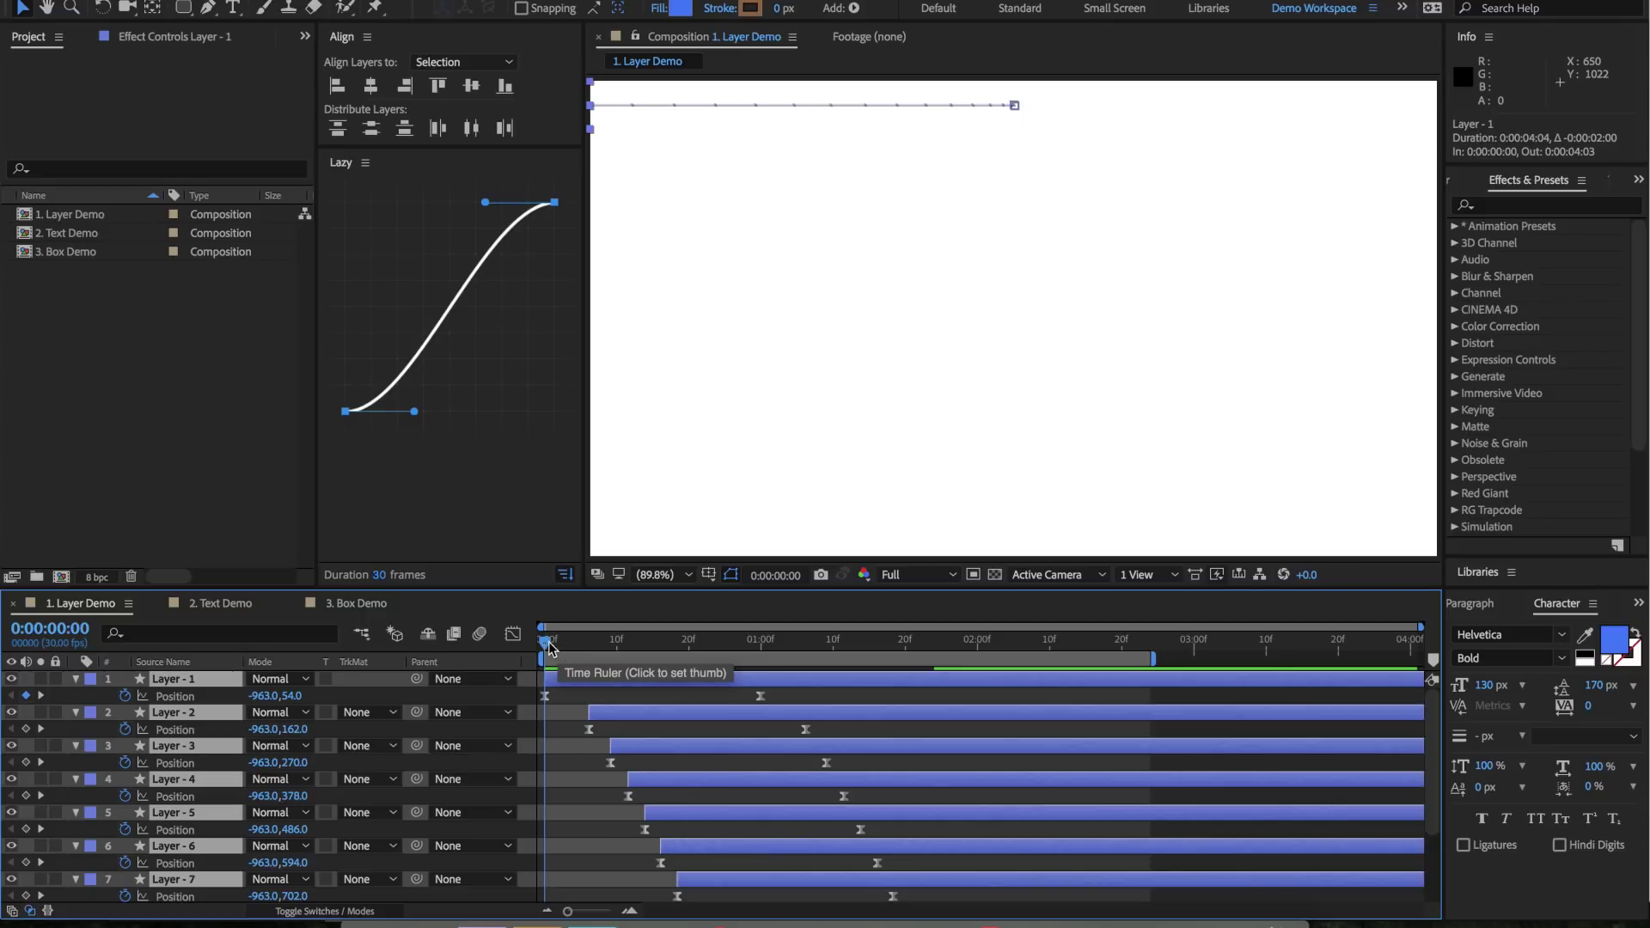
key("space")
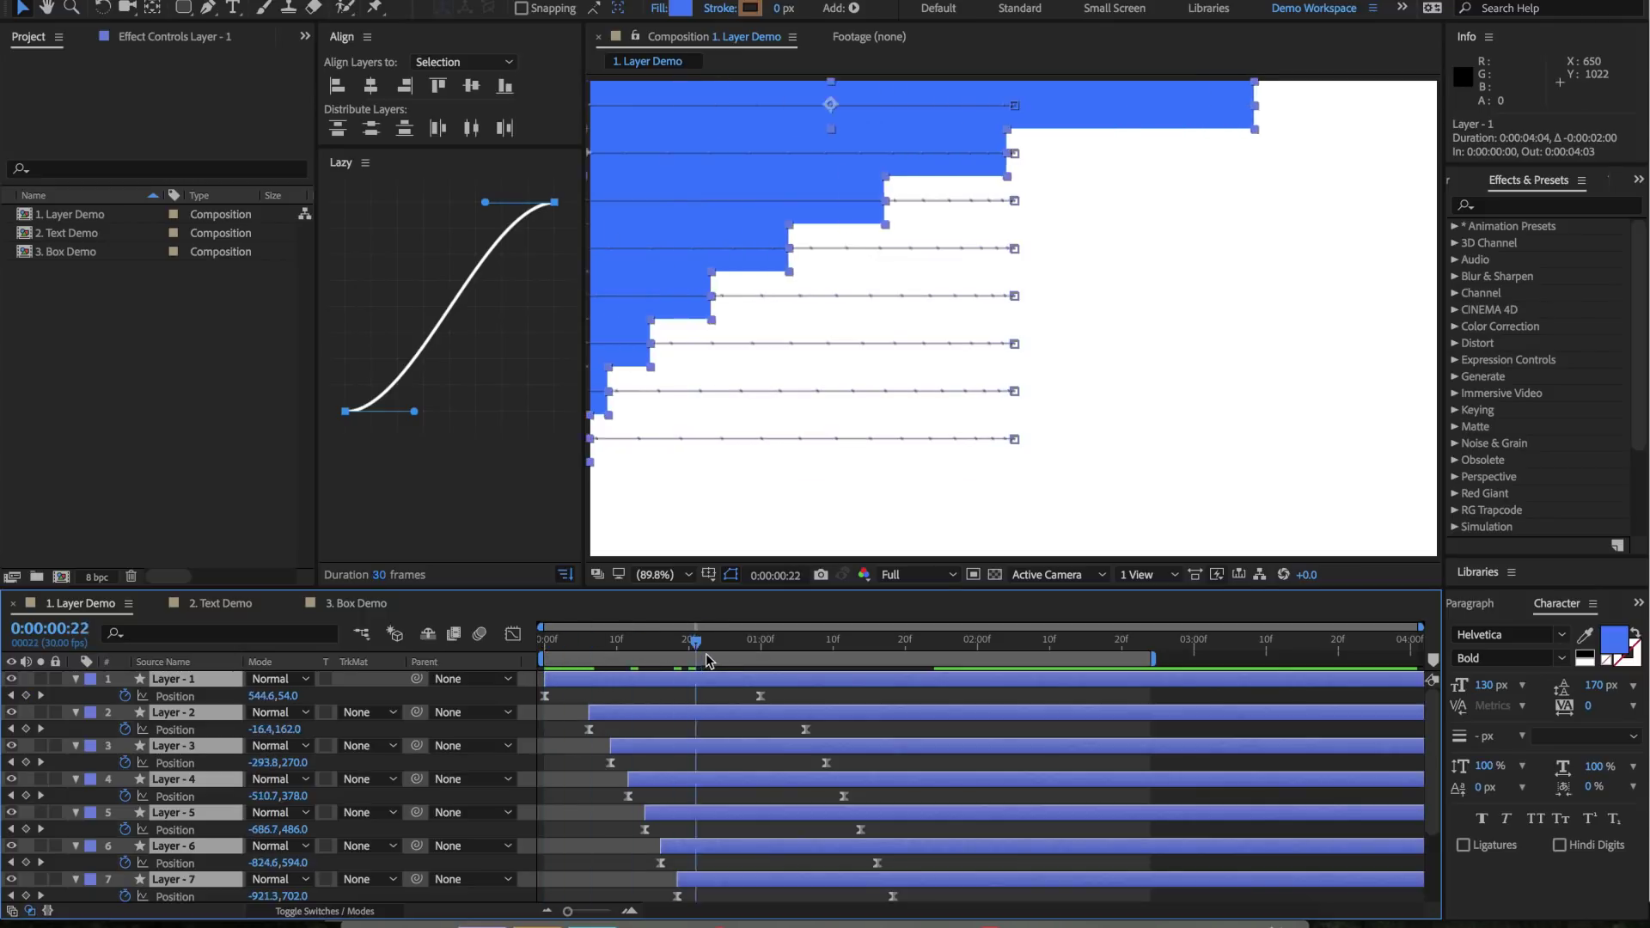
key("space")
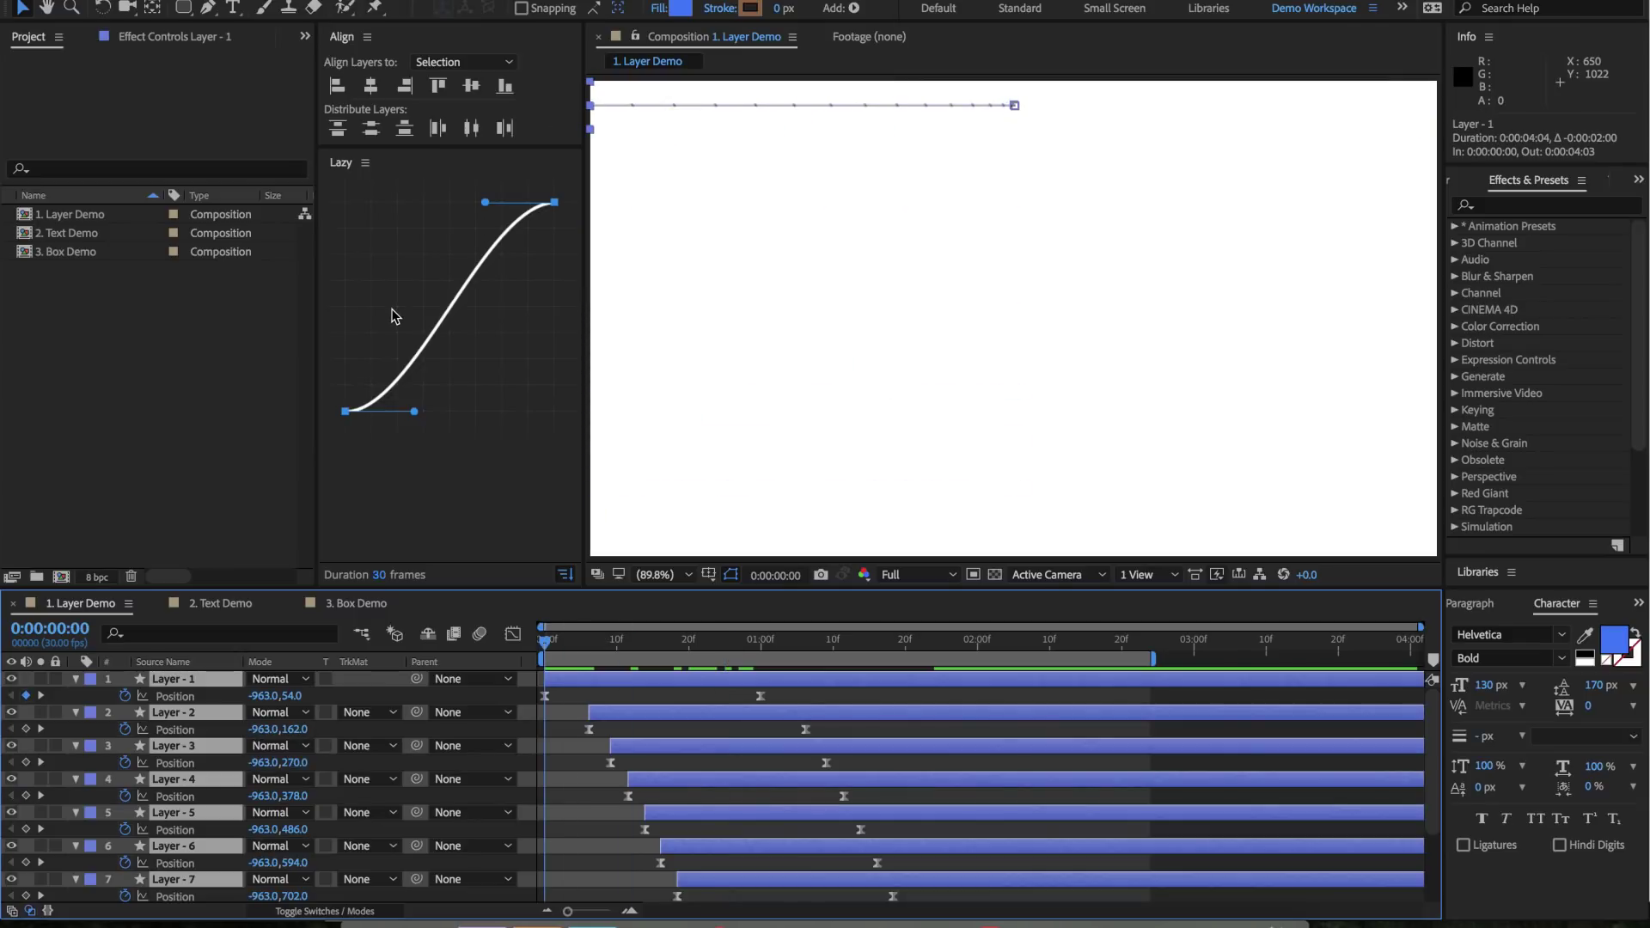
left_click_drag(548, 644, 469, 633)
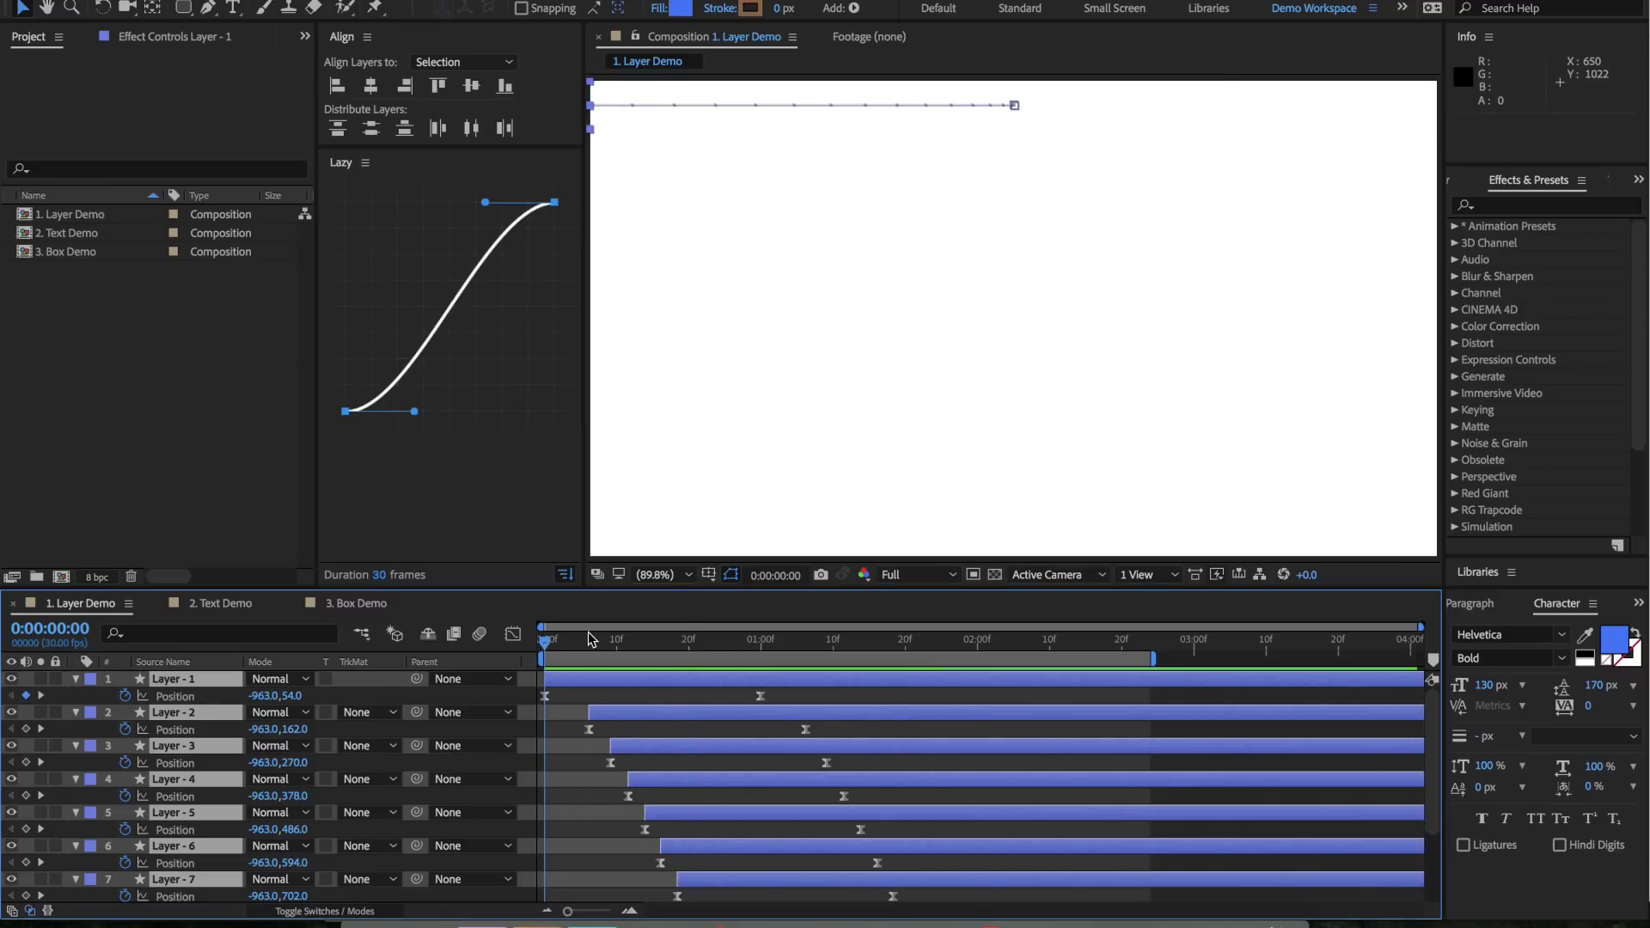
Reverse the stagger so Layer 10 enters first and Layer 1 last, then preview it
left_click(567, 580)
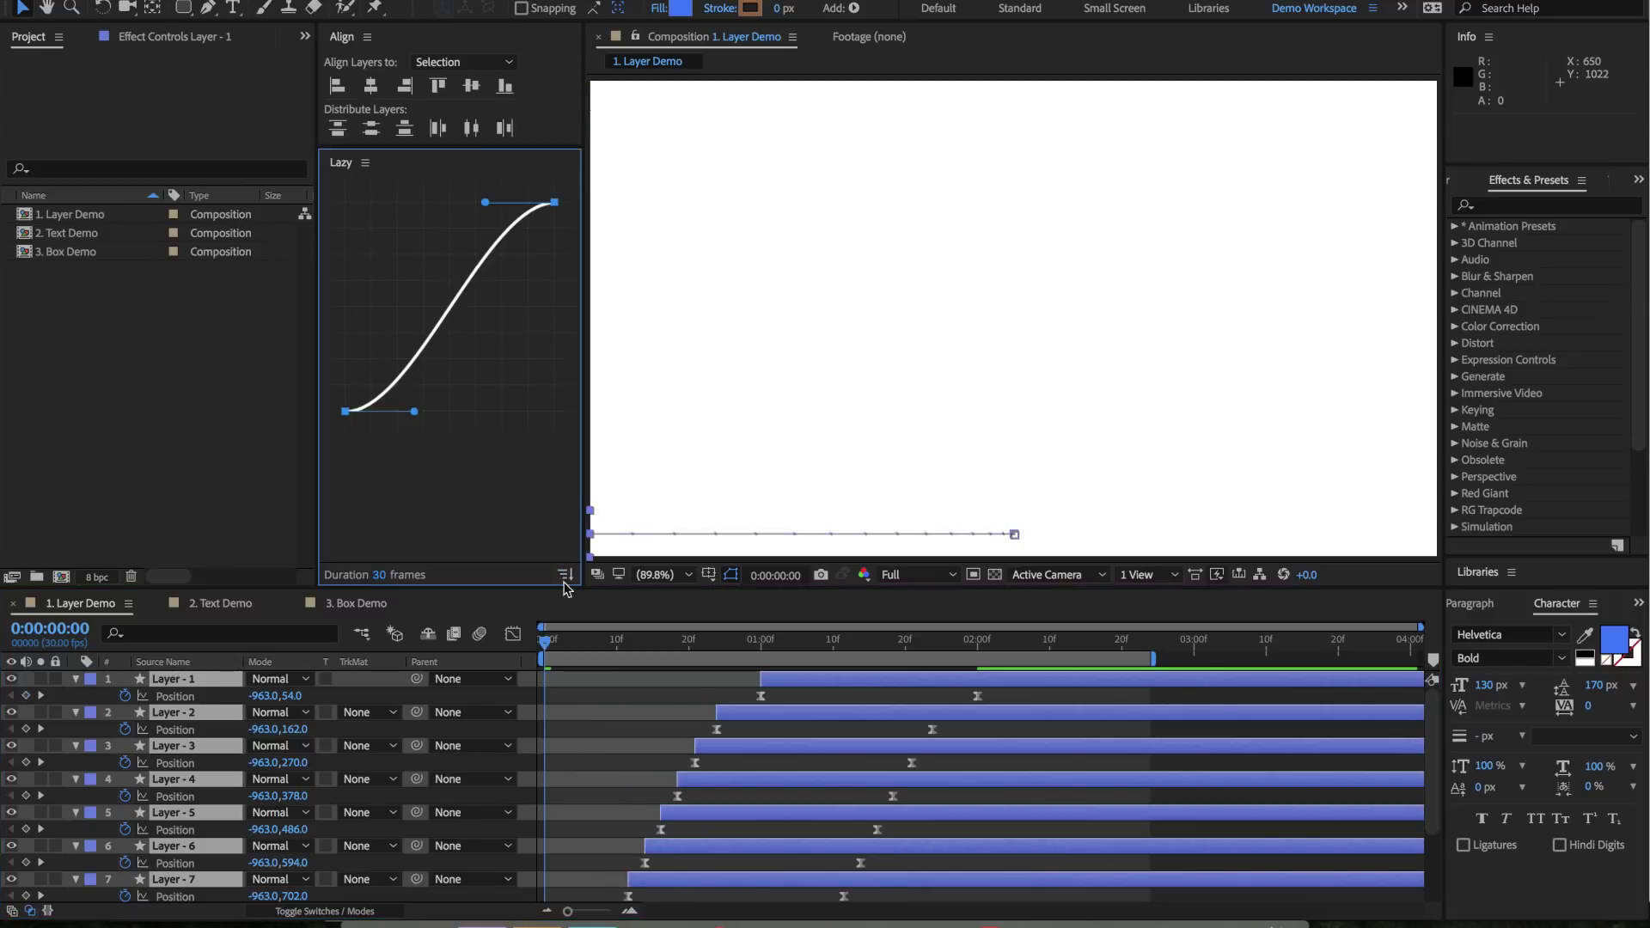
scroll(625, 806, "down", 3)
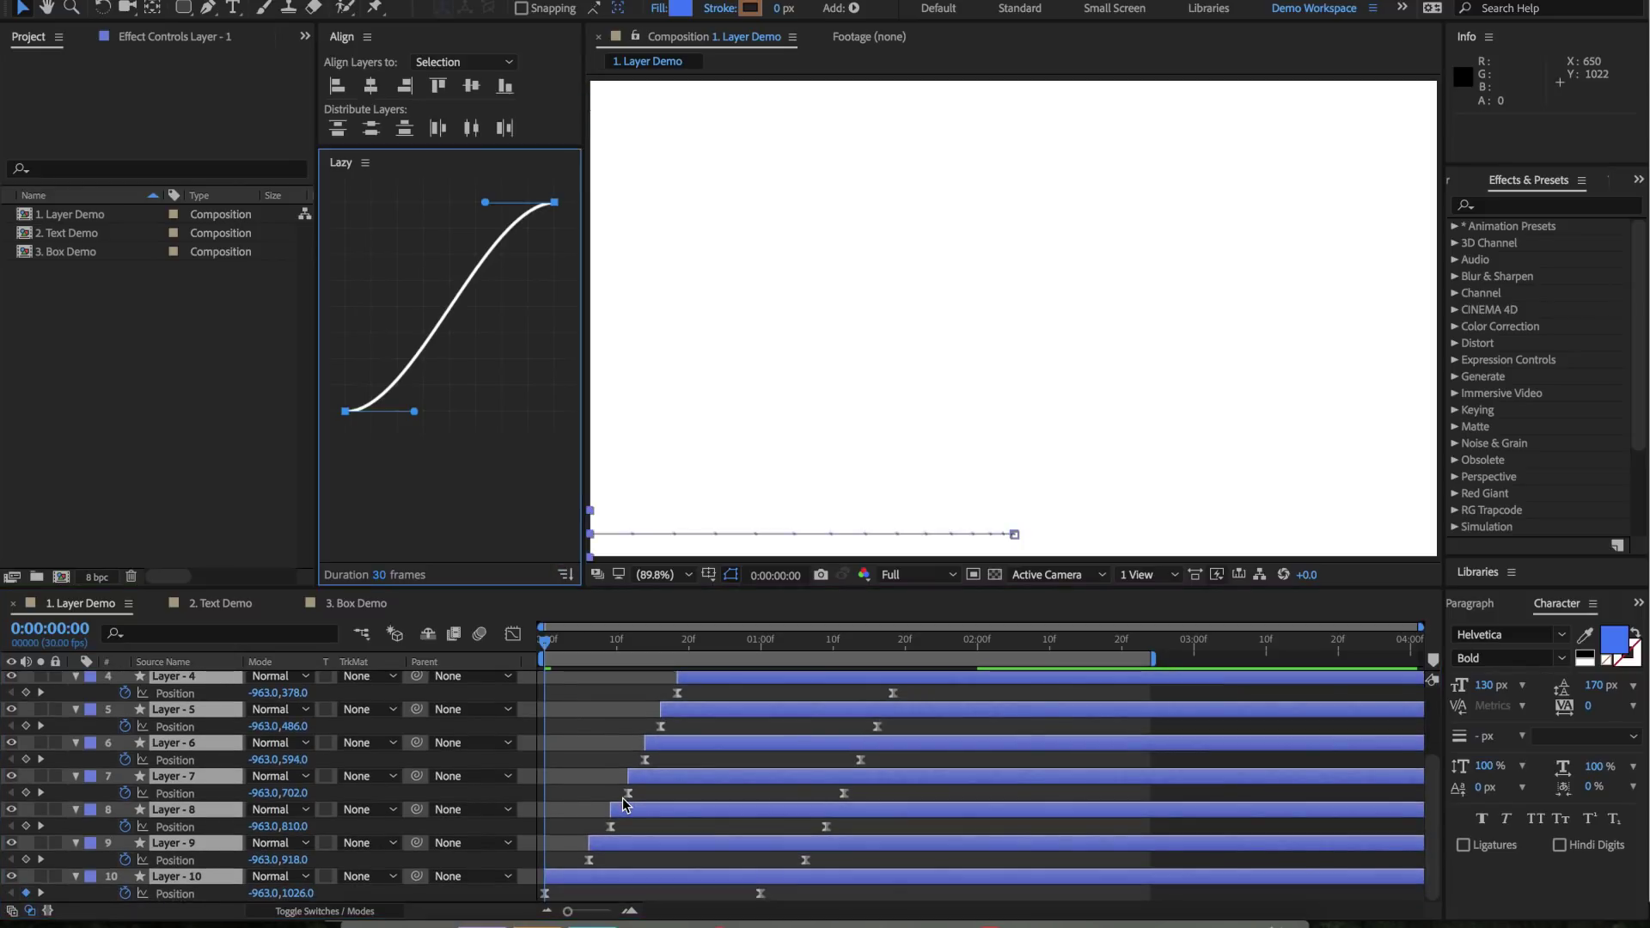
key("space")
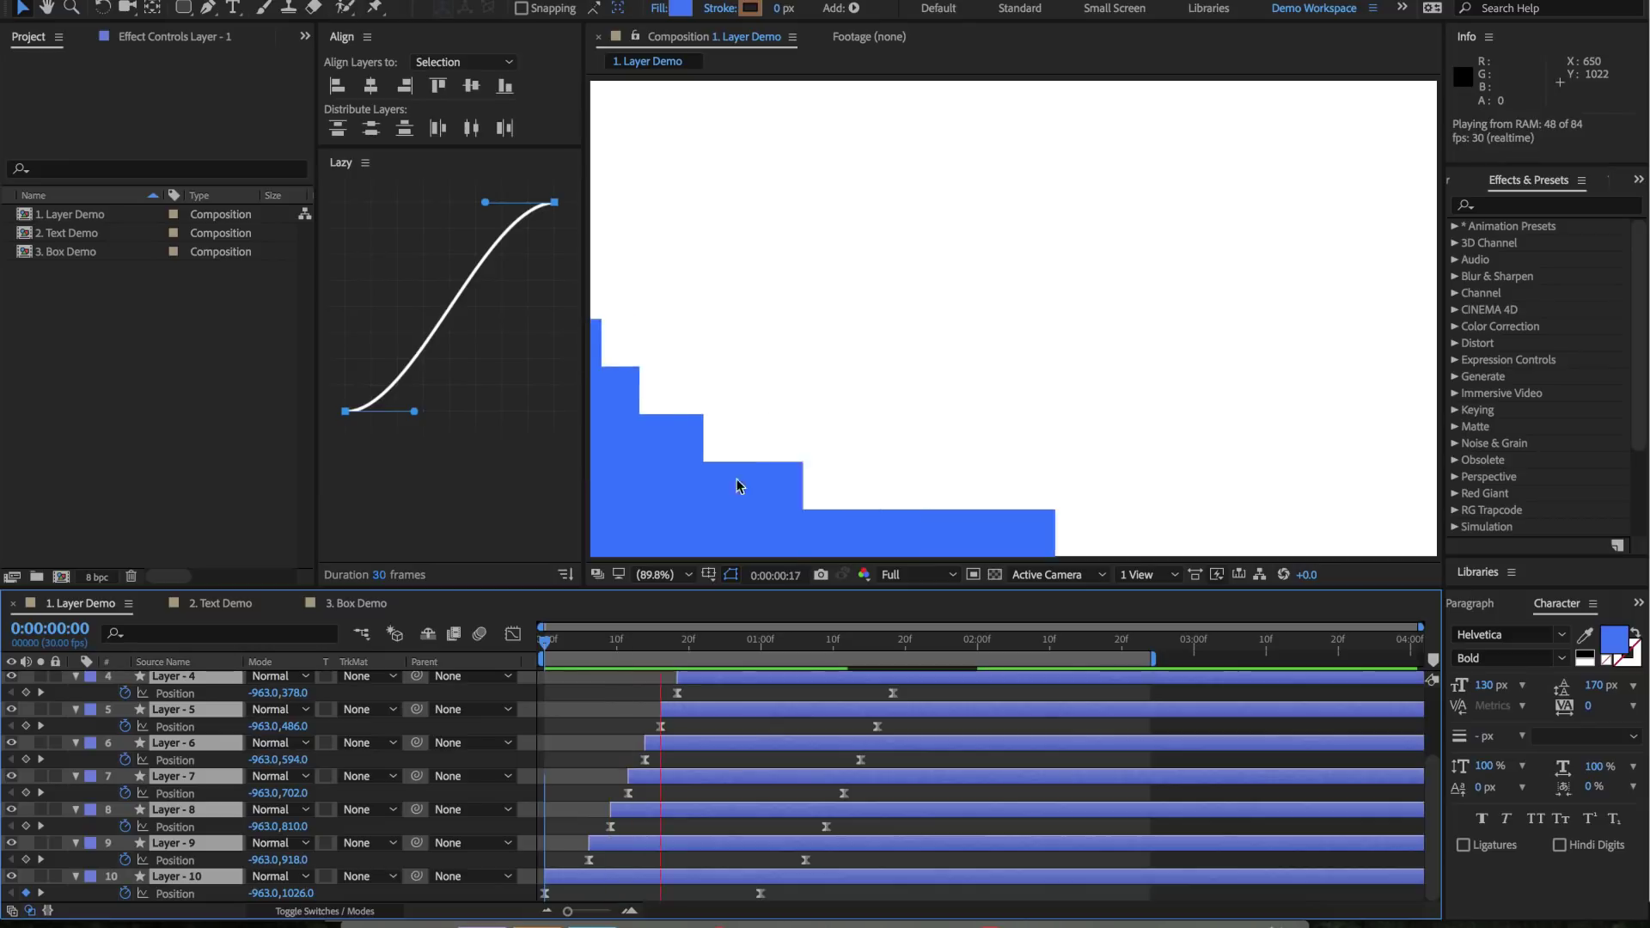
key("space")
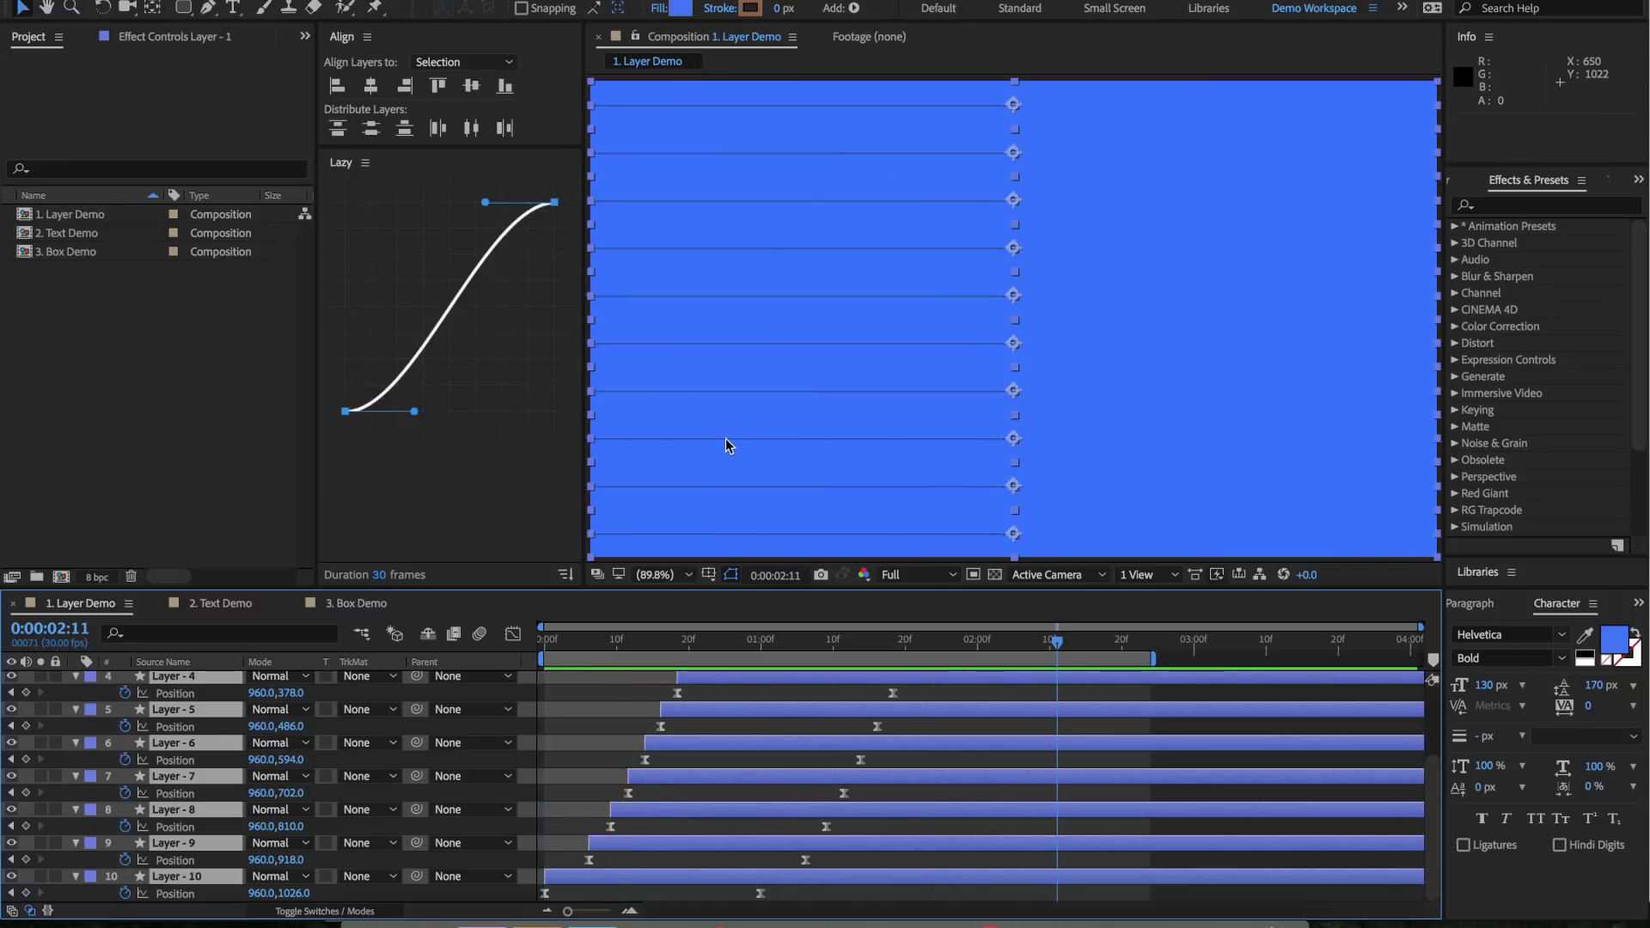
scroll(776, 716, "up", 3)
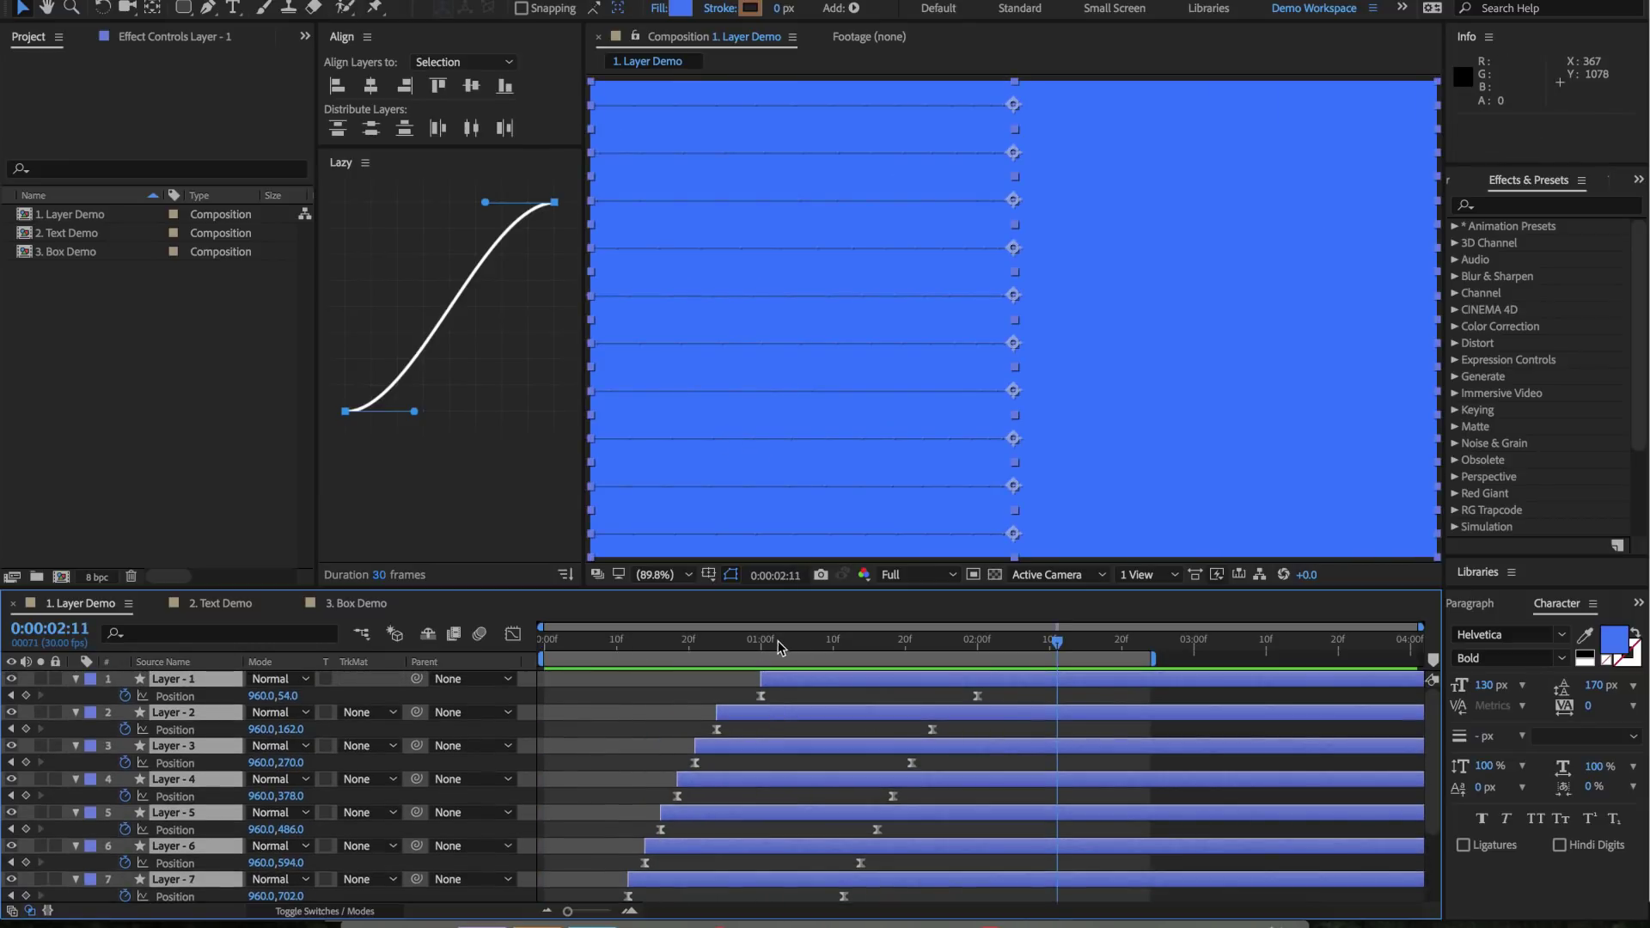
left_click_drag(778, 644, 819, 685)
key("Home")
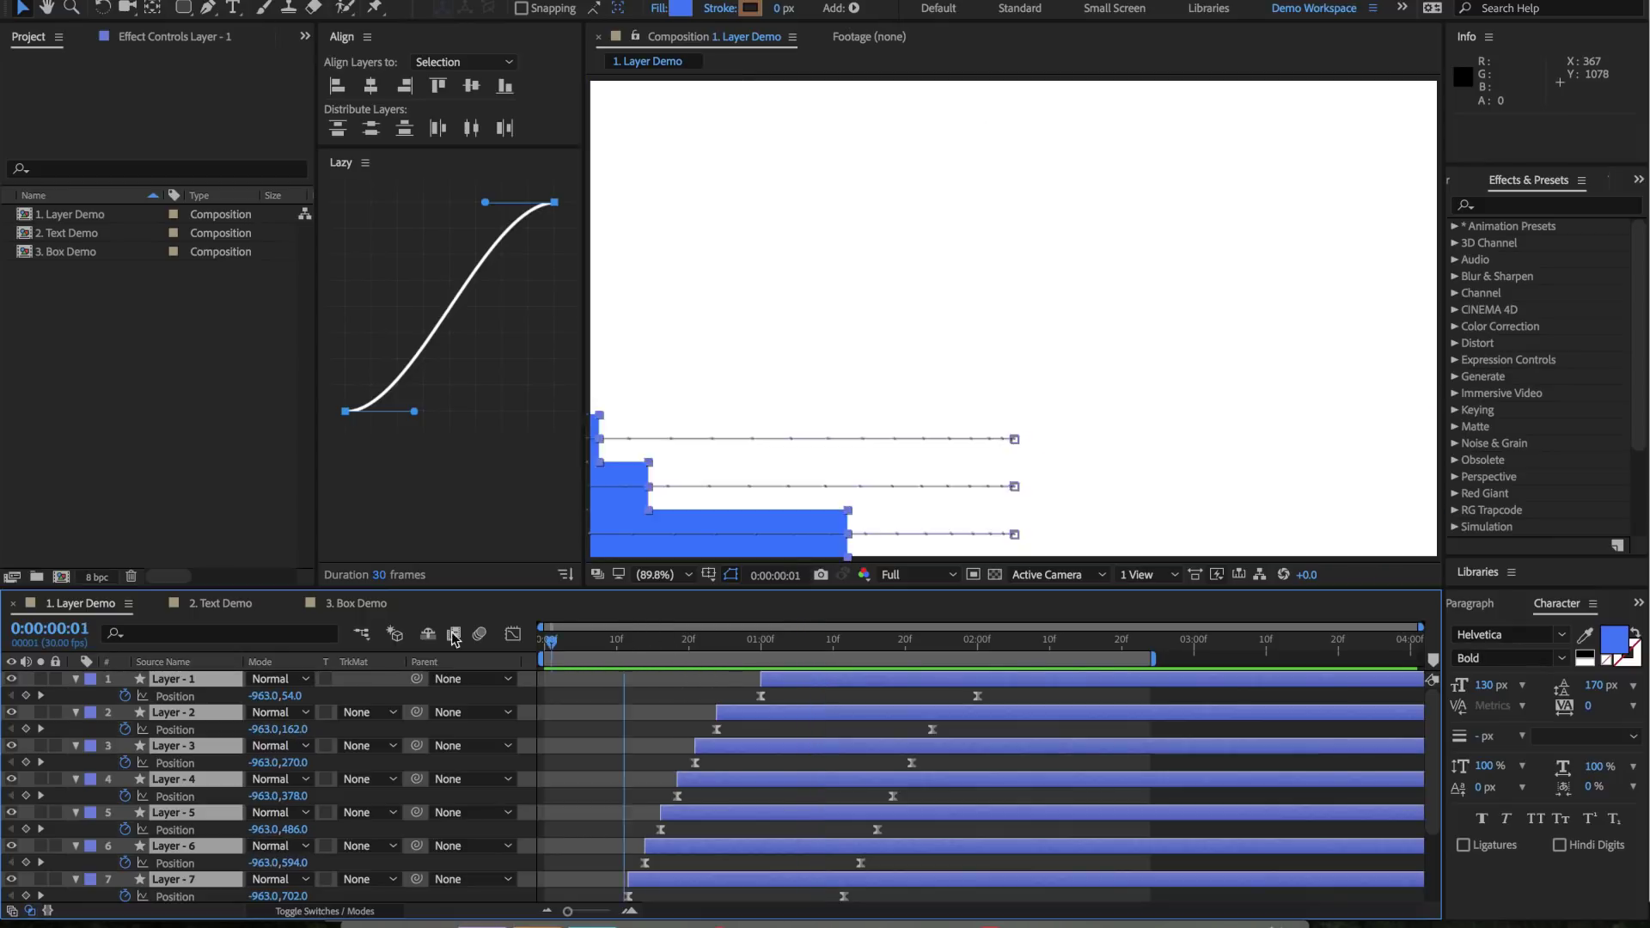
Line all ten layers up at frame 0 and marquee-select every one-second Position keyframe
key("bracketleft")
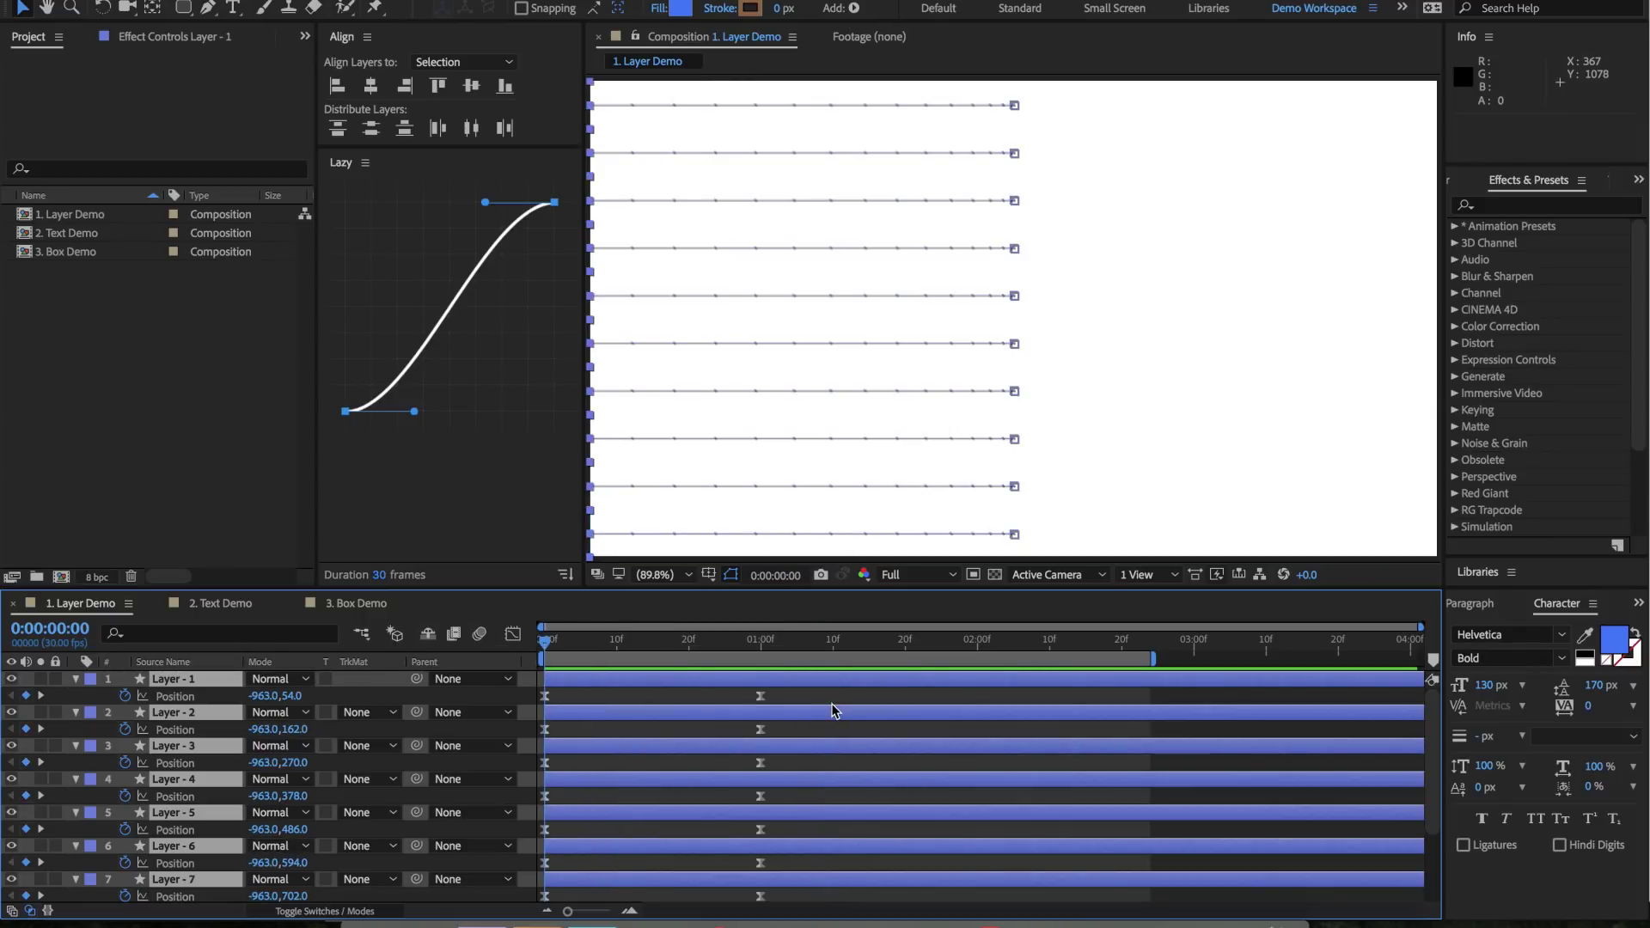
scroll(832, 705, "down", 3)
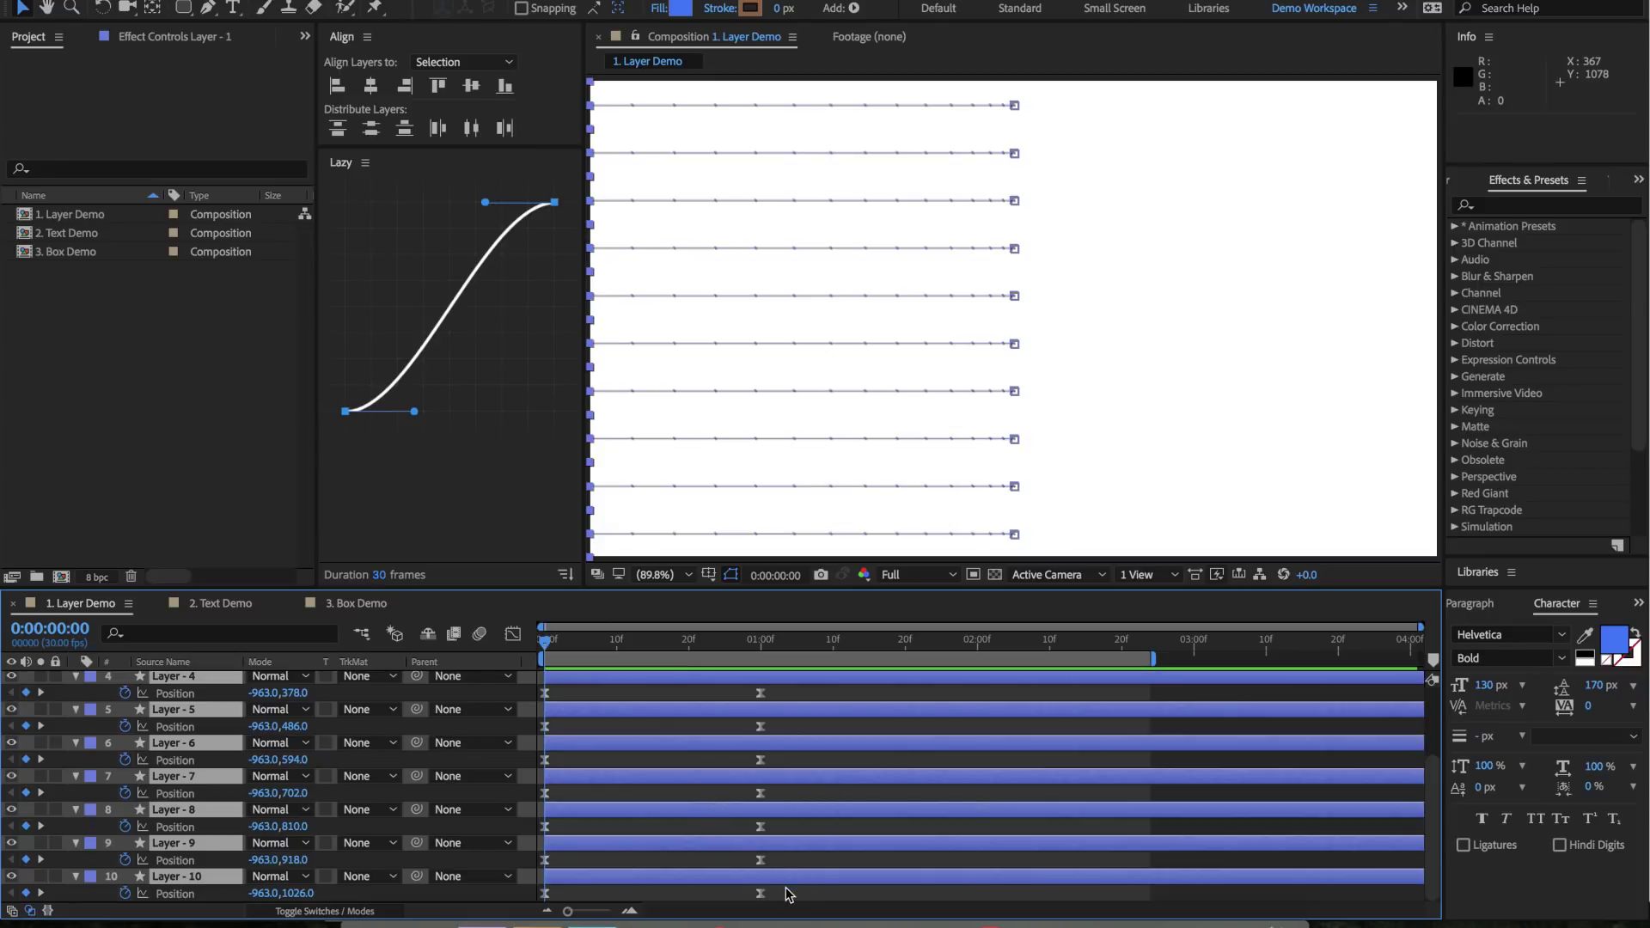
scroll(785, 898, "up", 3)
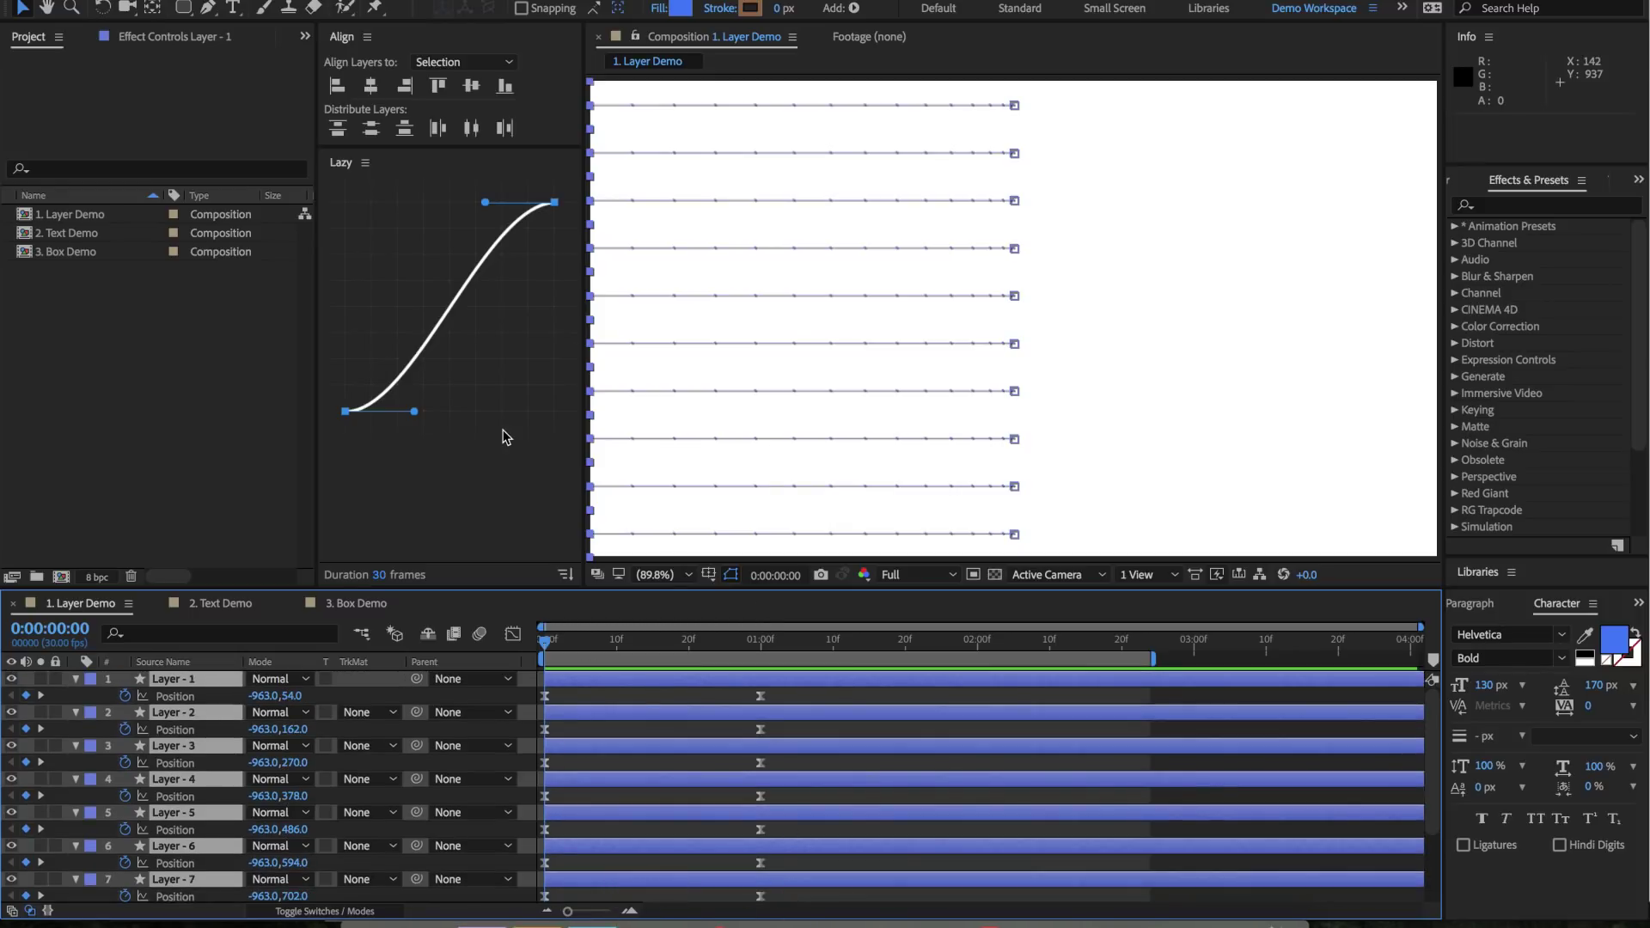
left_click_drag(777, 689, 507, 904)
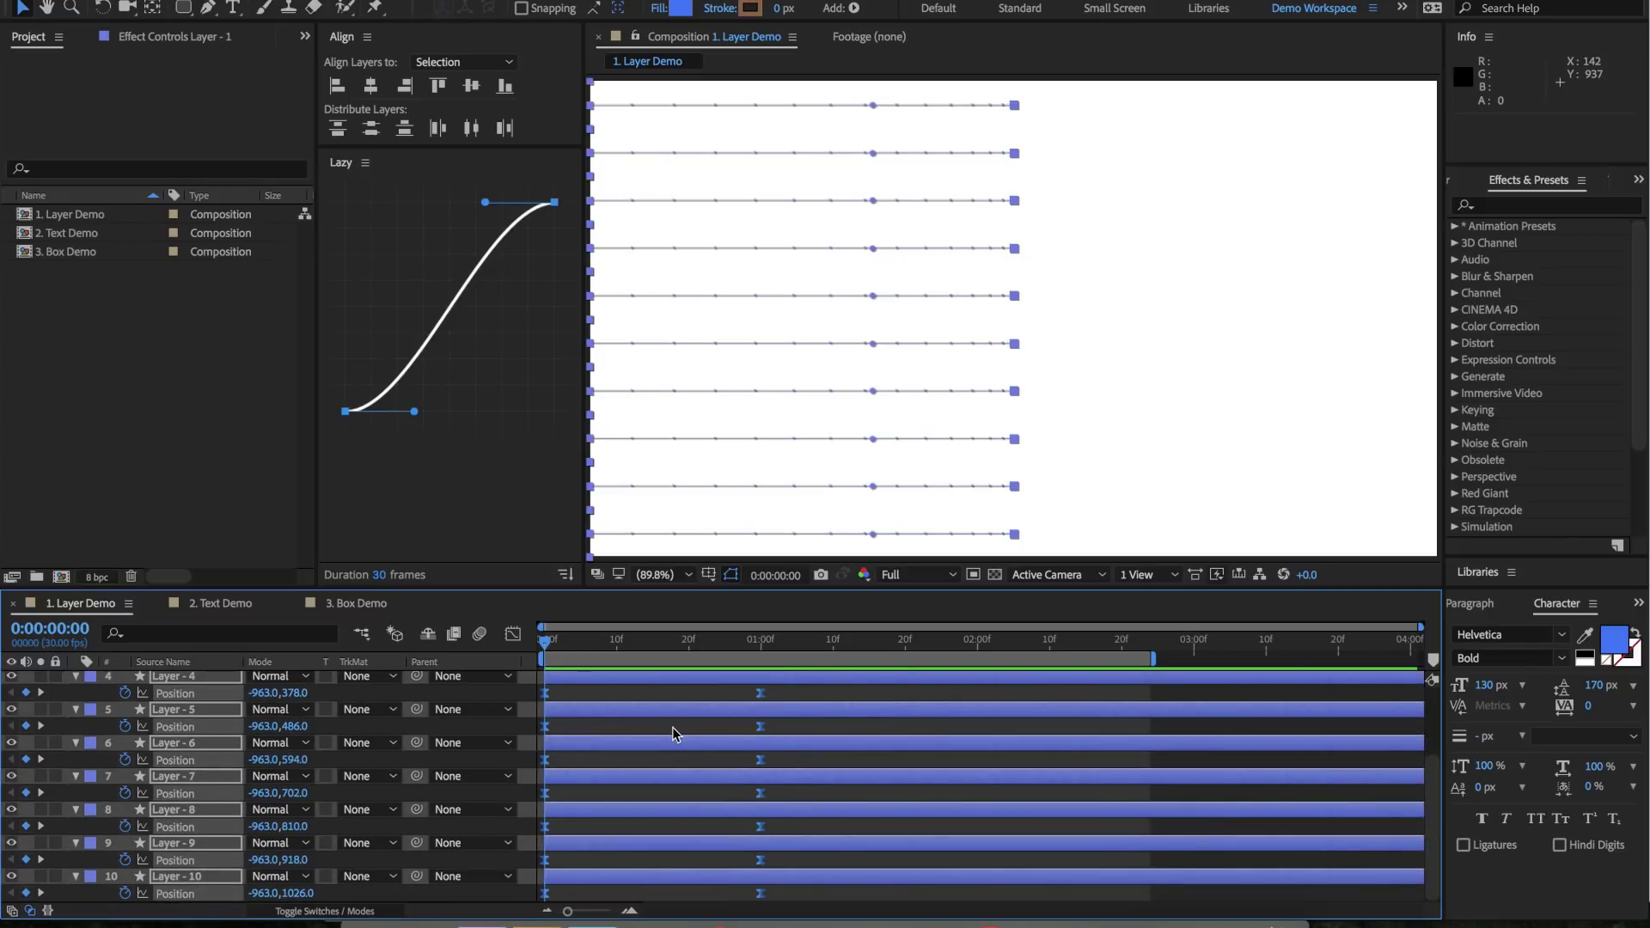
scroll(673, 733, "up", 3)
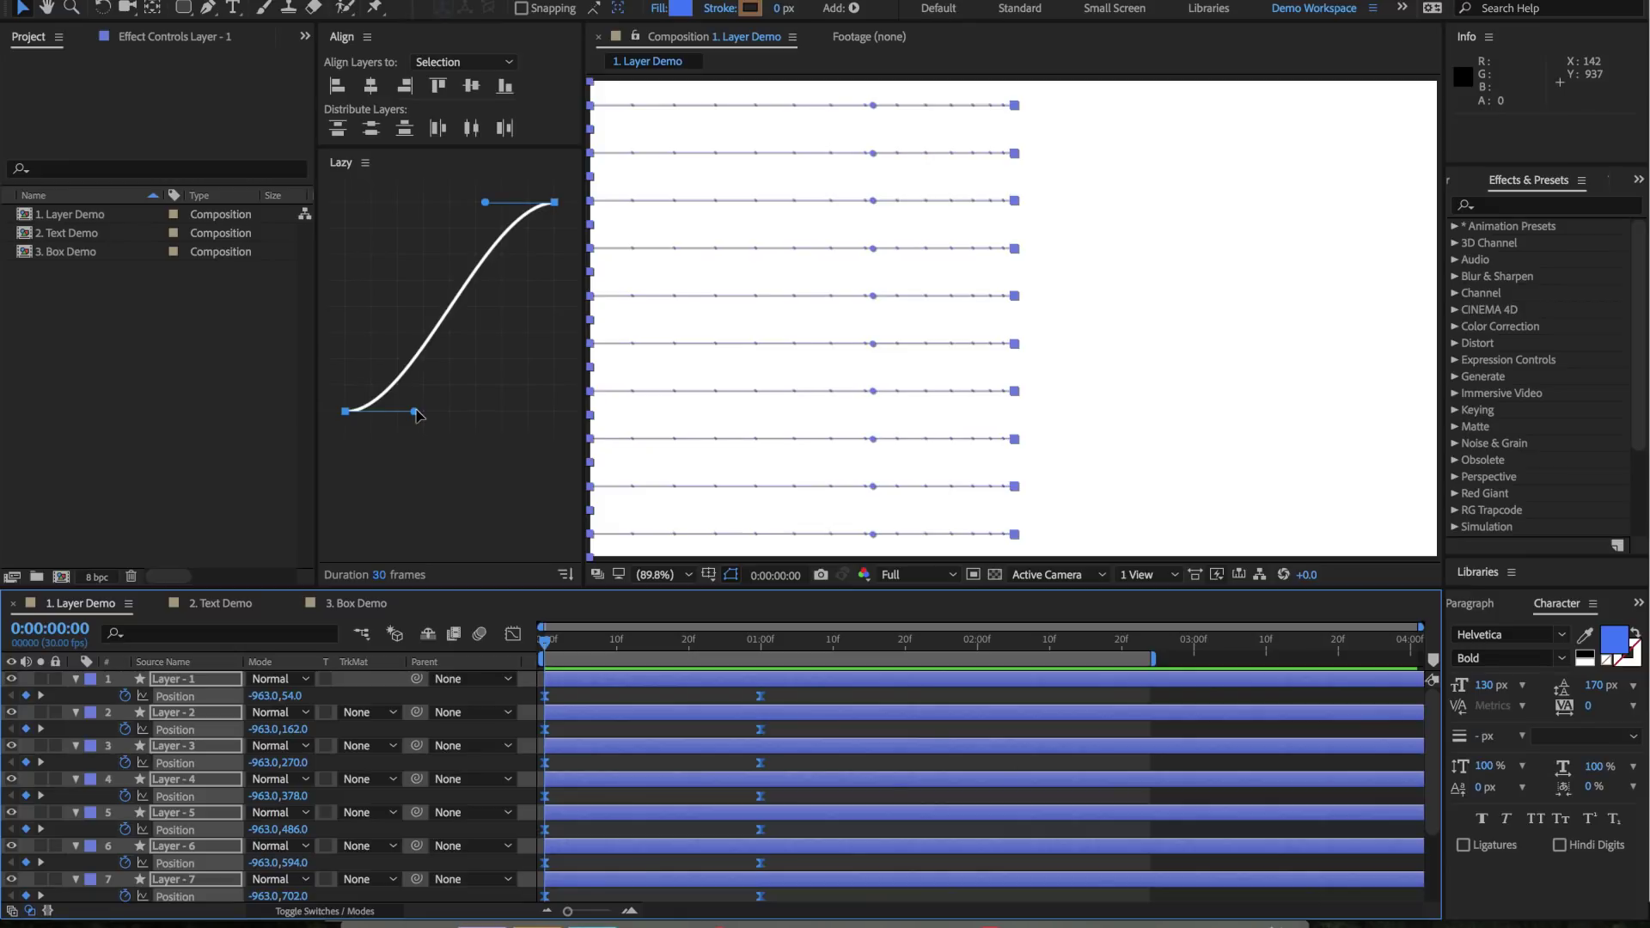
Stagger the selected 1:00 Position keyframes bottom-up with the Lazy curve and preview the cascade
left_click(416, 414)
scroll(655, 739, "down", 2)
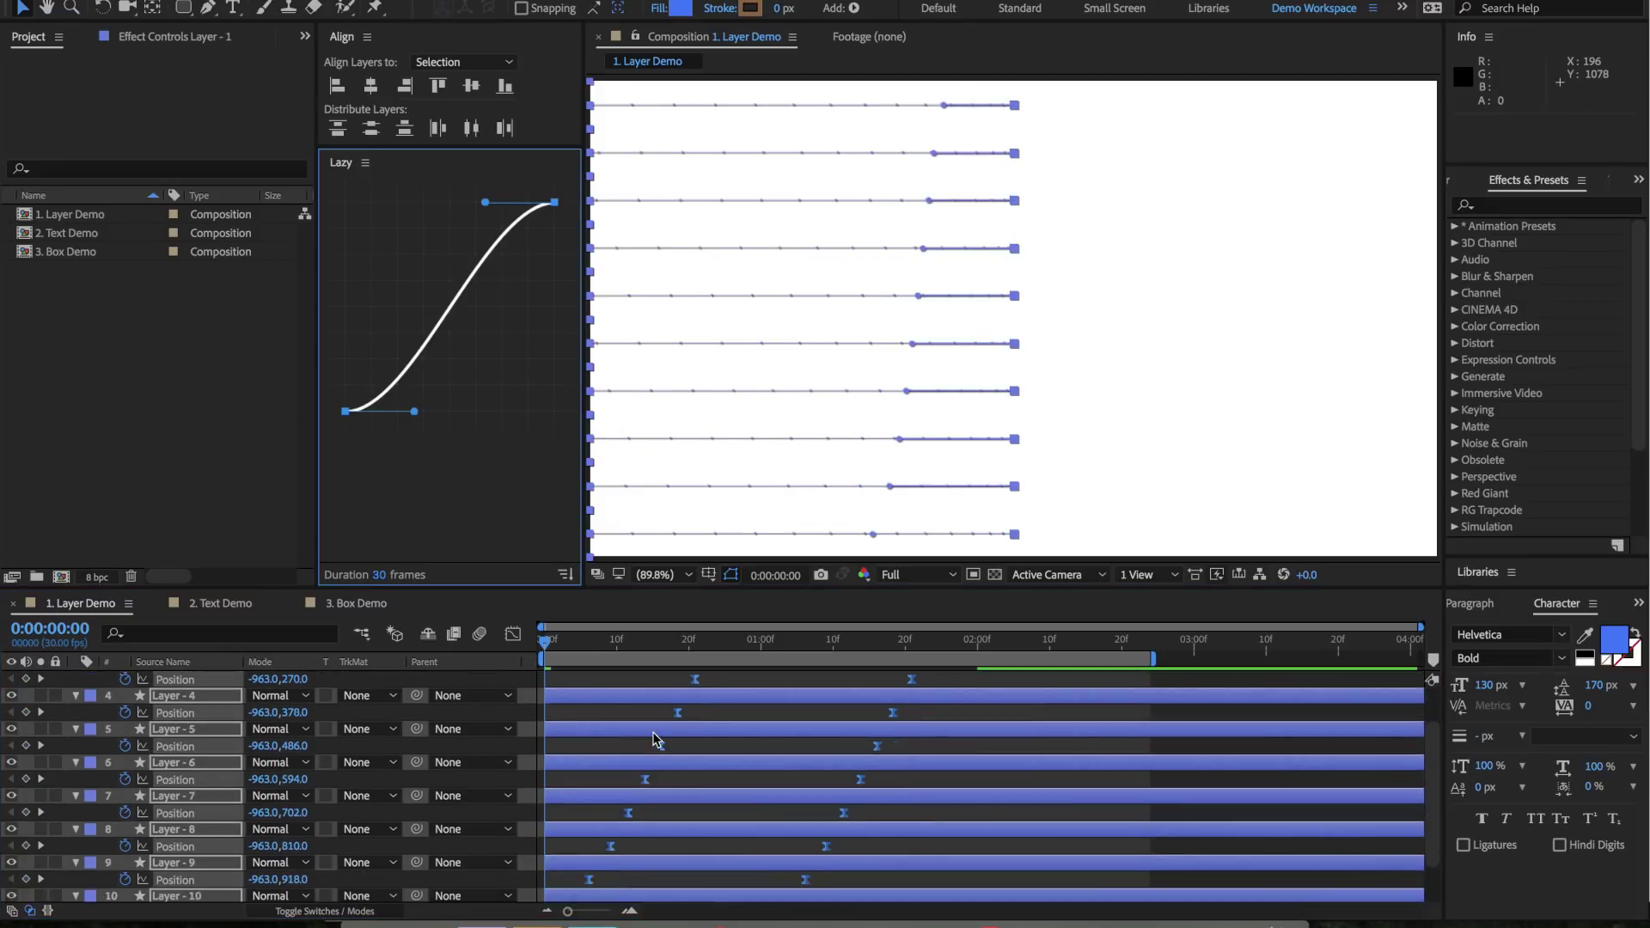
scroll(655, 739, "down", 1)
left_click(559, 651)
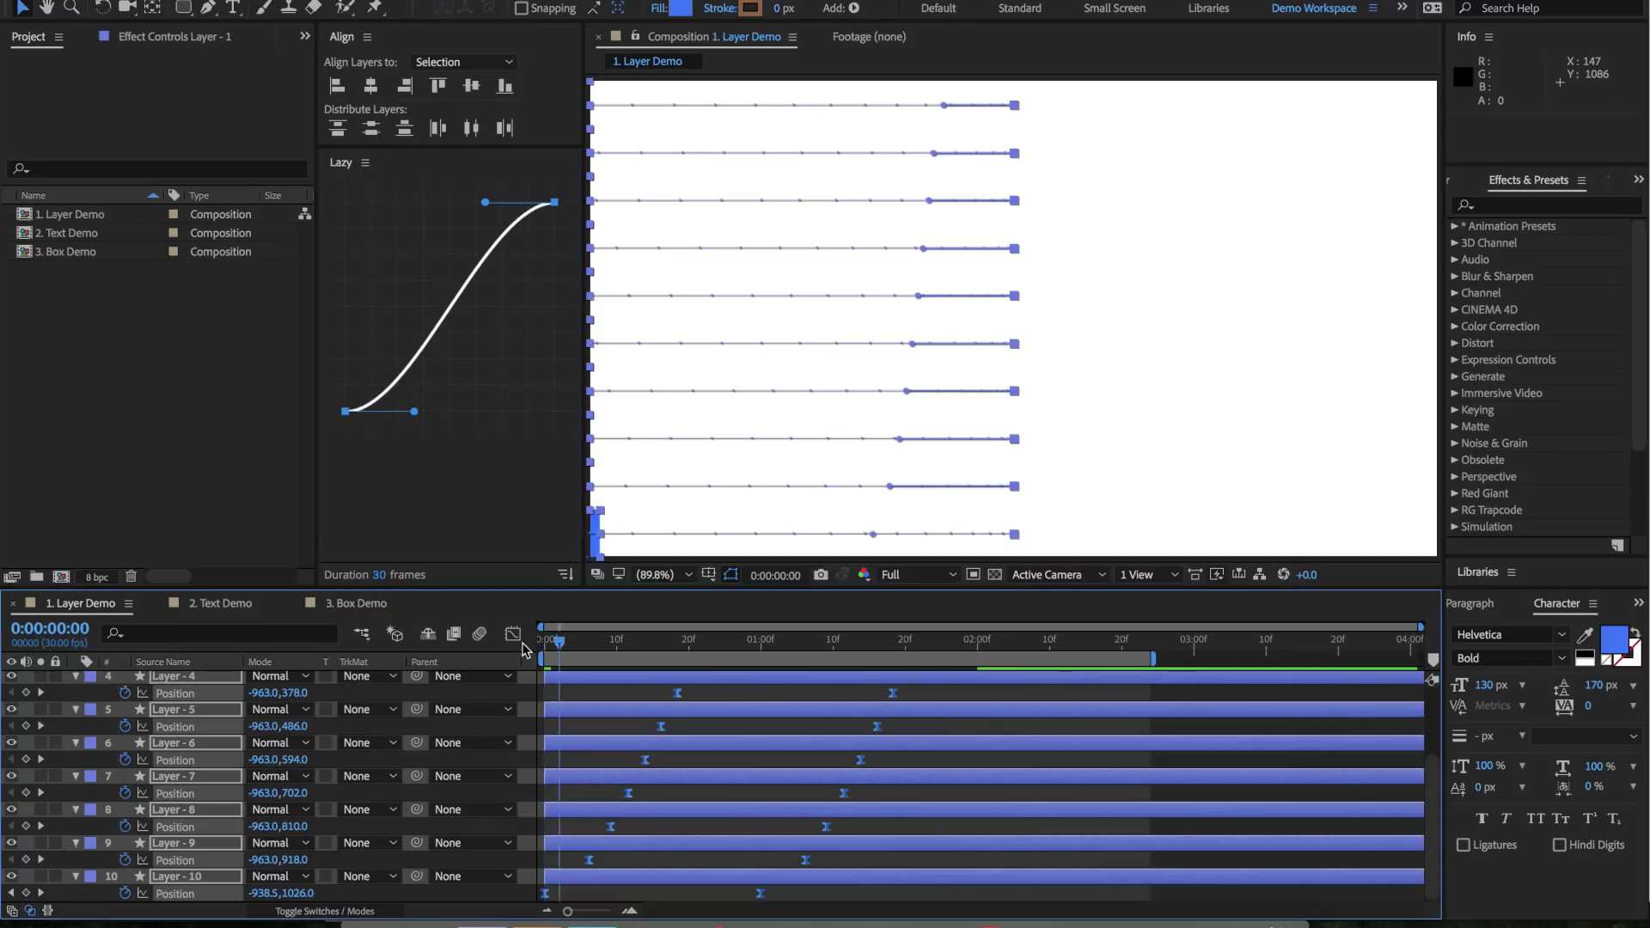
key("space")
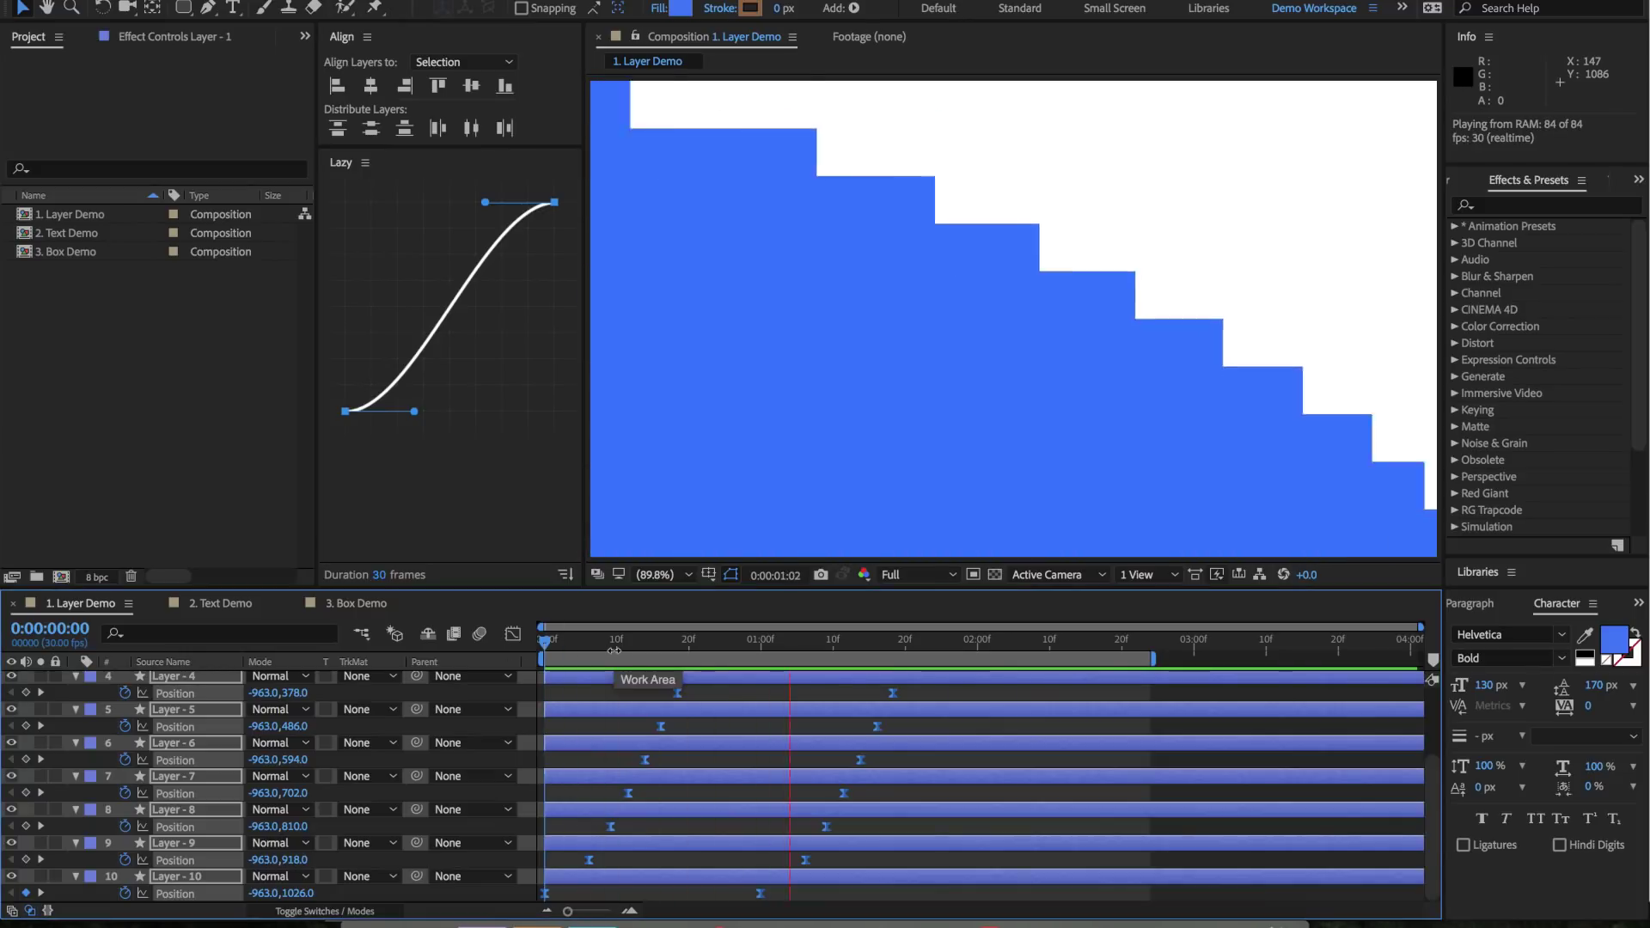
key("space")
scroll(586, 771, "up", 3)
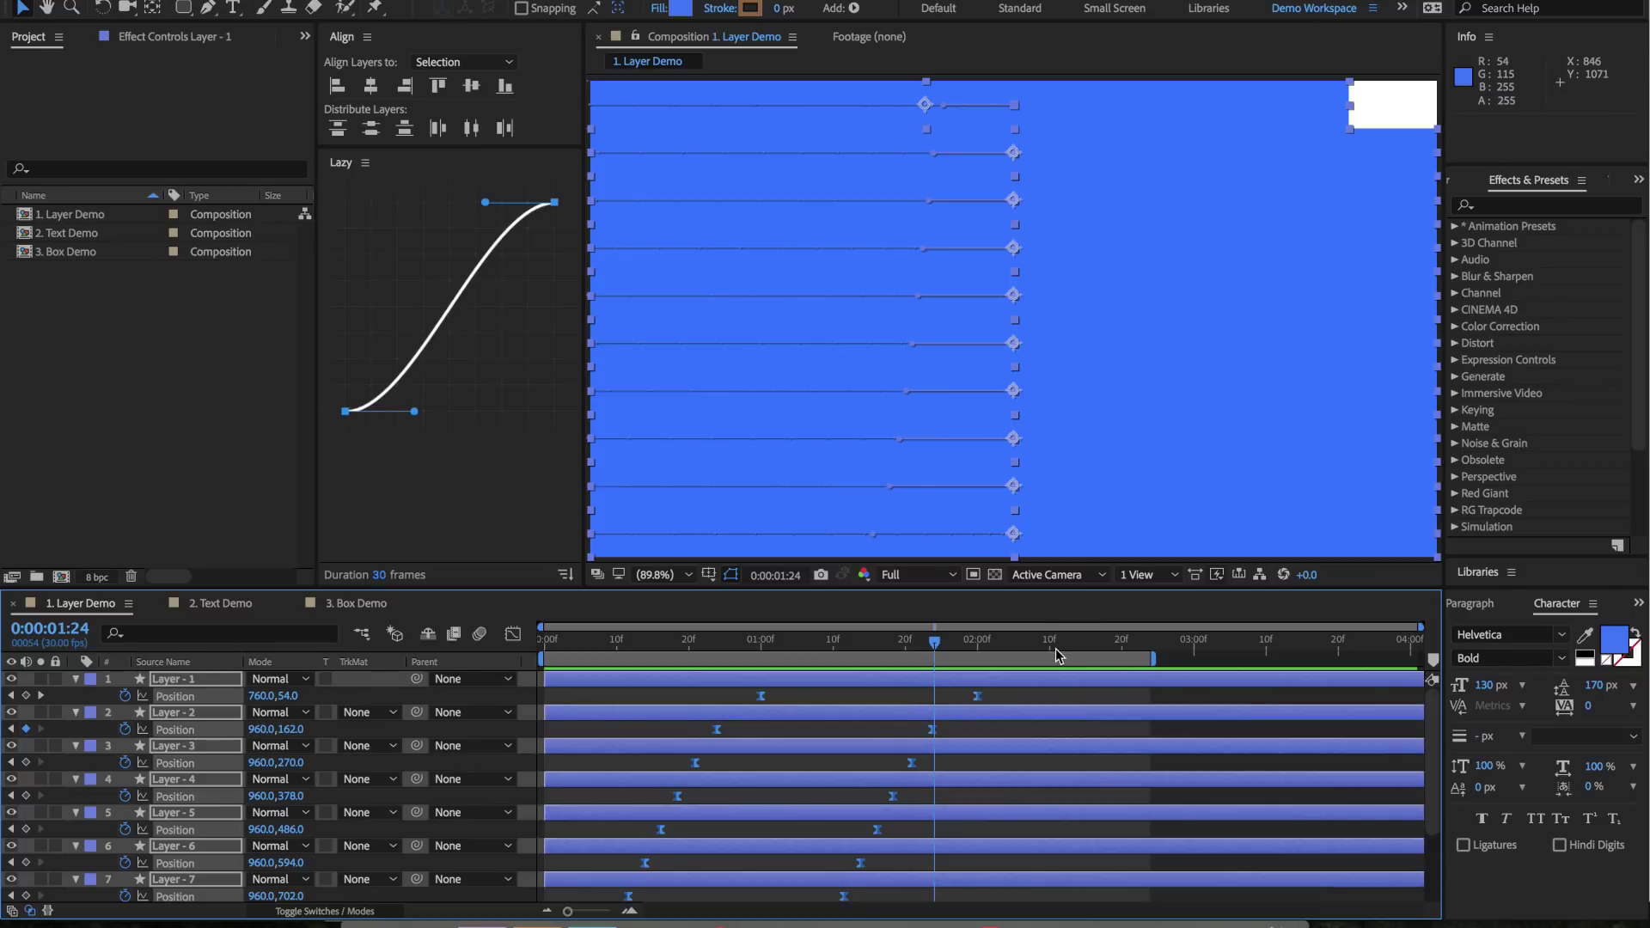
left_click_drag(1127, 640, 1221, 642)
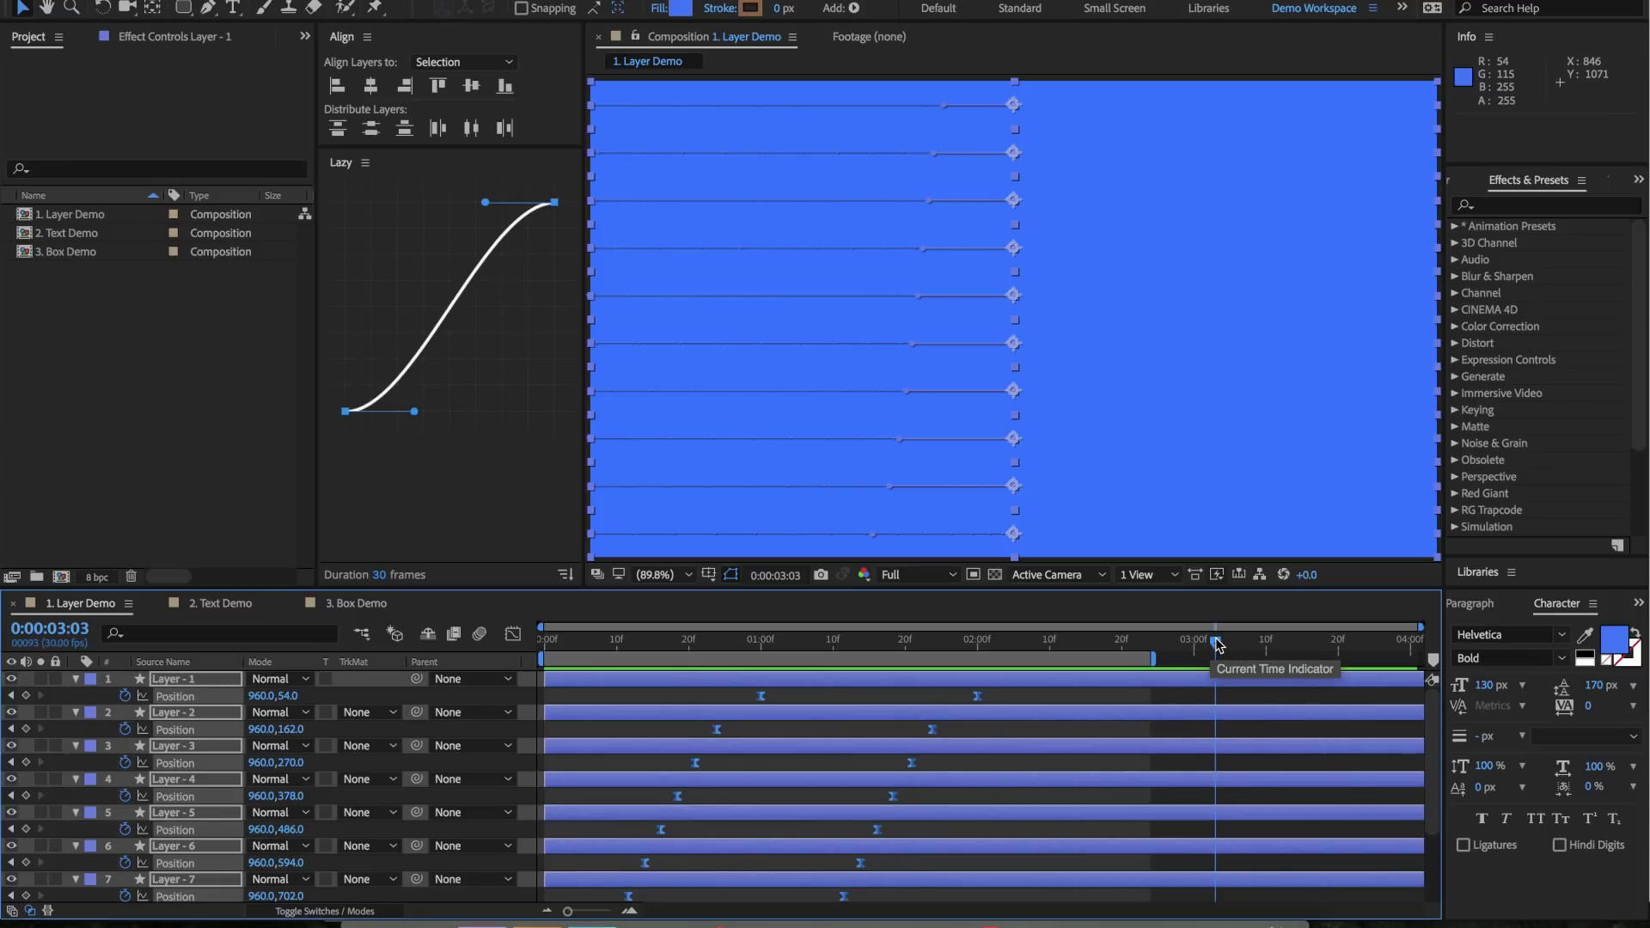
left_click(546, 643)
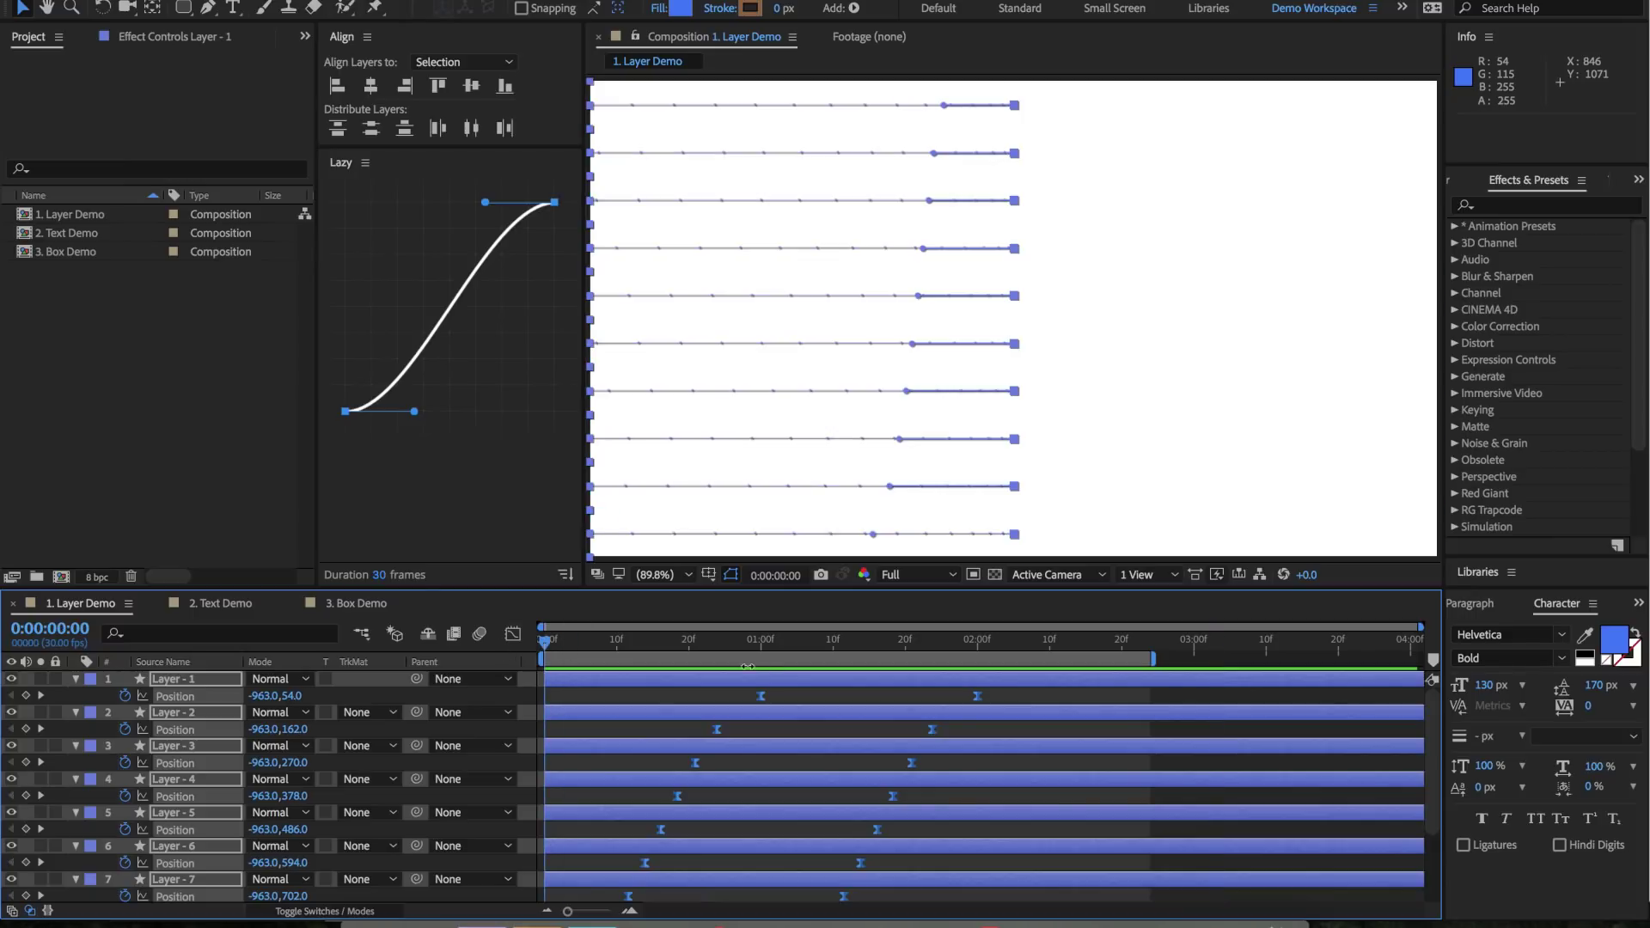
scroll(565, 731, "down", 3)
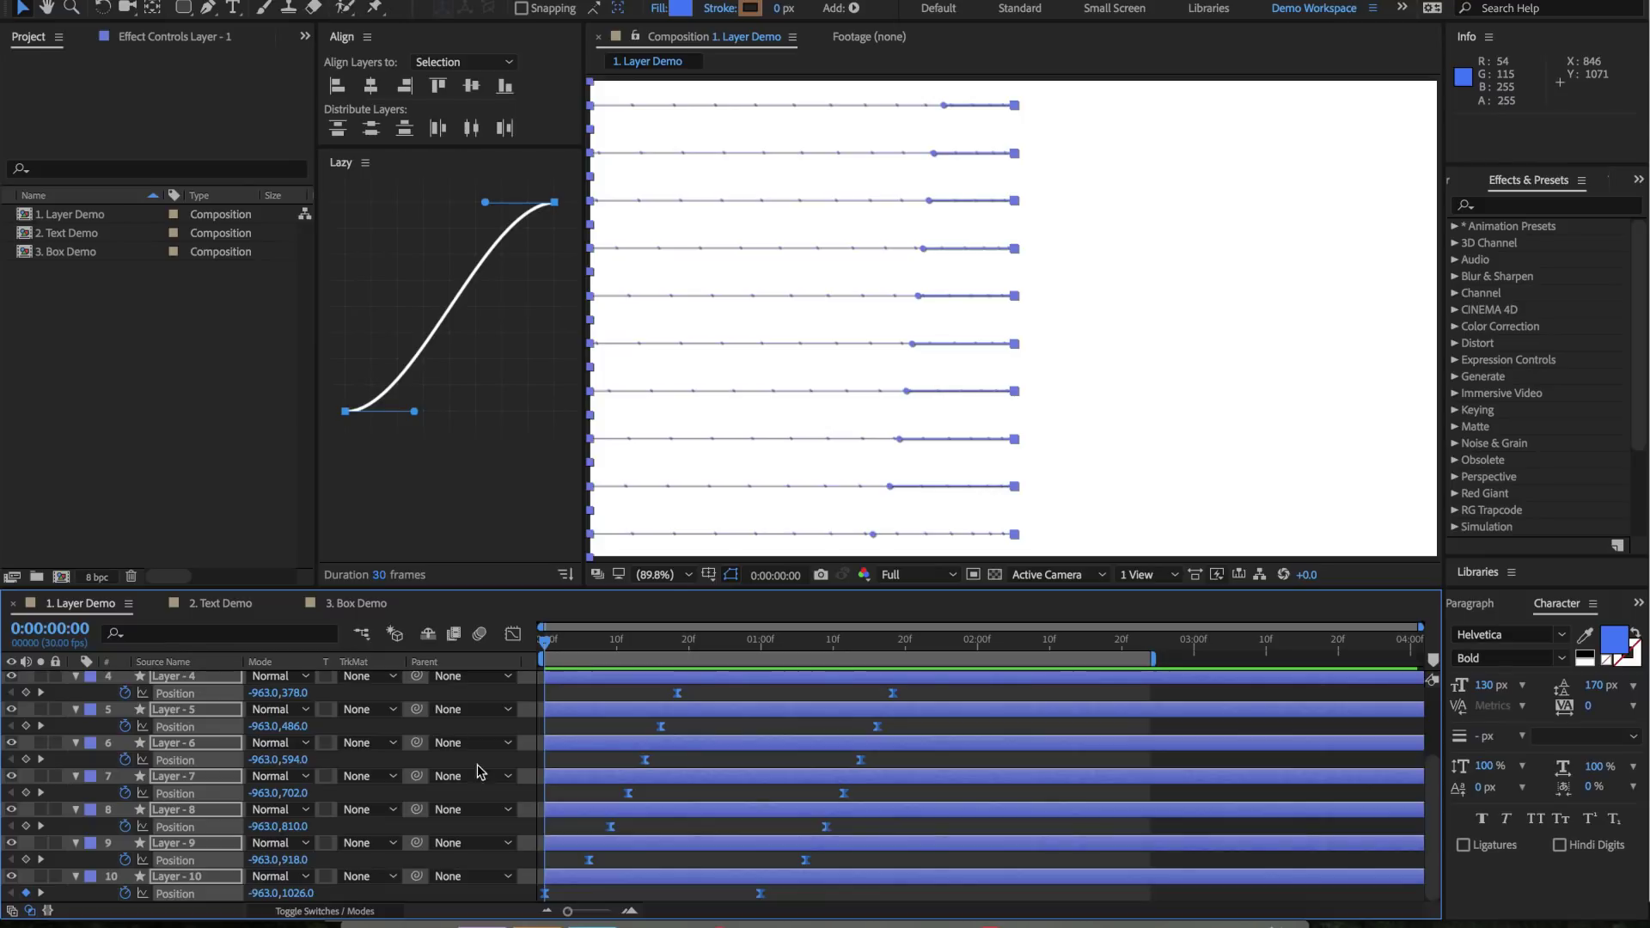
Switch to 2. Text Demo, preview the reveal, and select the Lazy @ AEscripts.com layer
left_click(236, 610)
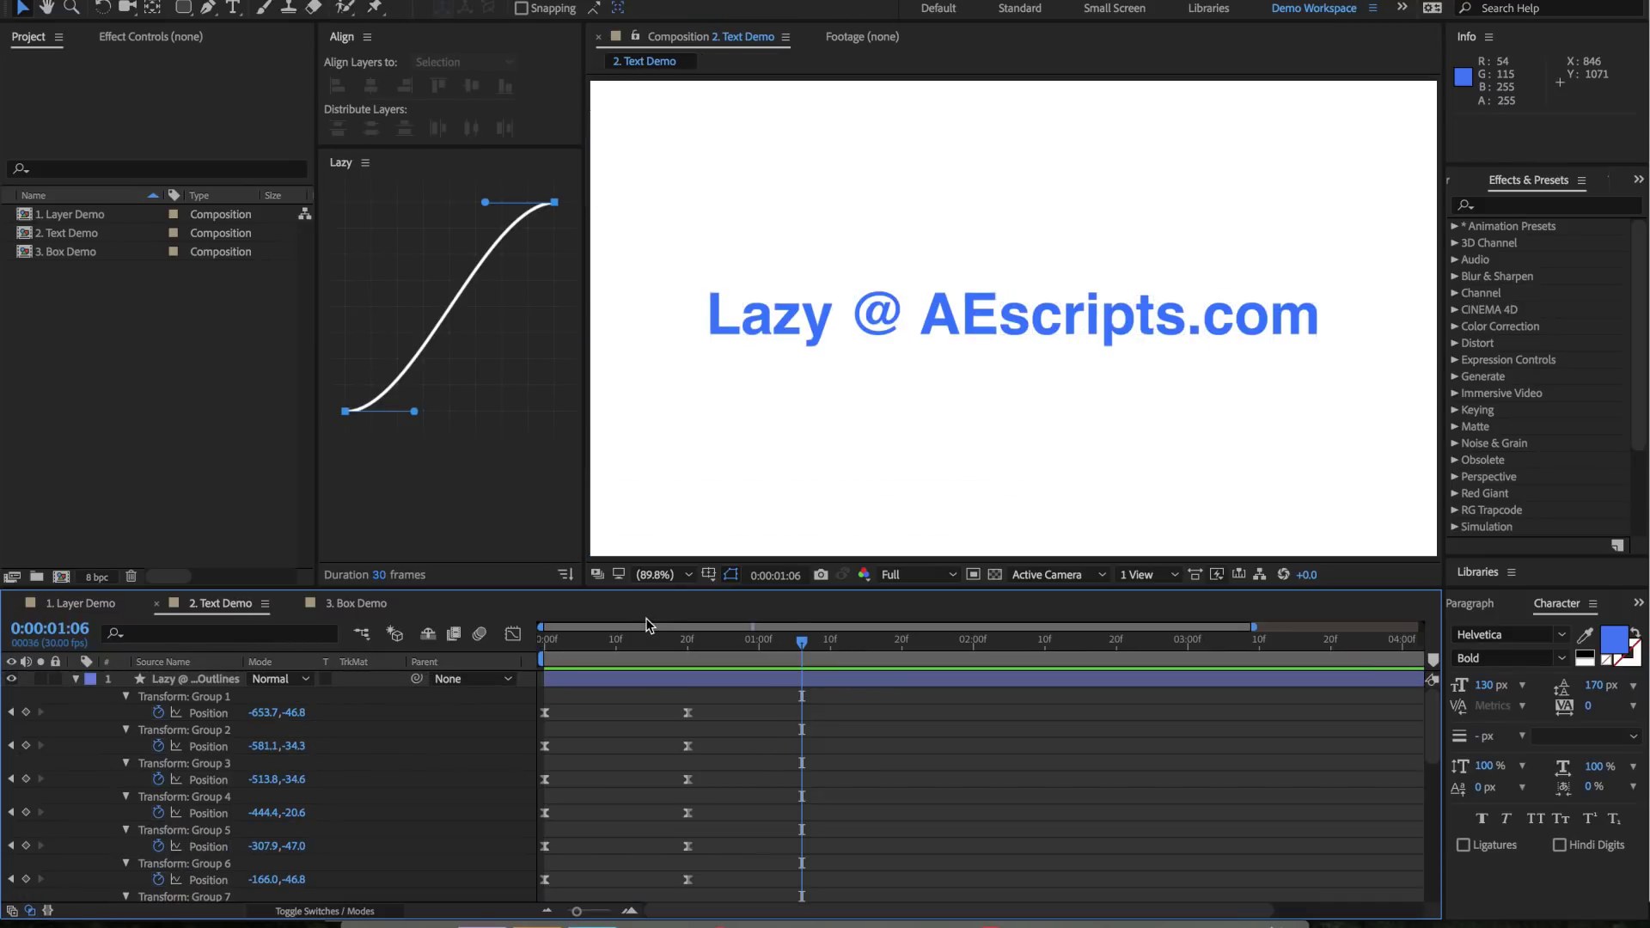
key("Home")
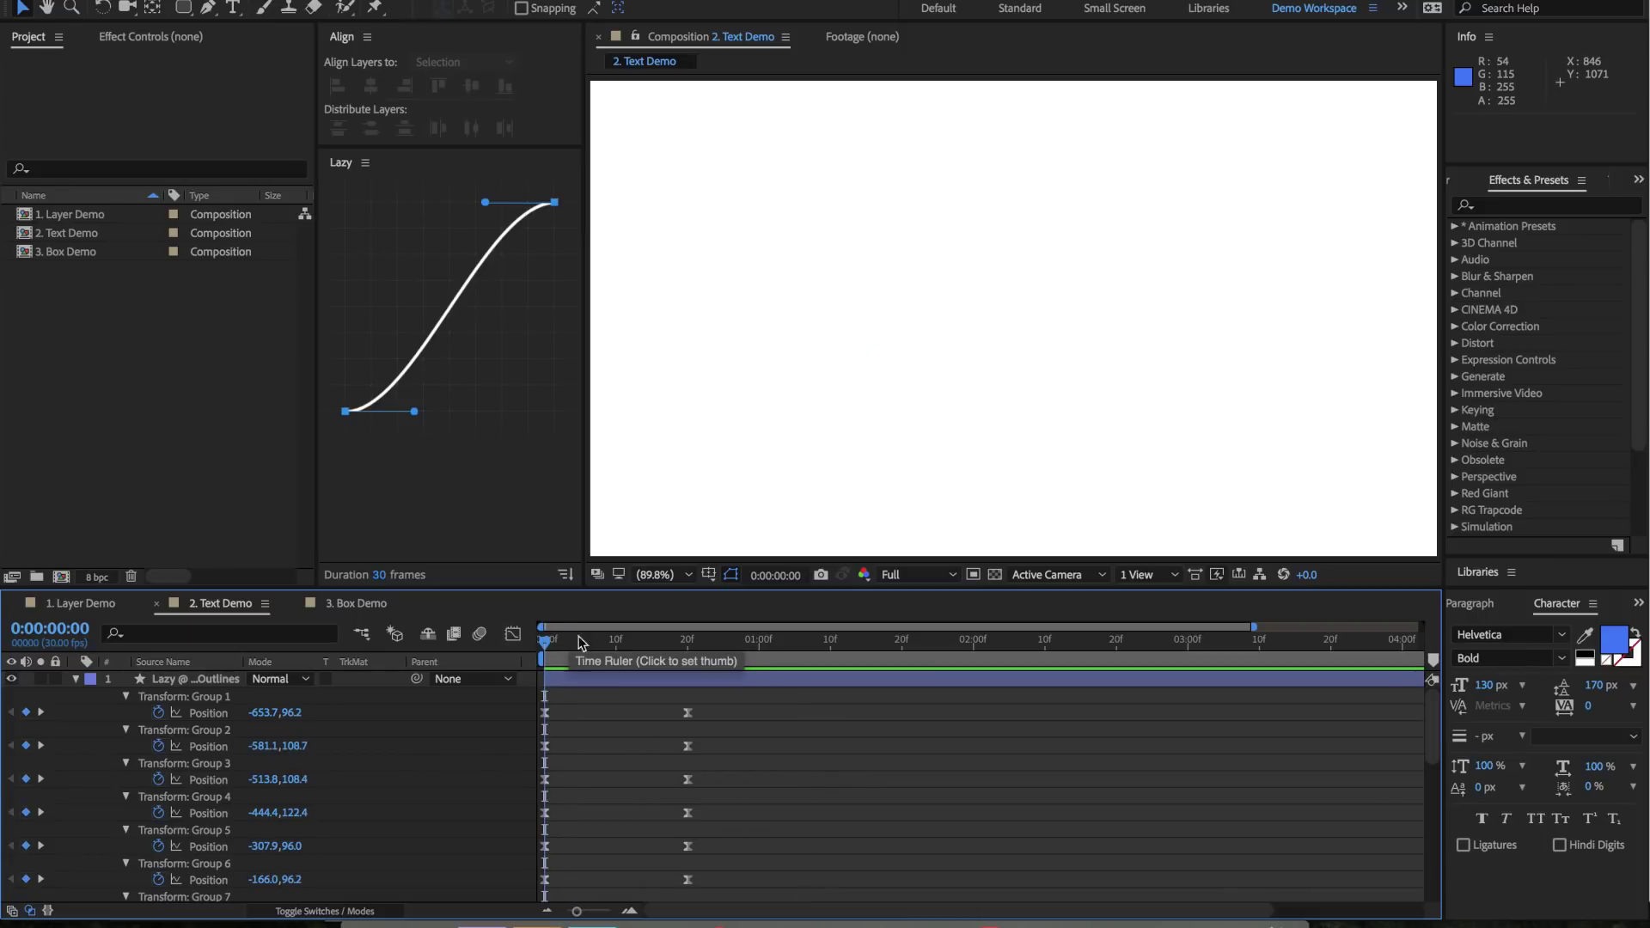
key("space")
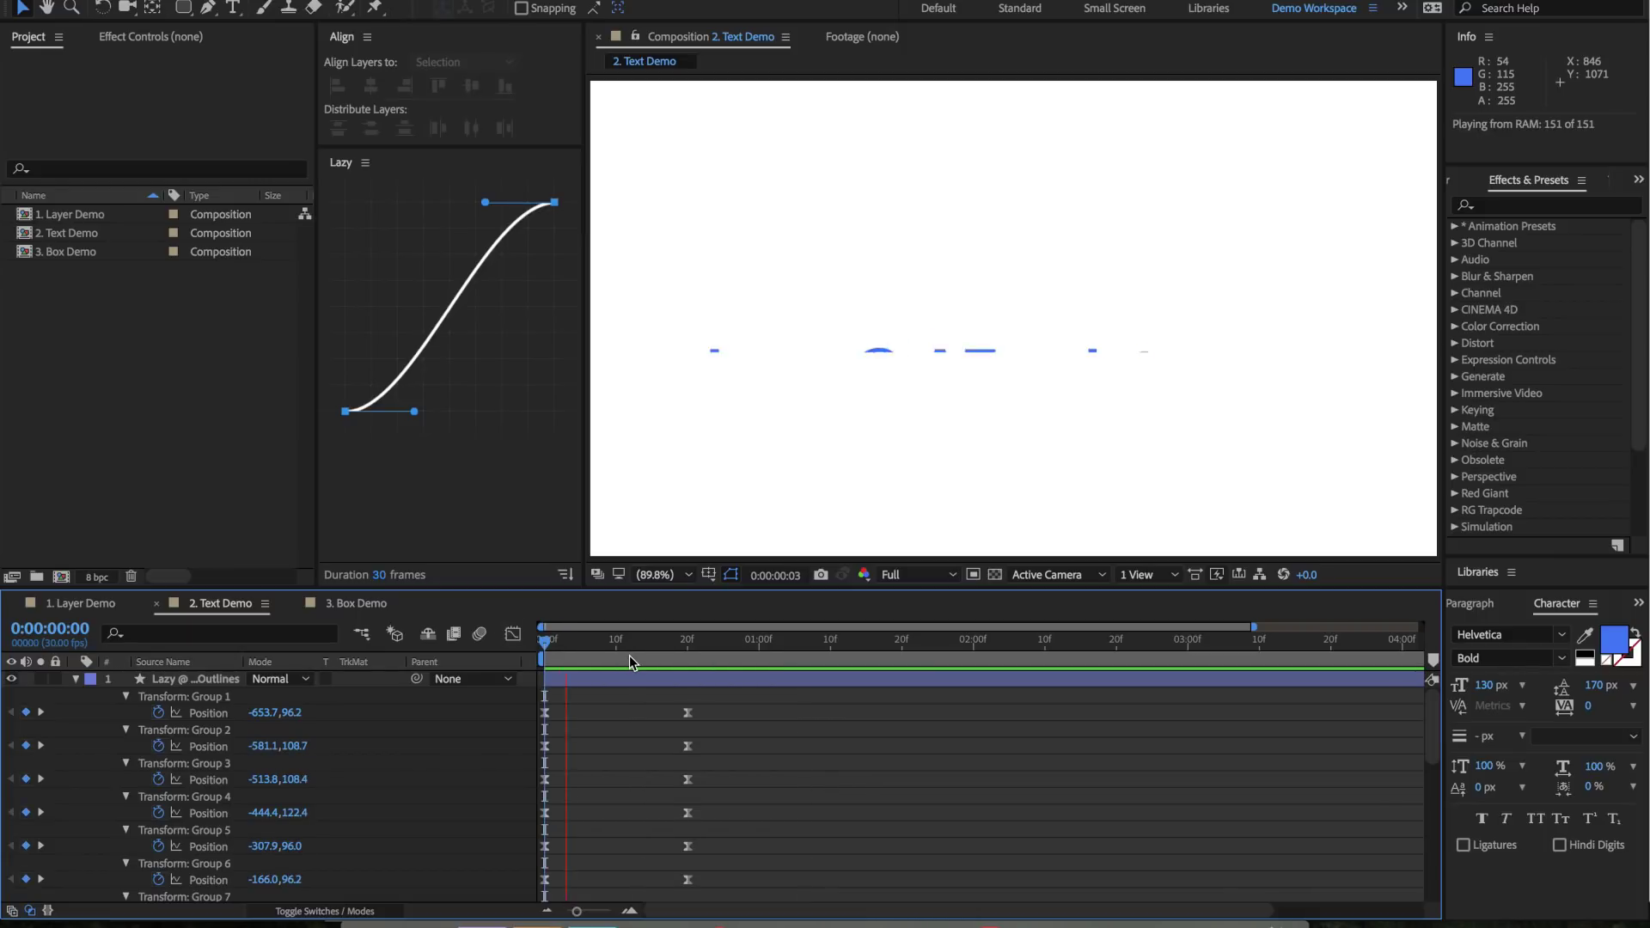
left_click(734, 686)
left_click_drag(629, 641, 594, 658)
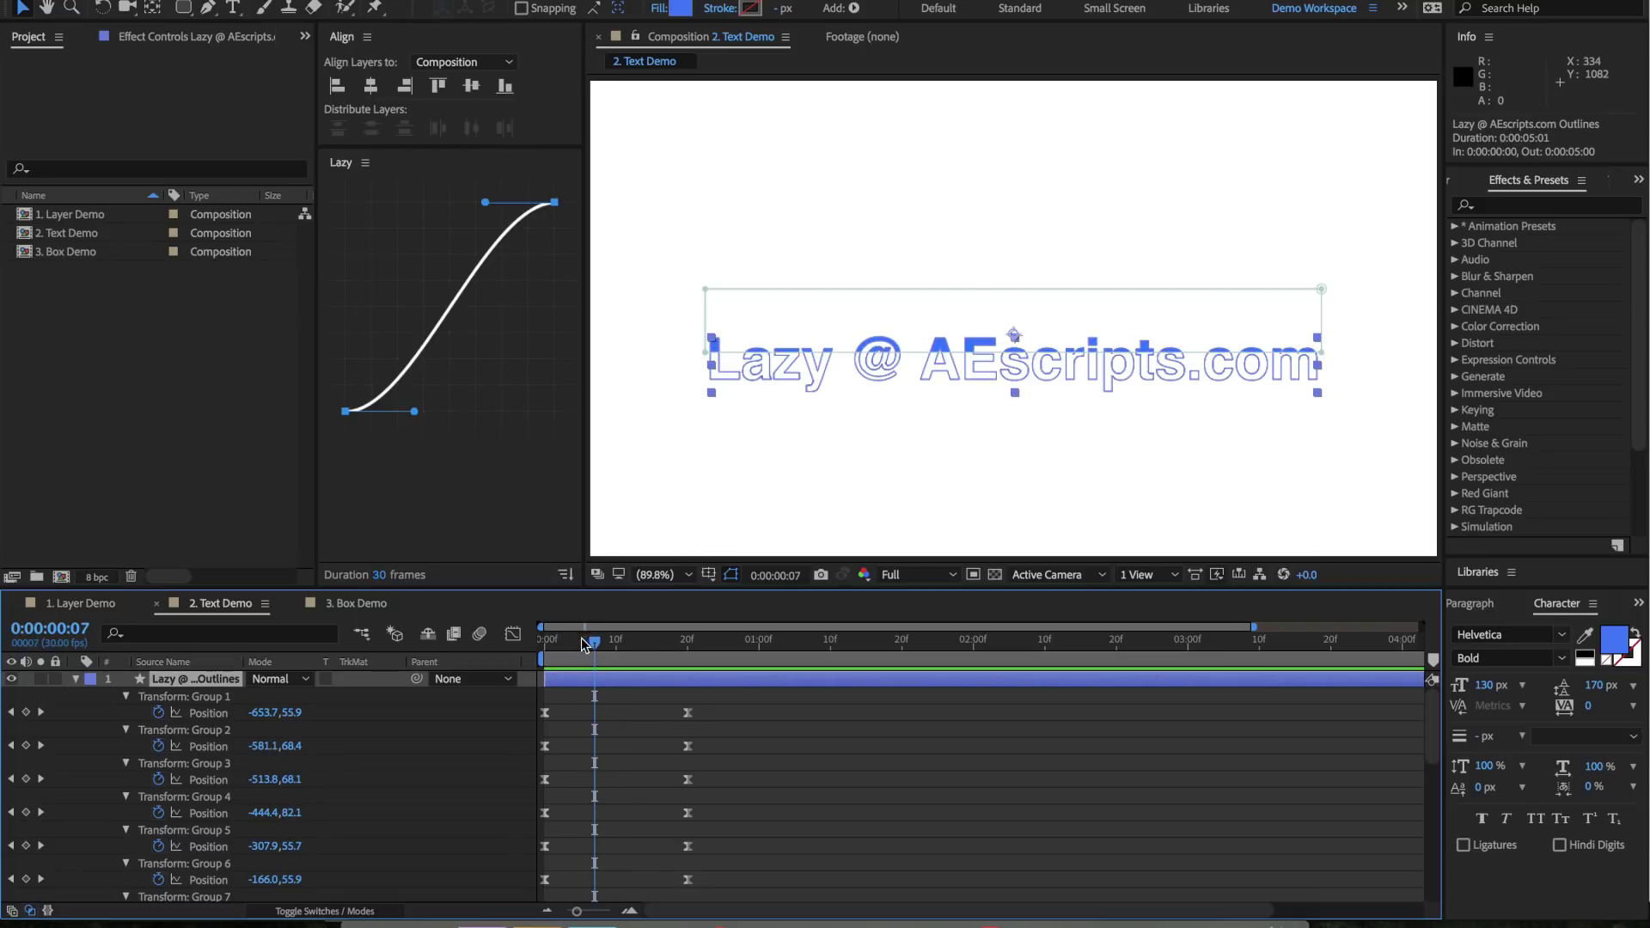
Replay the text animation from the start and select Group 18's Position keyframes
left_click_drag(593, 641, 547, 641)
key("space")
key("space")
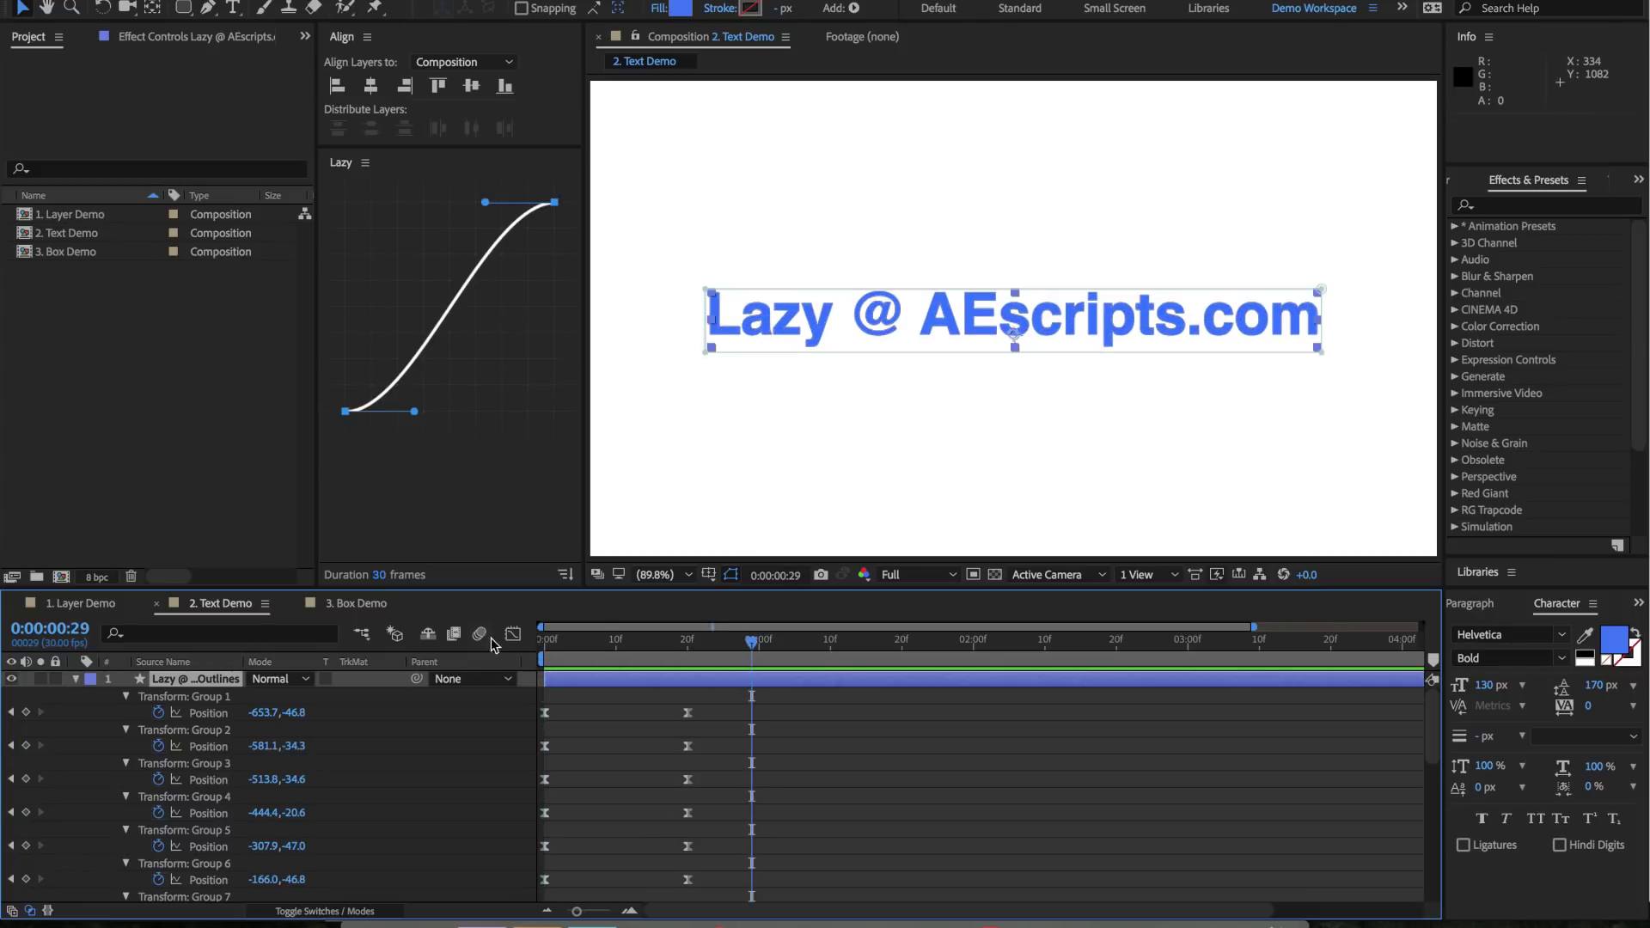
left_click(541, 643)
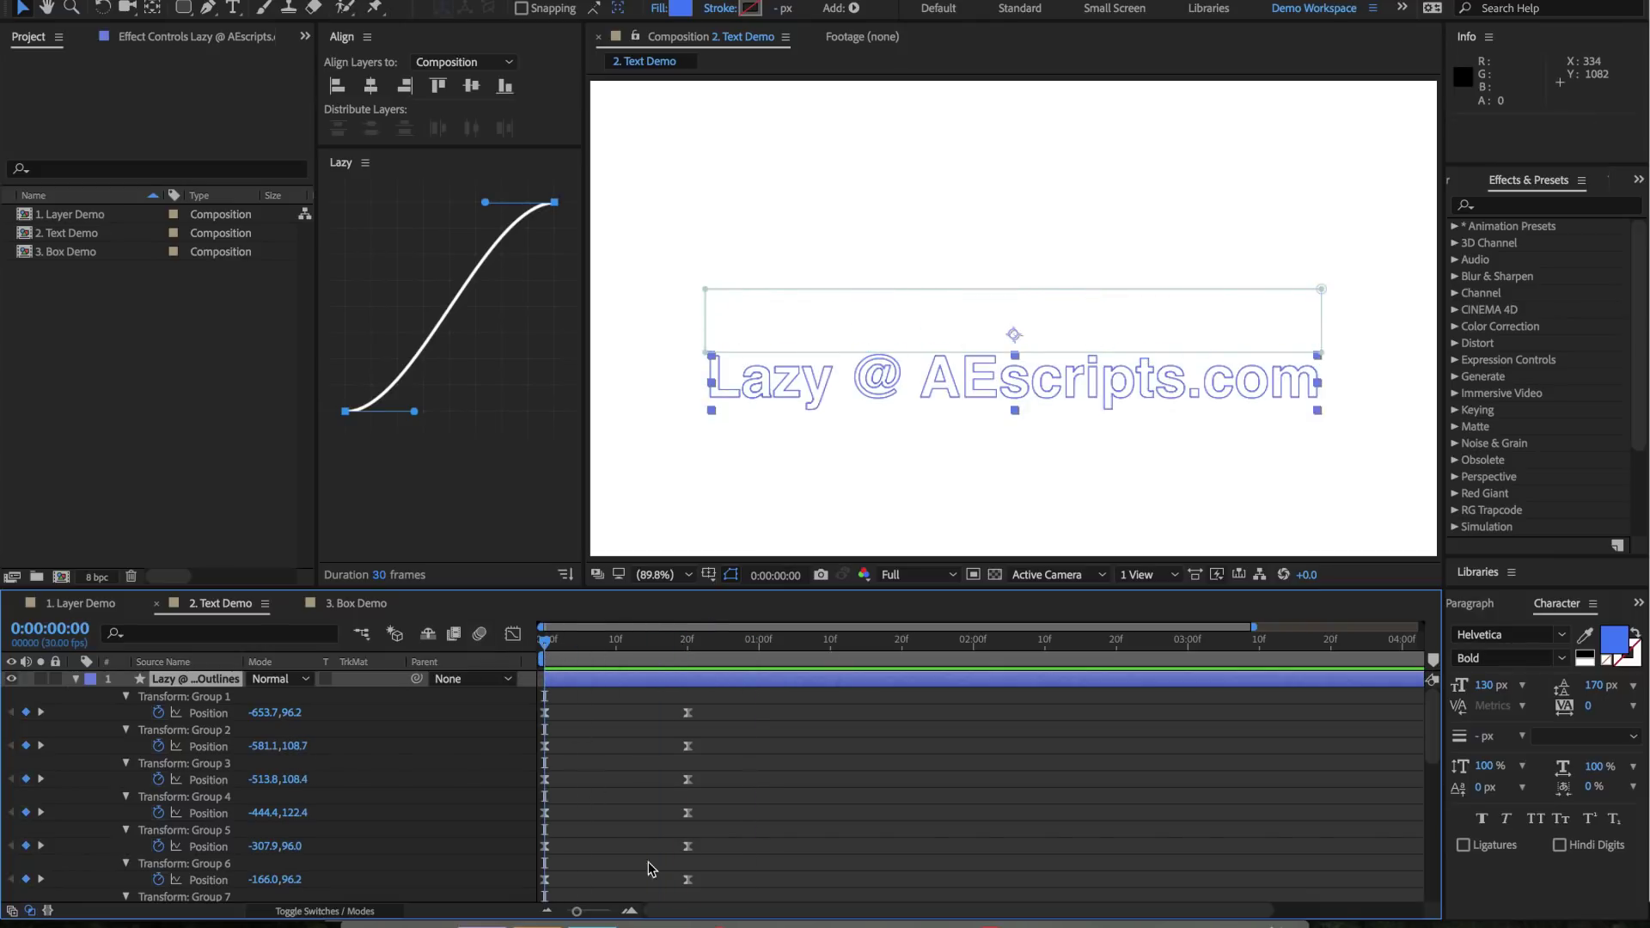
scroll(674, 782, "down", 5)
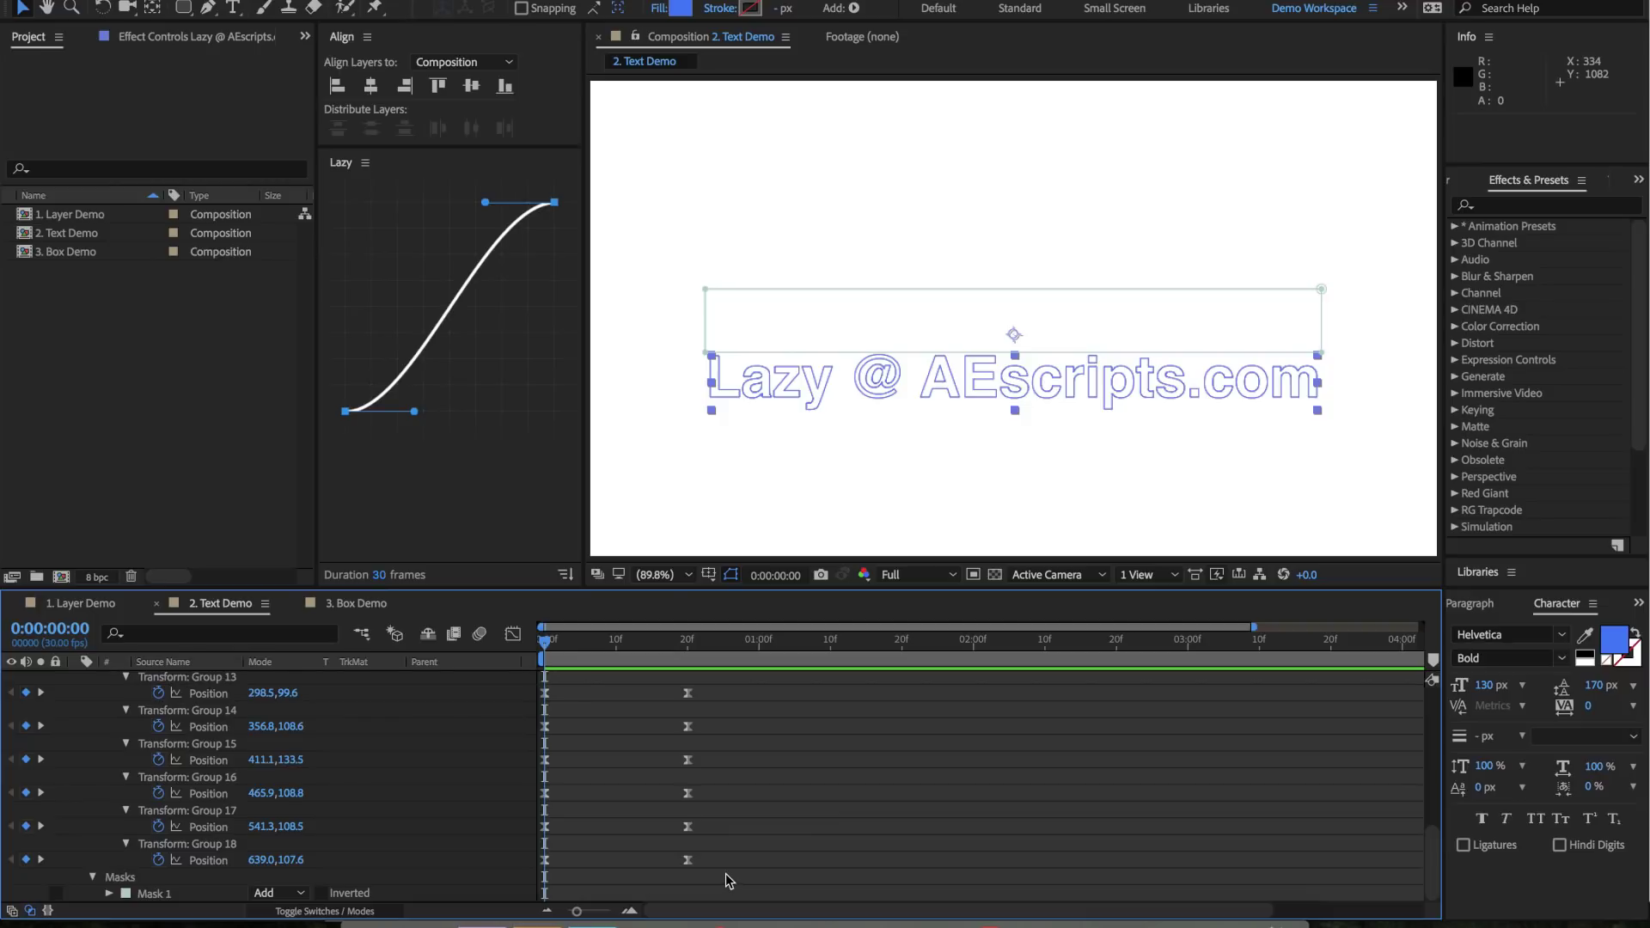
left_click_drag(719, 847, 531, 878)
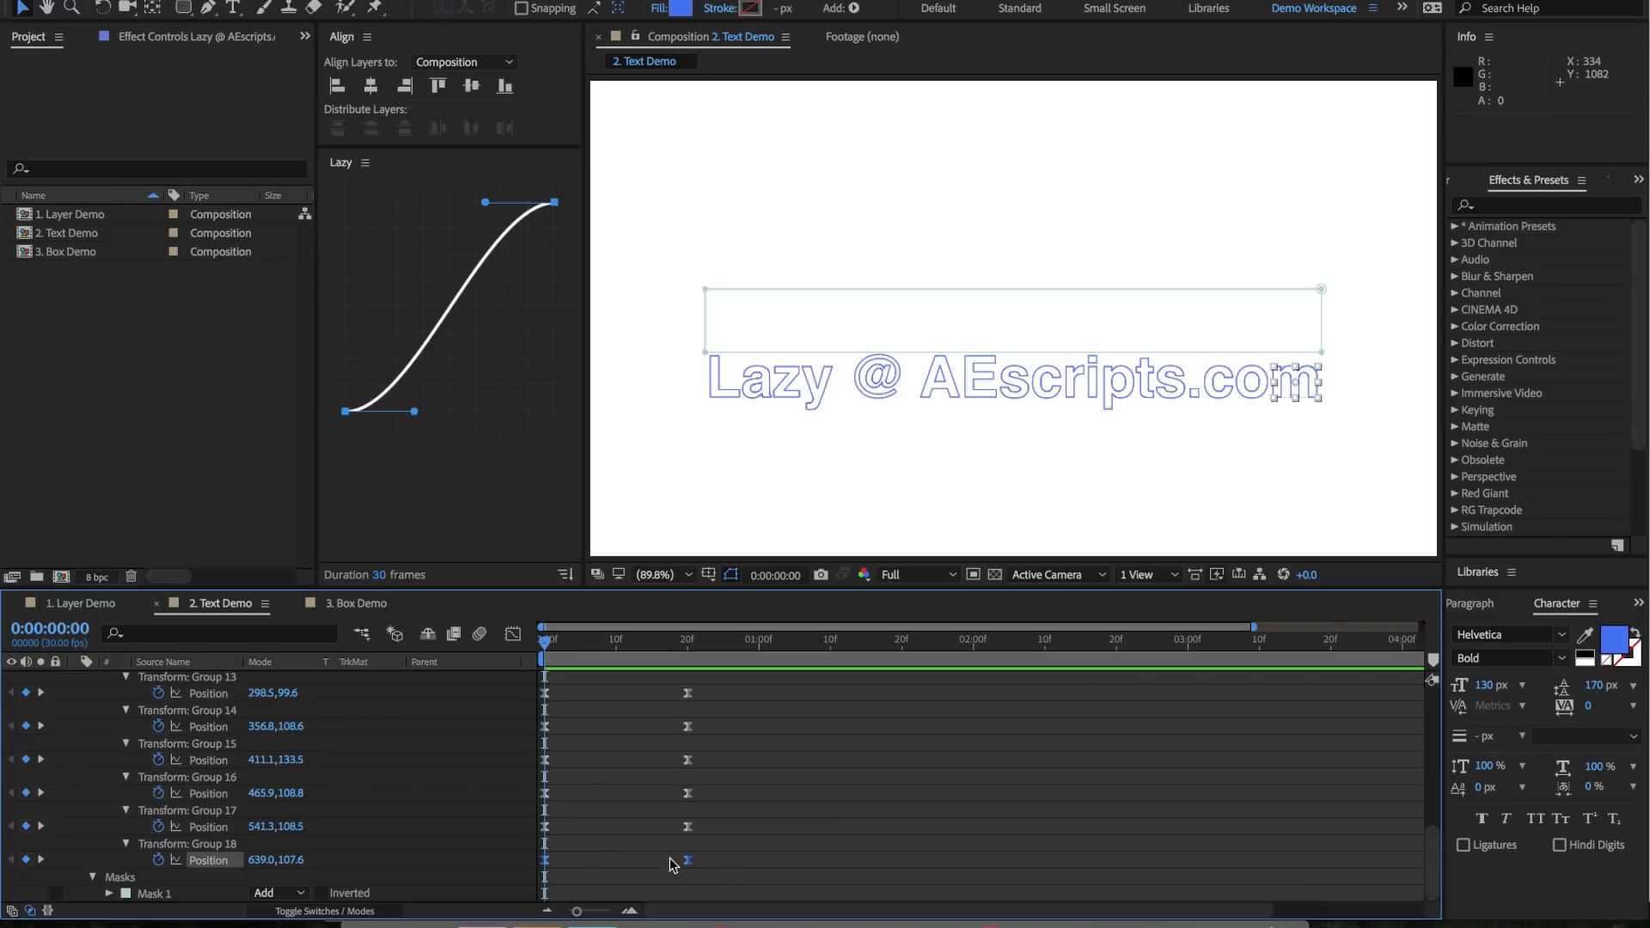
scroll(710, 851, "up", 10)
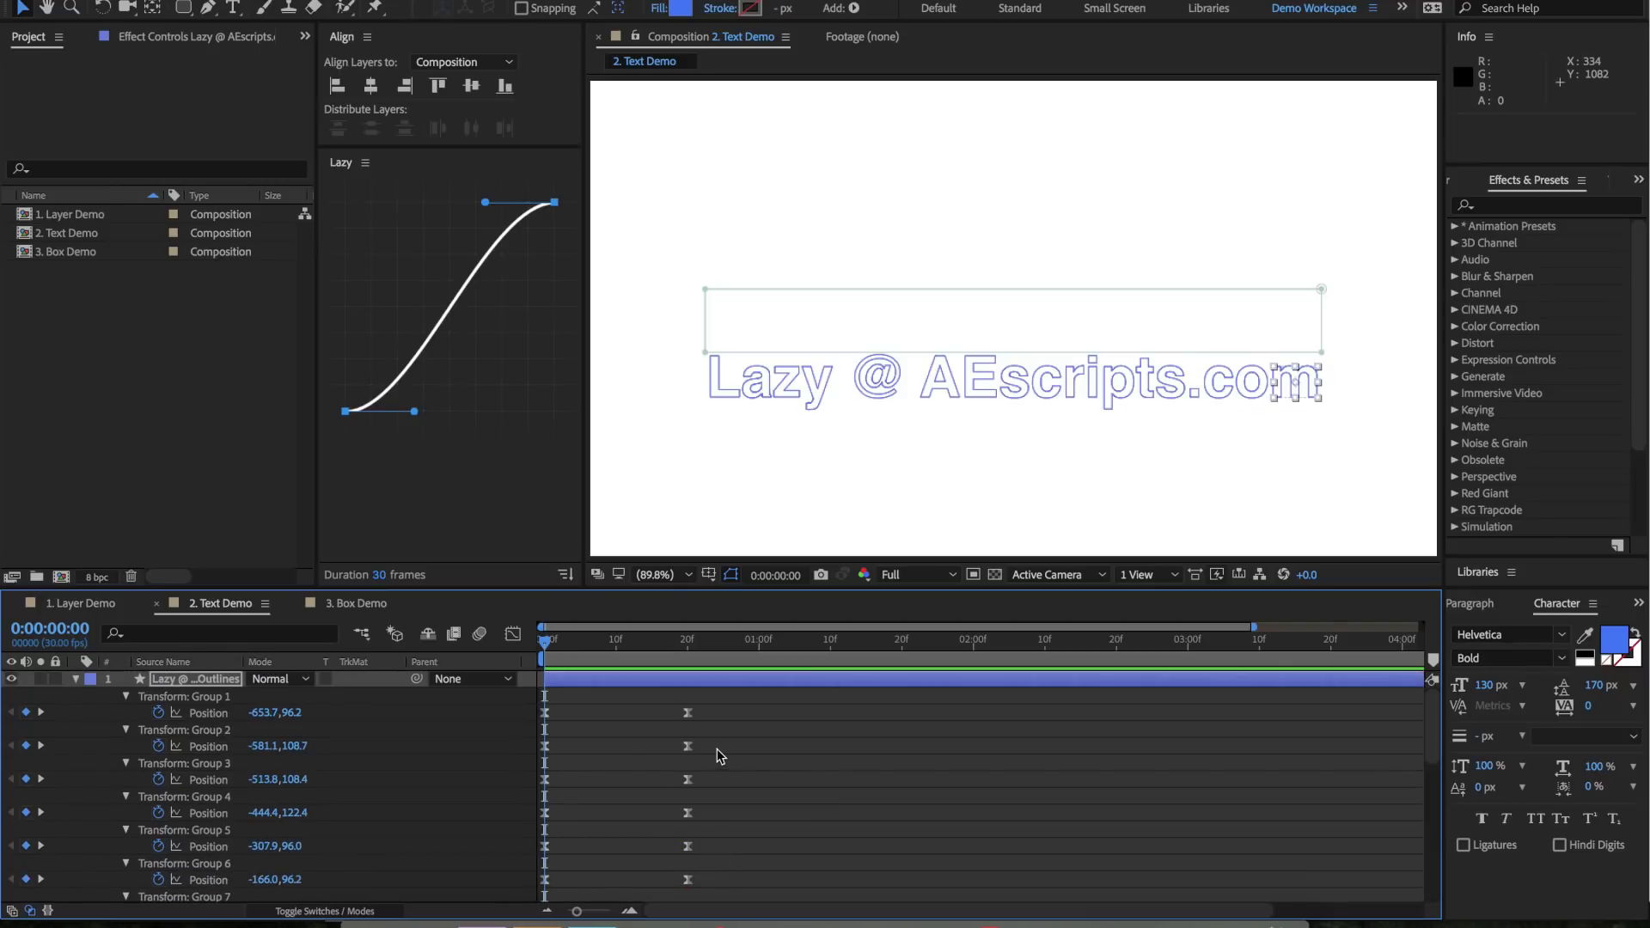
Try shifting the keyframes later, undo it, then select every letter group's Position keyframes
left_click_drag(717, 750, 534, 901)
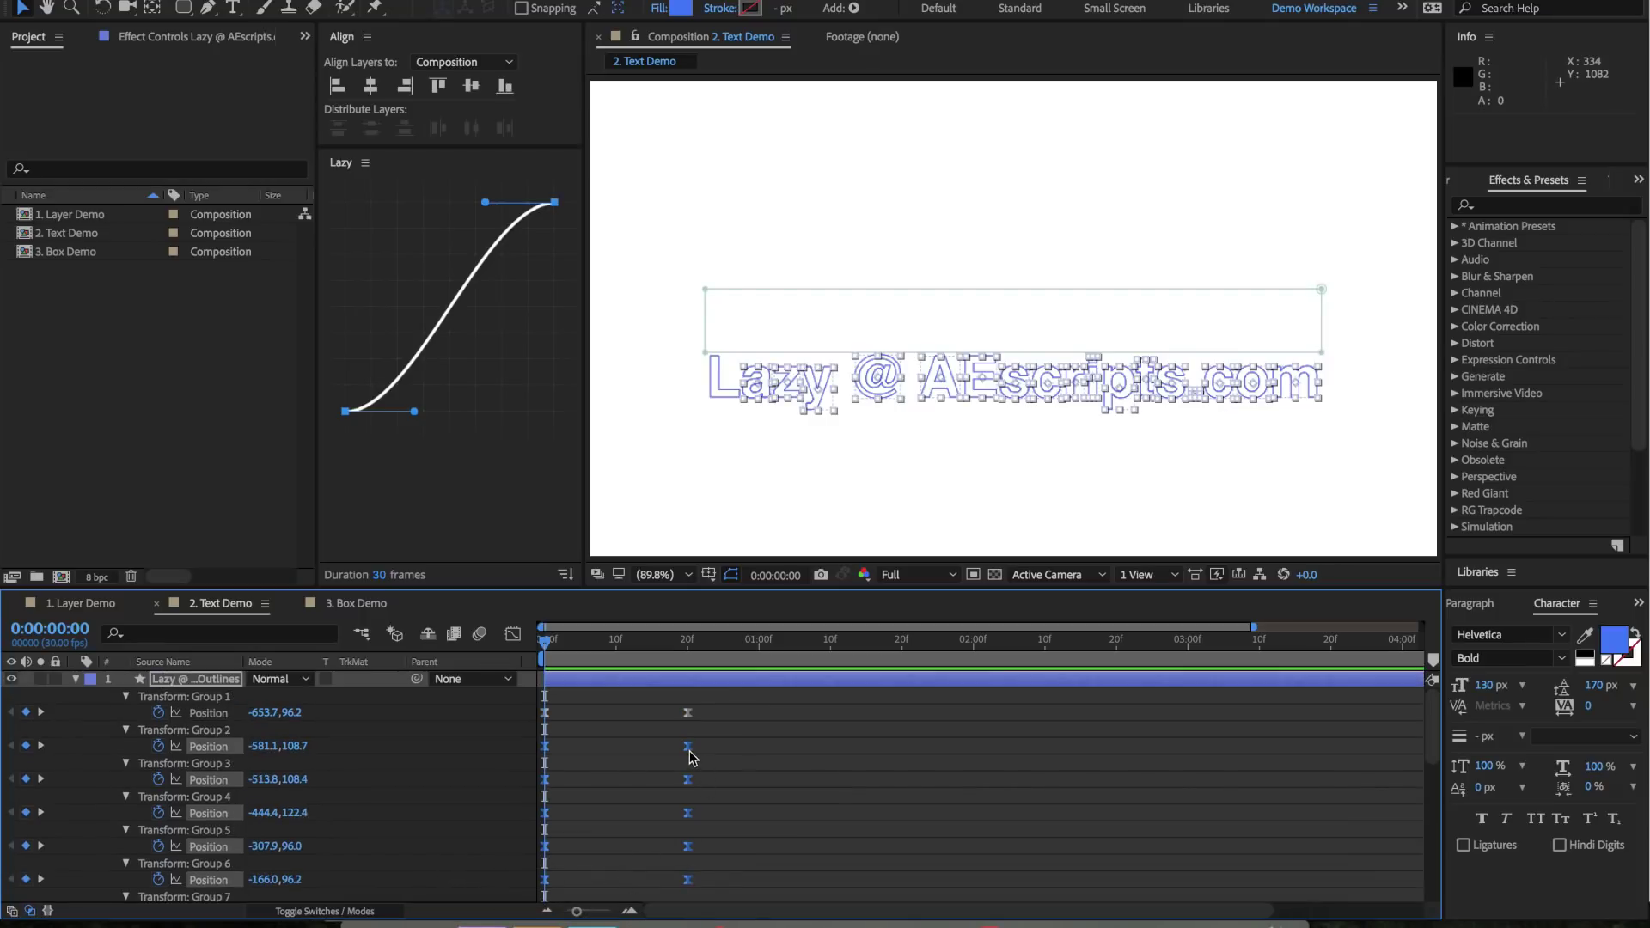
left_click_drag(690, 757, 520, 762)
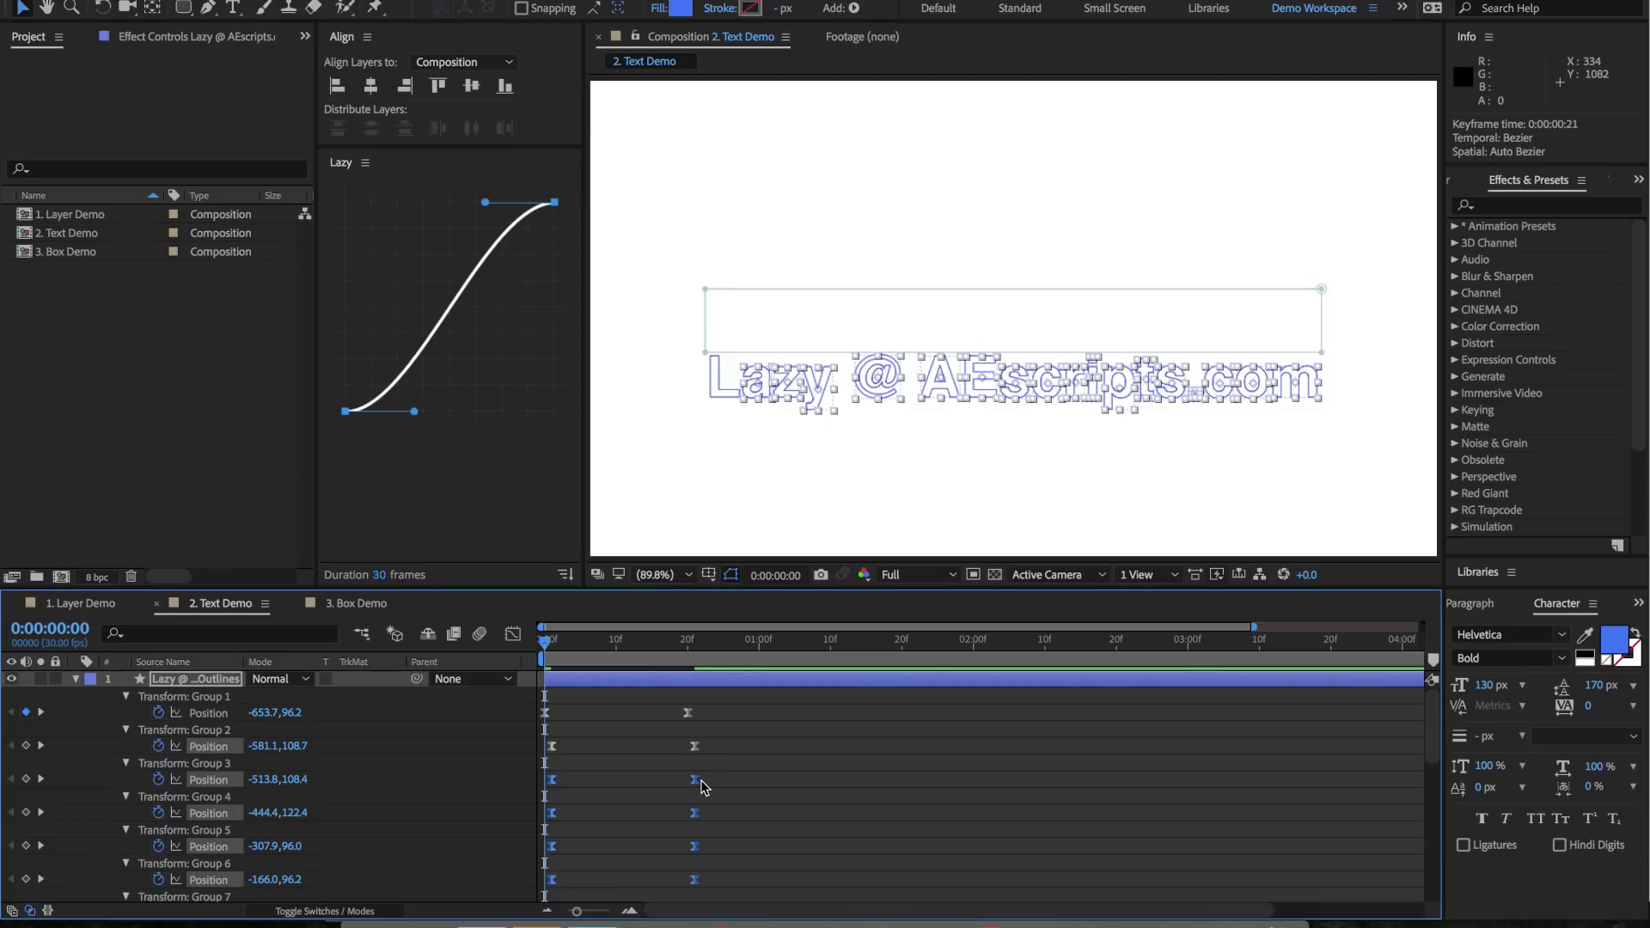
left_click_drag(702, 782, 704, 783)
key("ctrl+z")
key("ctrl+z")
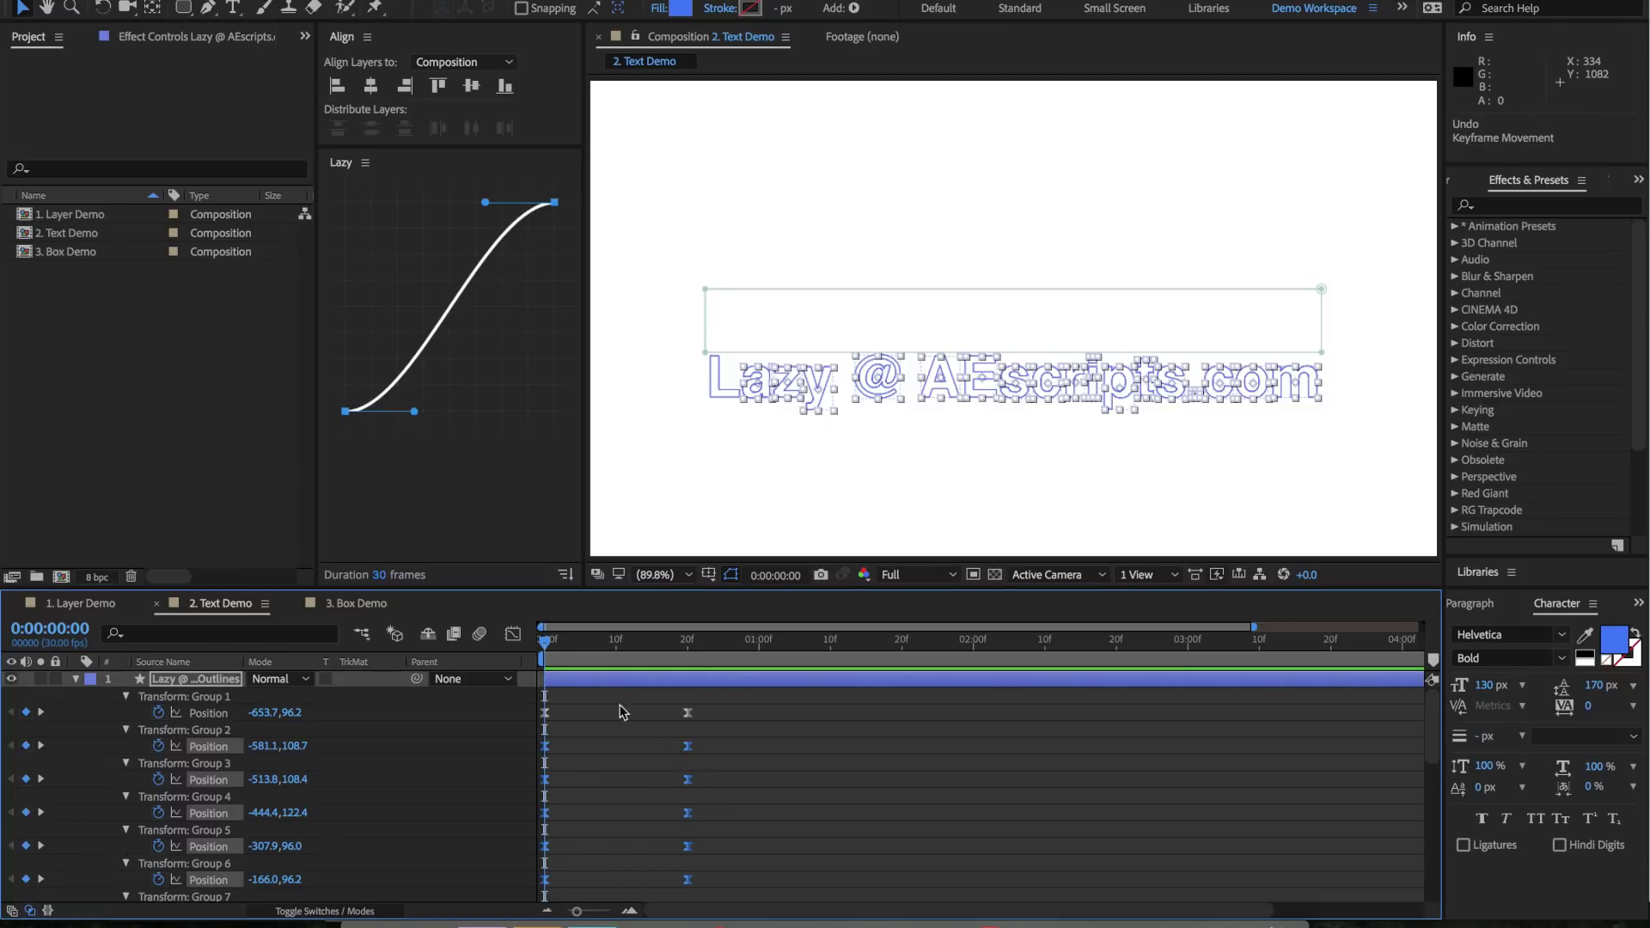
left_click_drag(713, 703, 509, 890)
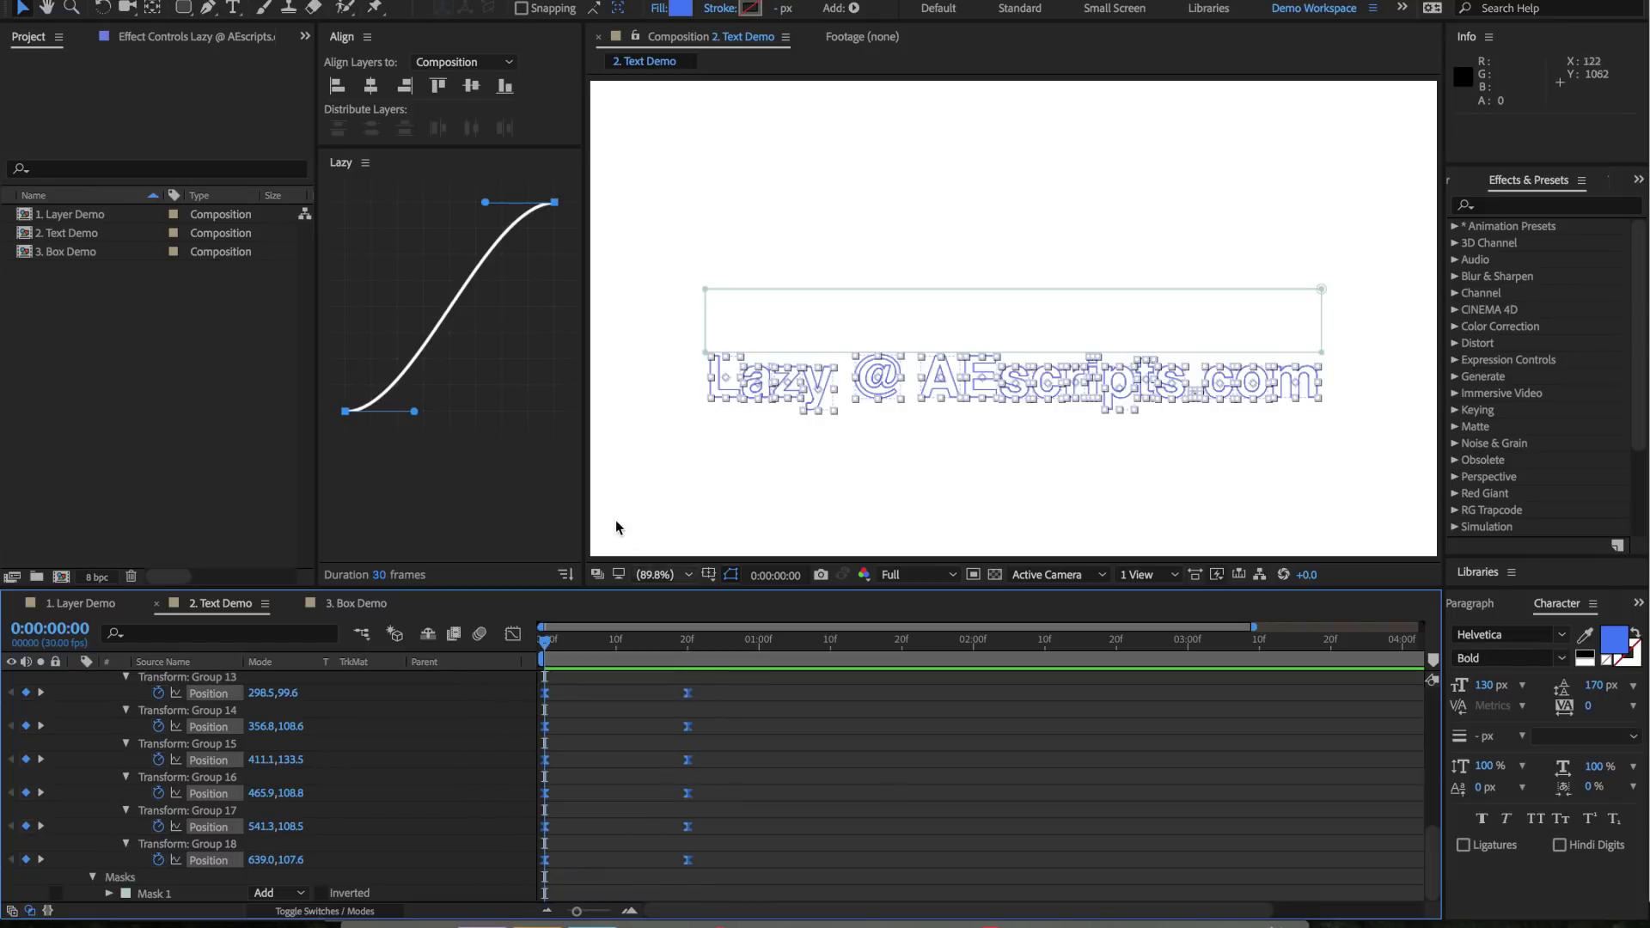
scroll(646, 842, "up", 10)
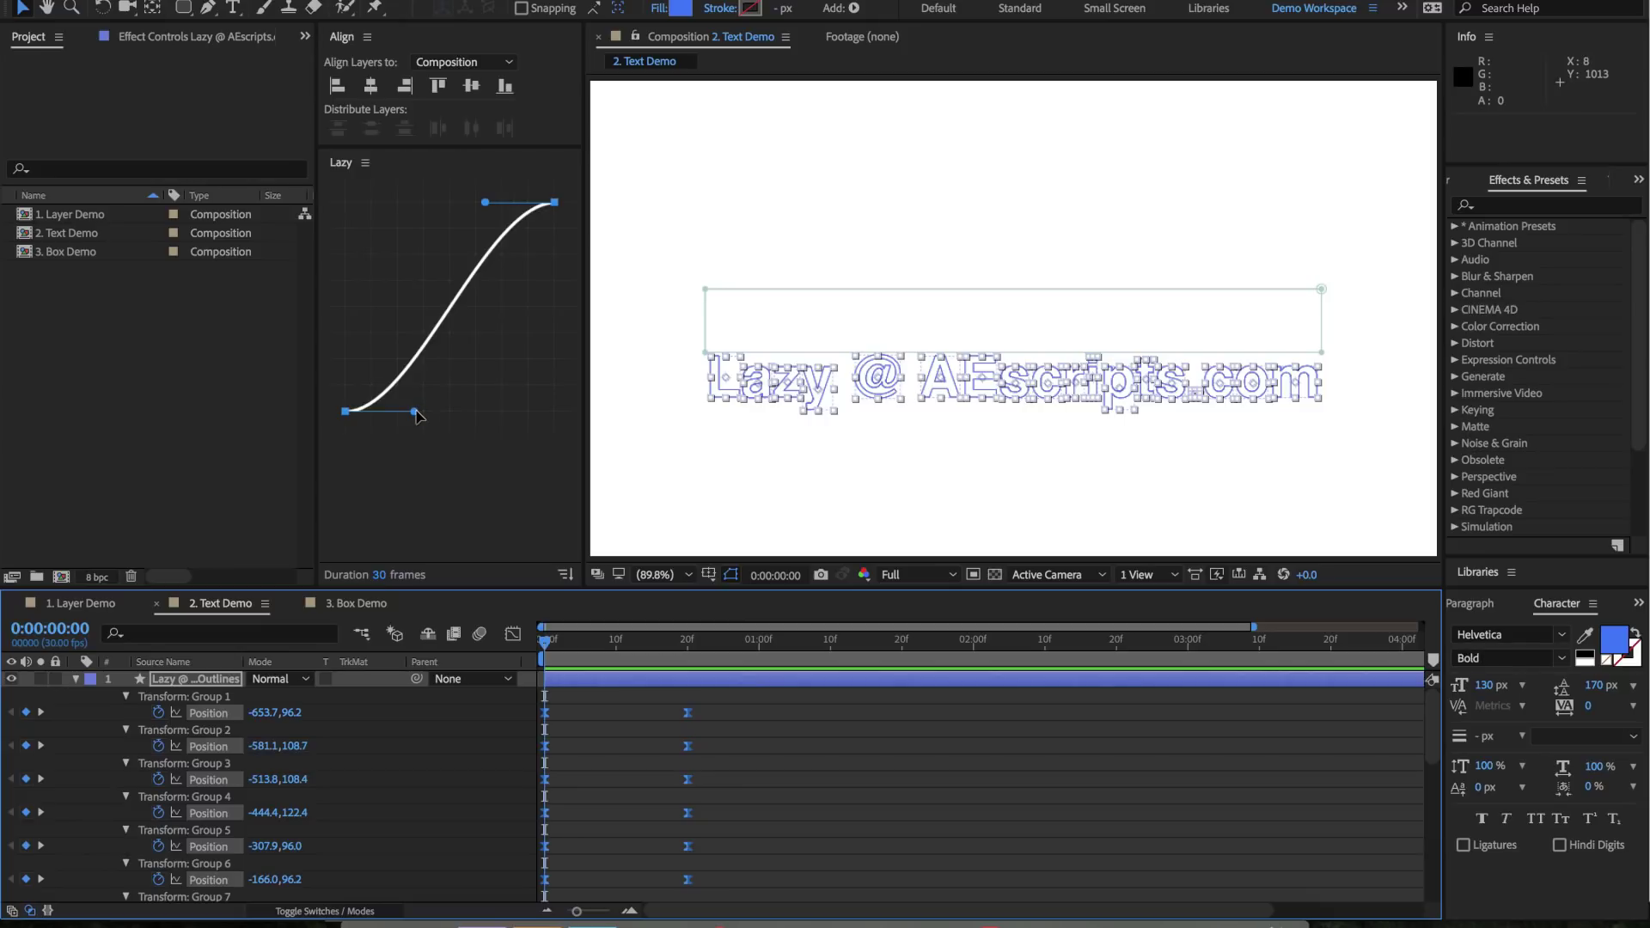
Reshape the start and end of the Lazy stagger curve to restagger the letters, then scrub to 1:20
left_click_drag(419, 416, 474, 417)
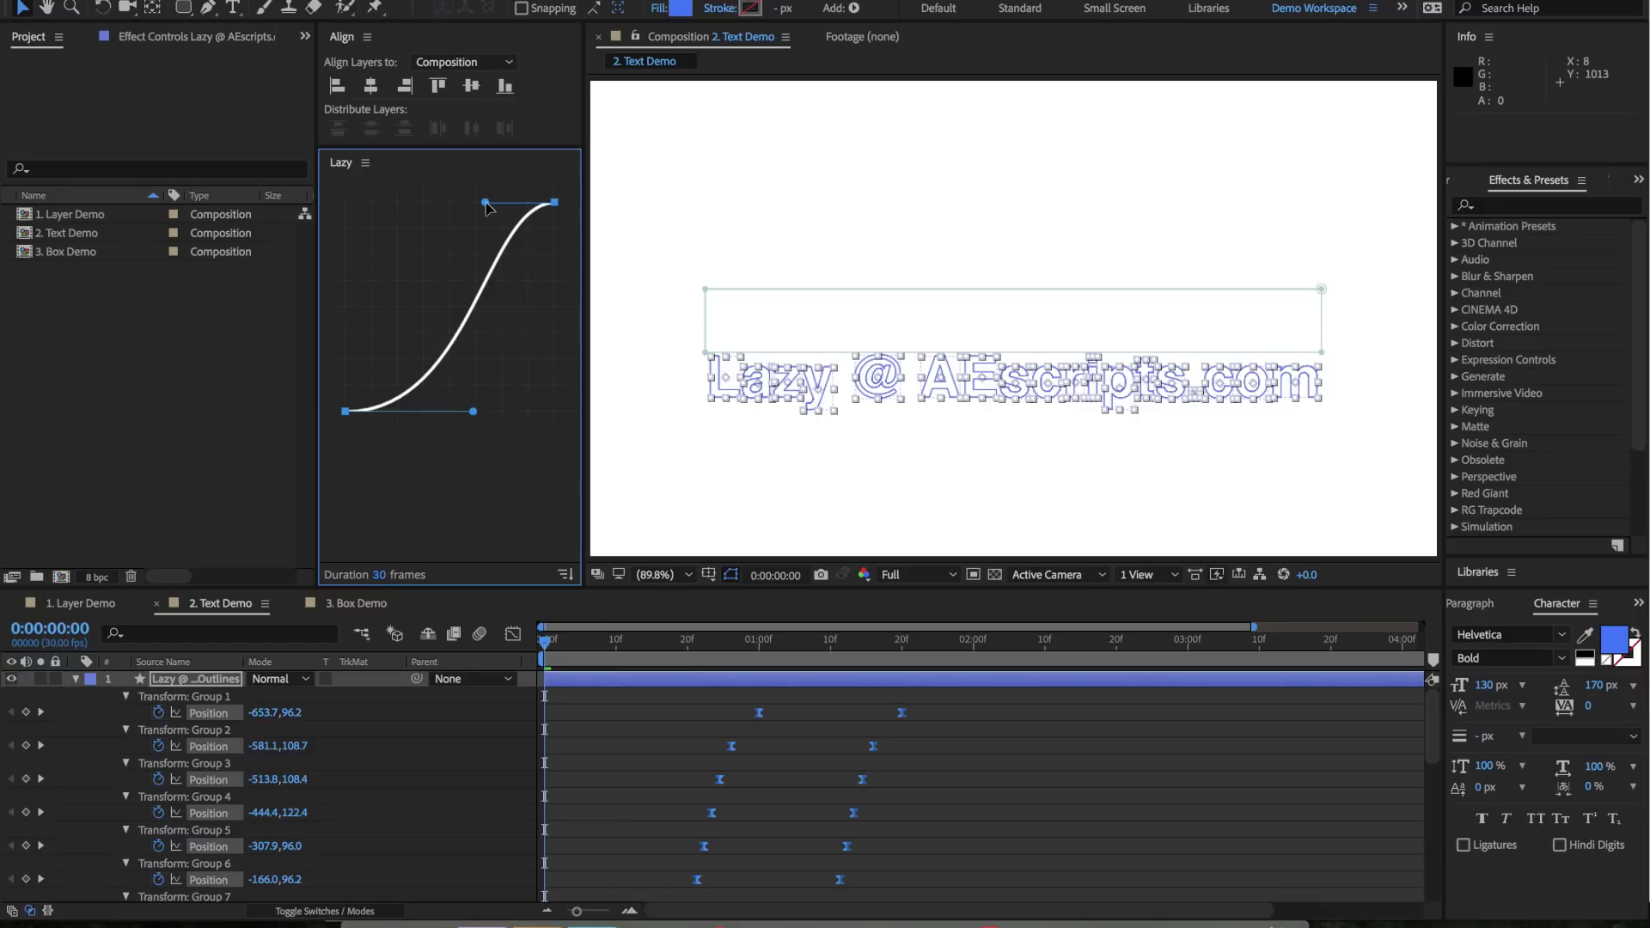
left_click_drag(488, 208, 444, 208)
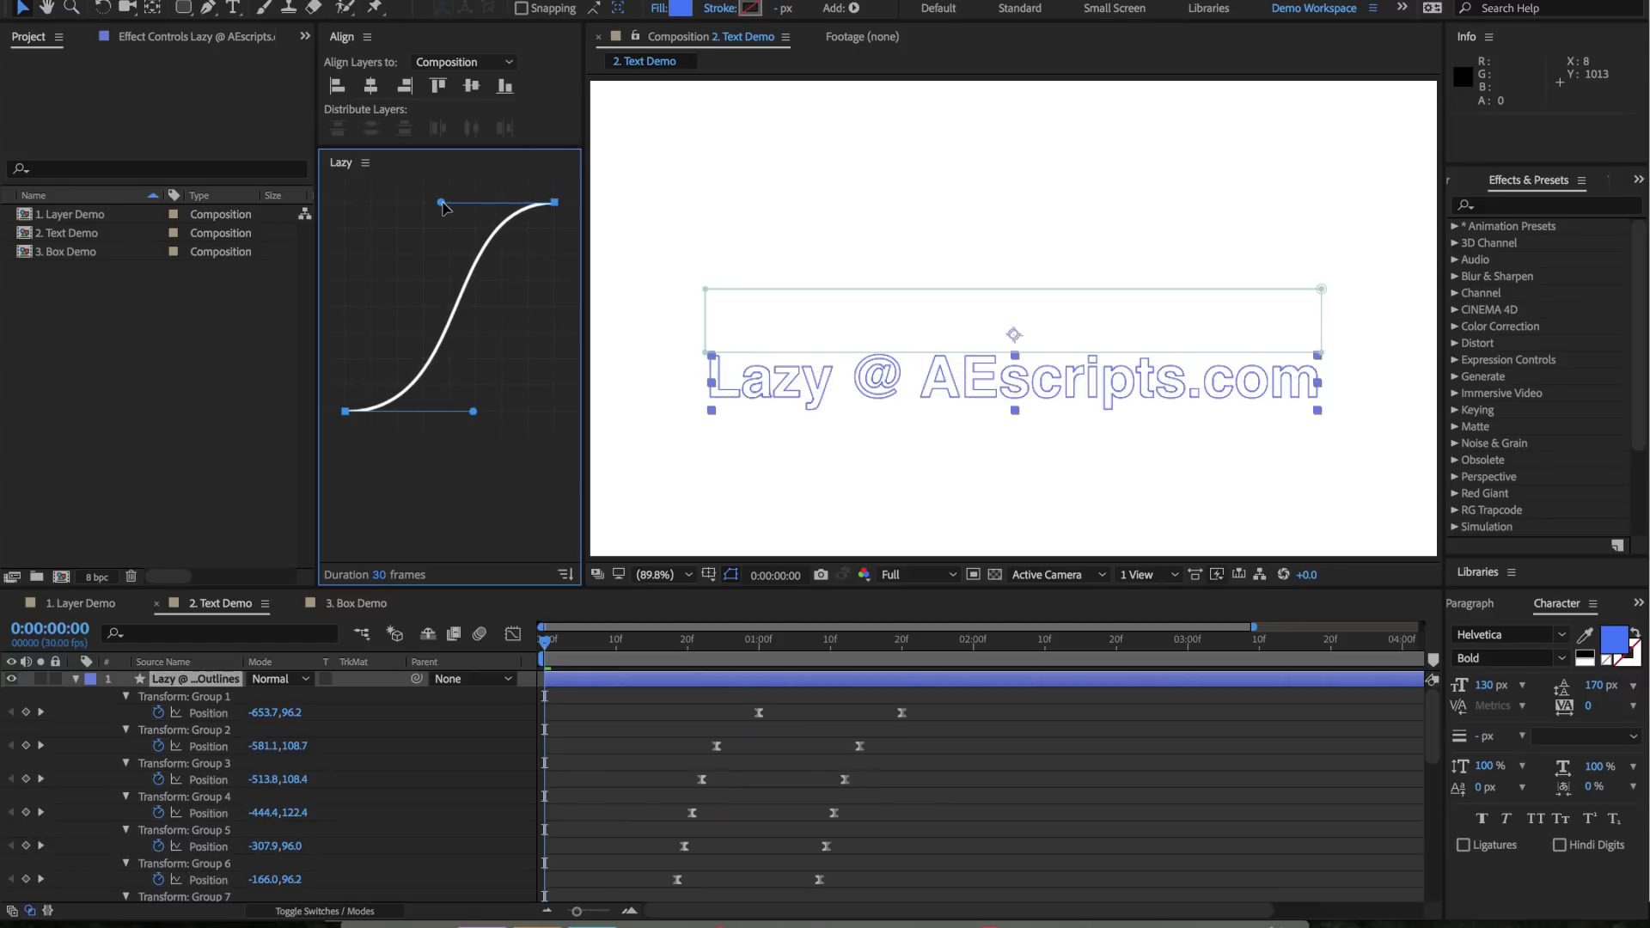
scroll(719, 657, "down", 10)
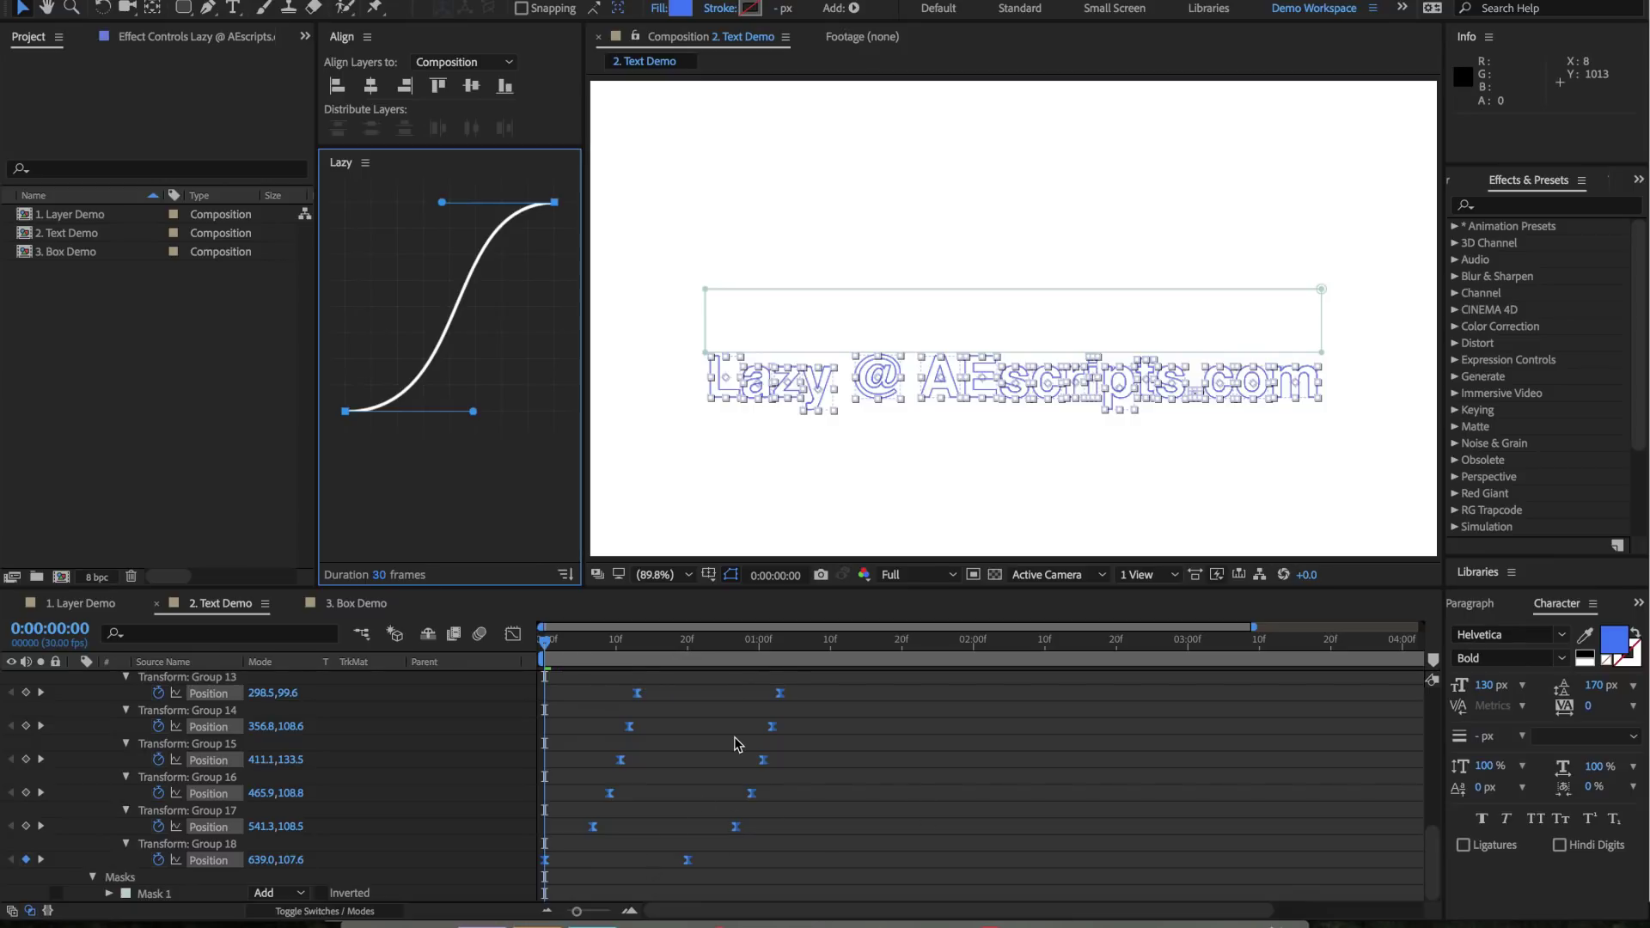
scroll(735, 744, "up", 10)
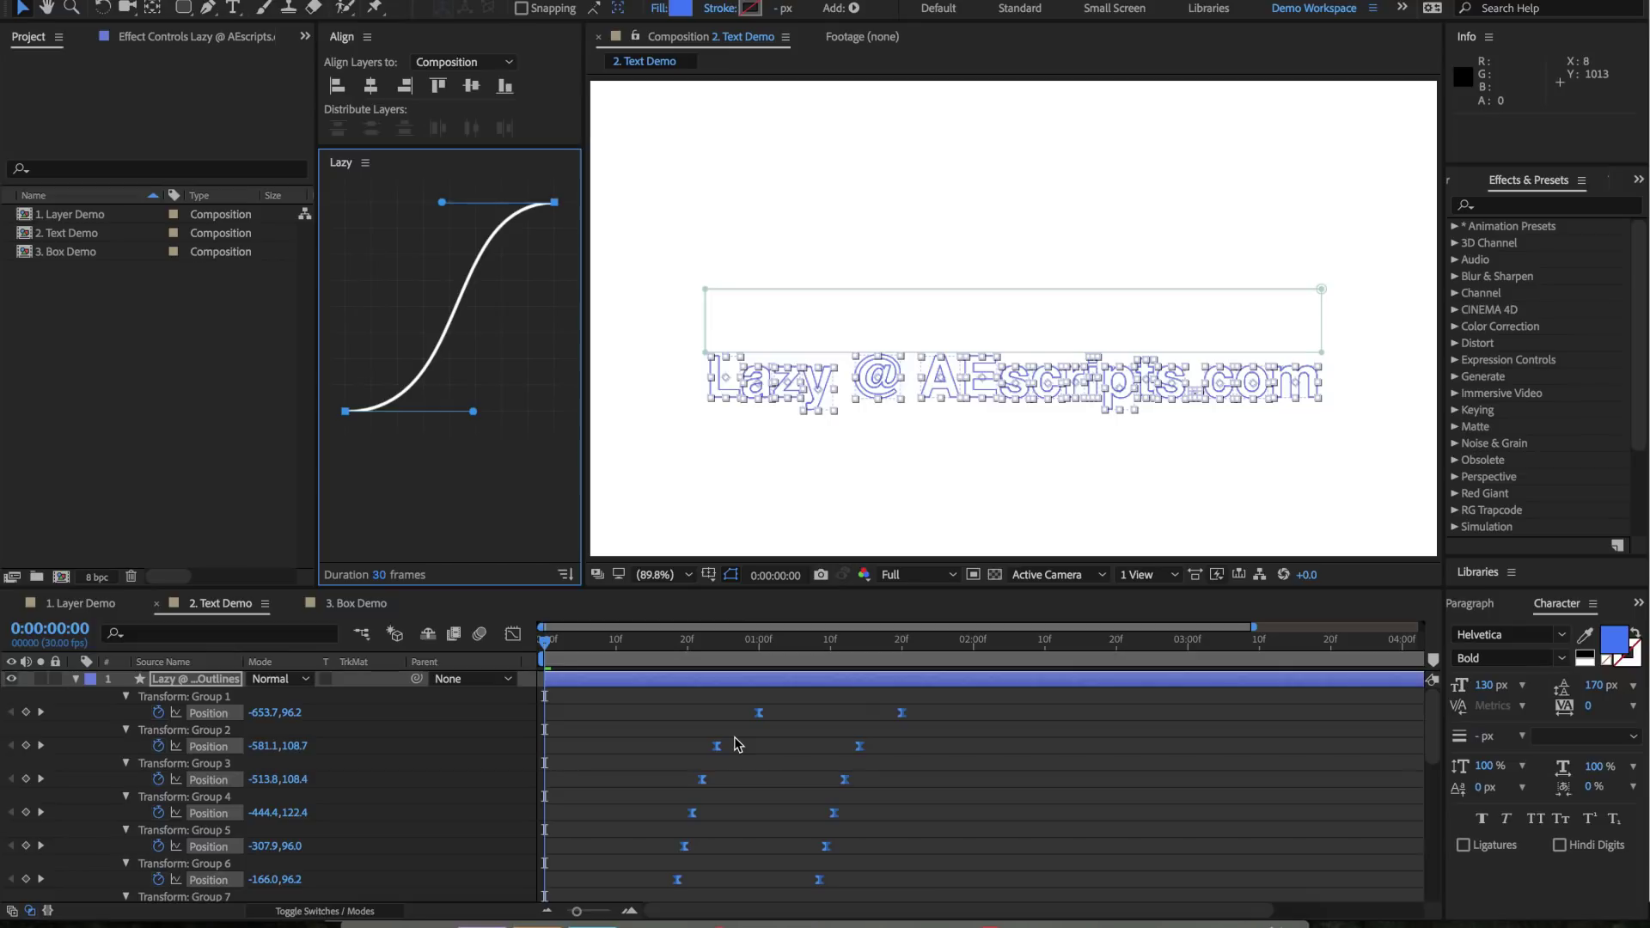
left_click_drag(865, 660, 520, 632)
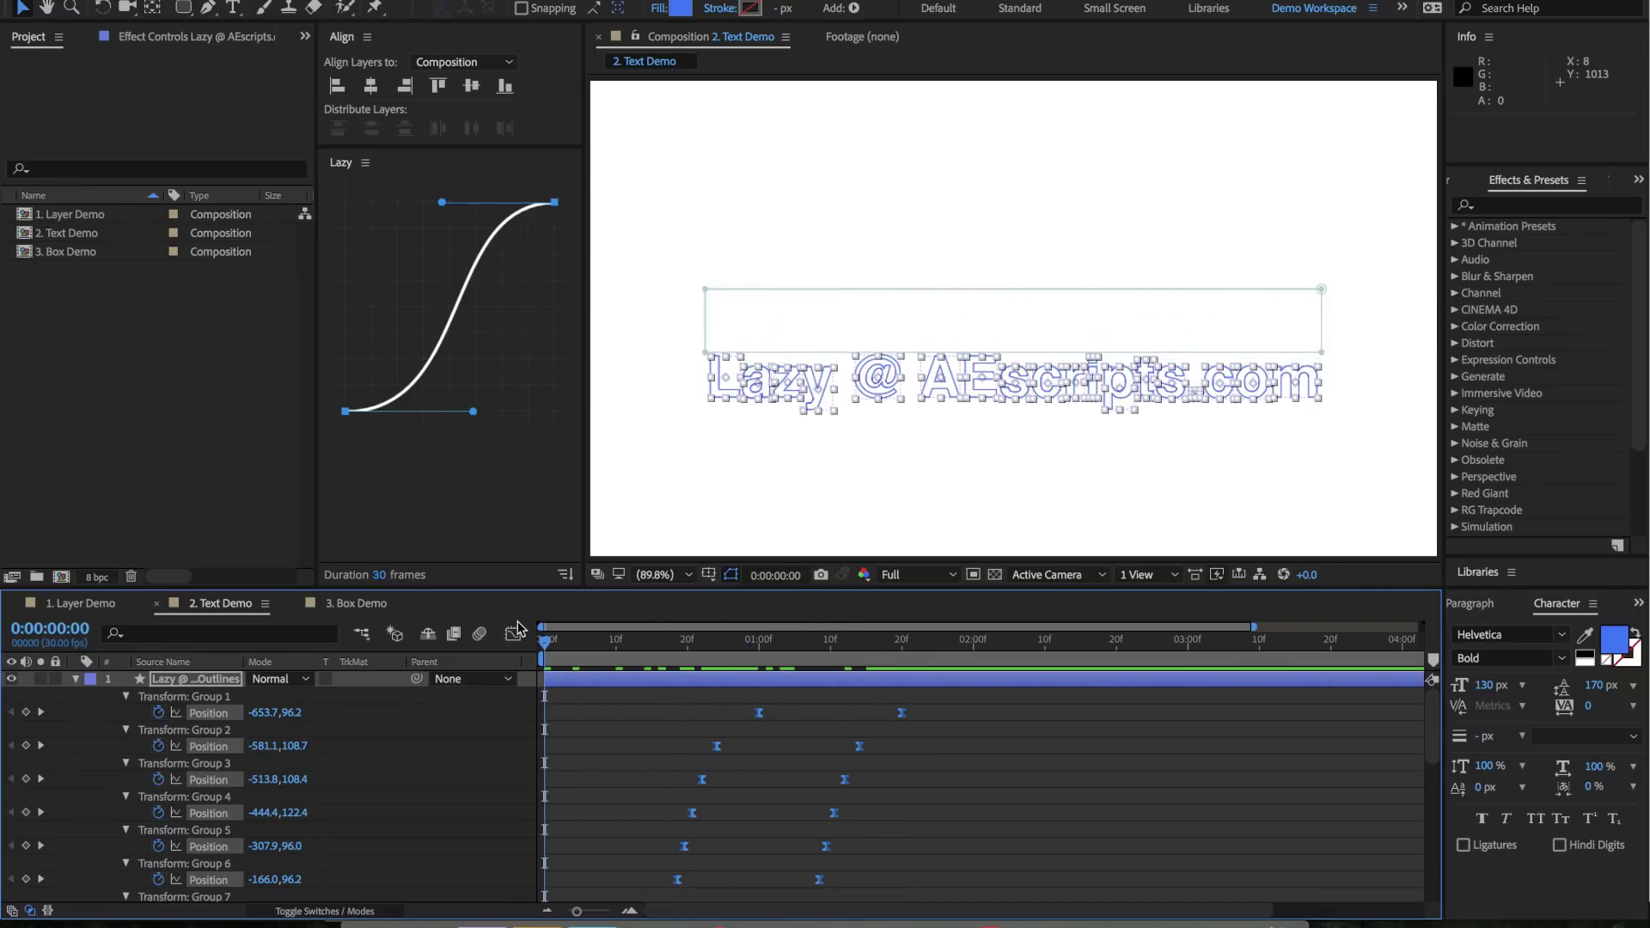
Preview the current letter stagger, then undo it and reapply the Lazy offset with 30-frame duration
left_click(662, 727)
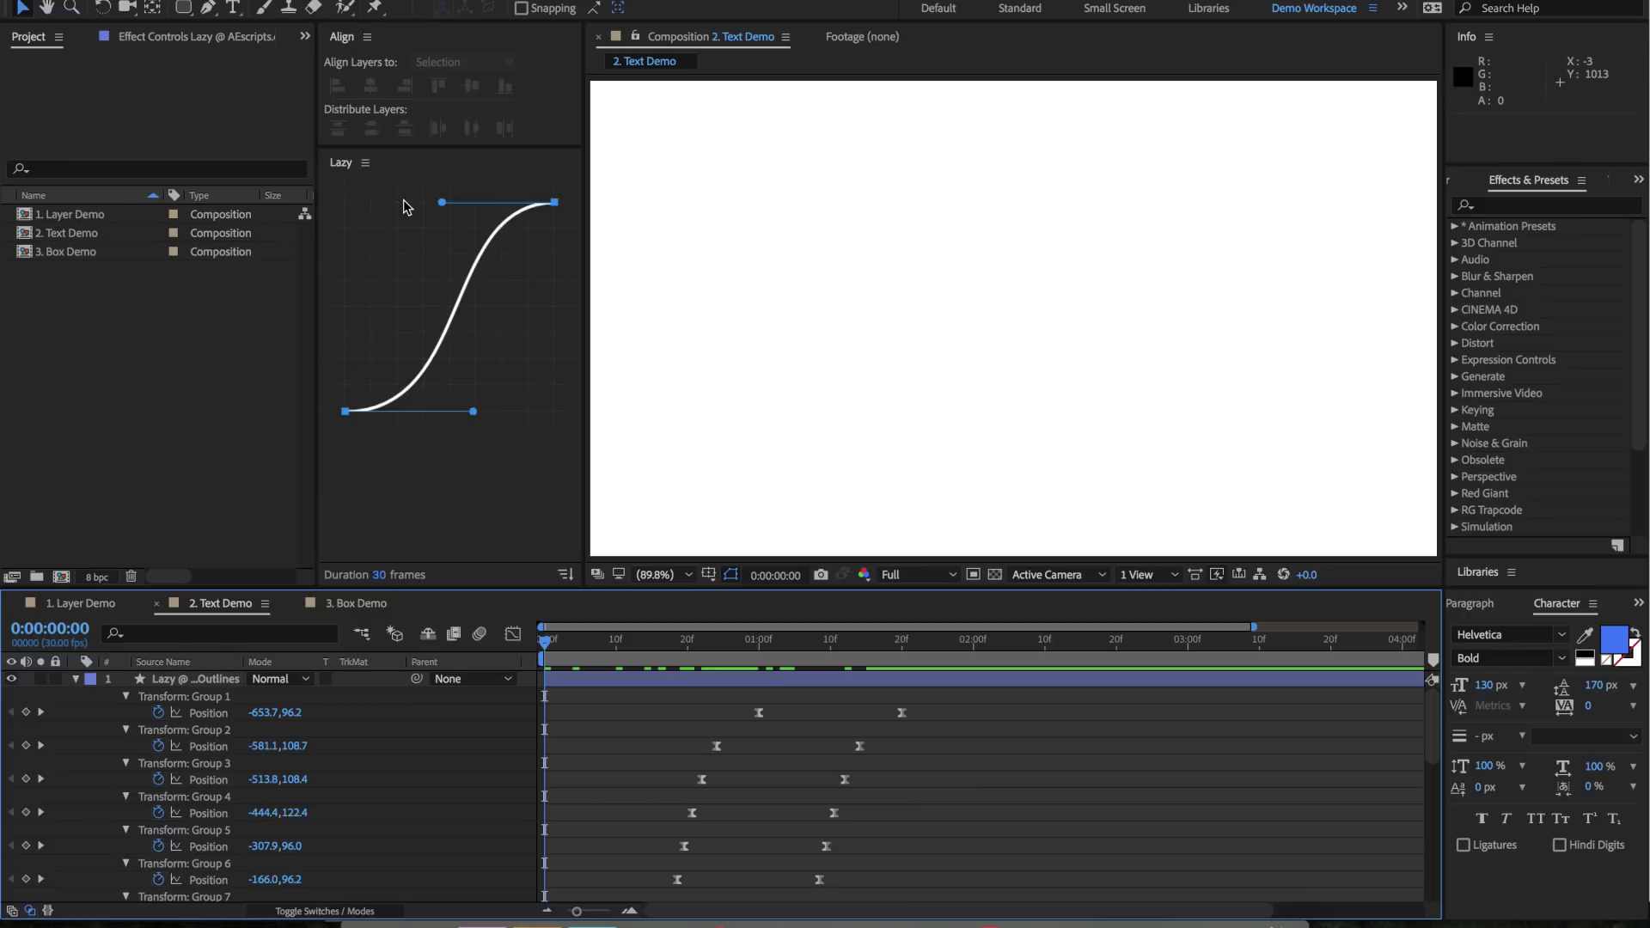
key("space")
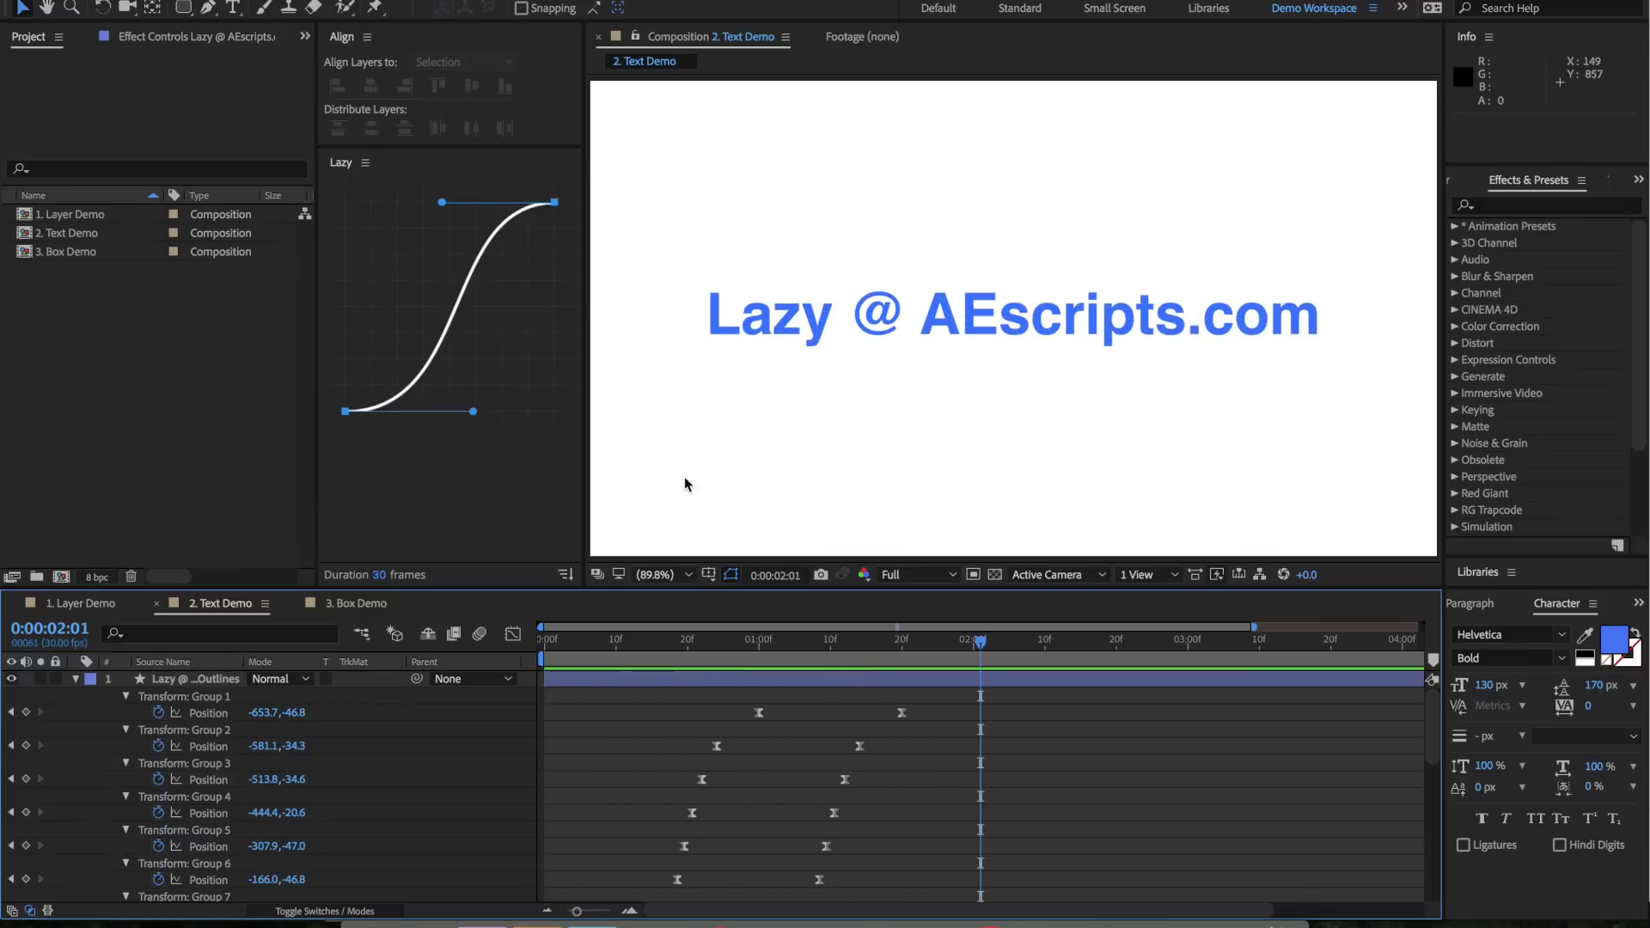
left_click_drag(721, 635, 666, 642)
key("Home")
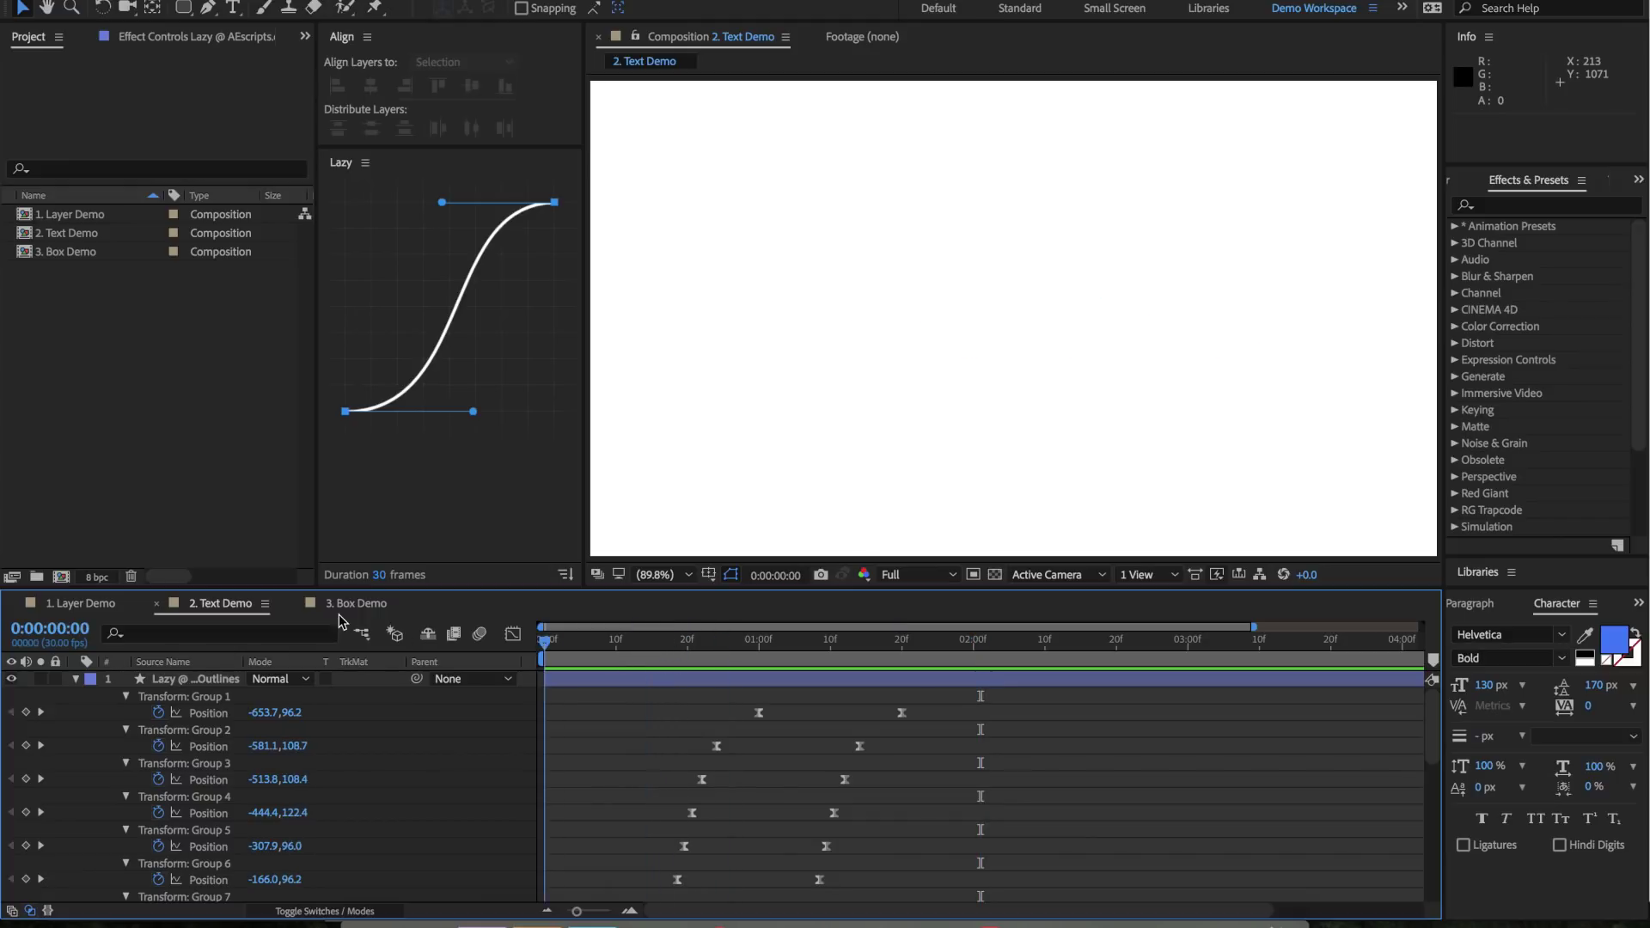
key("ctrl+alt+a")
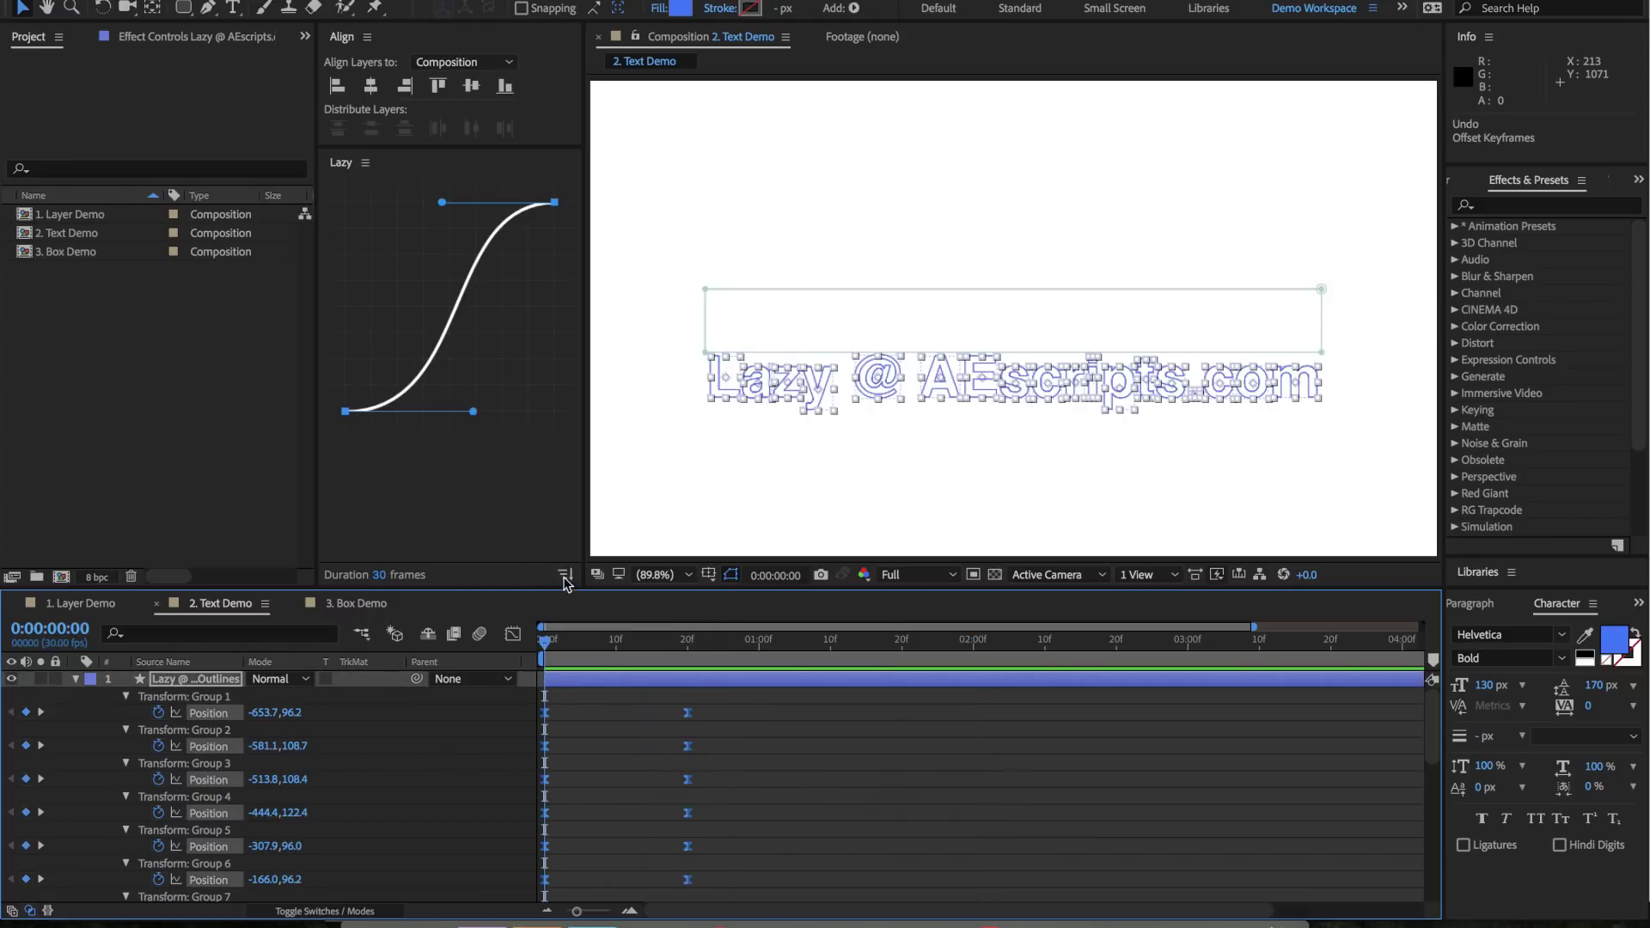
left_click(565, 576)
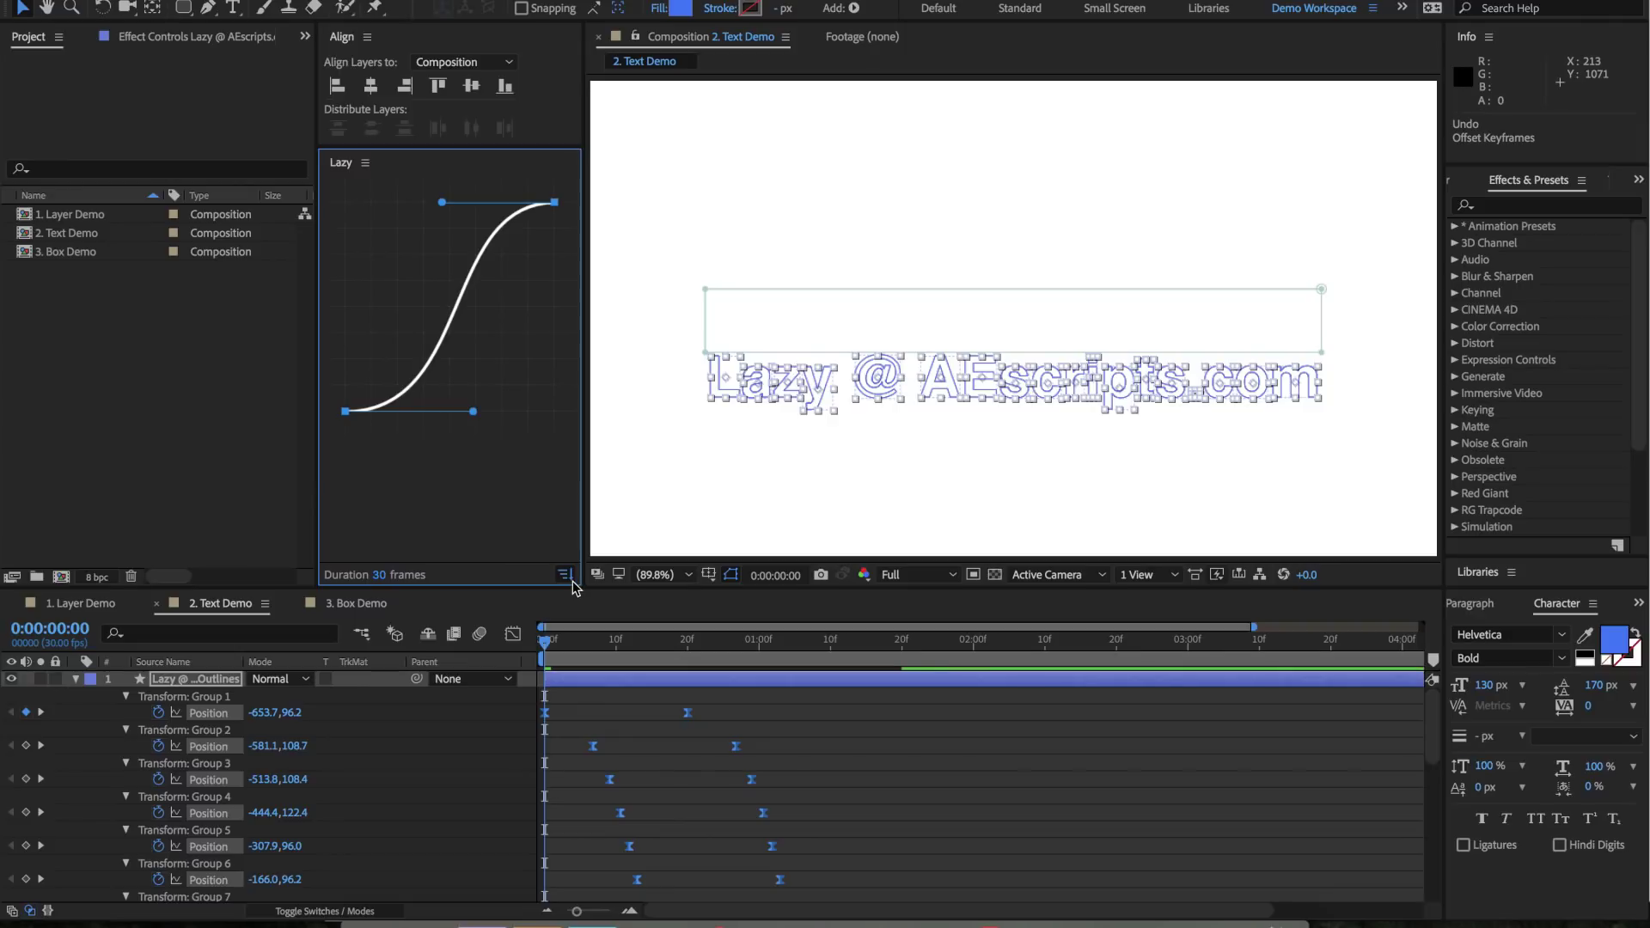
Preview the new first-to-last letter reveal twice and scrub back through it
left_click(551, 652)
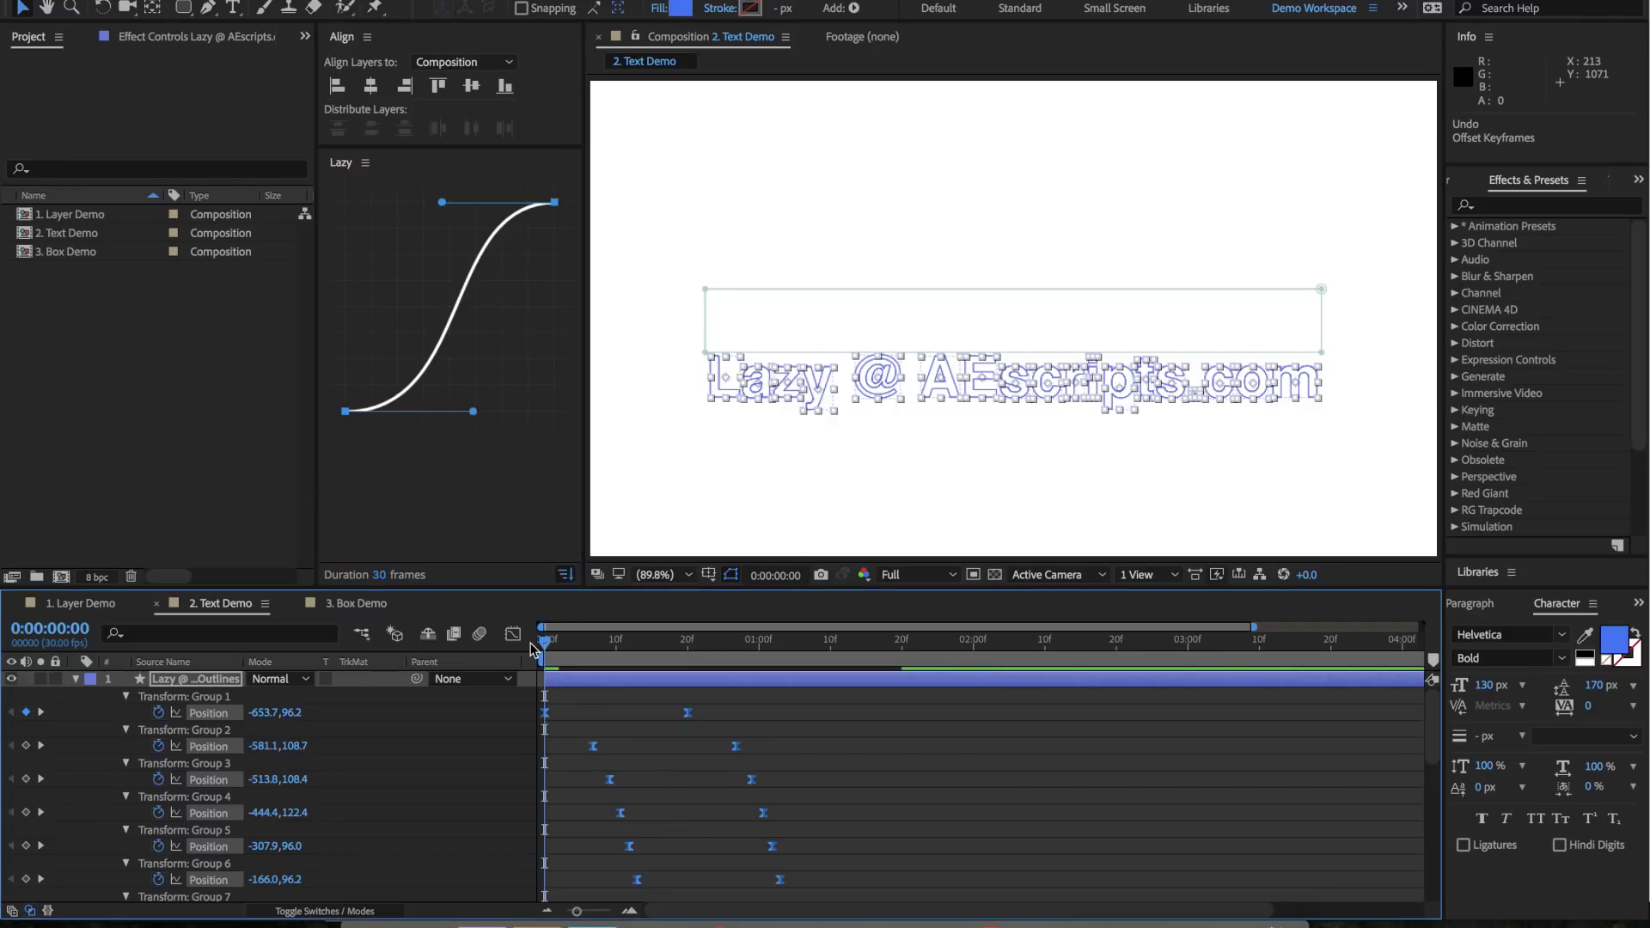
key("space")
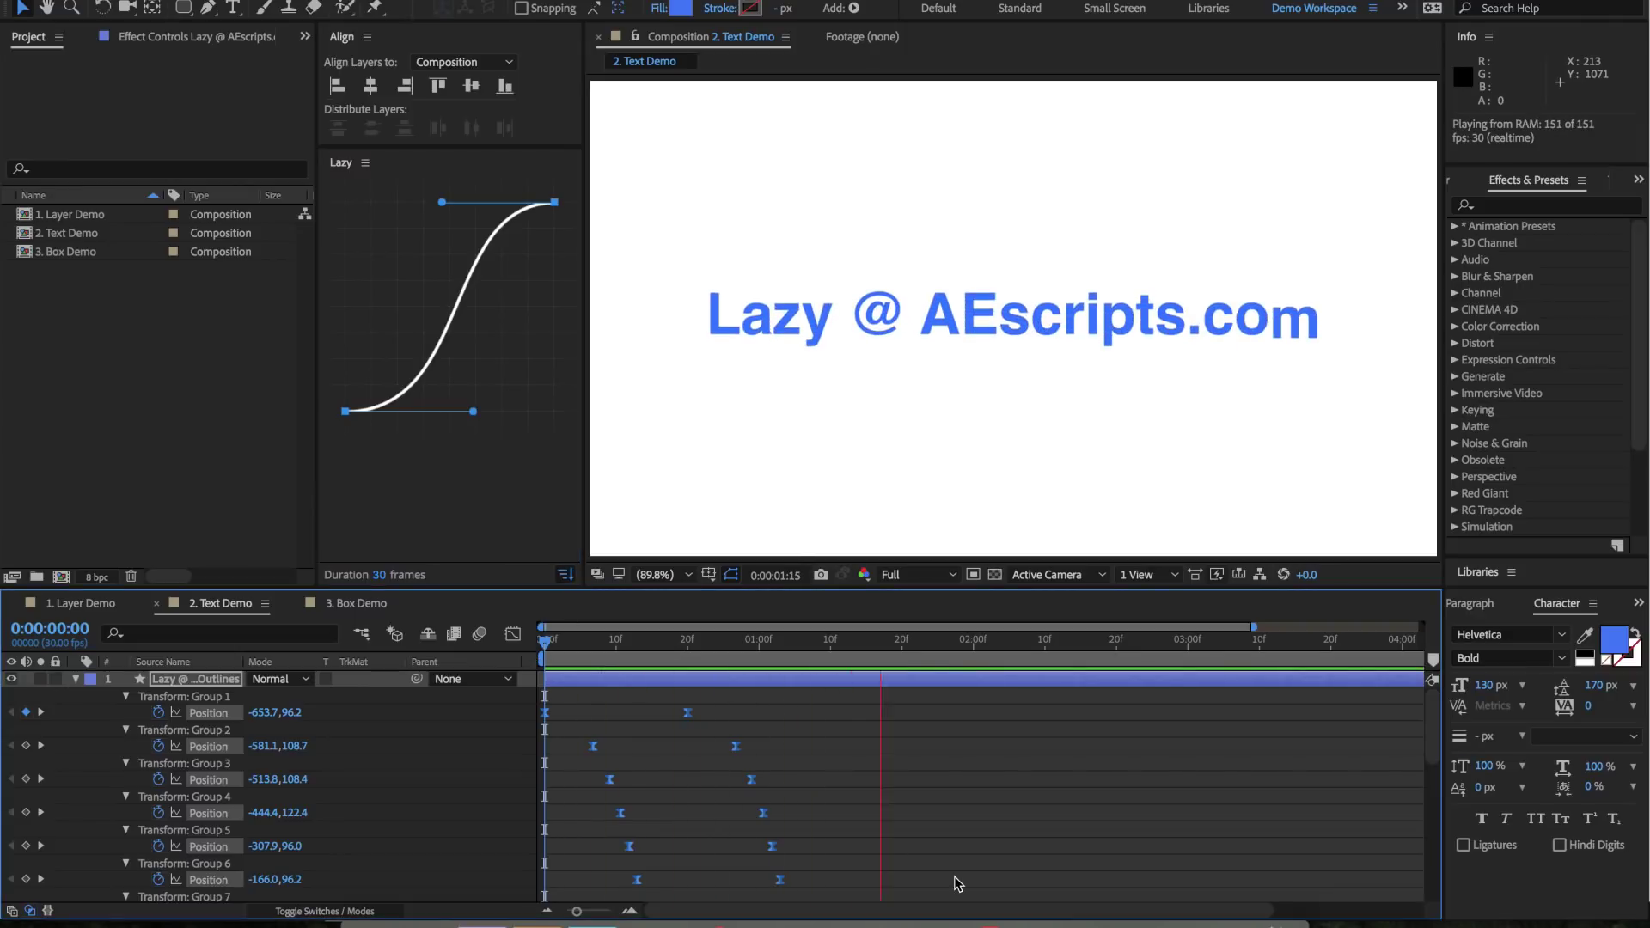
key("space")
left_click(552, 638)
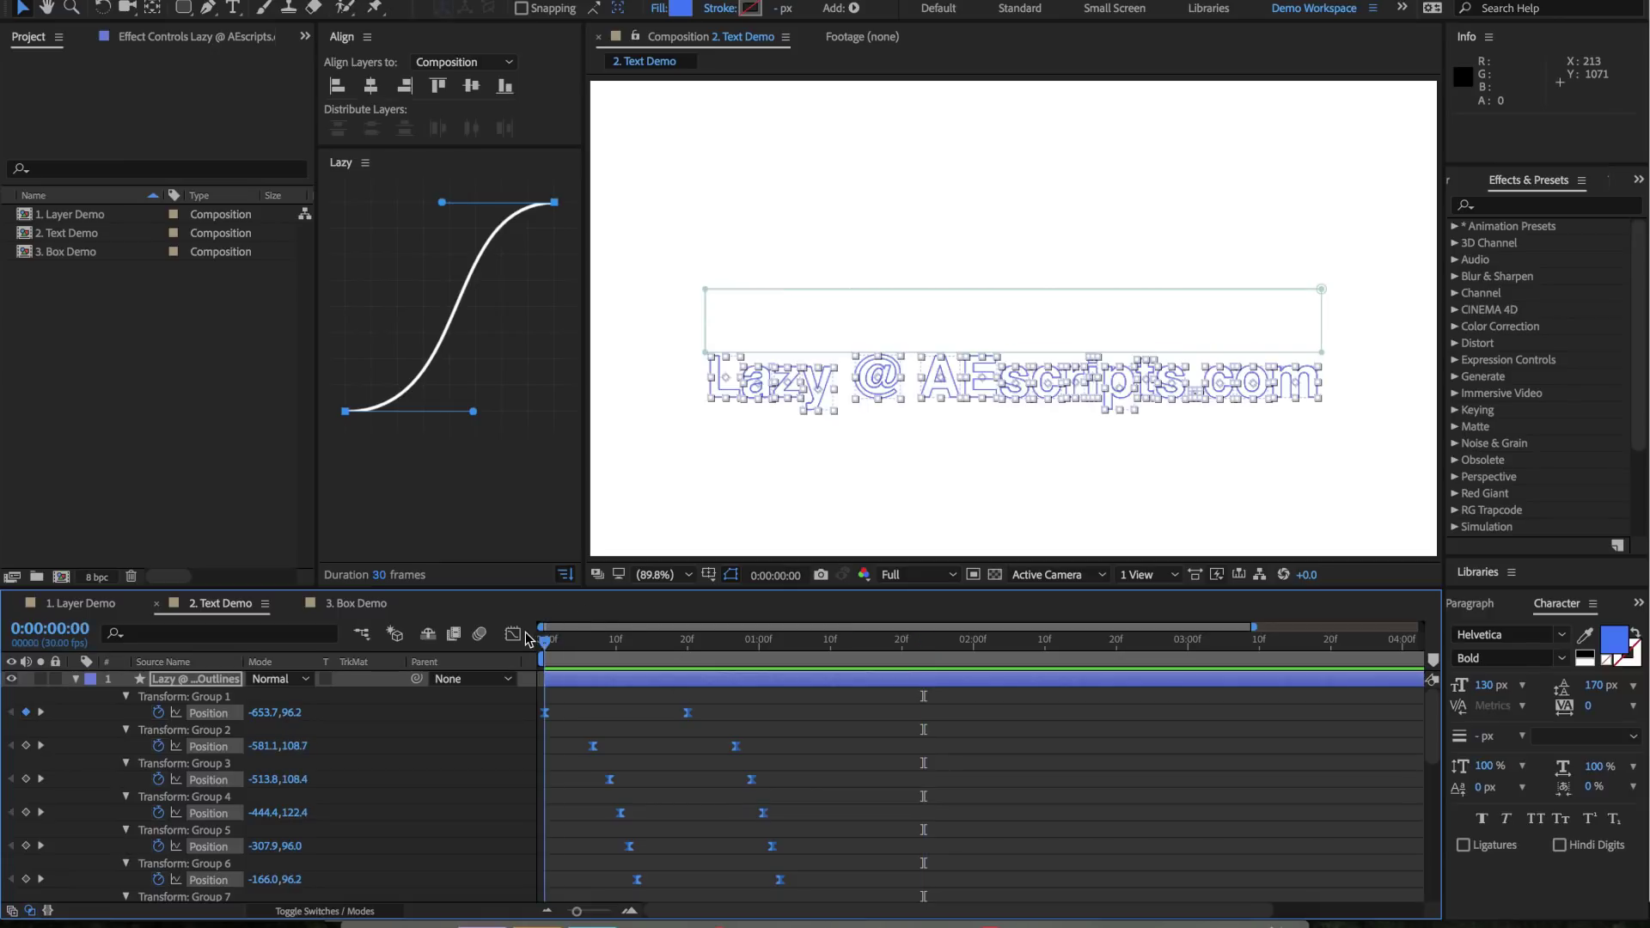
key("space")
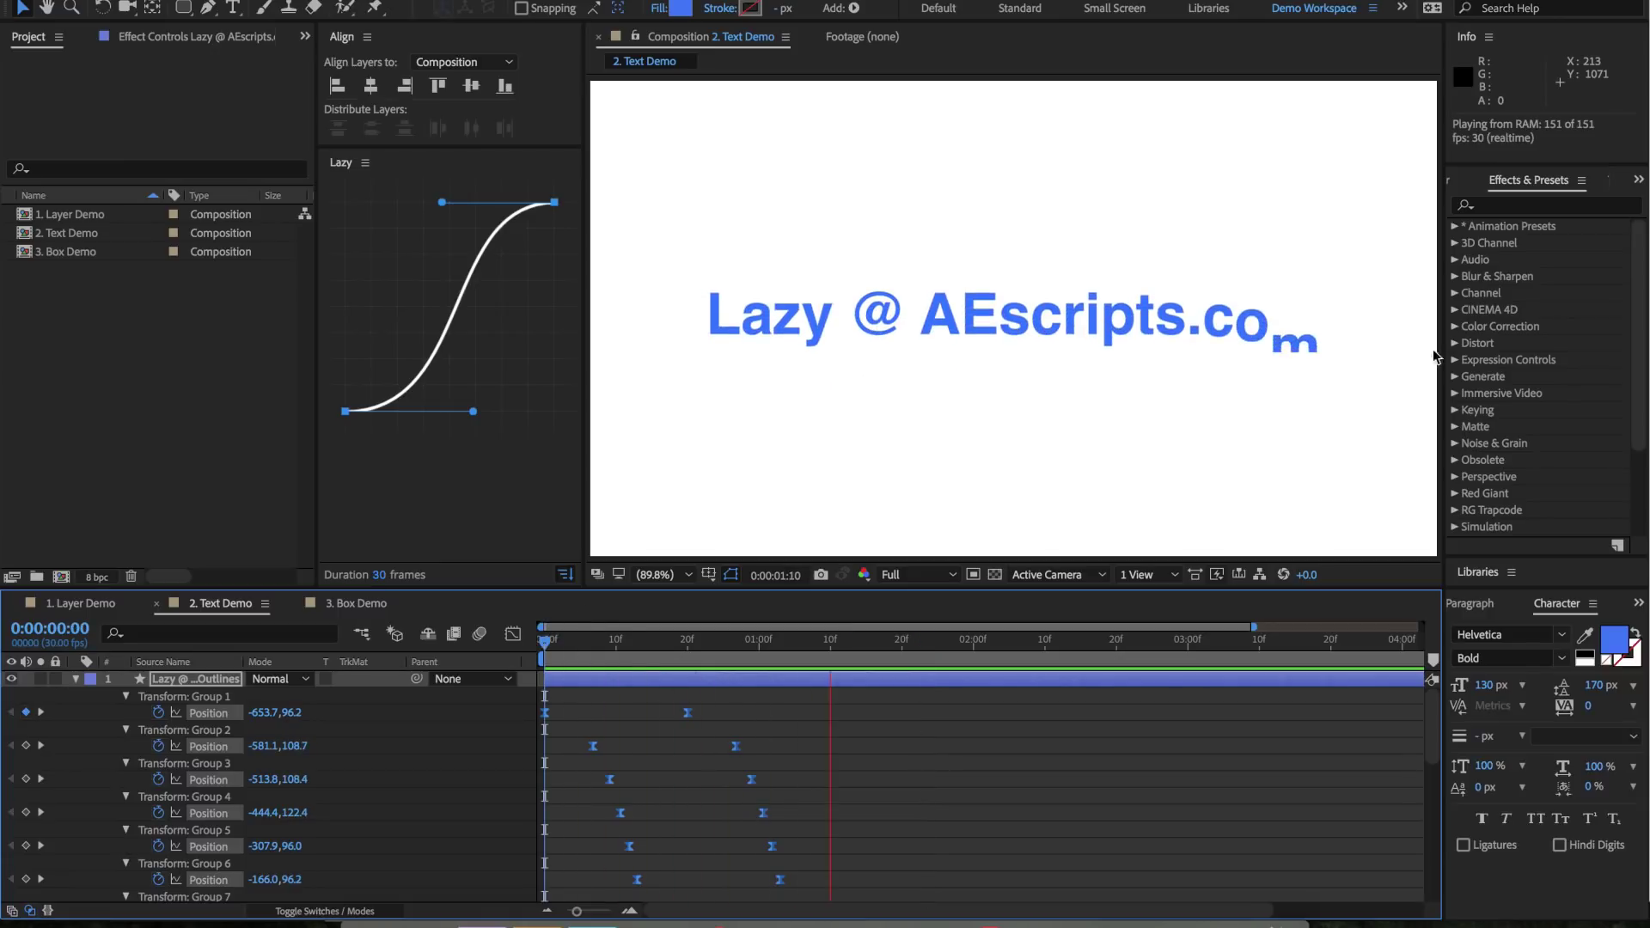
key("space")
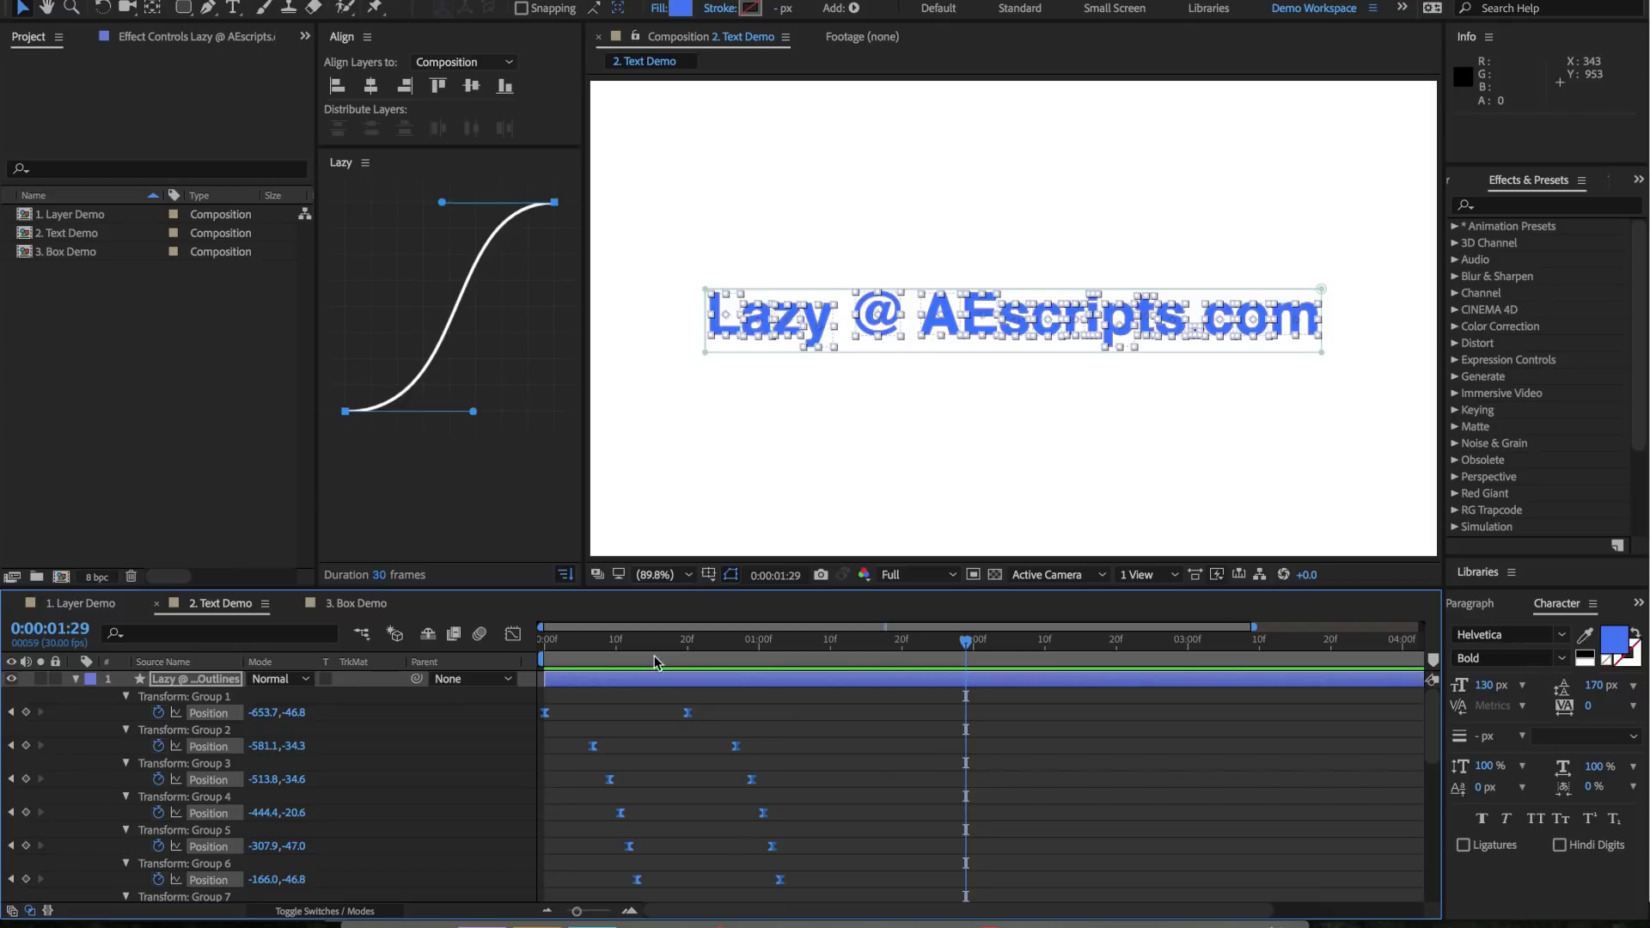
left_click_drag(616, 646, 679, 652)
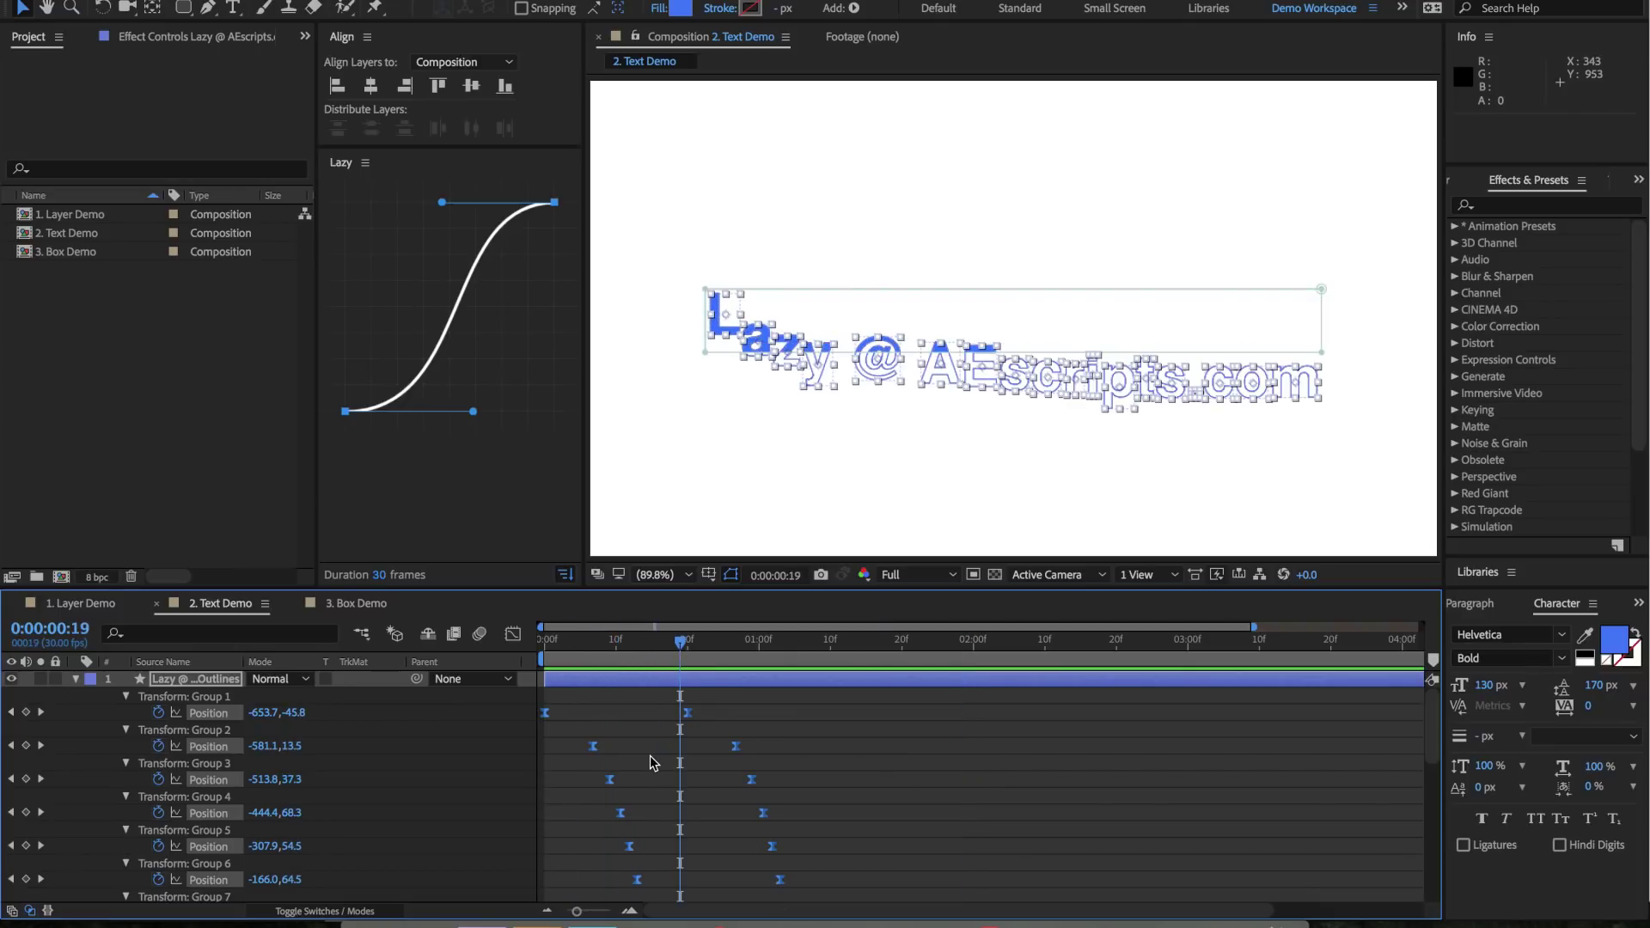
Expand the timeline to check all letter groups, replay the reveal, and return to frame 0
scroll(650, 756, "down", 3)
key("grave")
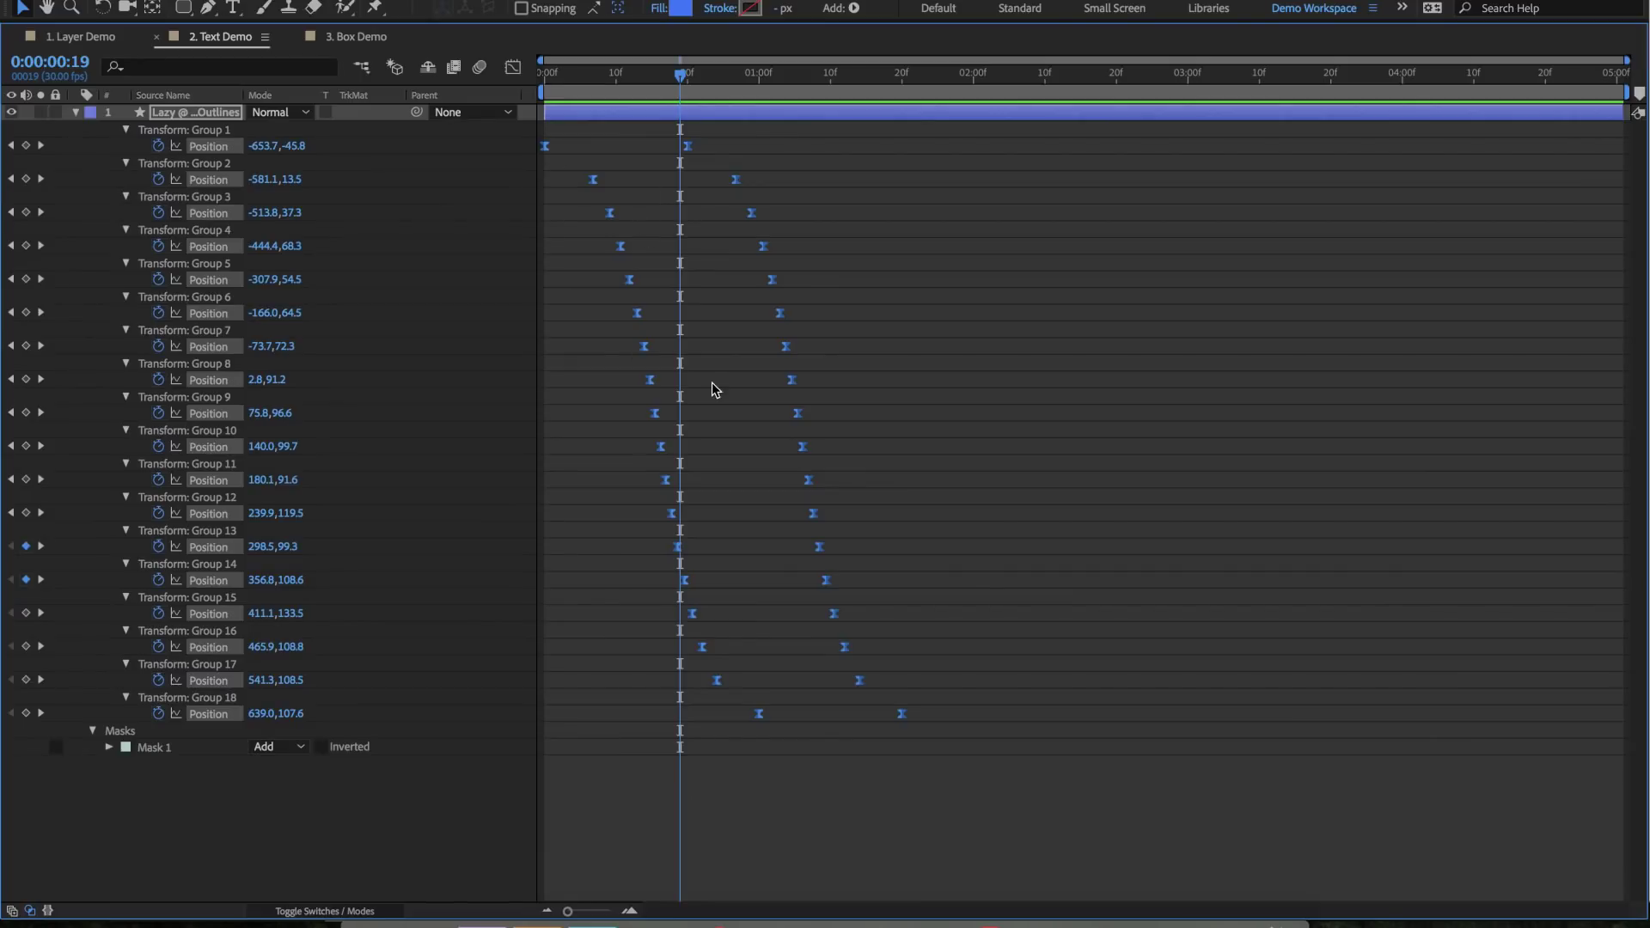
key("grave")
left_click_drag(679, 640, 772, 655)
key("space")
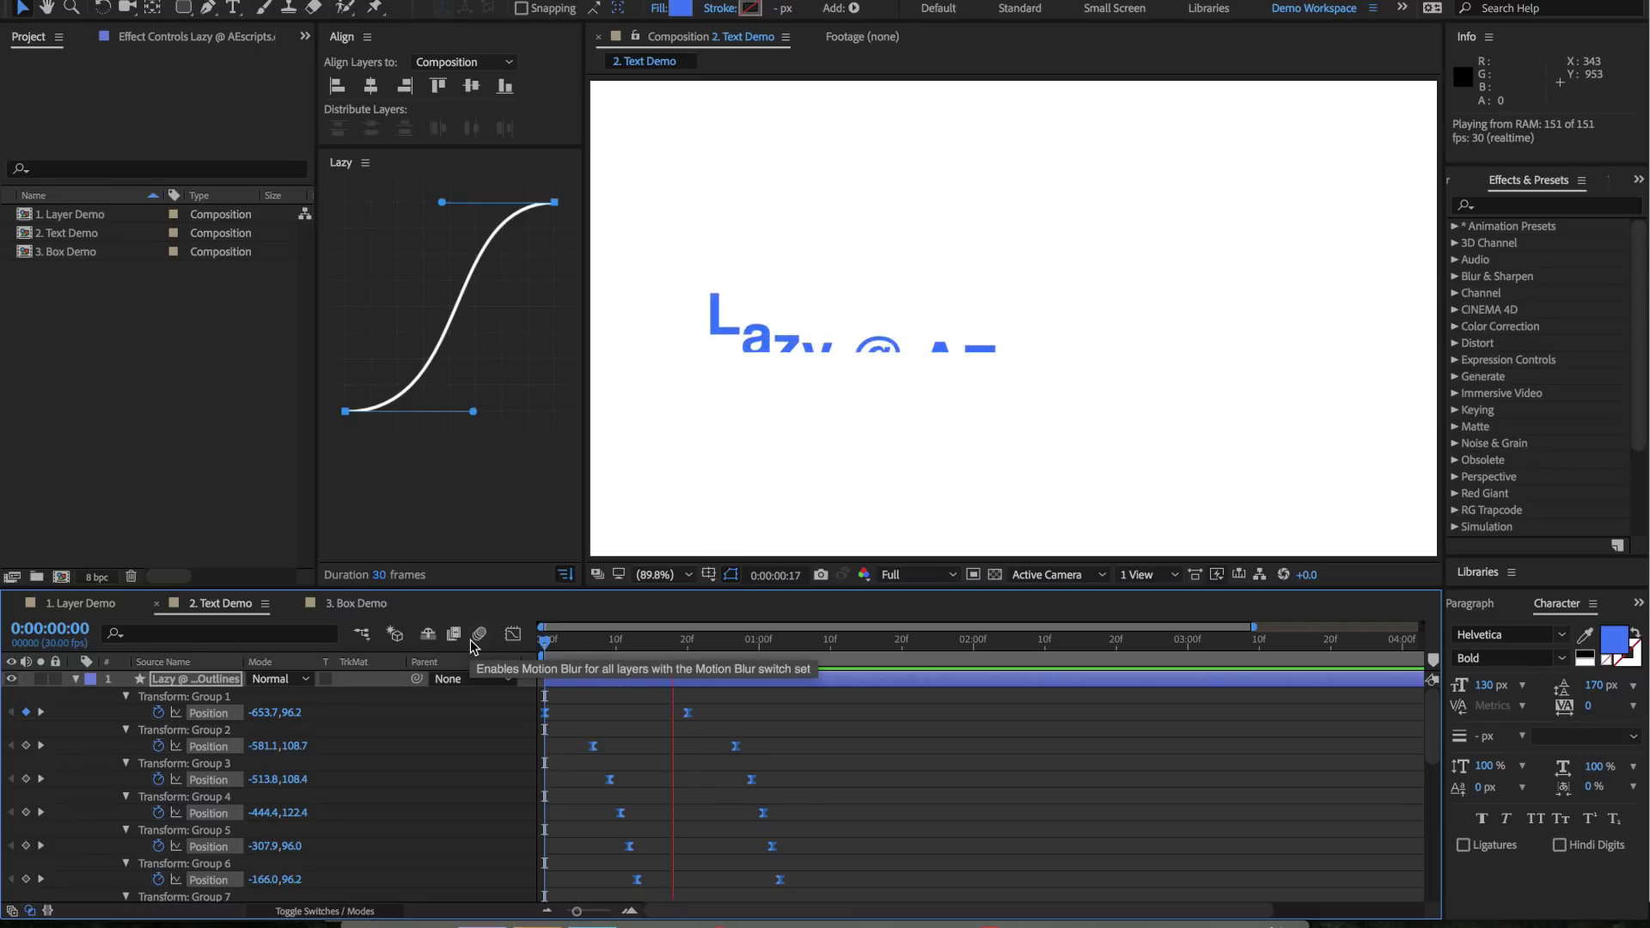
key("space")
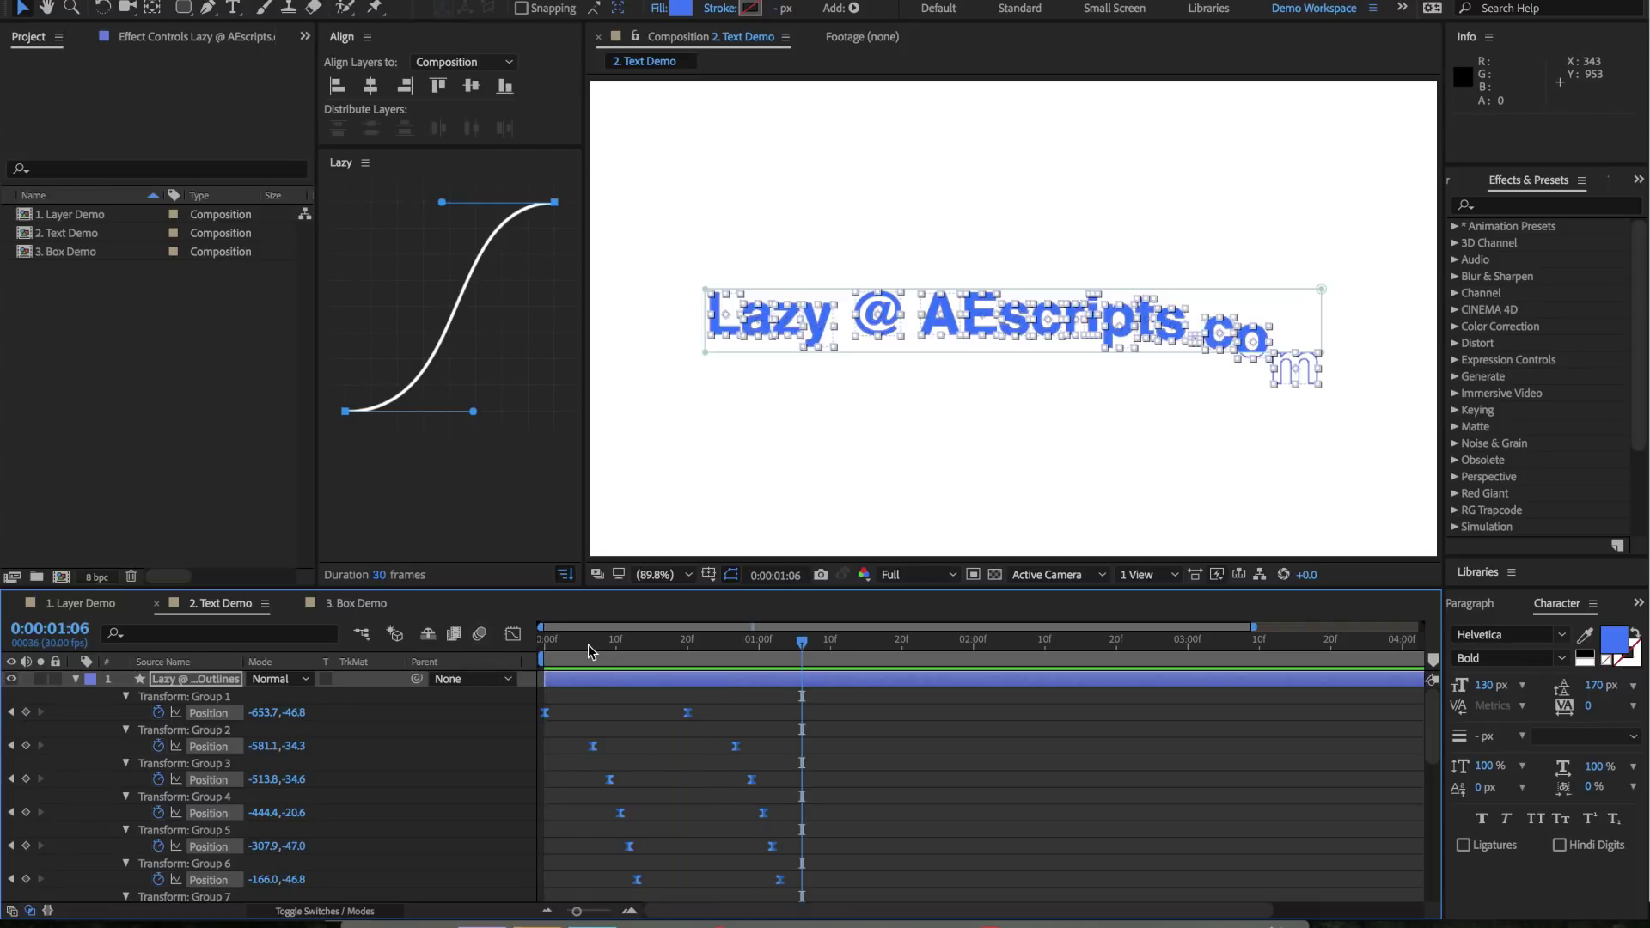
key("Home")
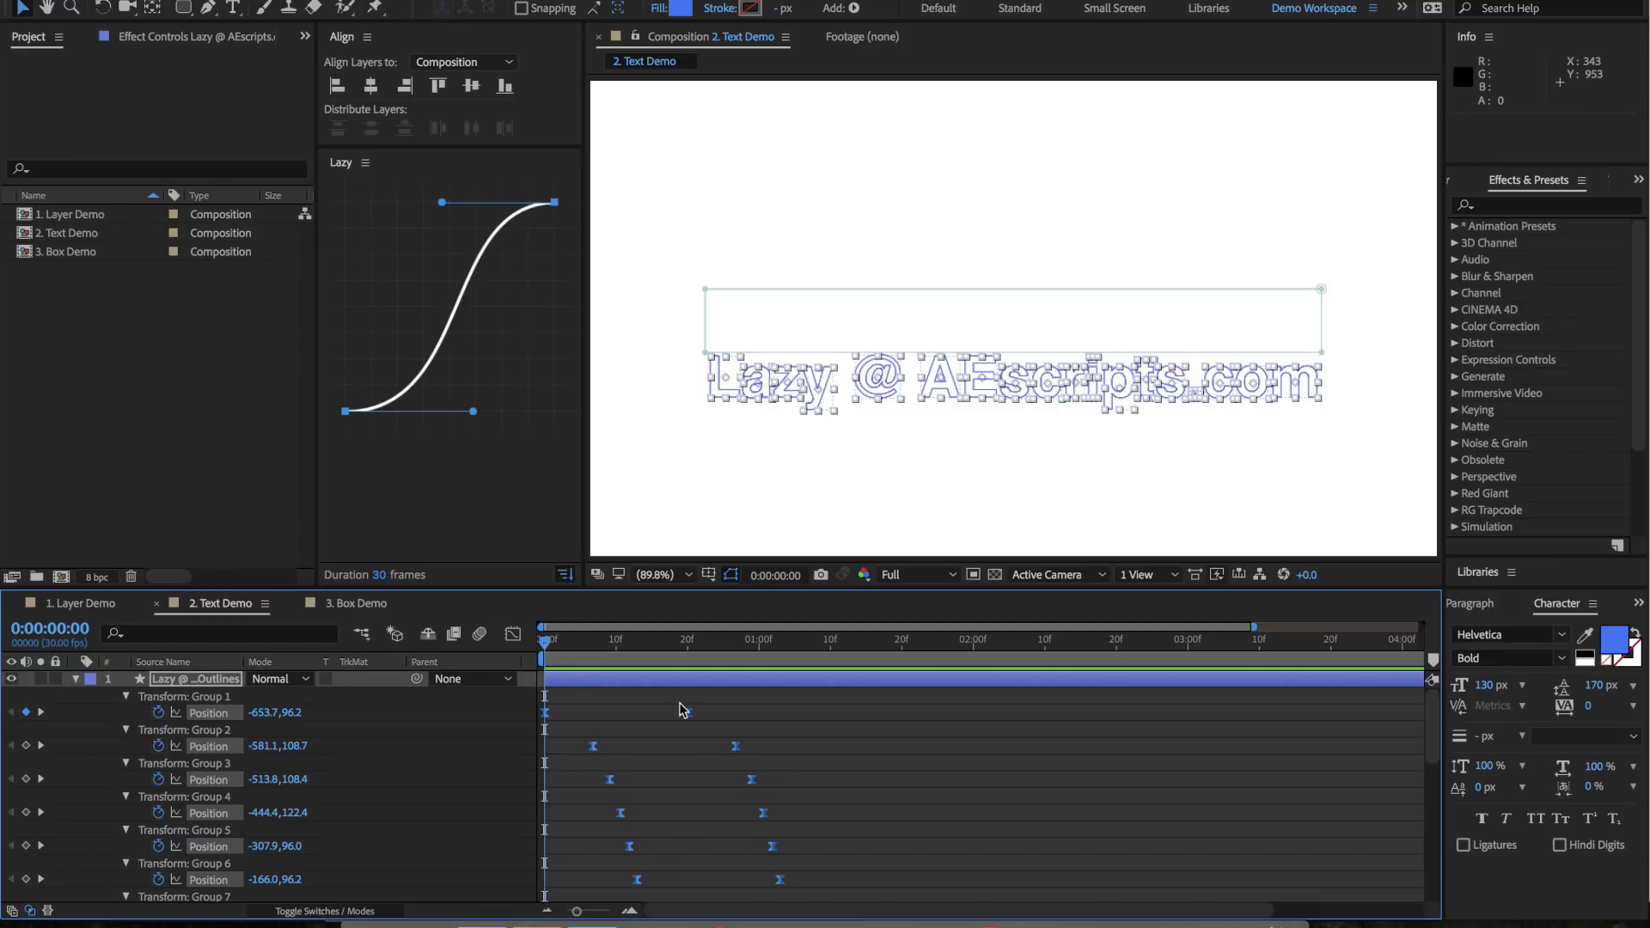
scroll(693, 679, "down", 3)
scroll(693, 679, "up", 3)
Set the Lazy stagger duration to 10 frames and preview the text
left_click(380, 575)
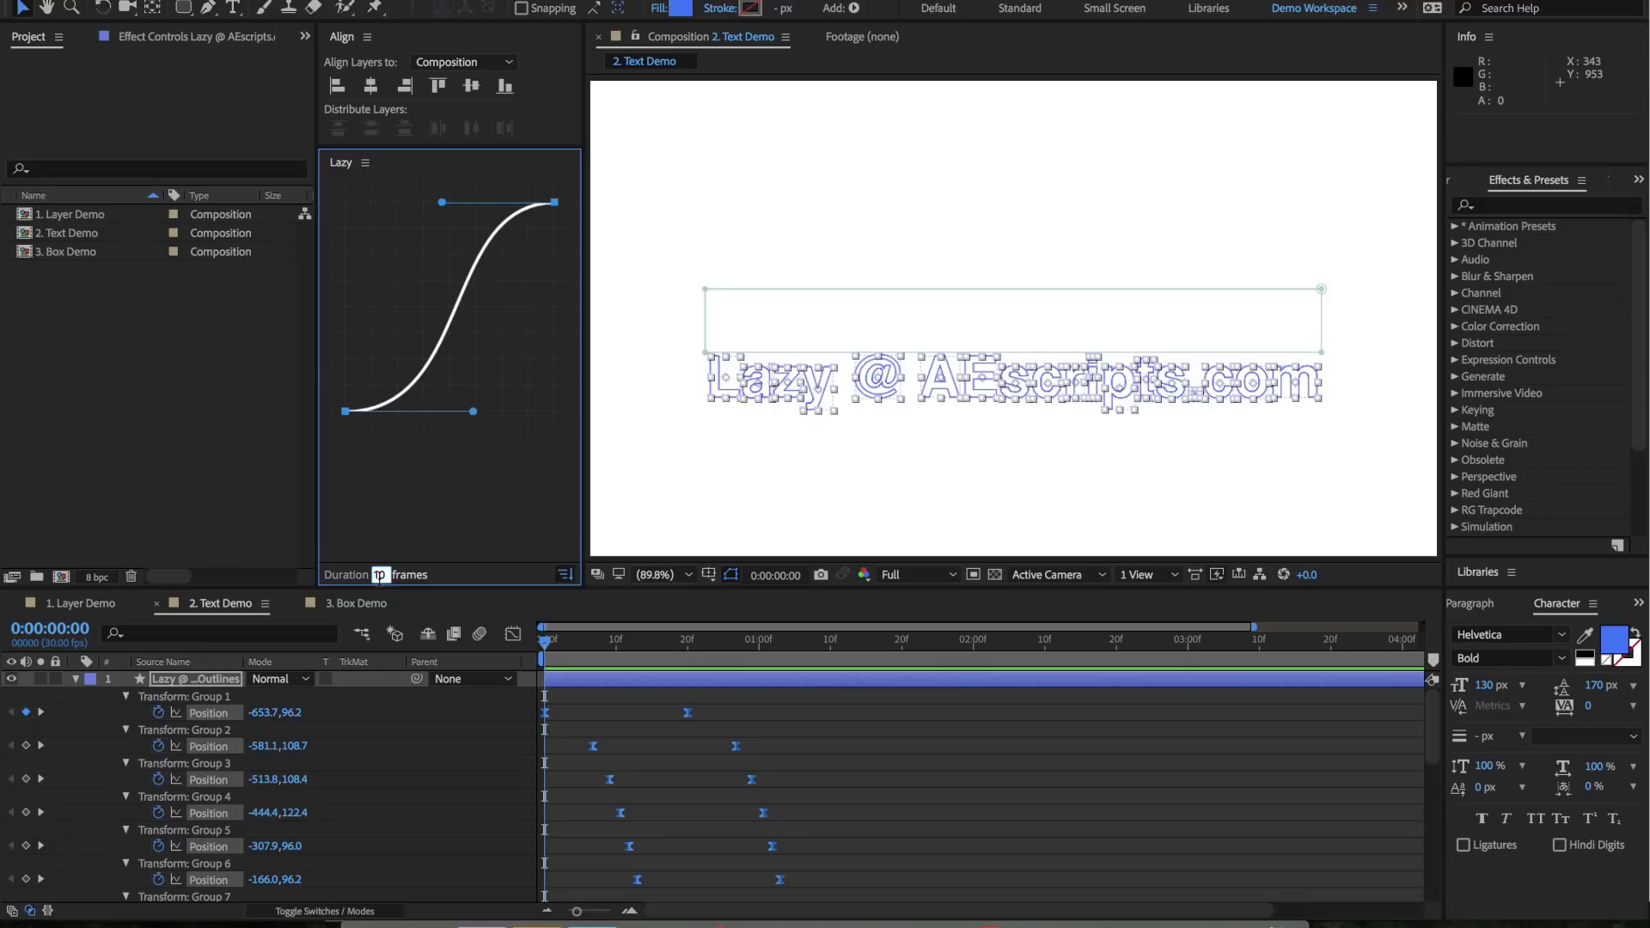
key("Return")
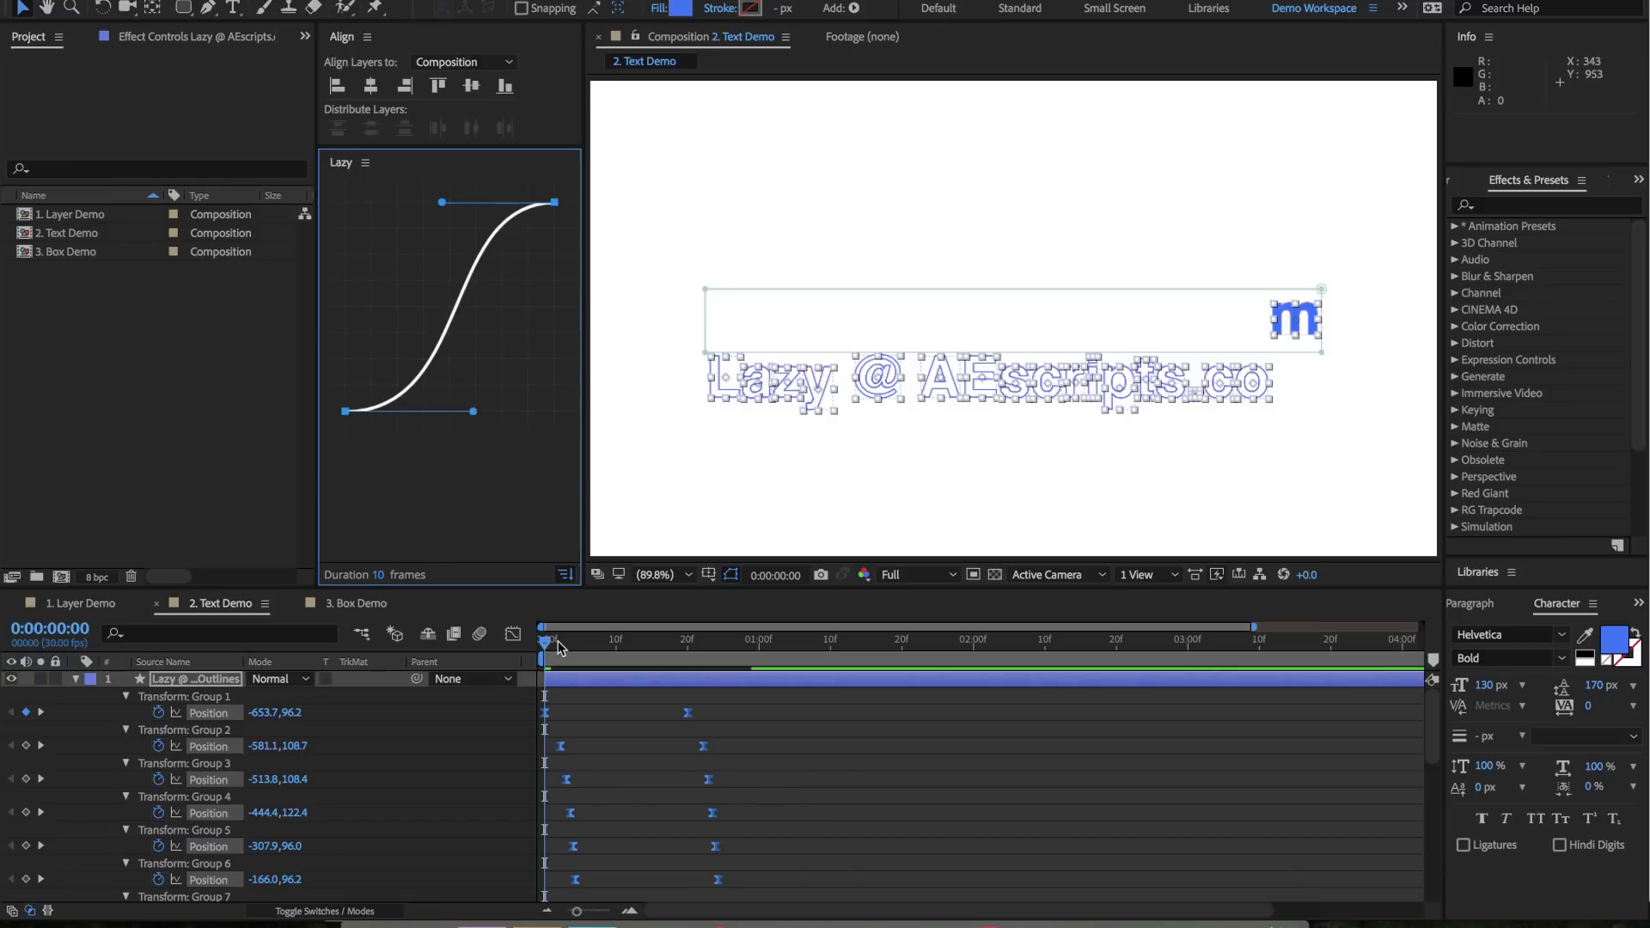
left_click(559, 648)
key("space")
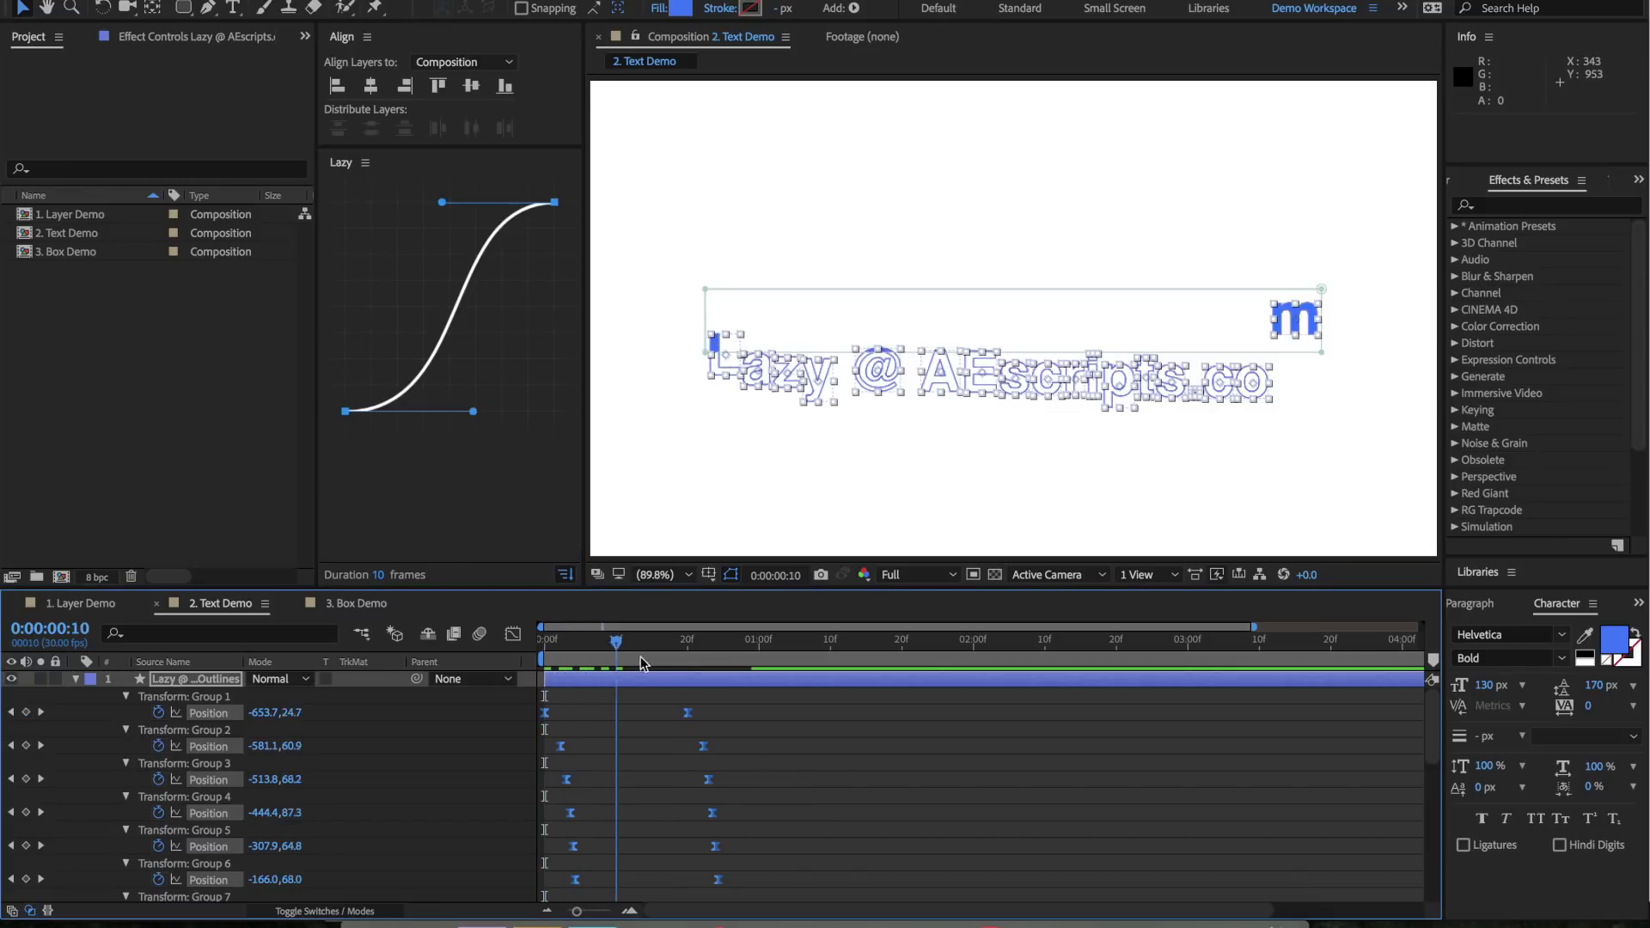
left_click(745, 672)
Undo the old offset, reapply the 10-frame stagger, and preview the quicker cascade from the start
scroll(760, 763, "down", 5)
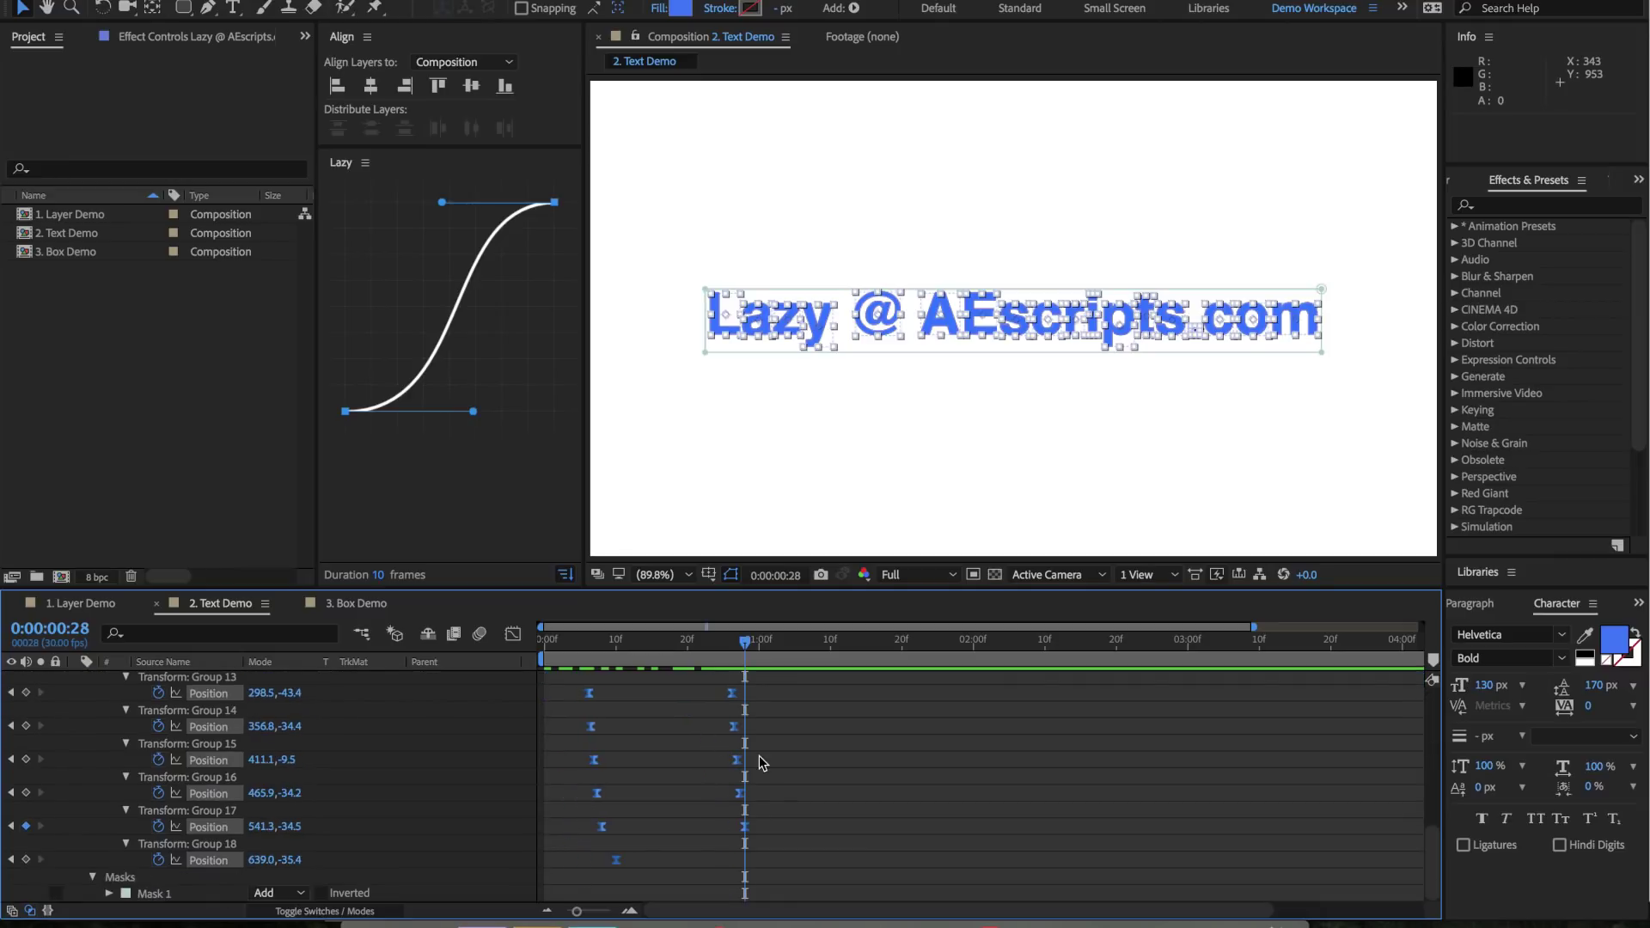
key("ctrl+z")
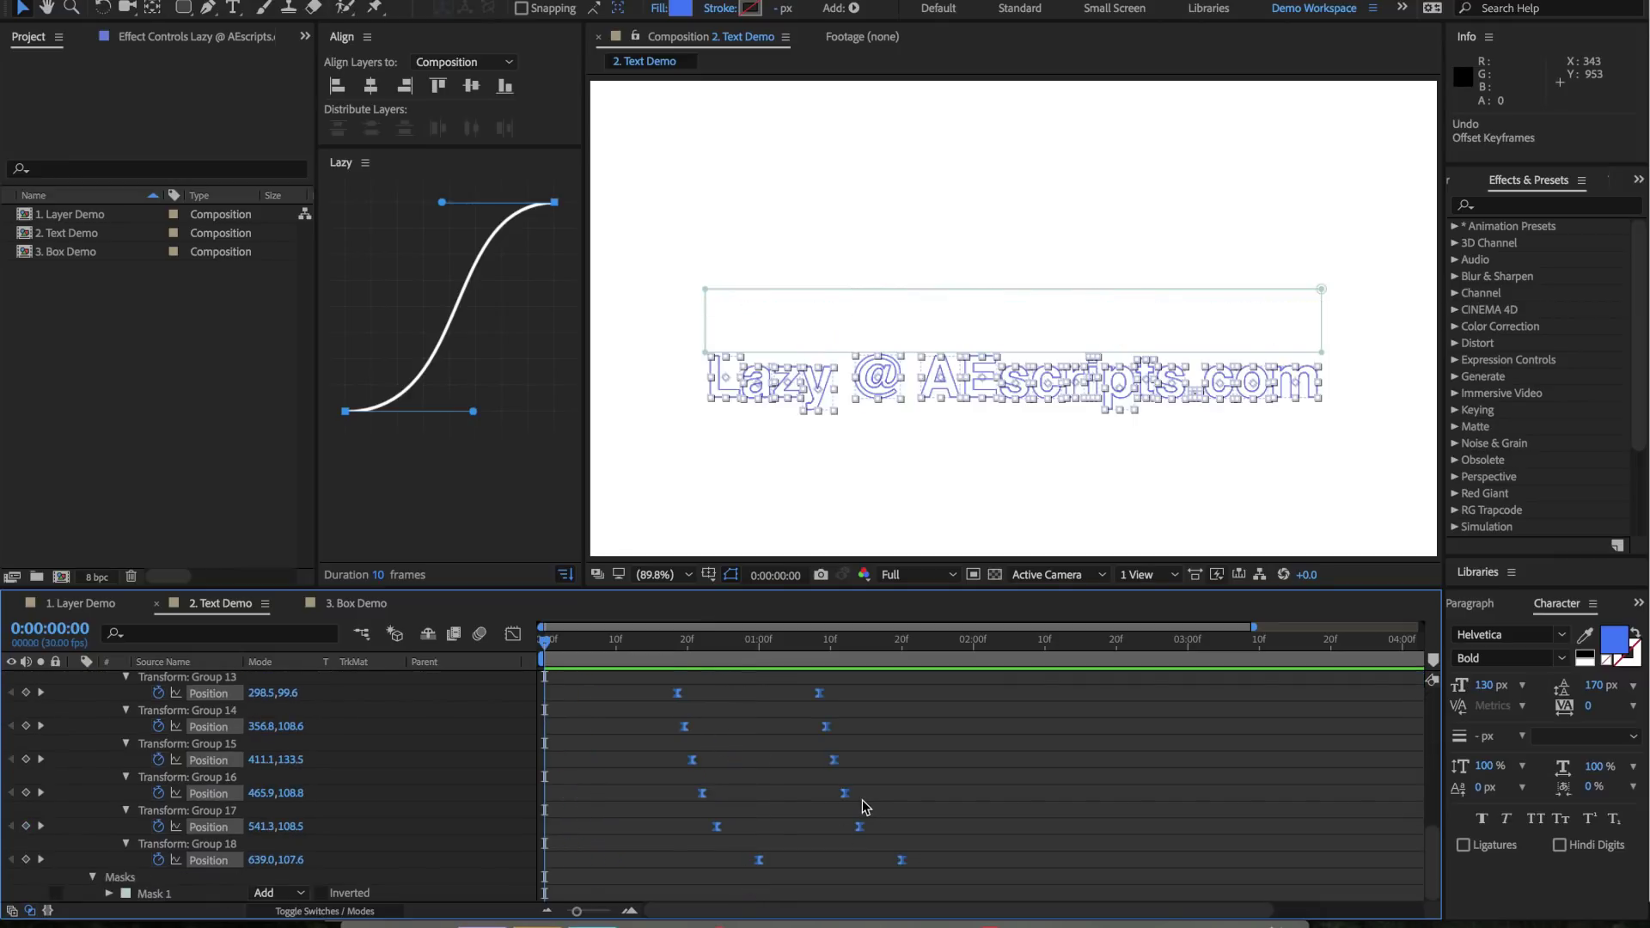
key("ctrl+z")
scroll(643, 811, "up", 5)
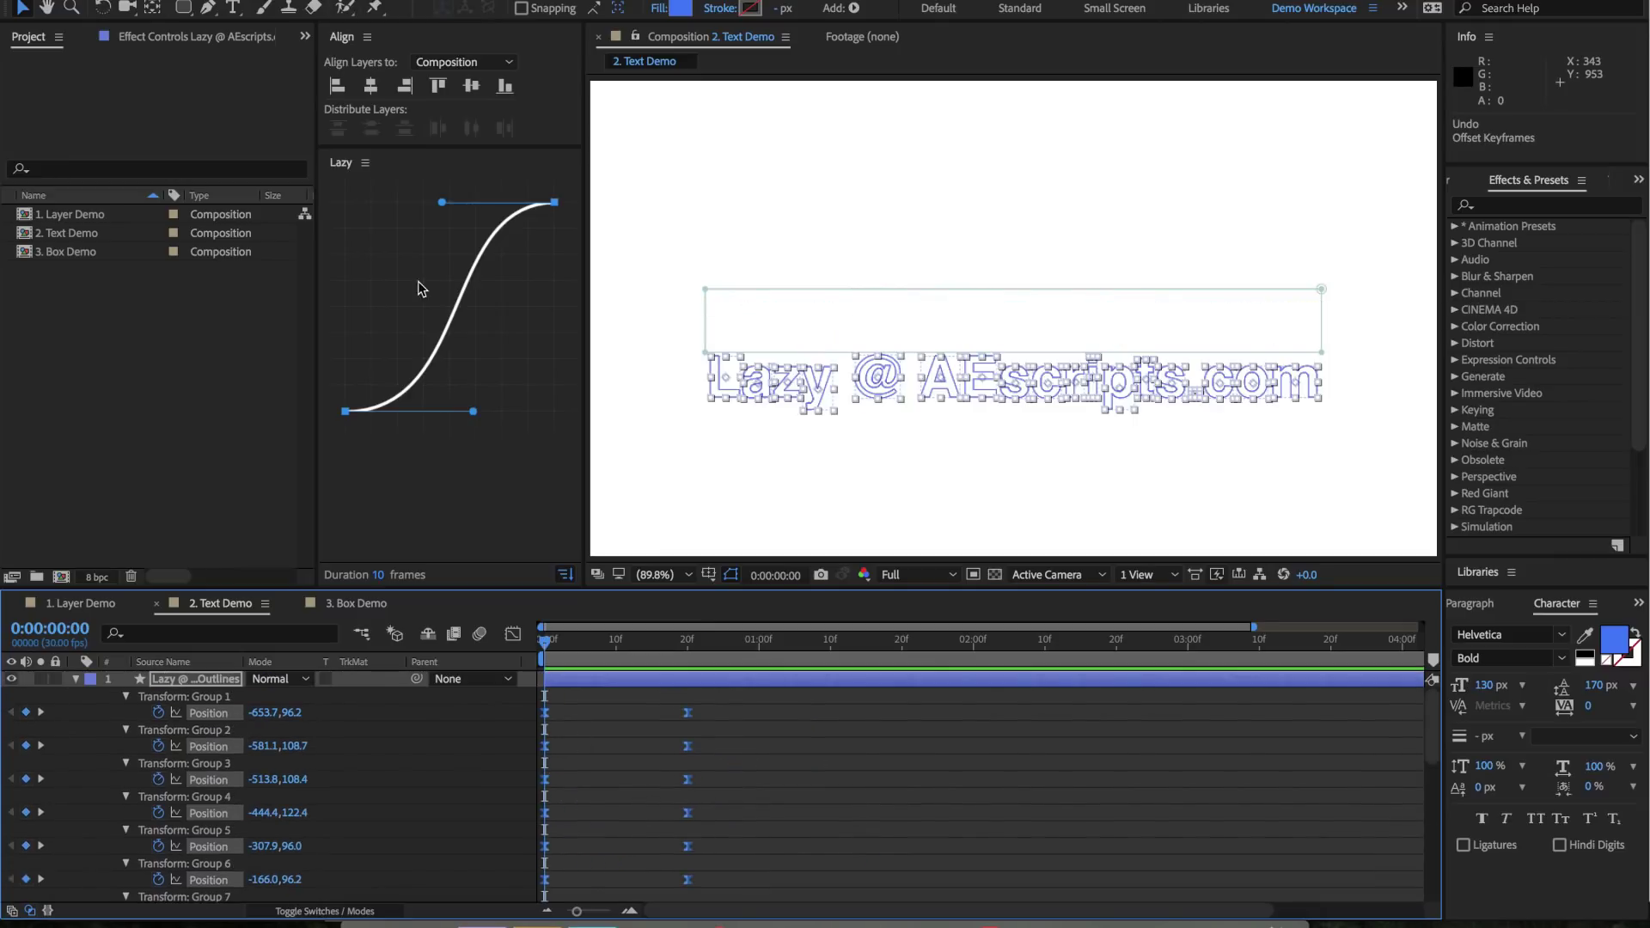
left_click(477, 421)
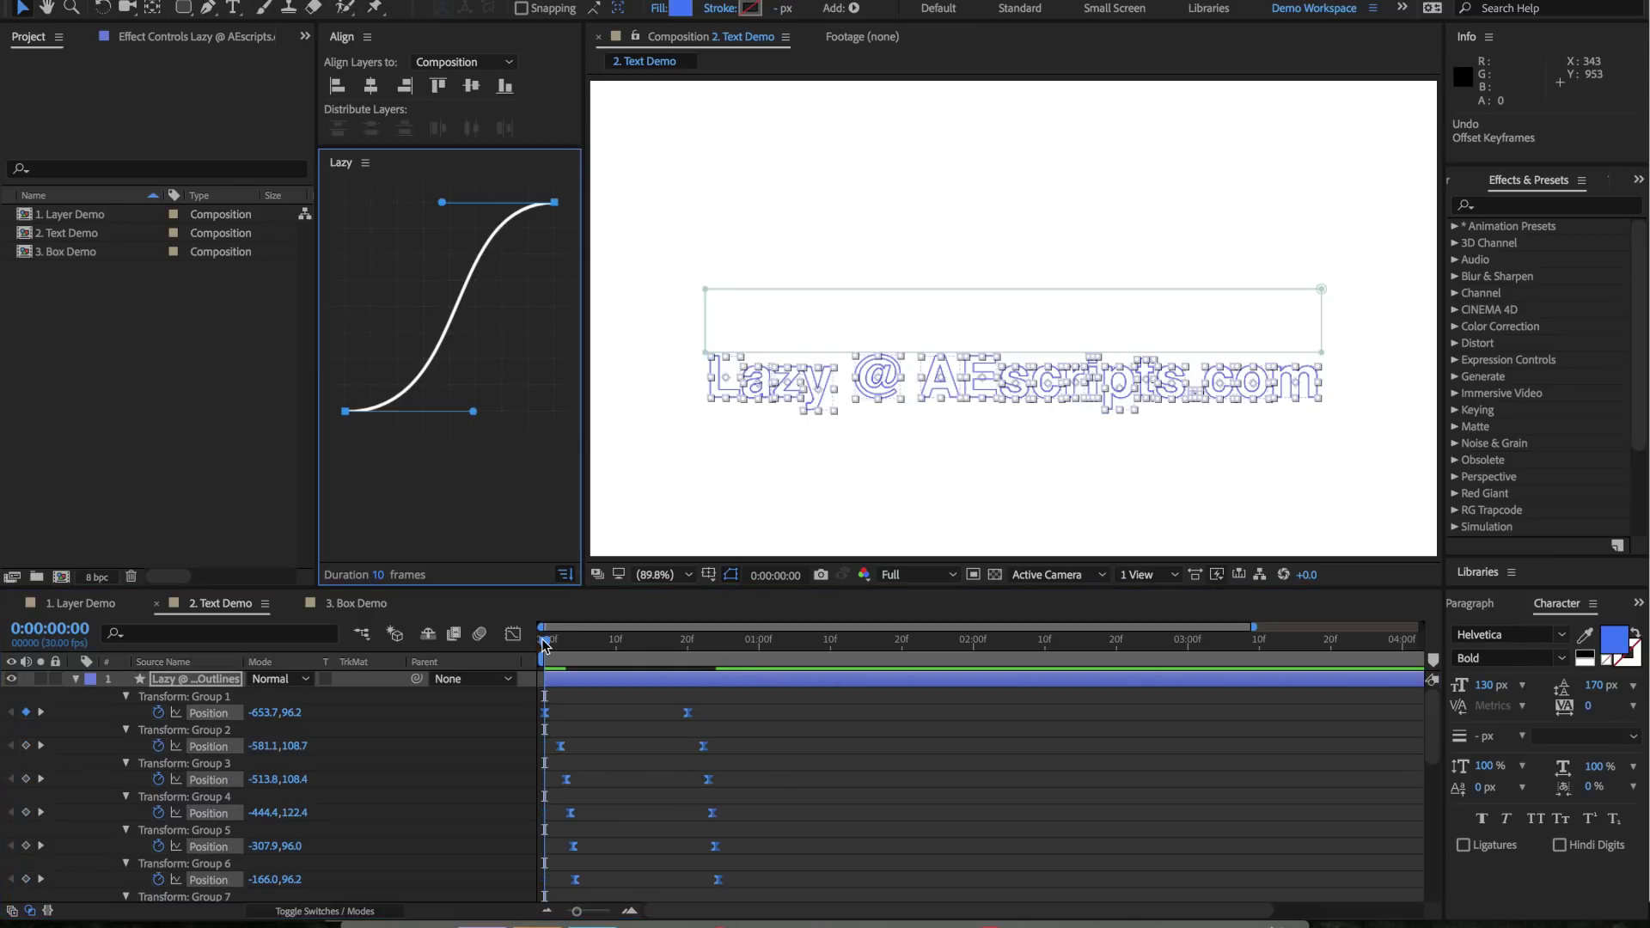
key("space")
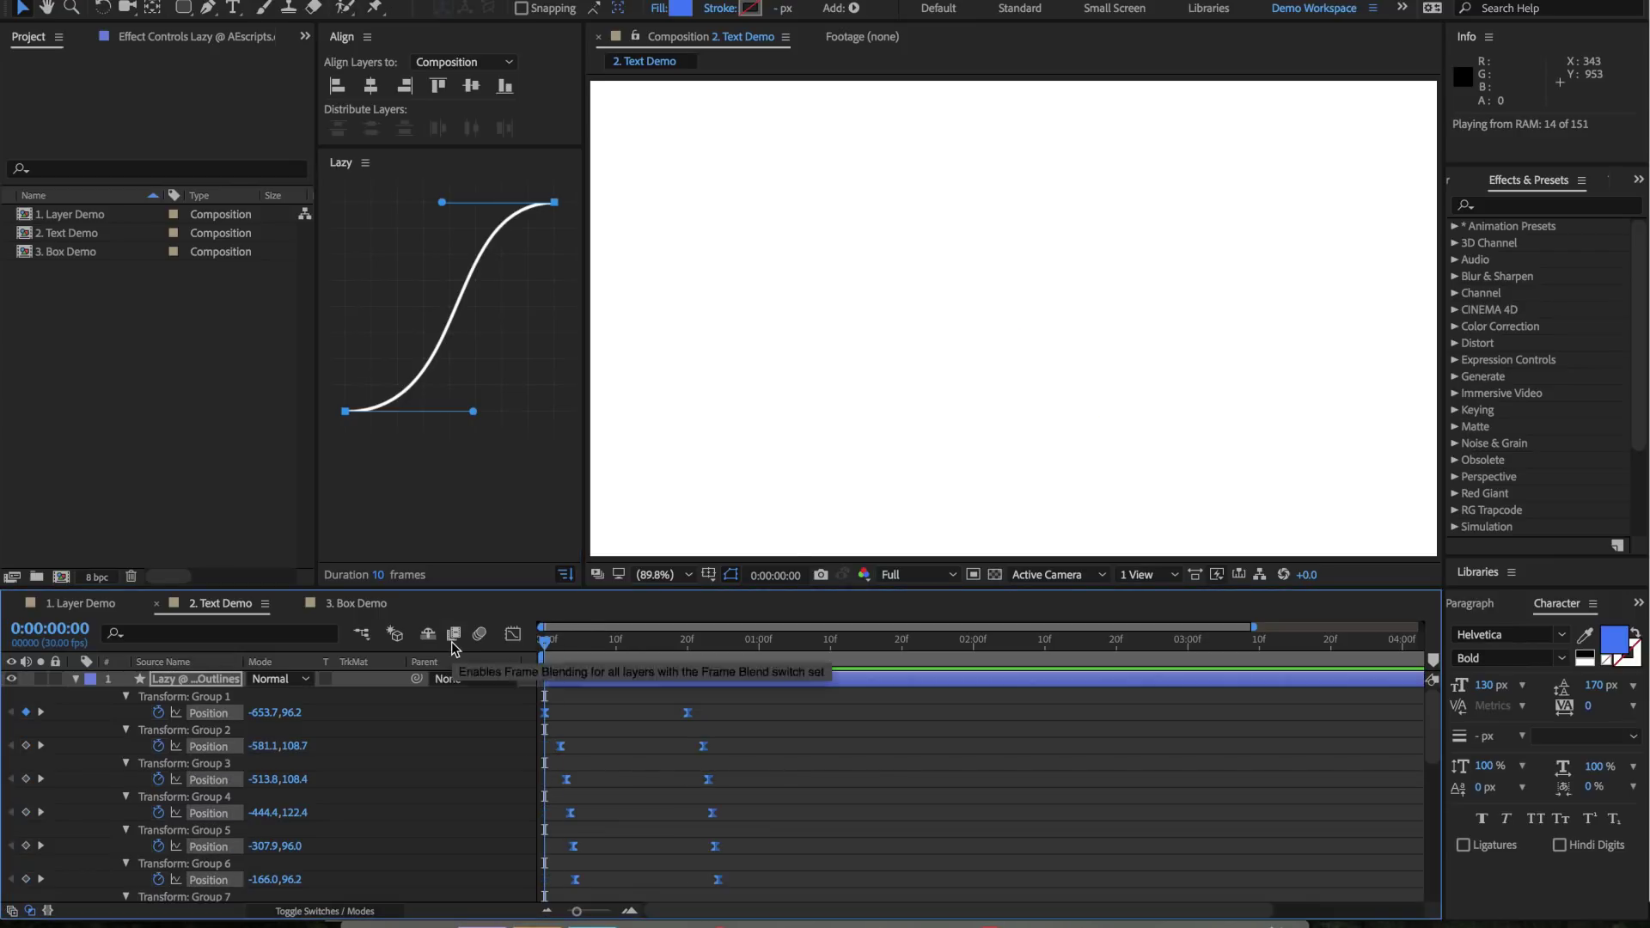
key("space")
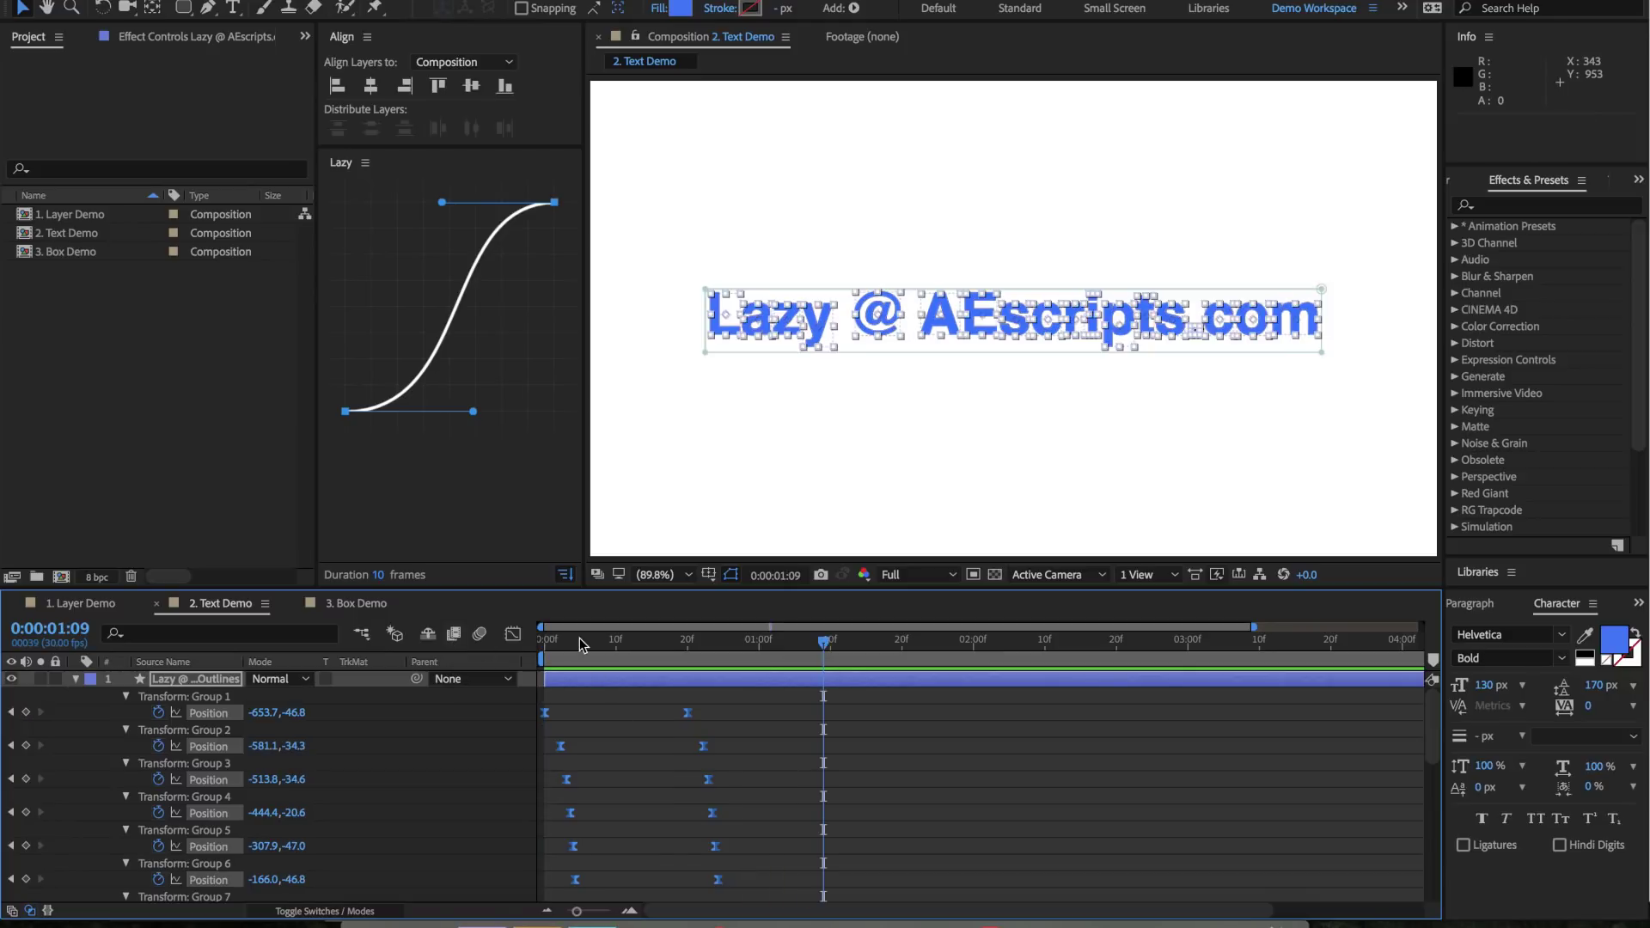
key("space")
key("space")
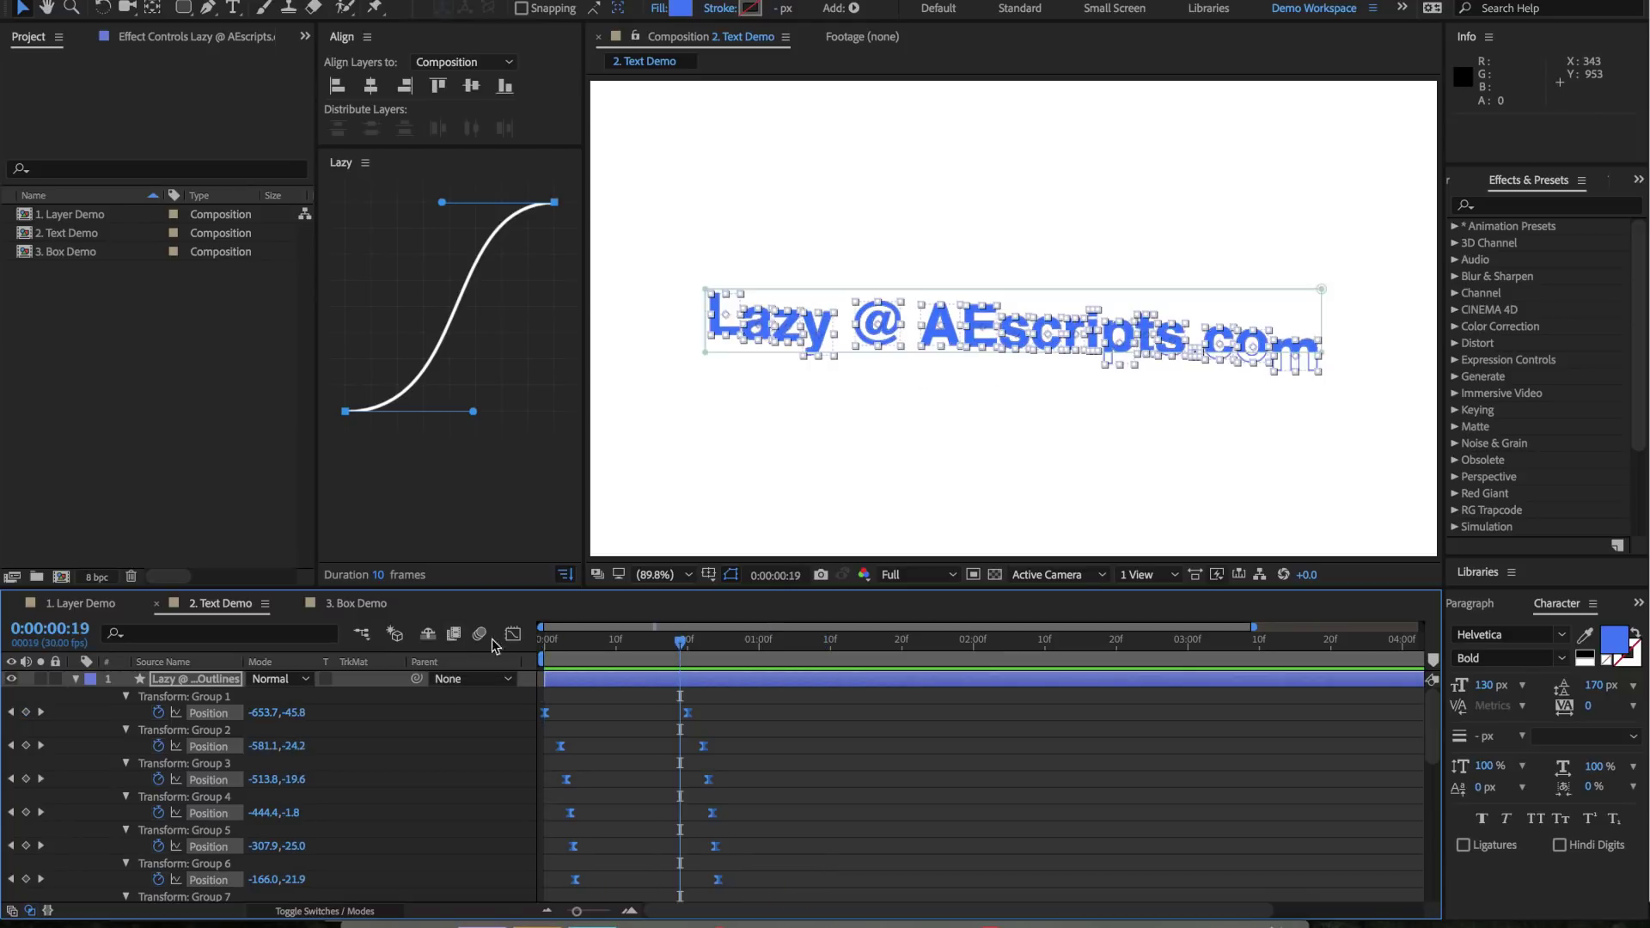
left_click_drag(591, 641, 543, 662)
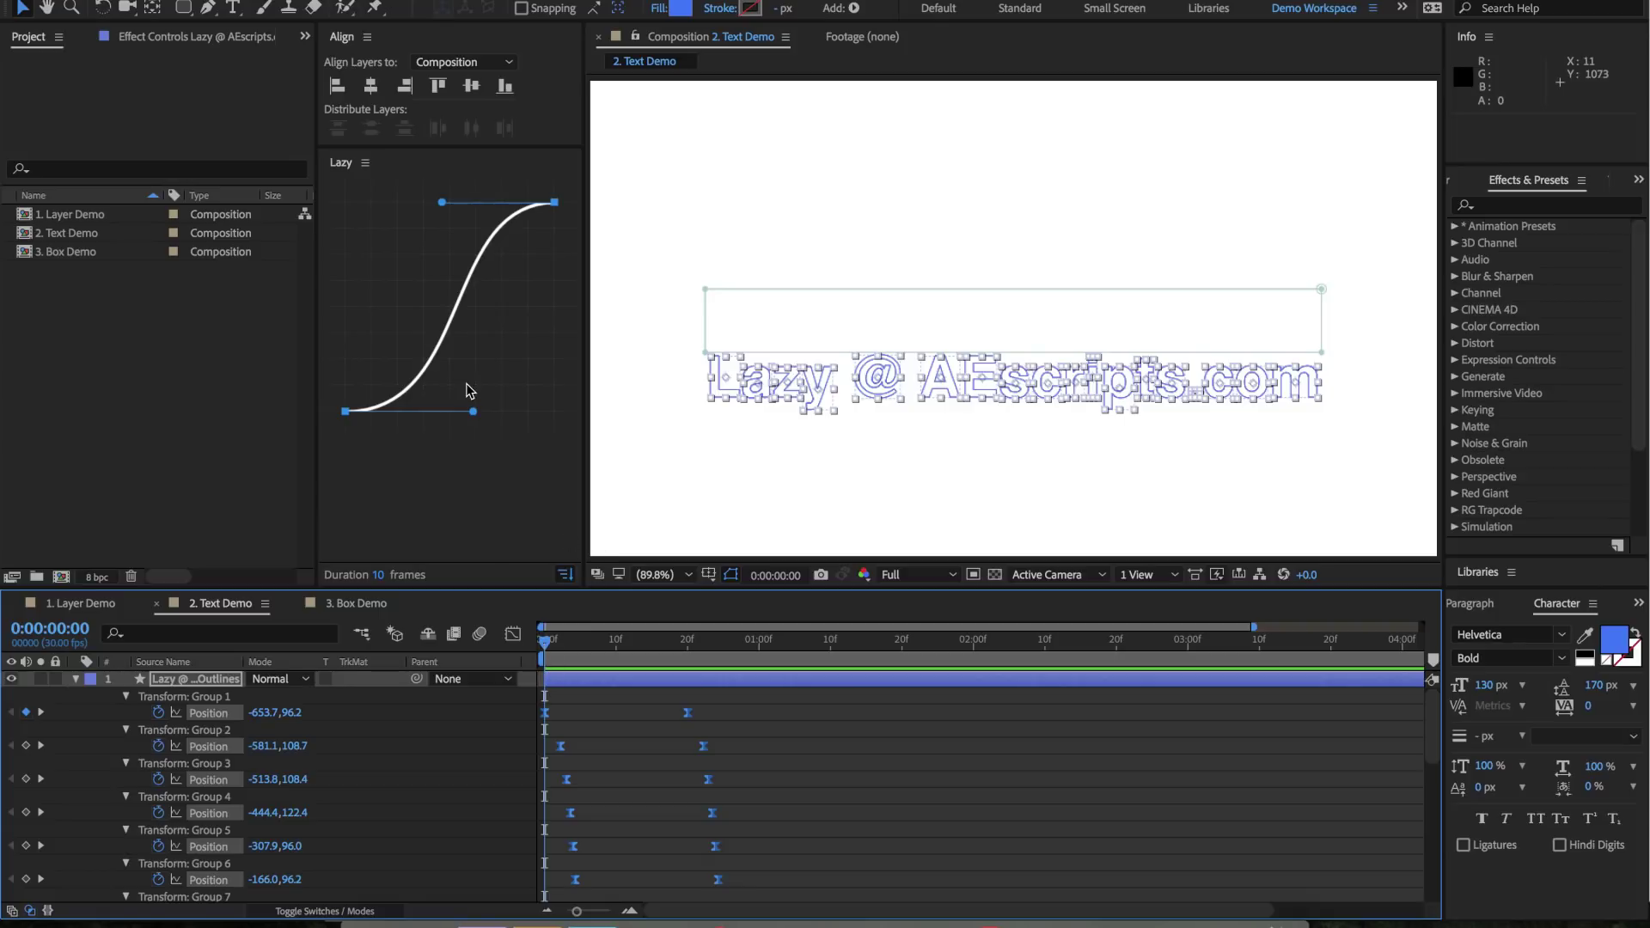
Undo the stagger, switch the Lazy curve to ease-out, check frame 6, and preview from frame 0
key("ctrl+z")
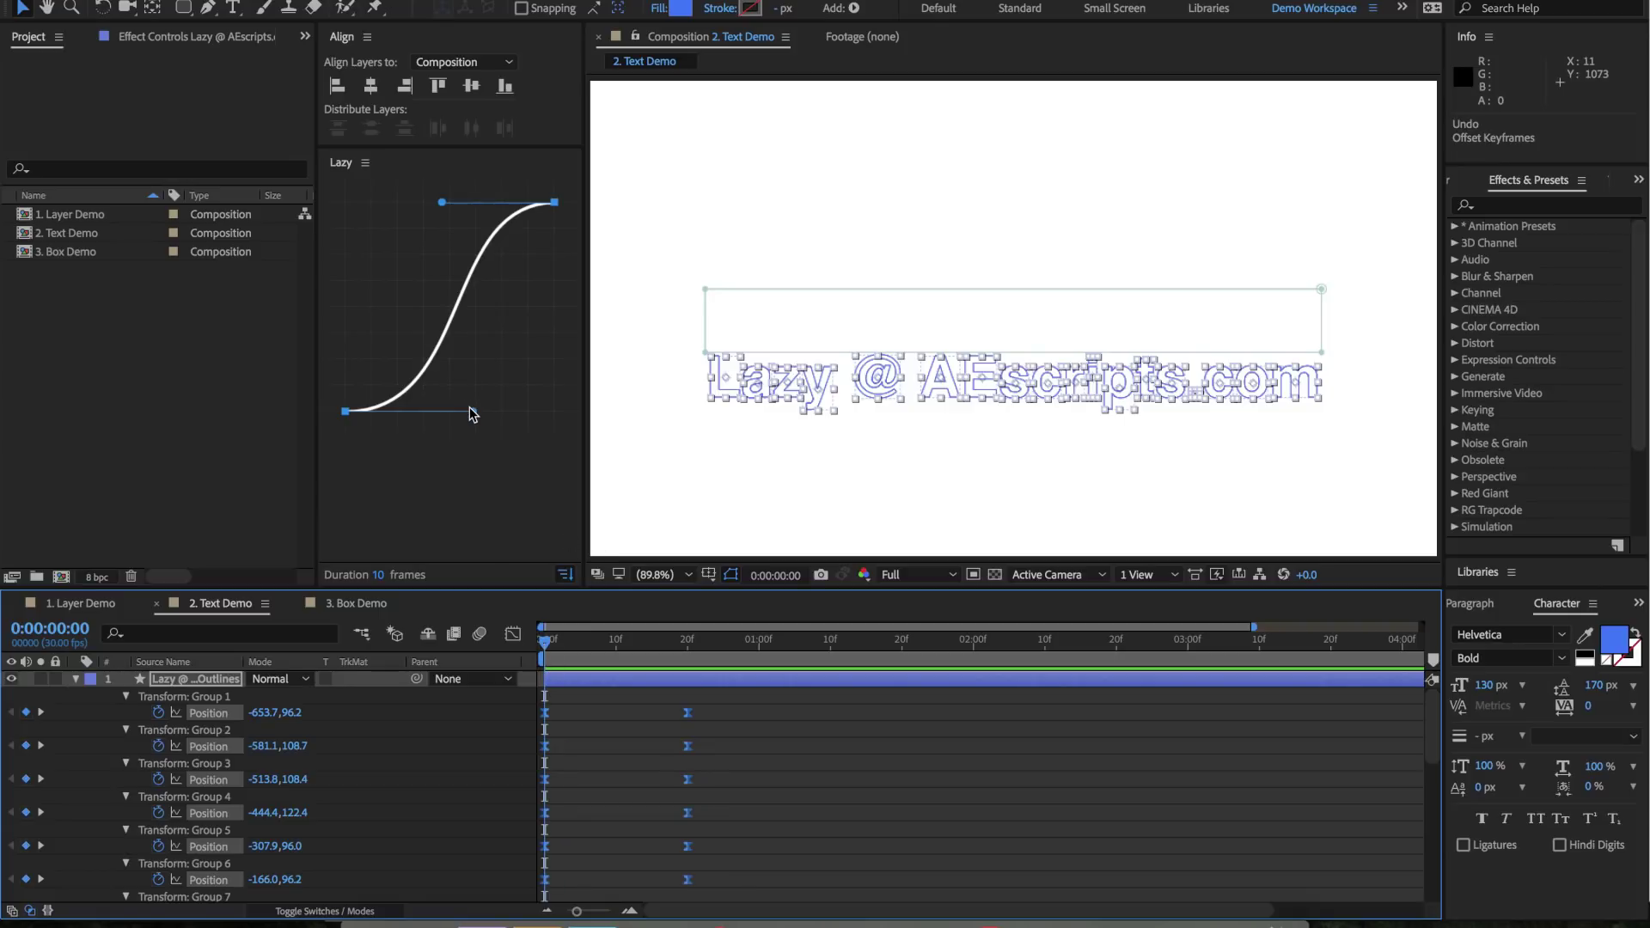
left_click_drag(470, 413, 345, 266)
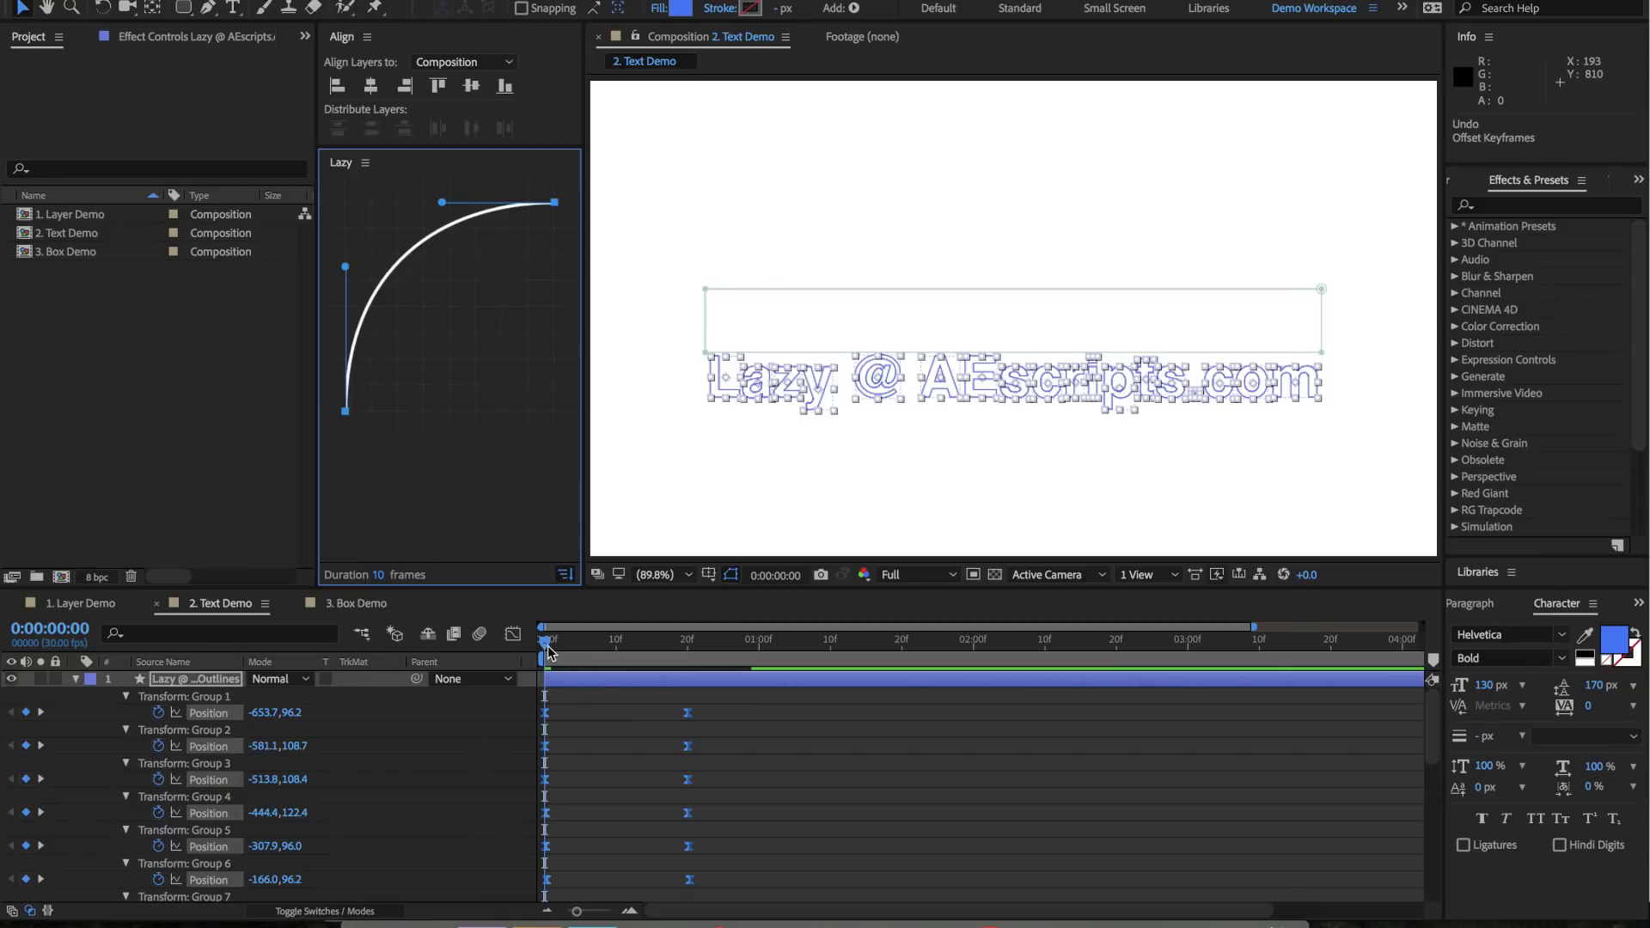
left_click_drag(547, 651, 667, 648)
key("Home")
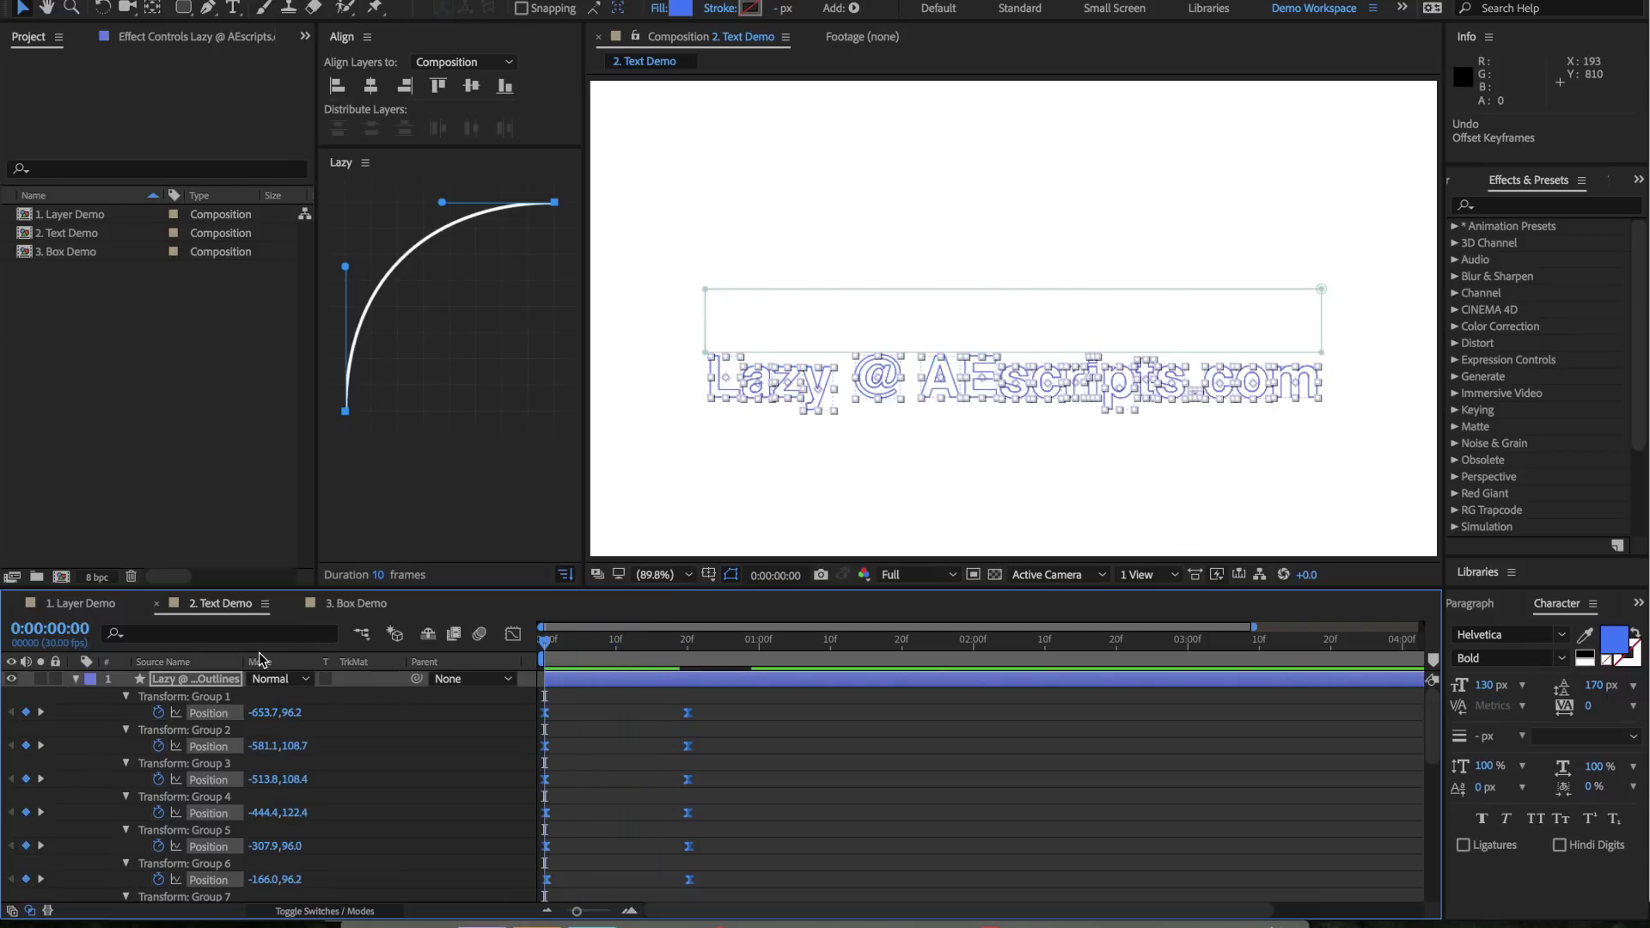
key("space")
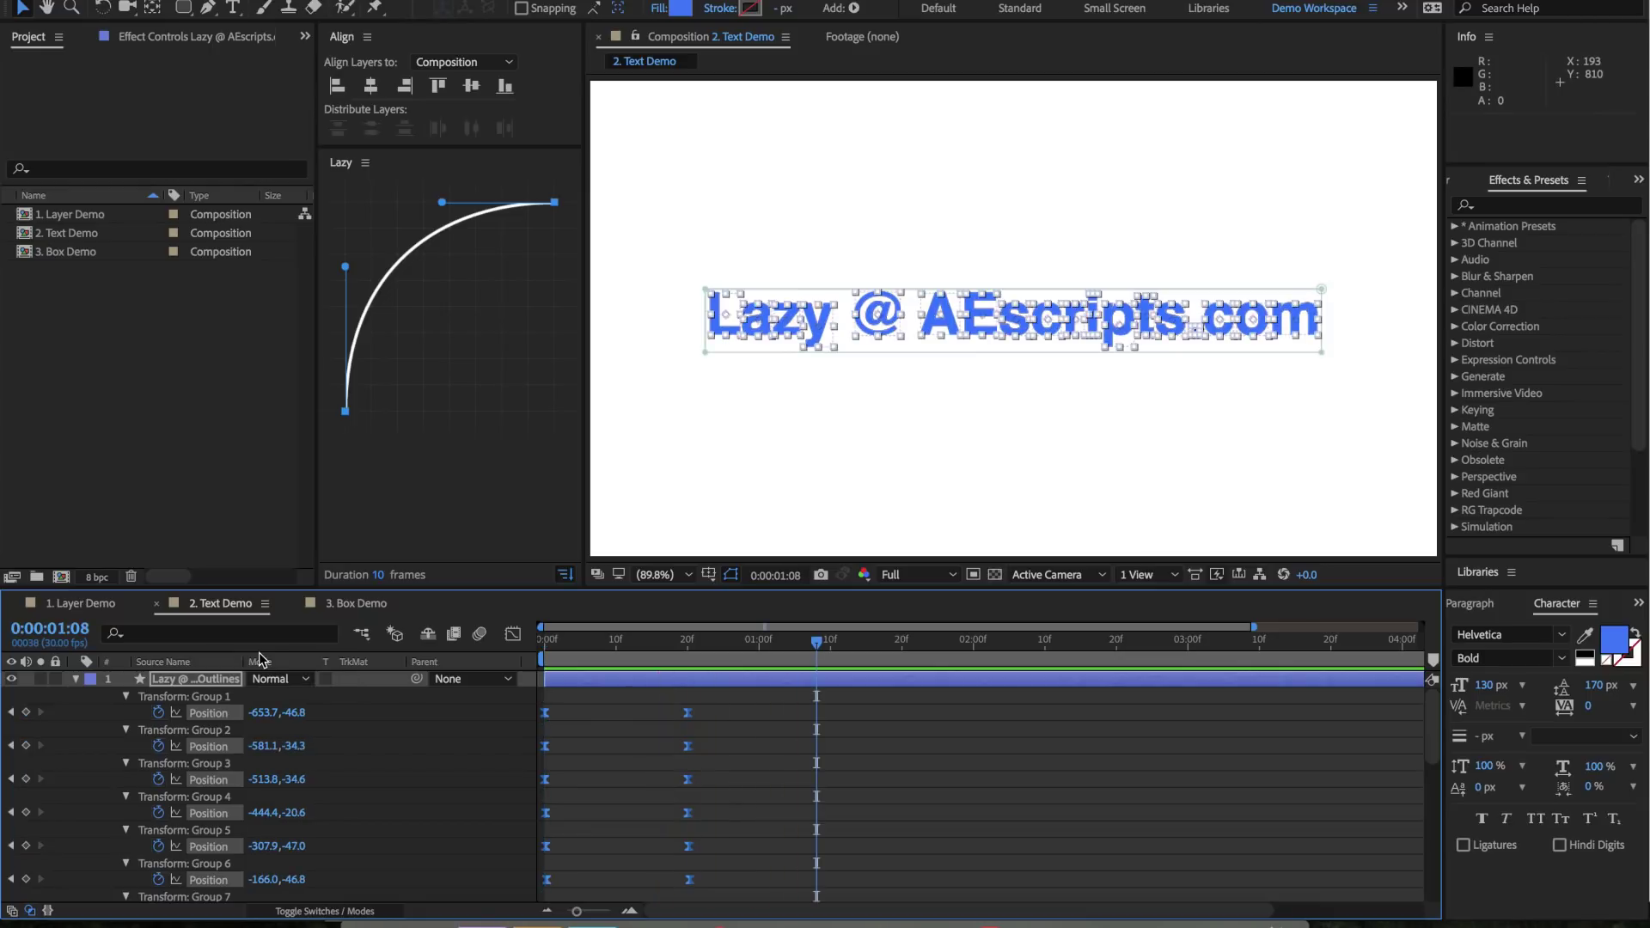
Switch to the 3. Box Demo composition and preview the box grid animation from the start
left_click(343, 602)
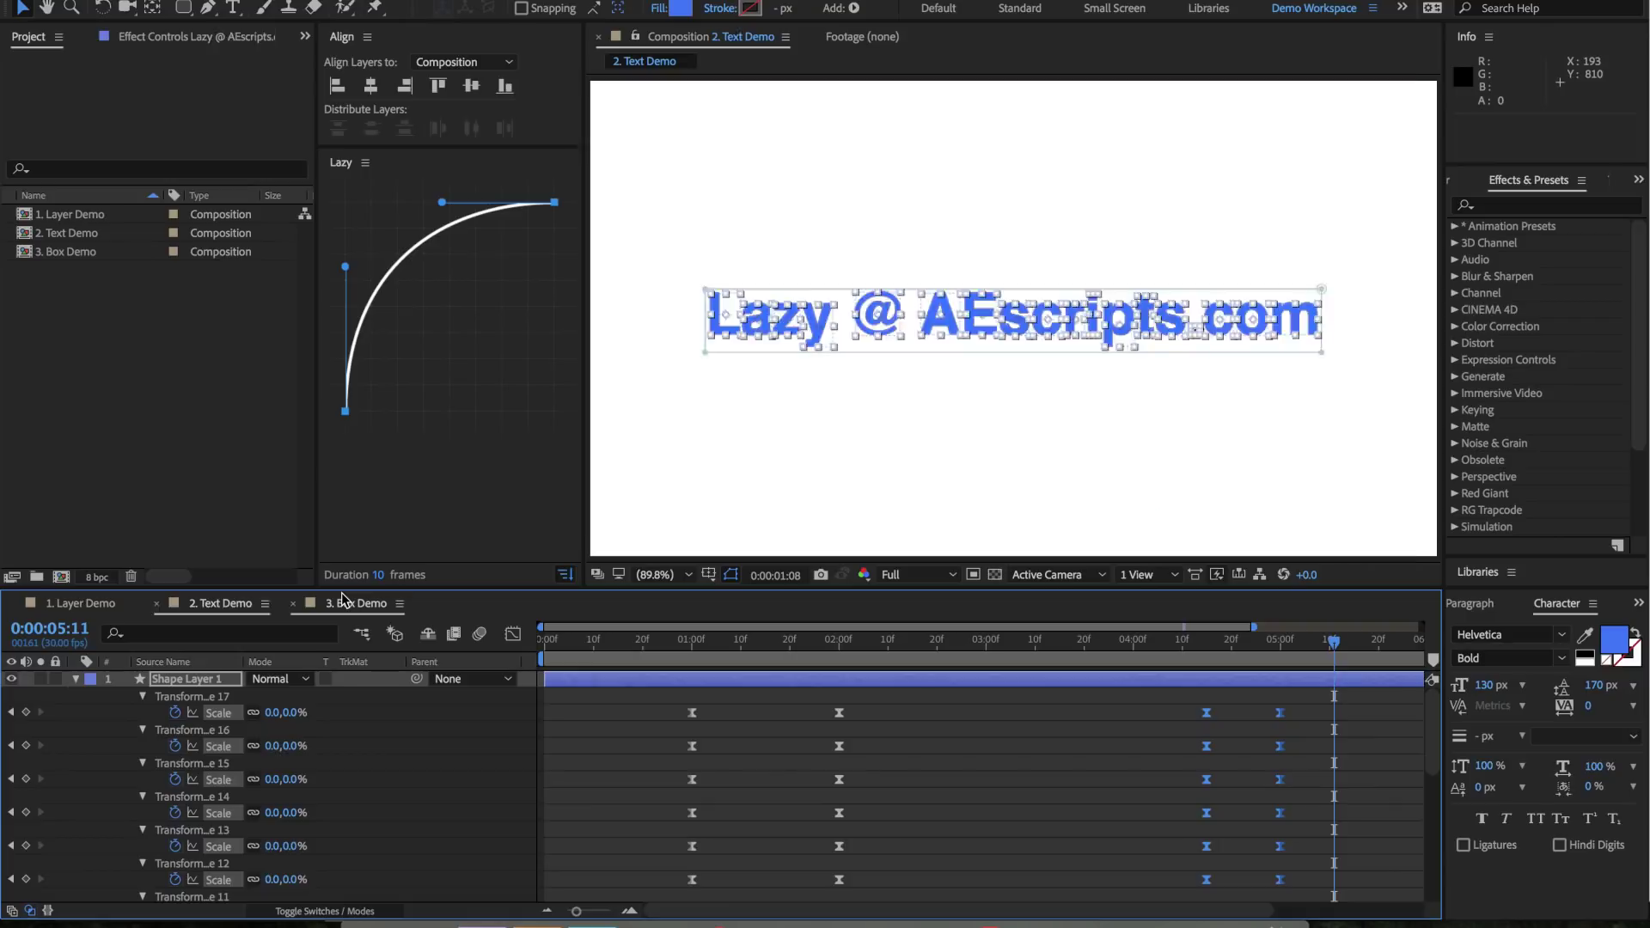
left_click_drag(813, 651, 590, 643)
scroll(646, 772, "down", 10)
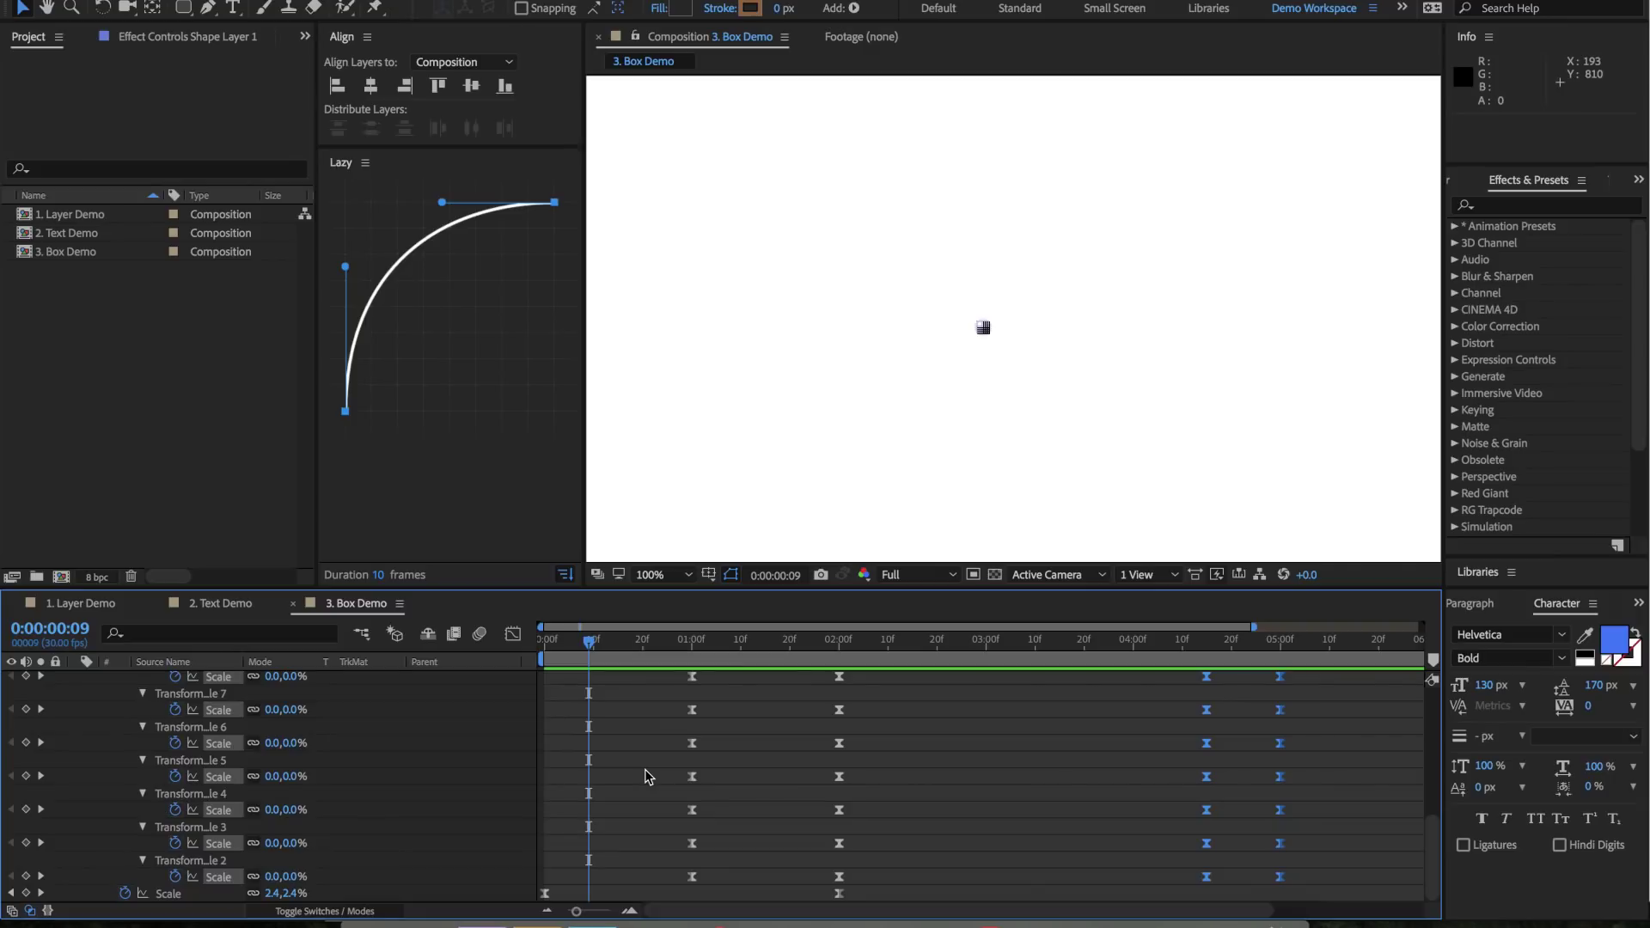
left_click_drag(590, 640, 545, 641)
key("space")
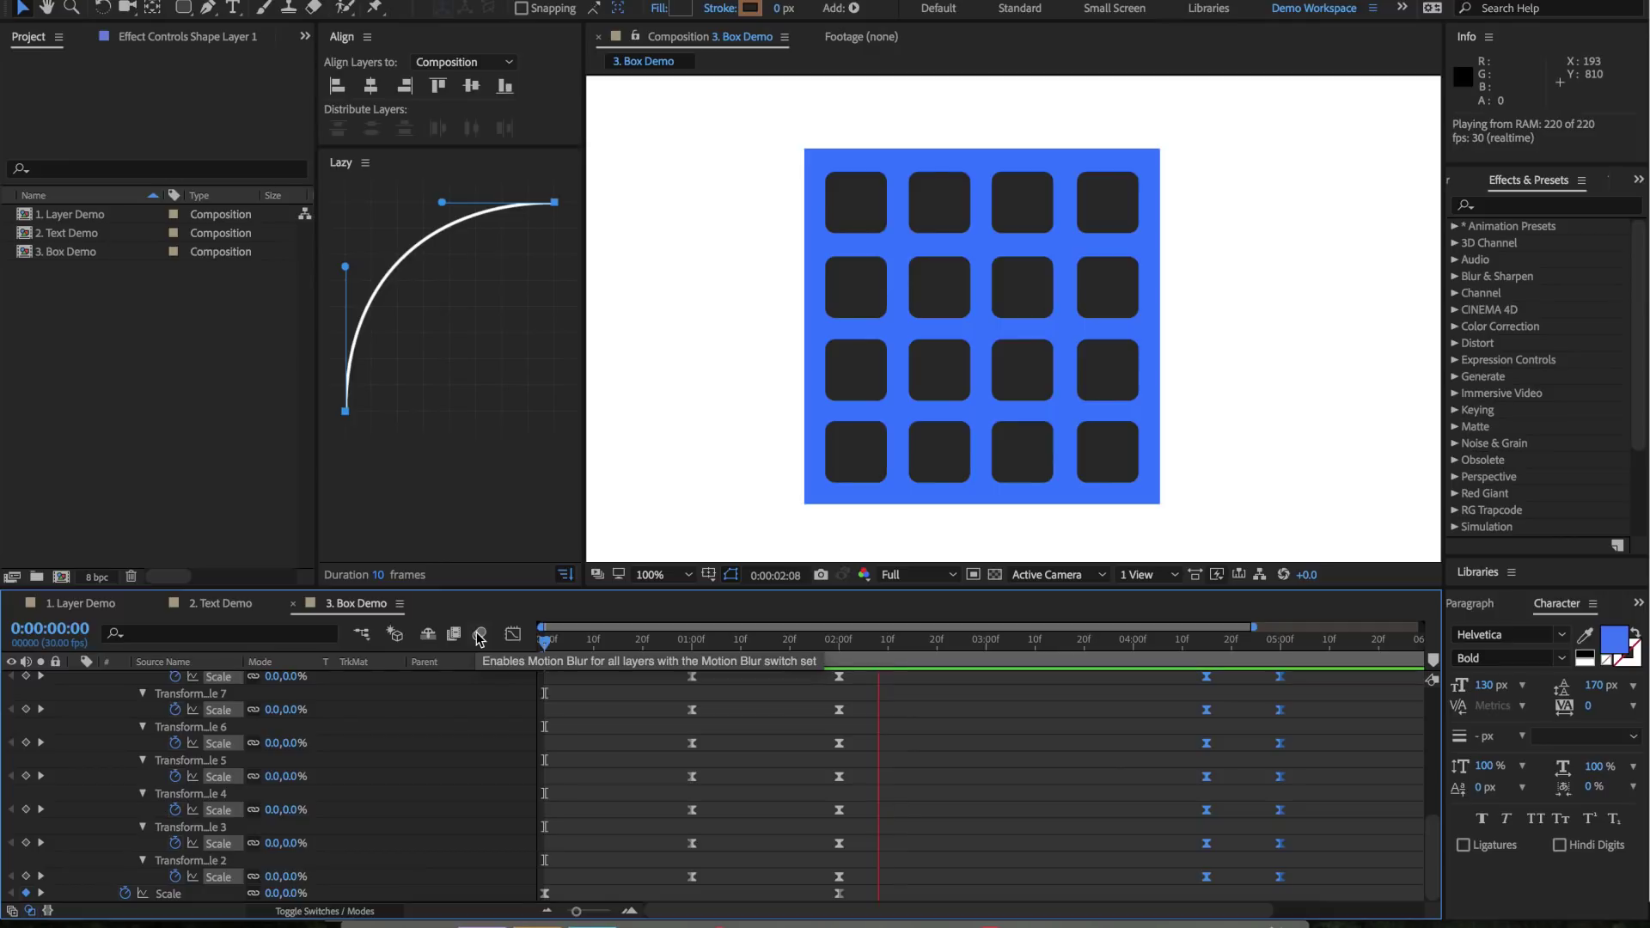
key("space")
Step through the grid's Scale keyframes in the expanded timeline to the 27.3% point, then deselect everything
key("grave")
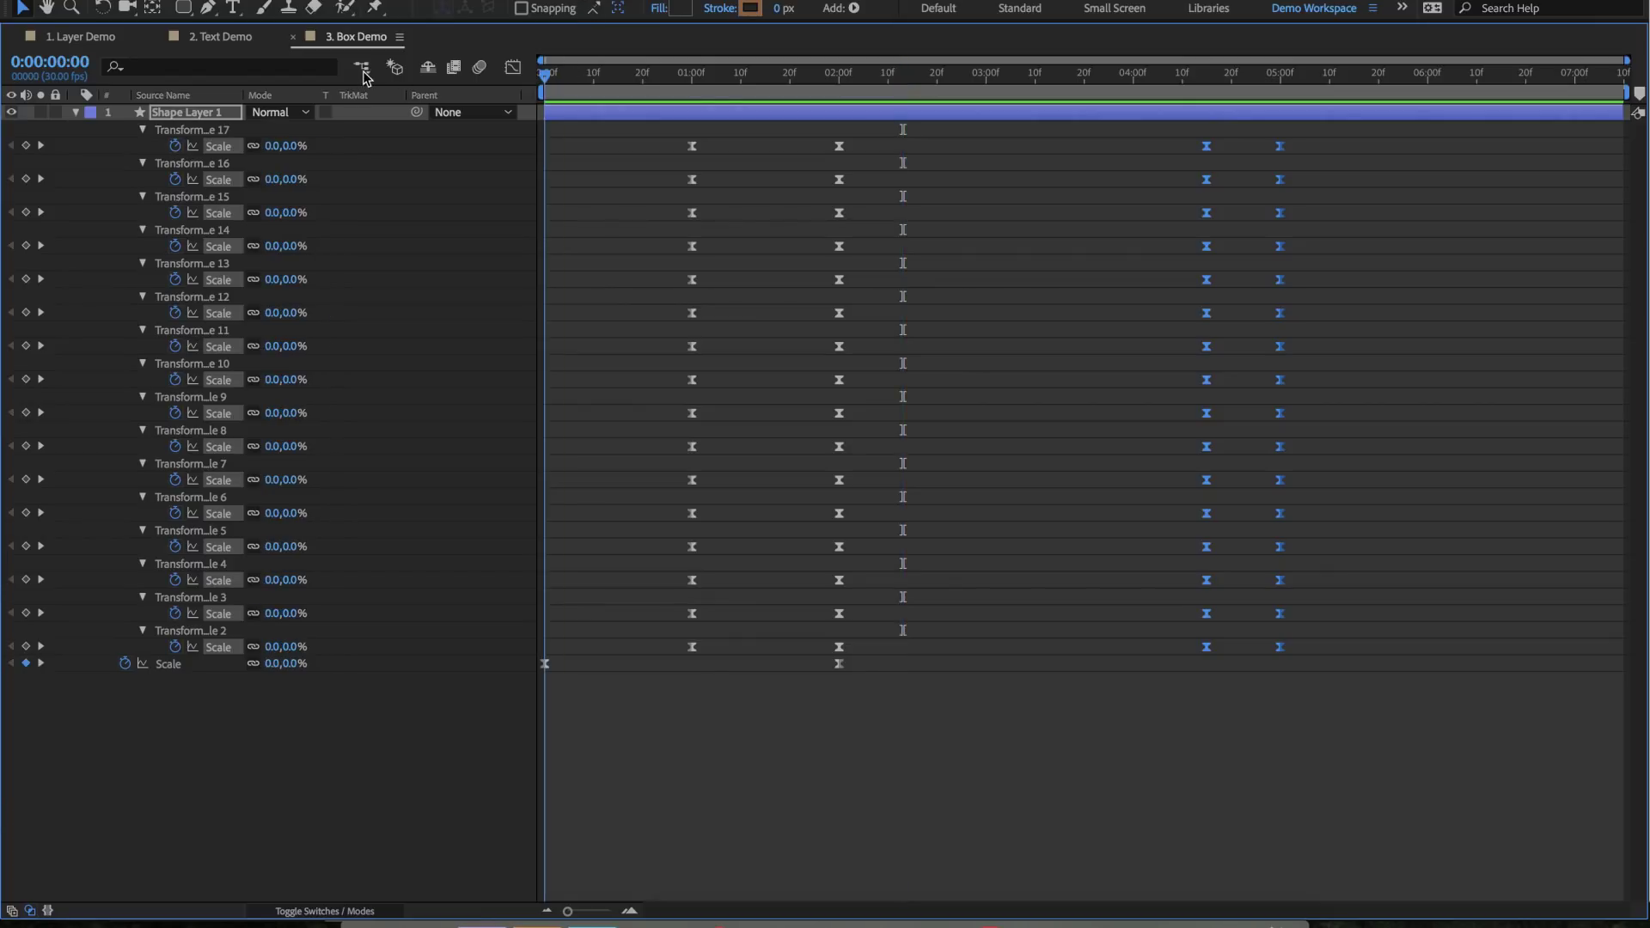
key("Home")
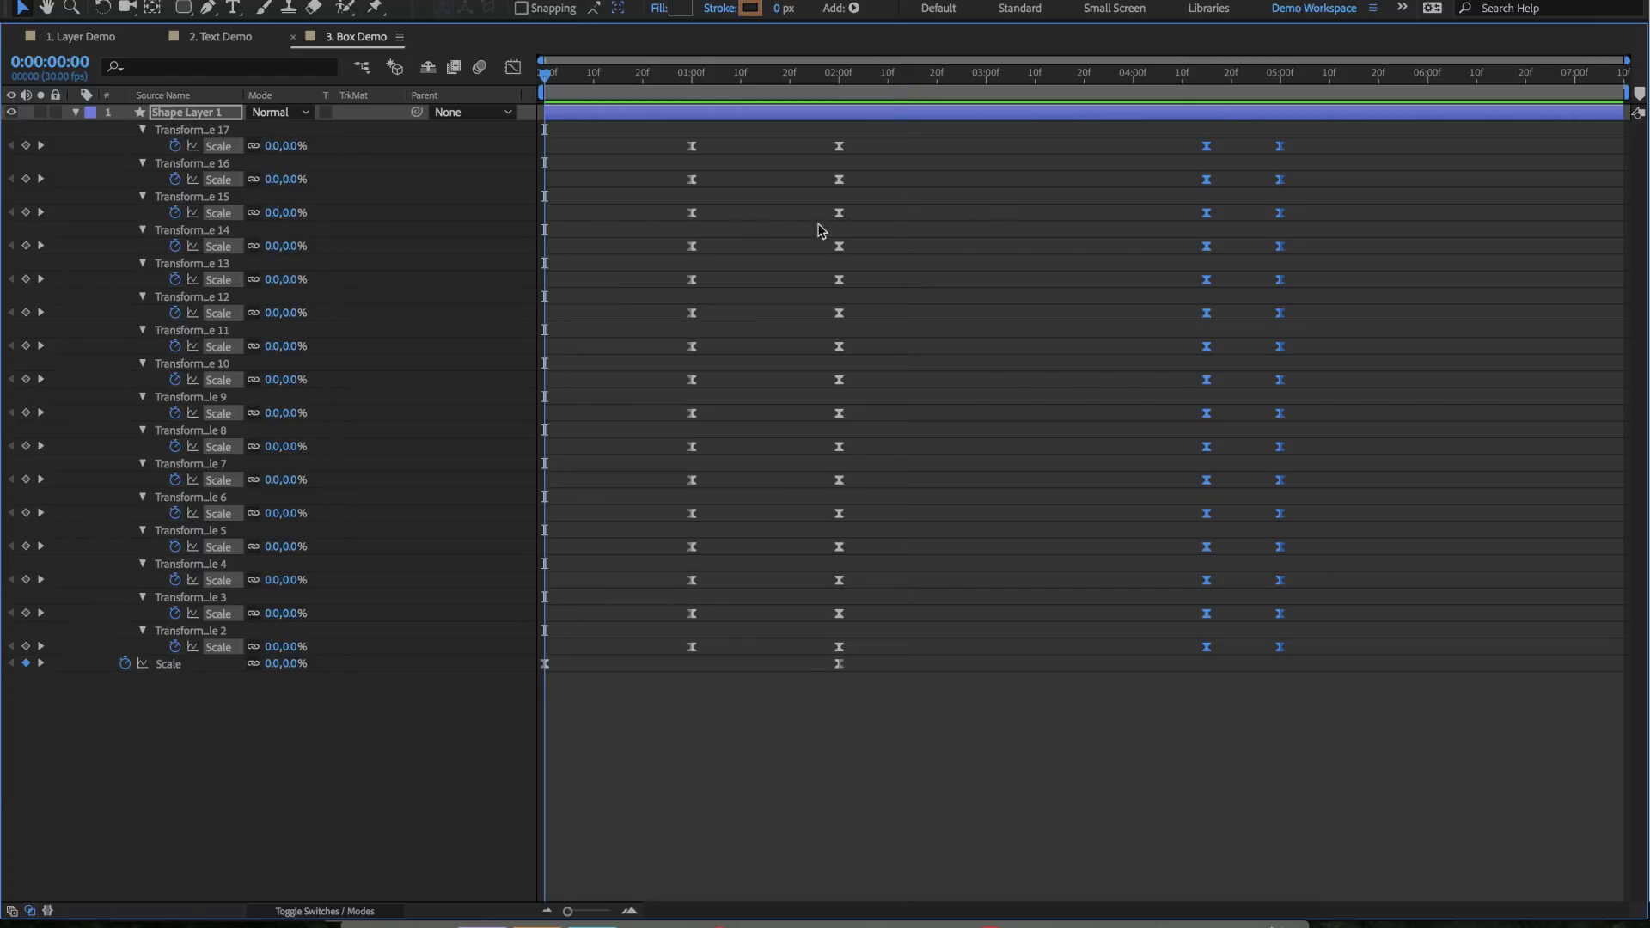
left_click_drag(789, 76, 839, 75)
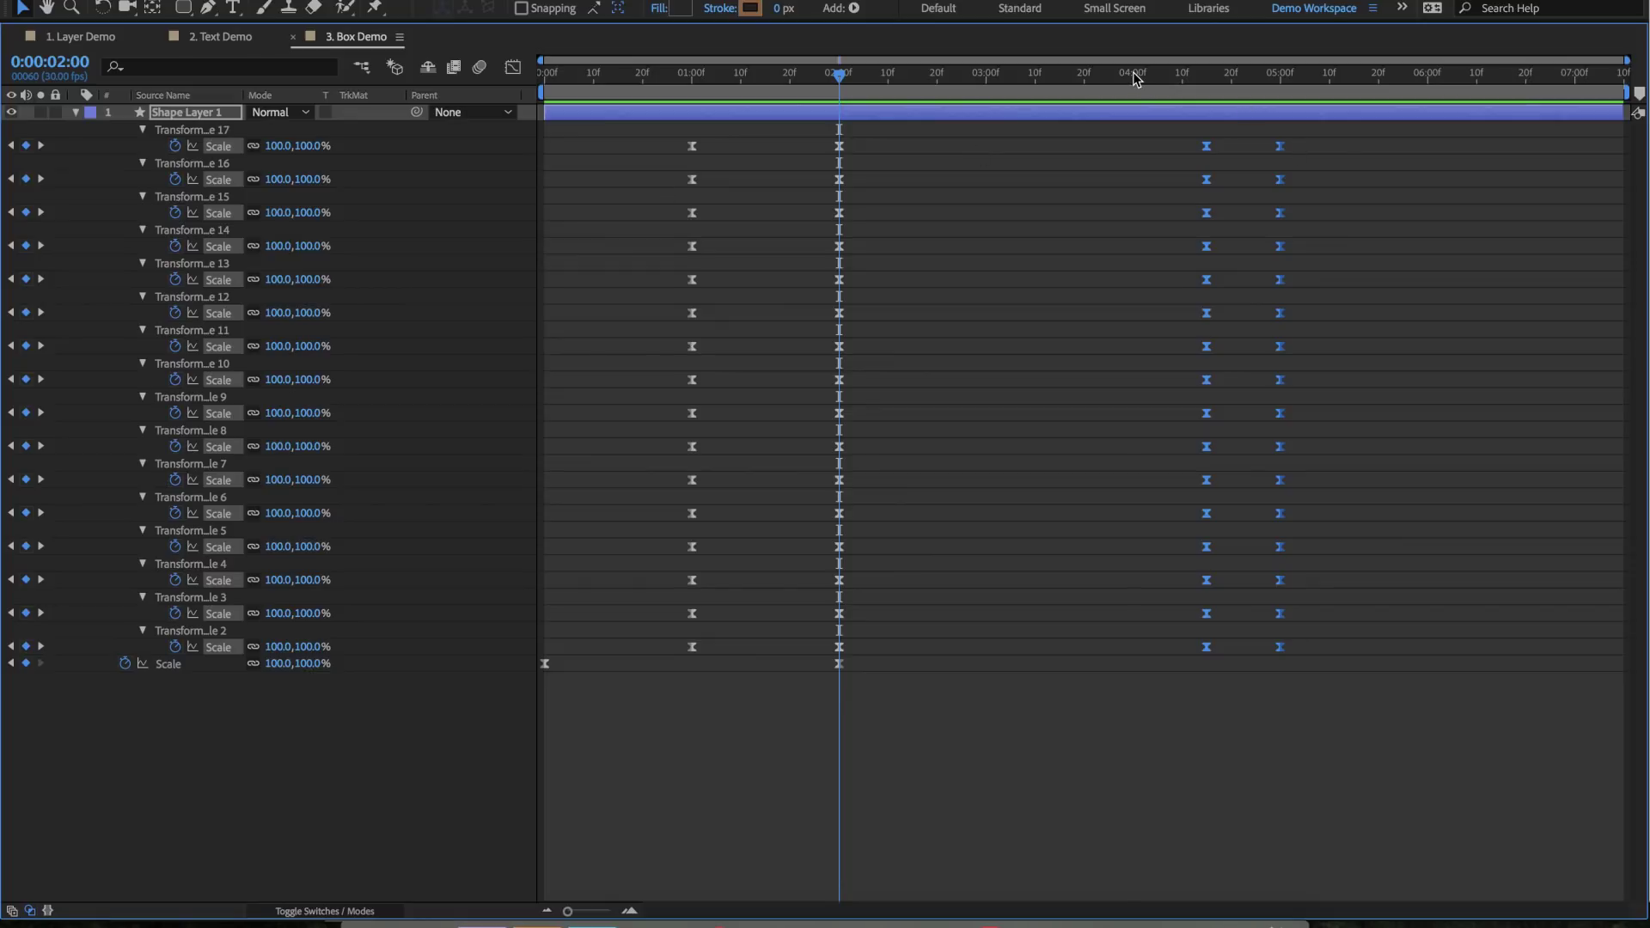
left_click_drag(1157, 75, 1187, 75)
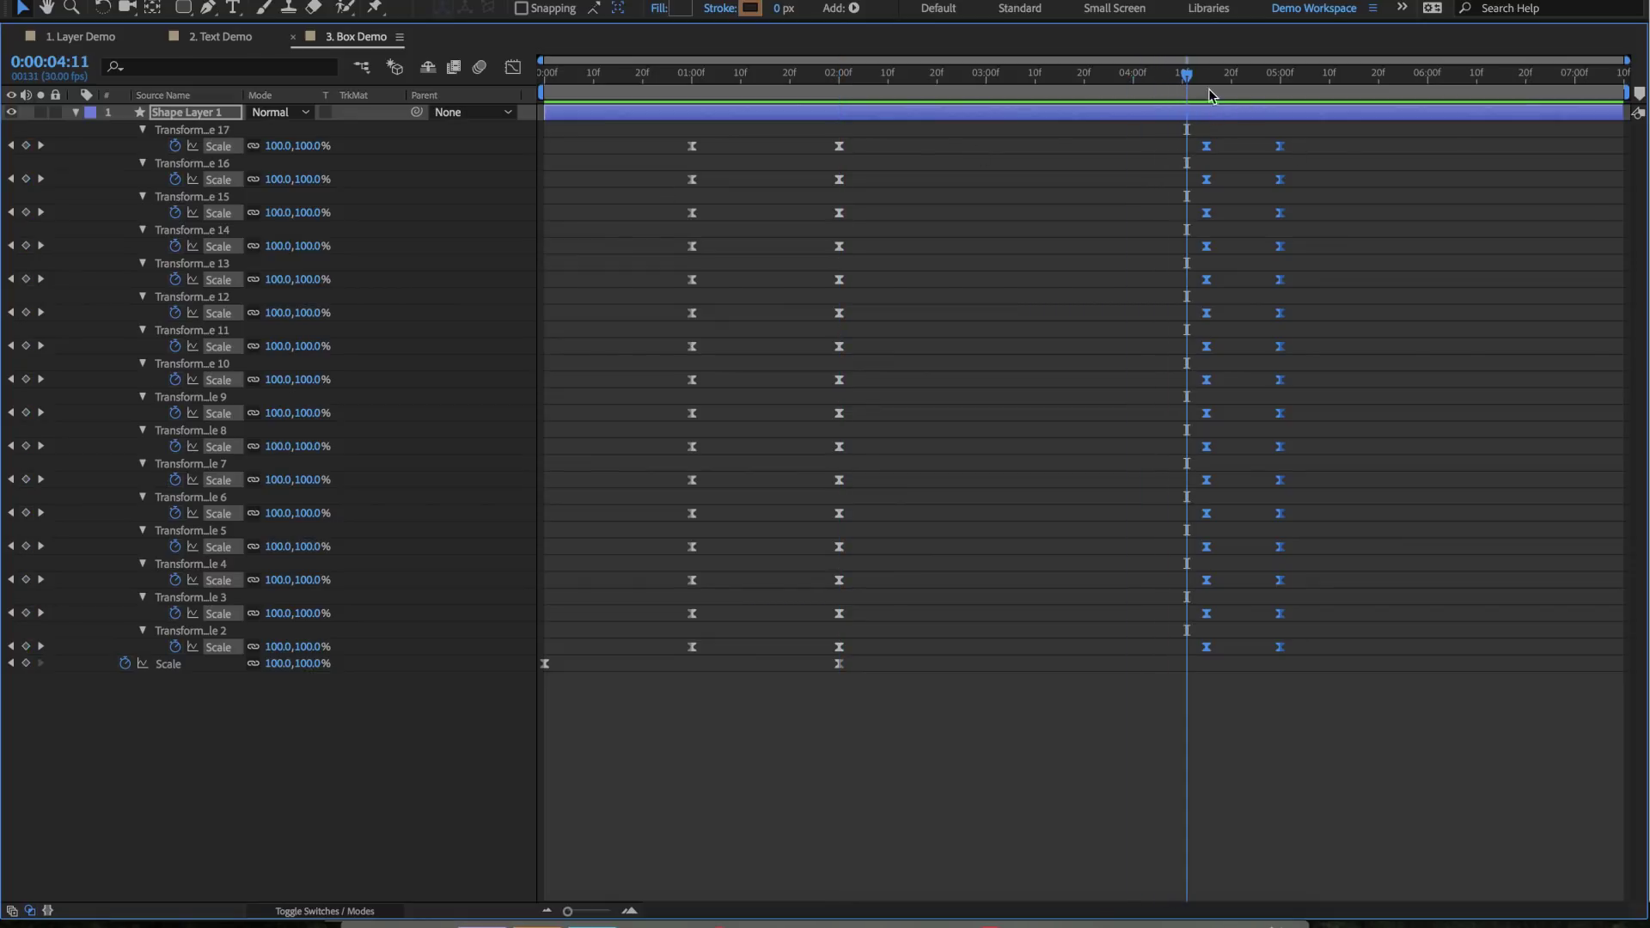
left_click(1207, 76)
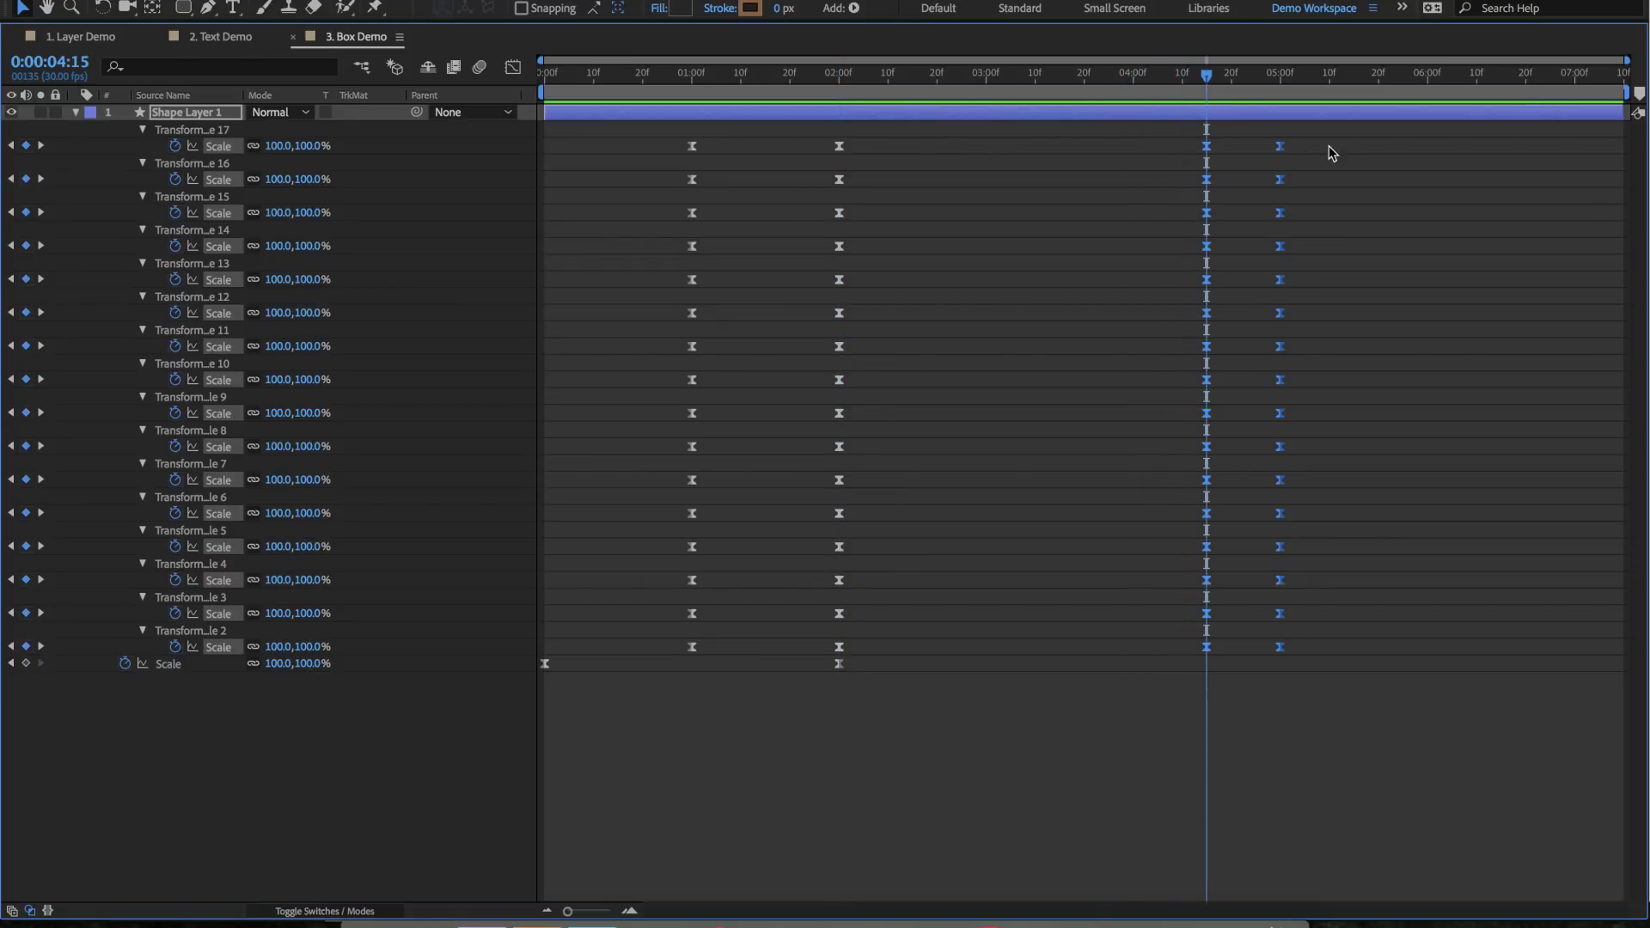
key("grave")
left_click_drag(1207, 648, 1119, 671)
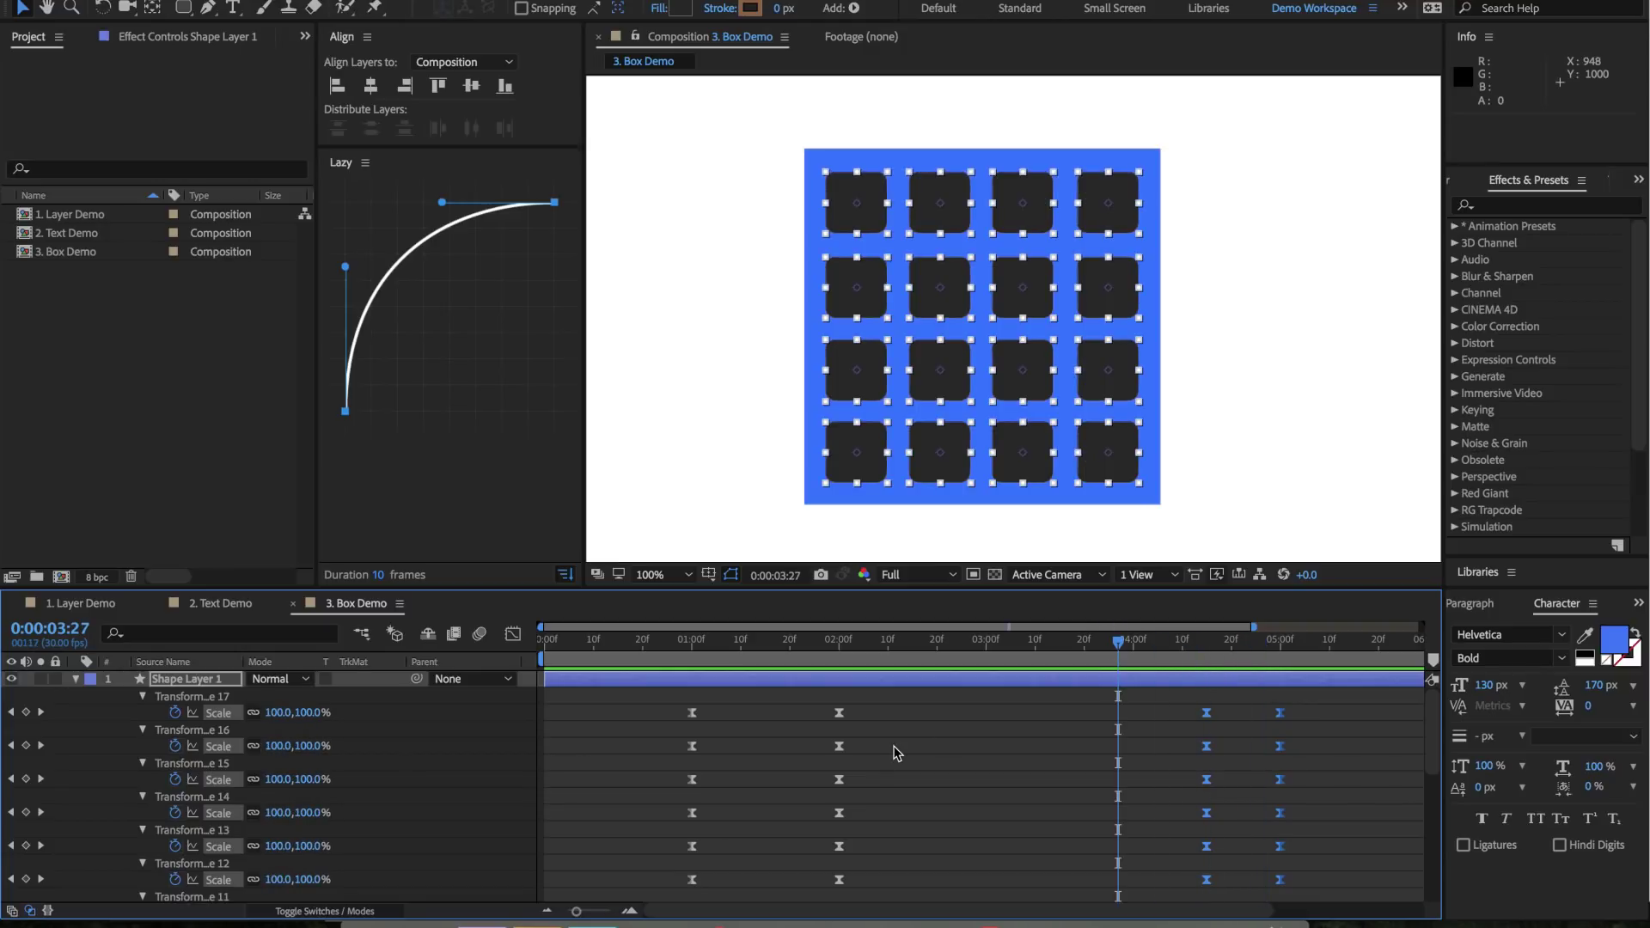
scroll(897, 753, "down", 10)
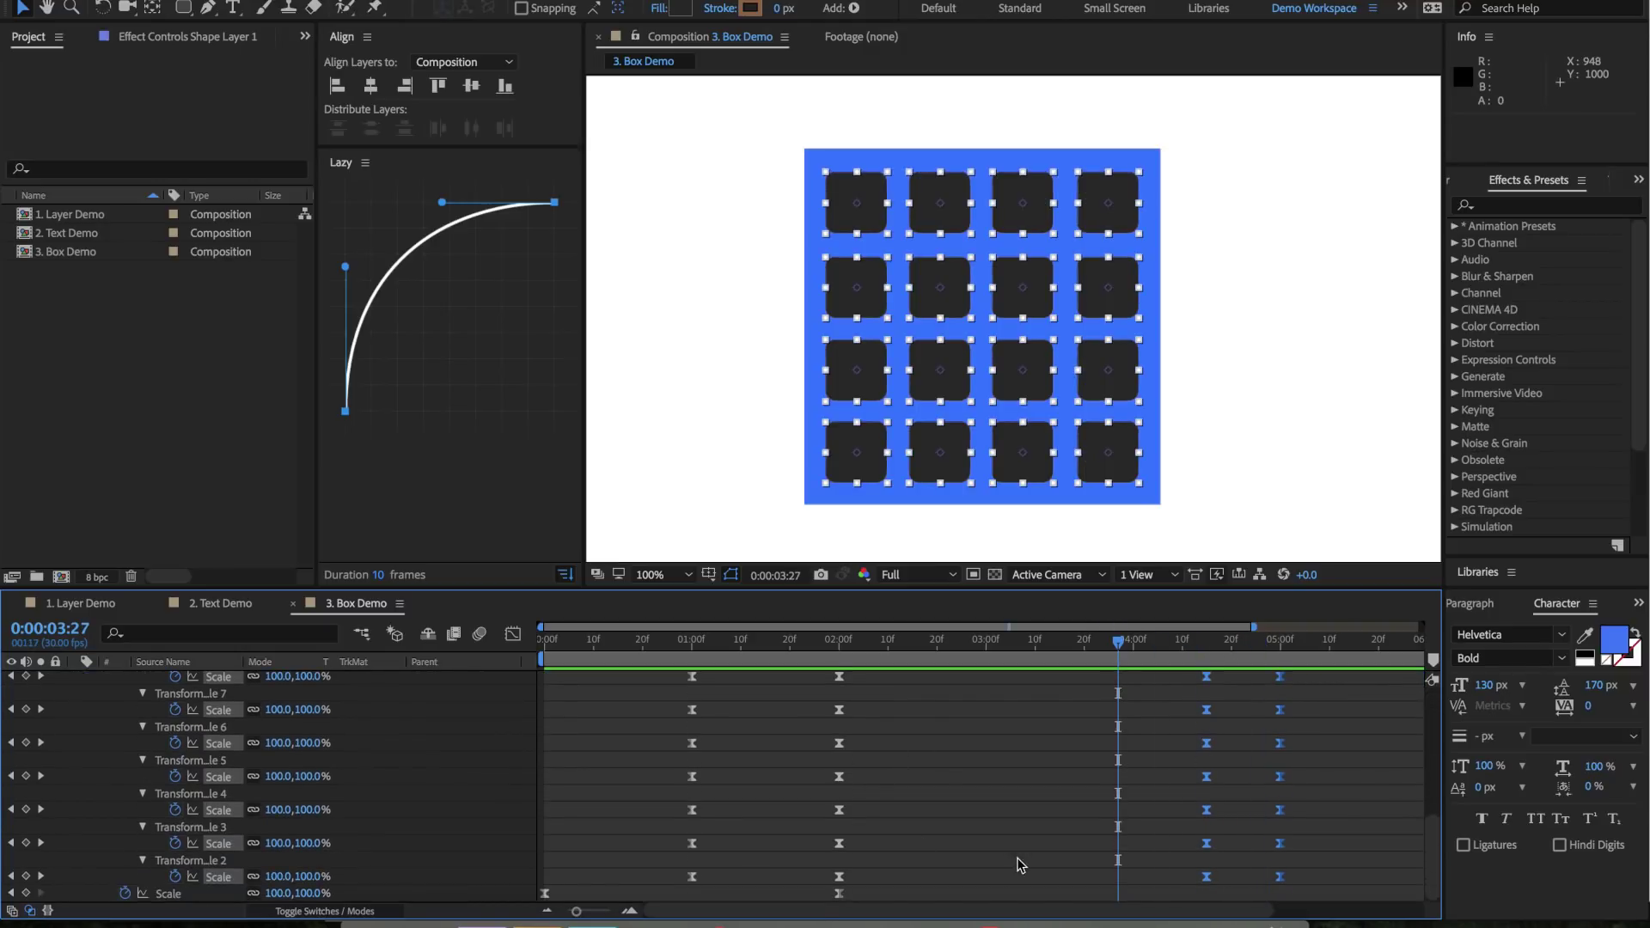
left_click(884, 884)
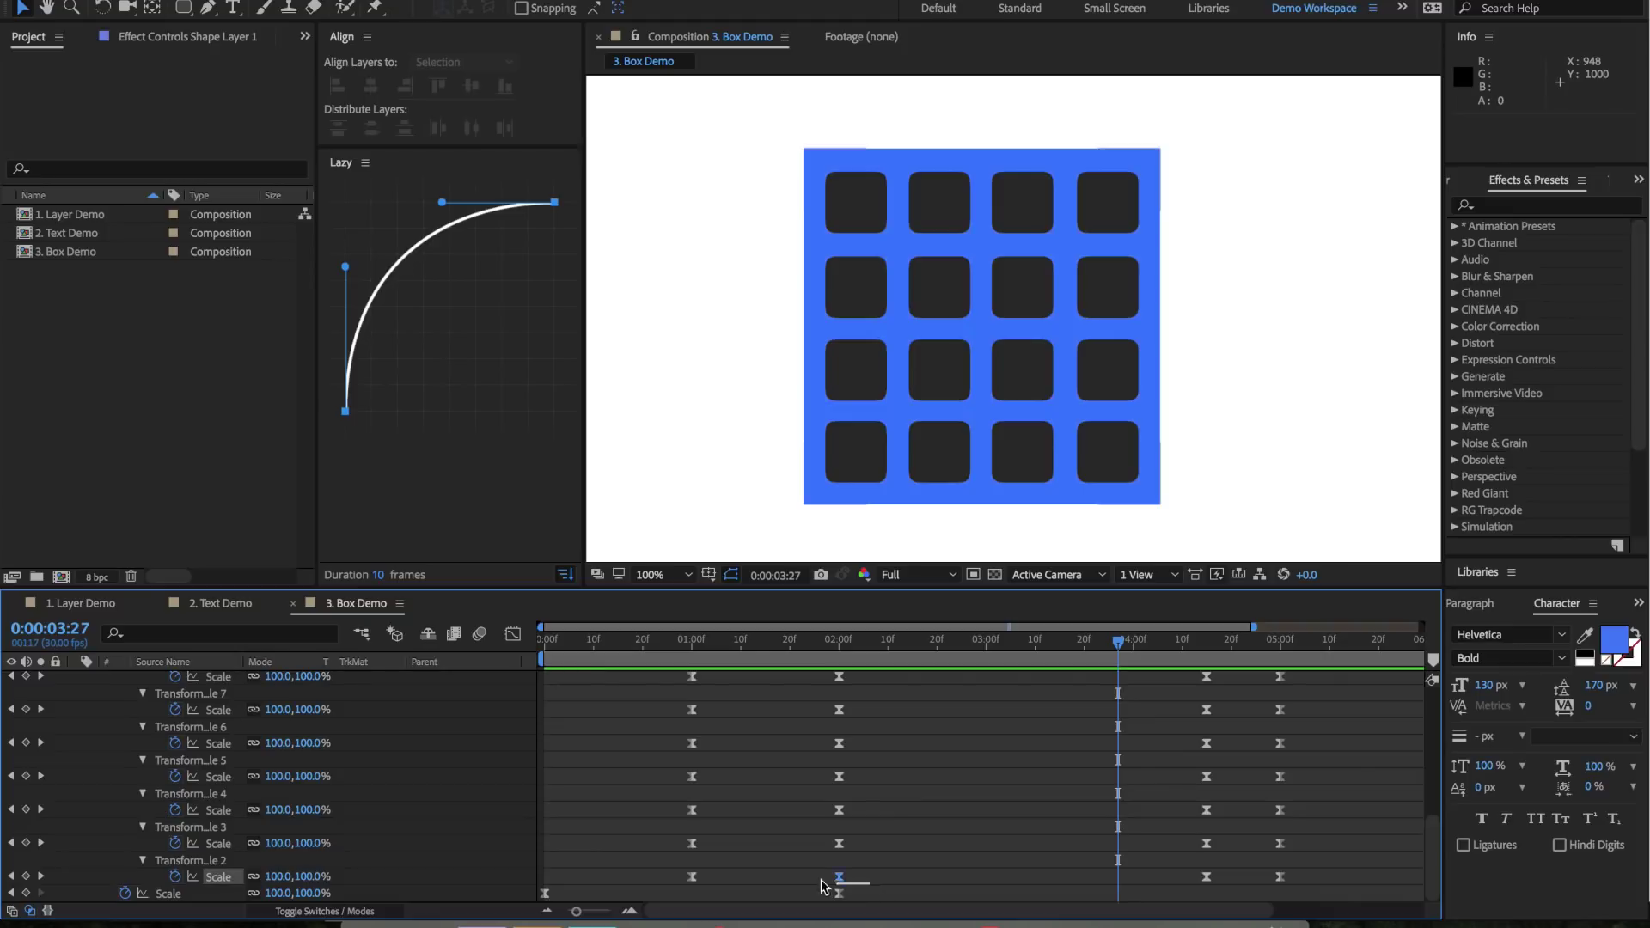
Select every transform group's Scale keyframes and move the time to 0:00:01:00
left_click_drag(869, 892, 513, 647)
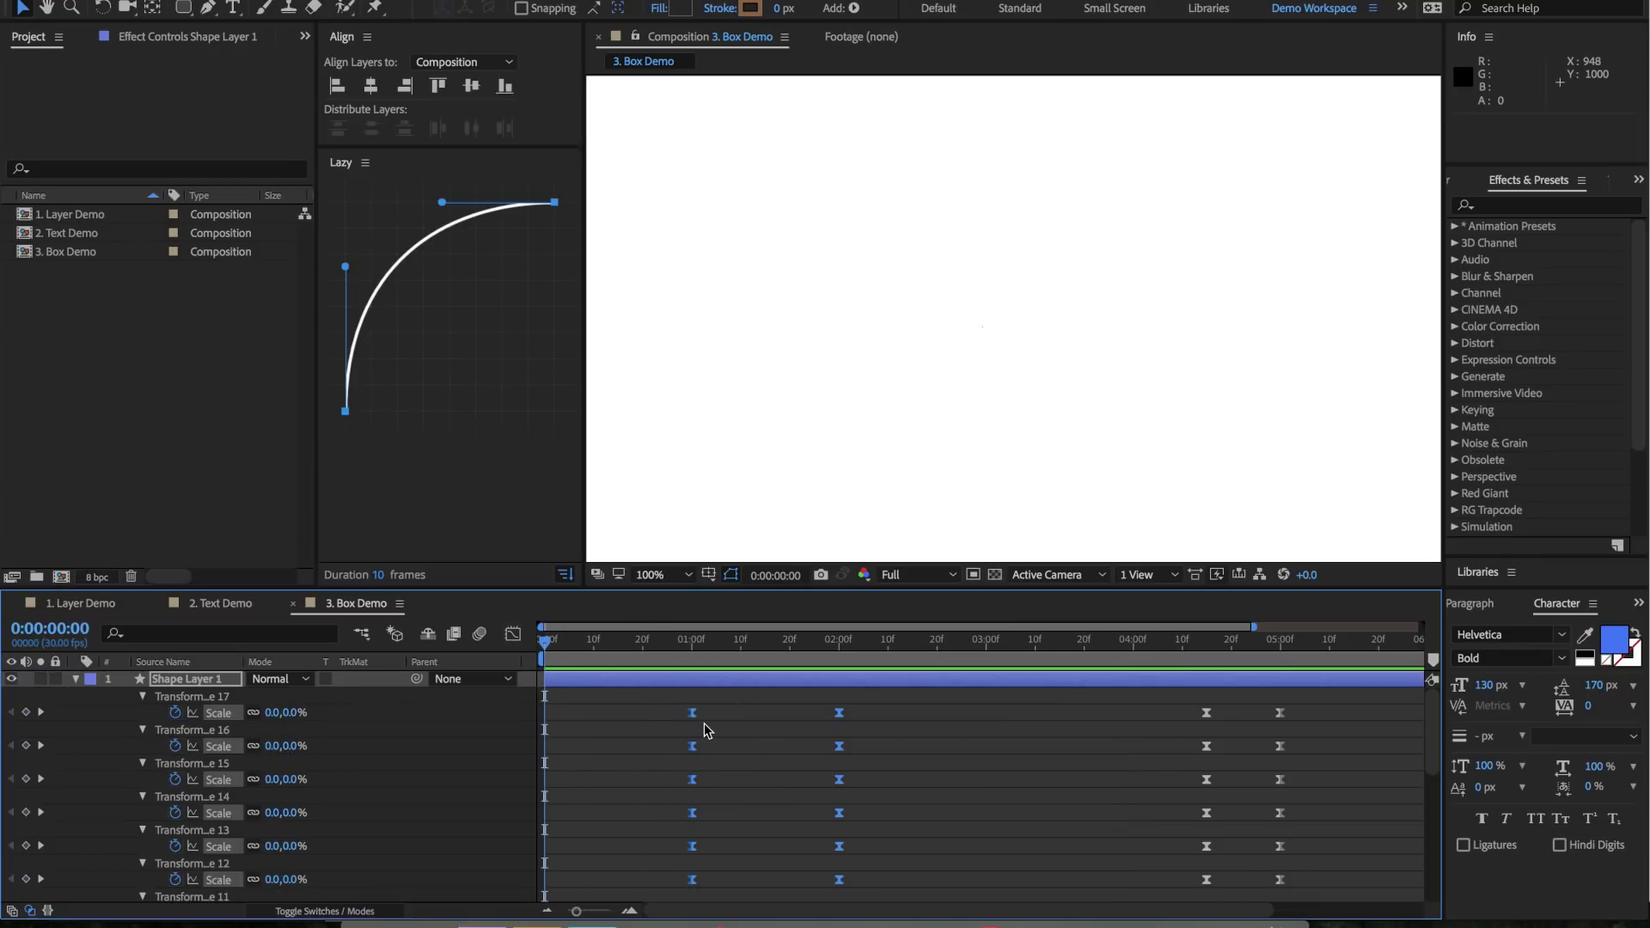
left_click(667, 643)
left_click_drag(669, 643, 686, 660)
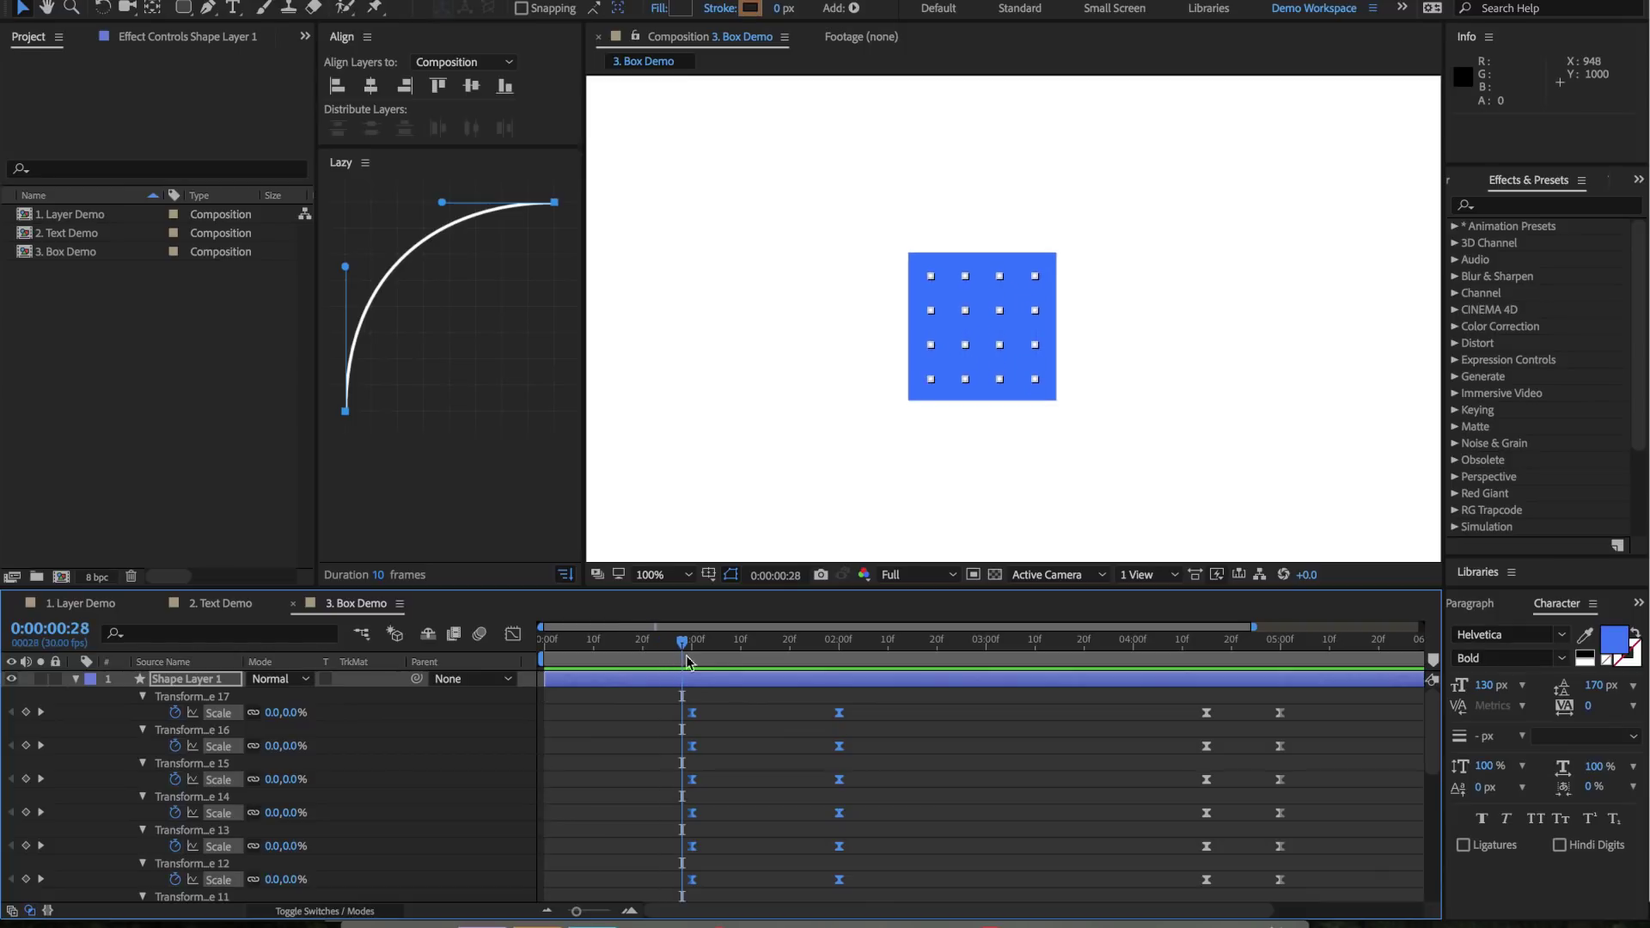
scroll(751, 734, "down", 5)
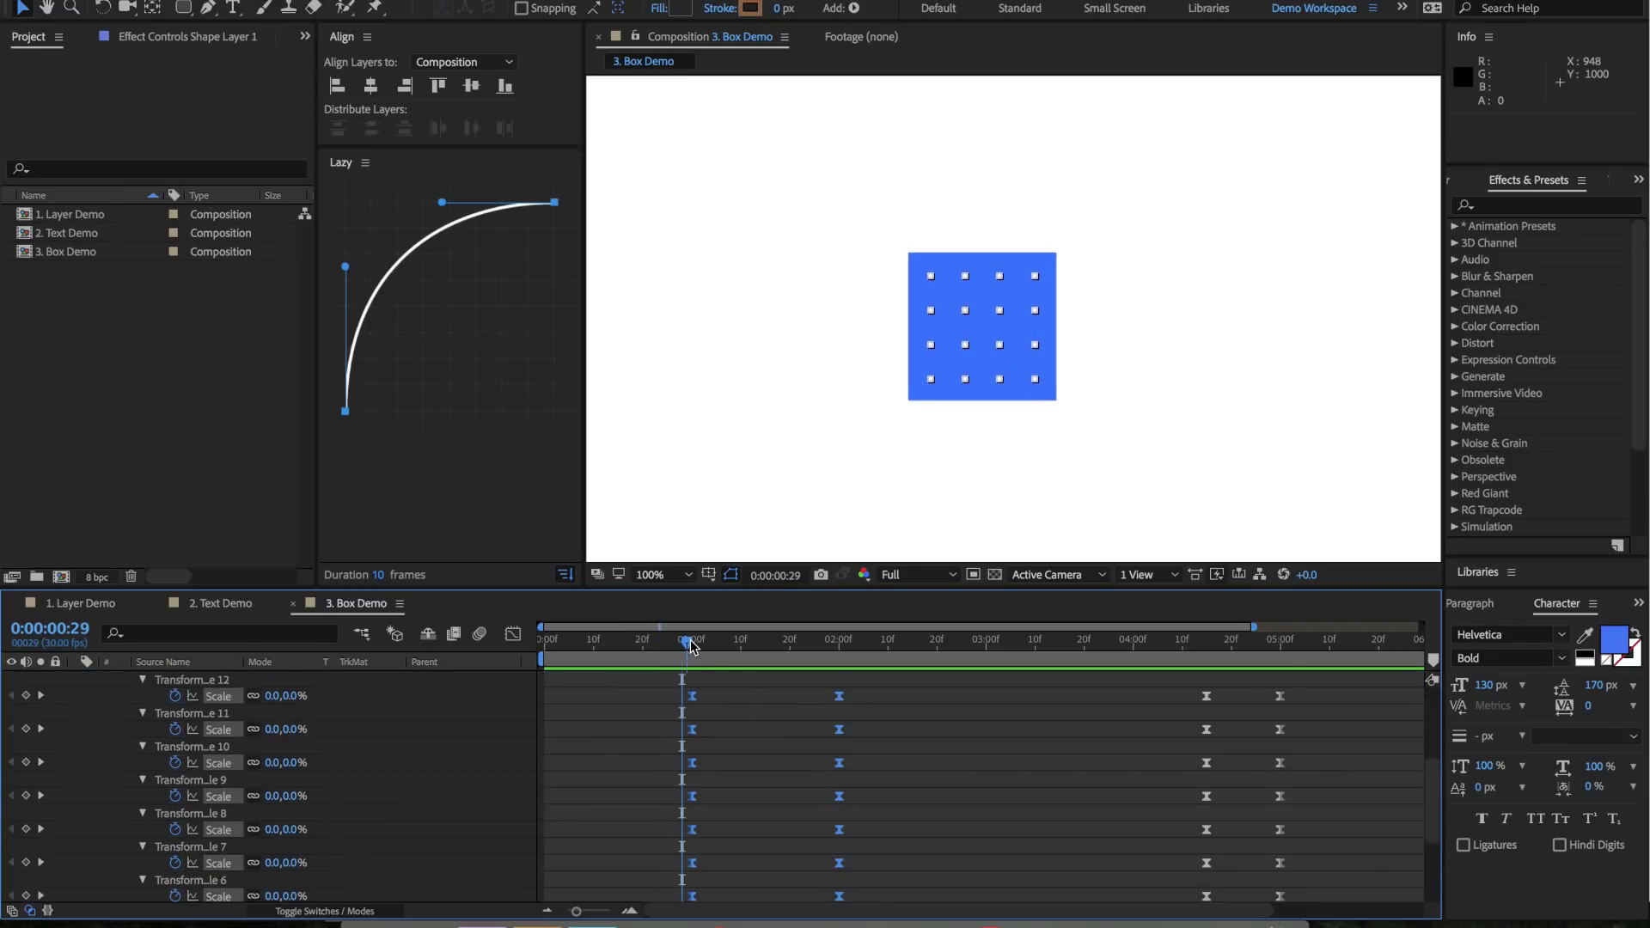
left_click_drag(685, 643, 697, 645)
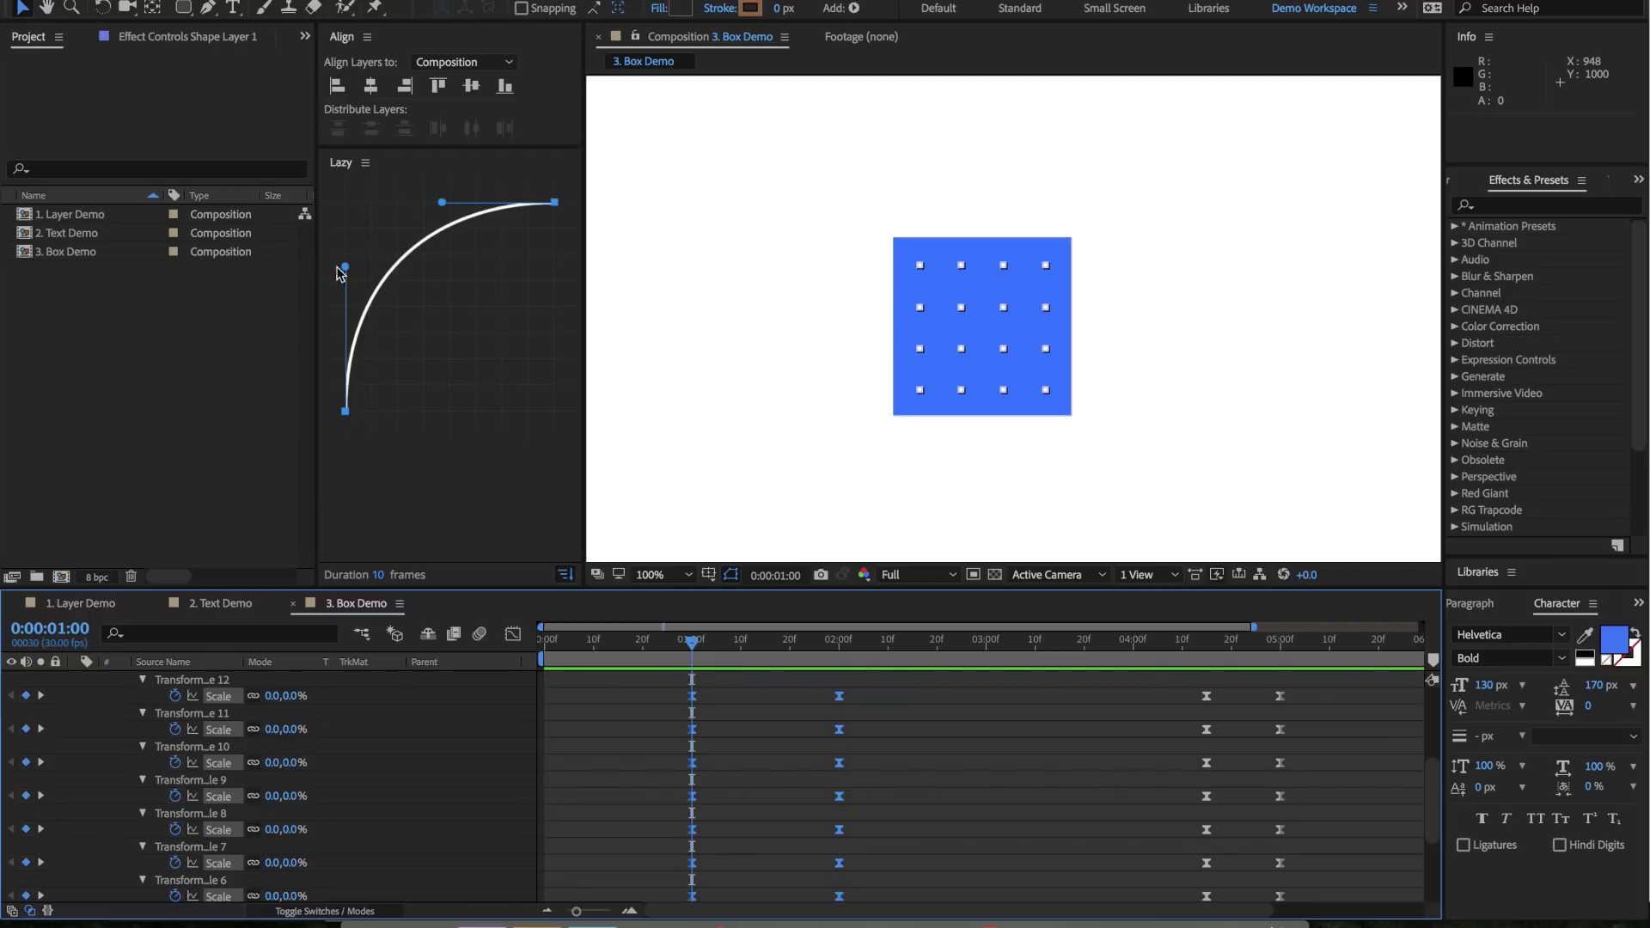
Reshape the Lazy curve into an S-curve, check the staggered scale keyframes, and preview from frame 25
left_click_drag(344, 269, 448, 413)
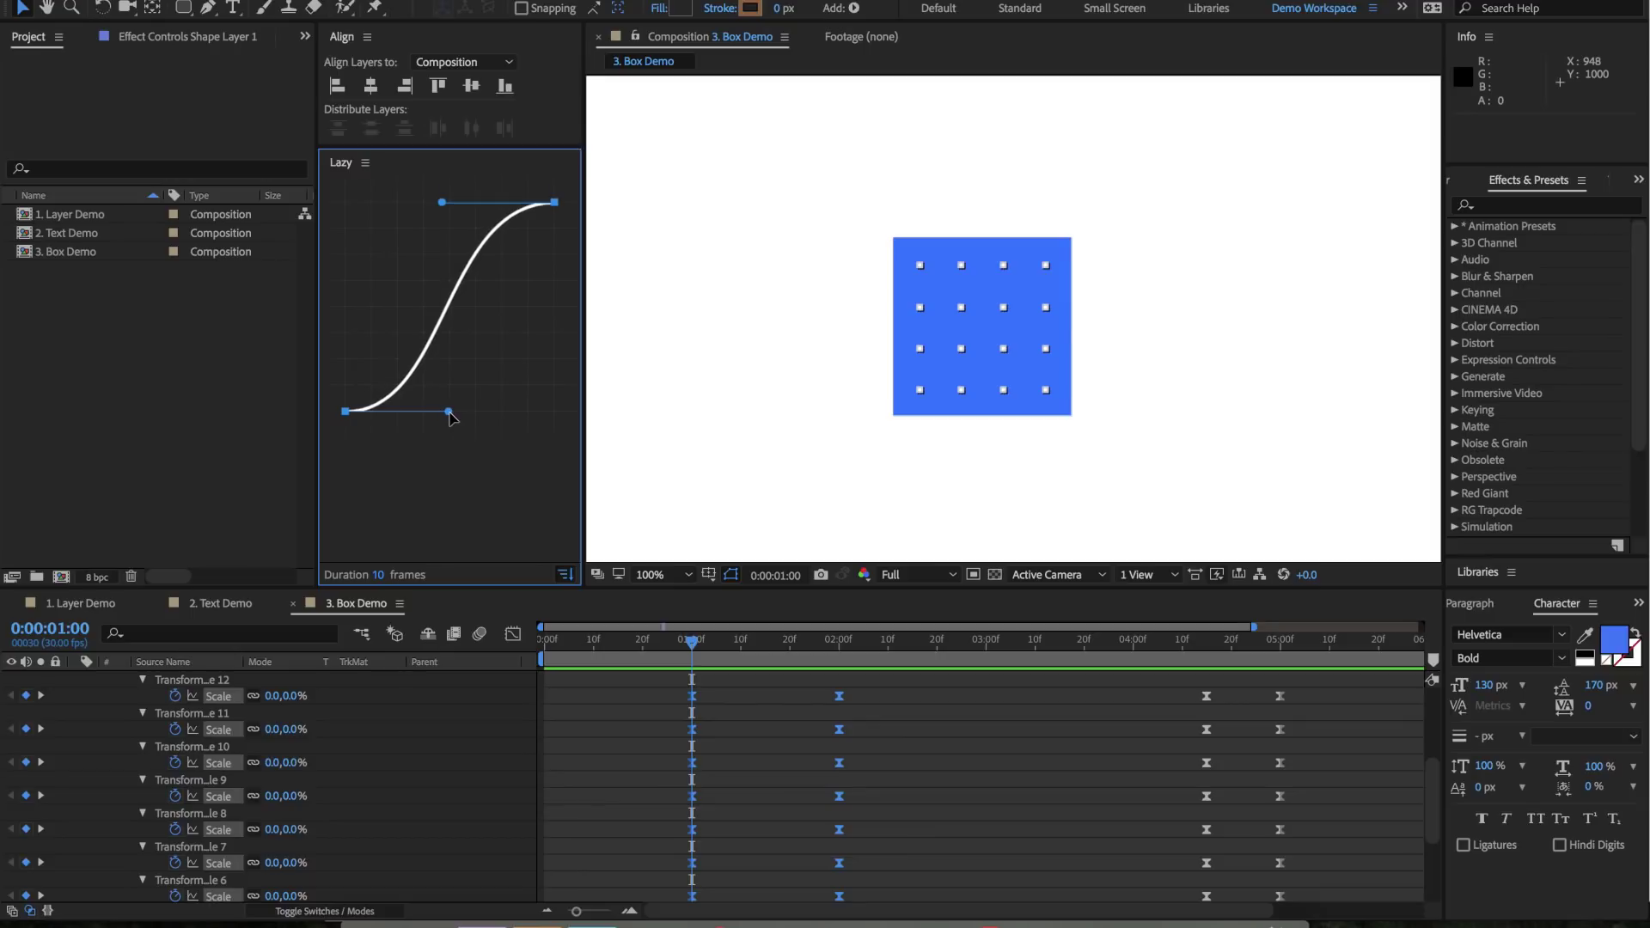
scroll(775, 824, "up", 3)
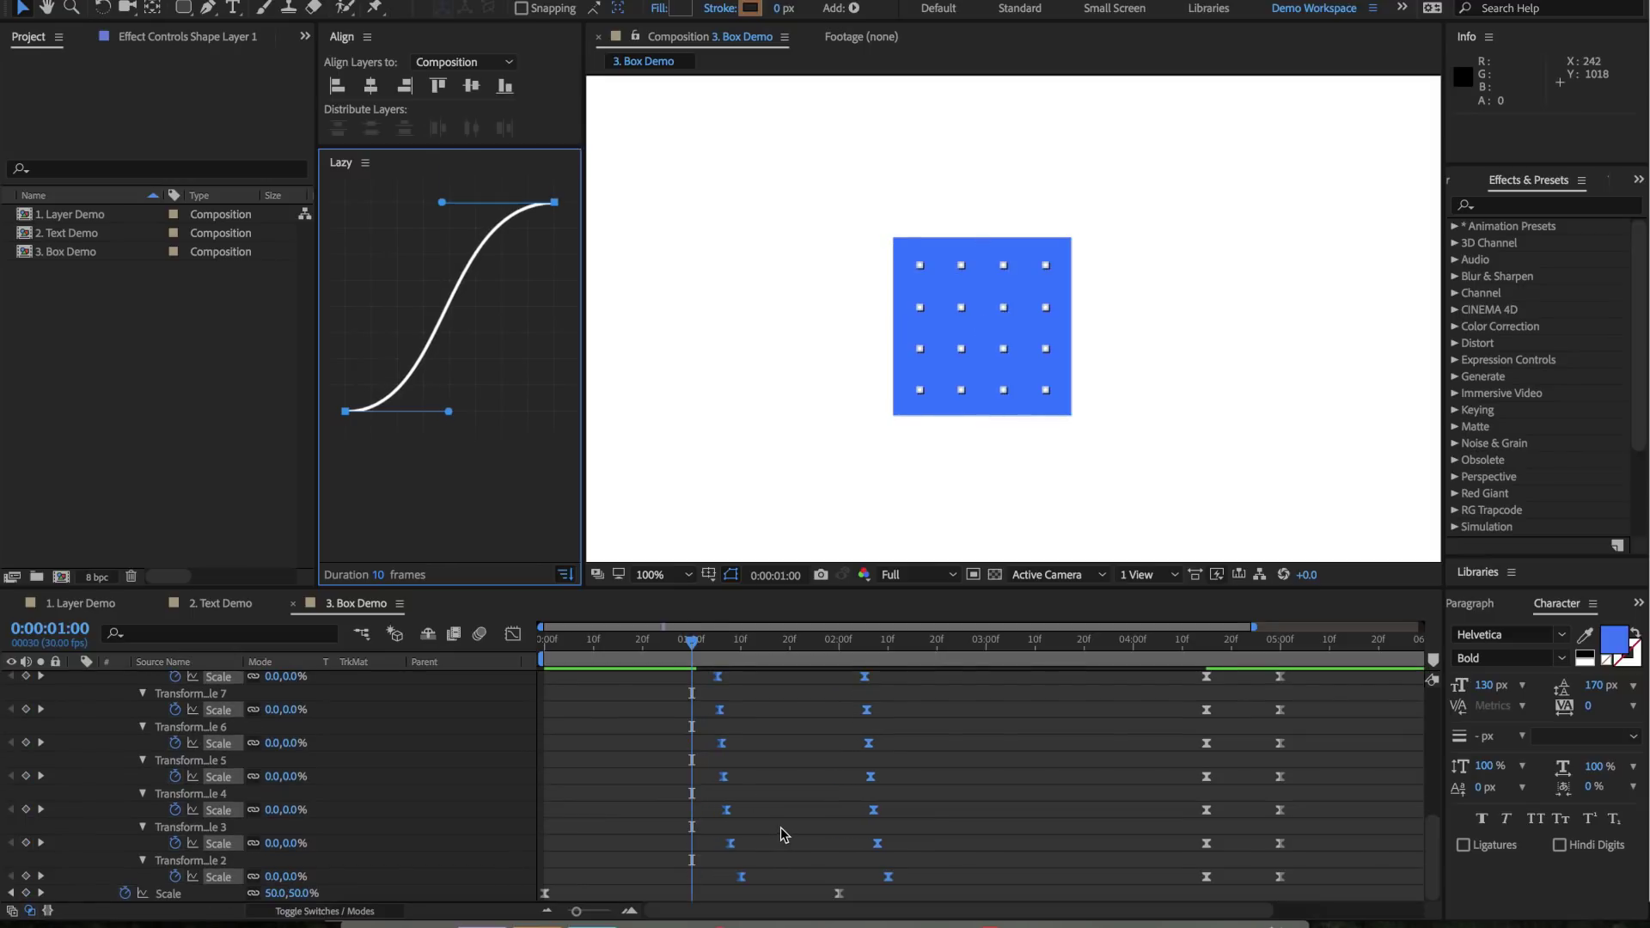
key("grave")
left_click_drag(695, 78, 814, 113)
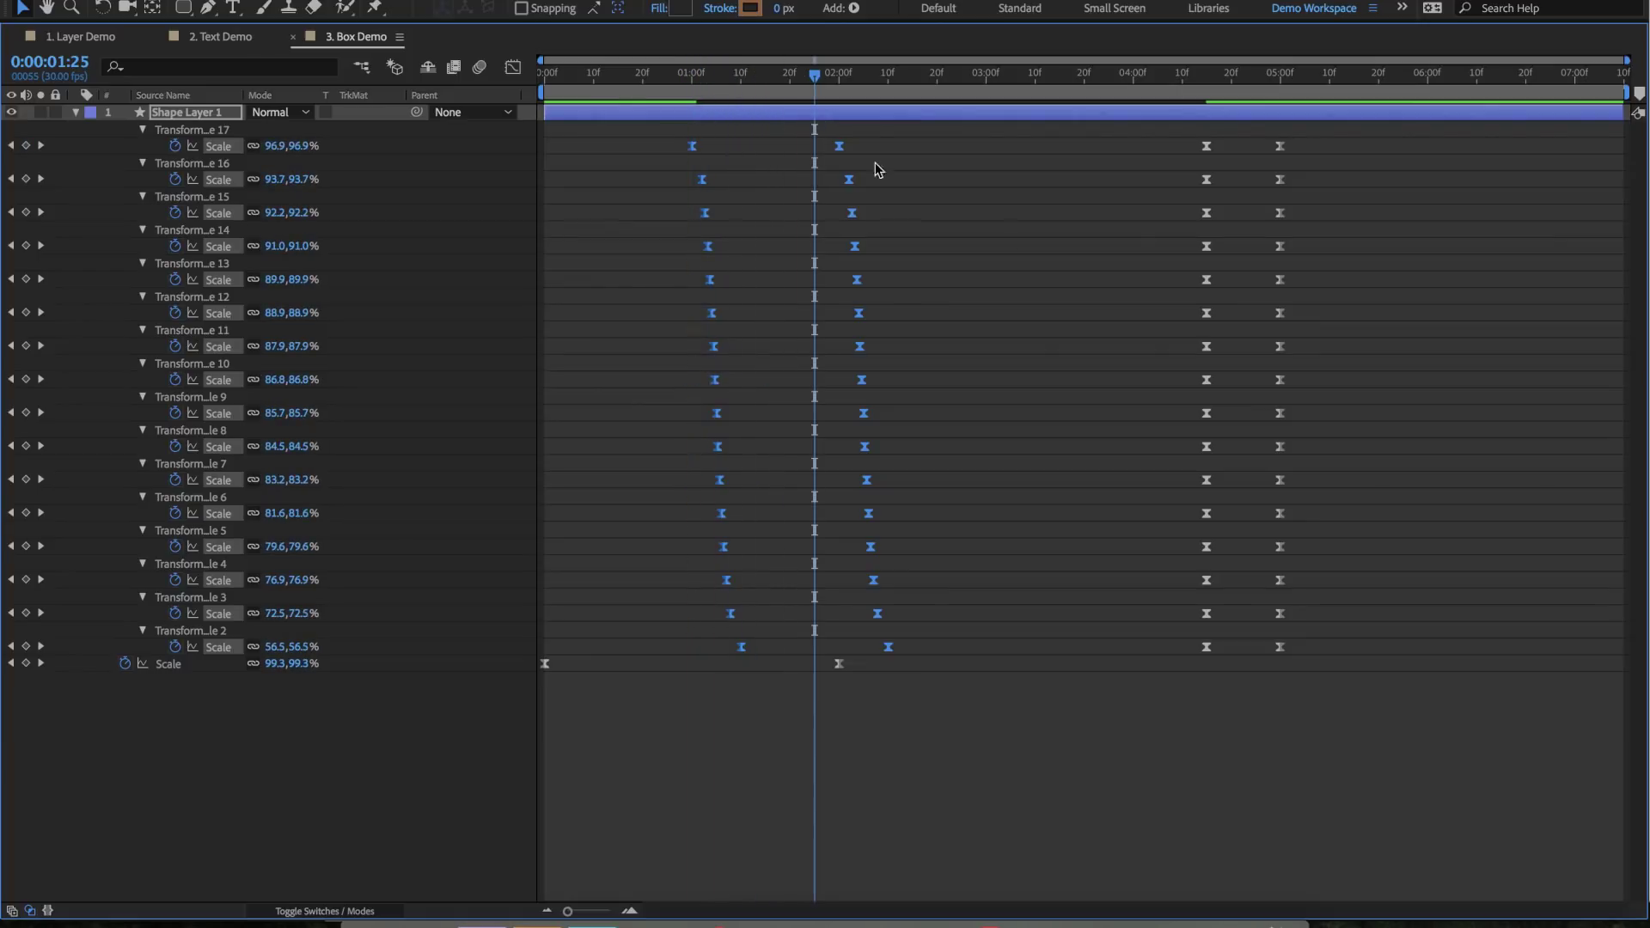
left_click_drag(1194, 78, 1245, 109)
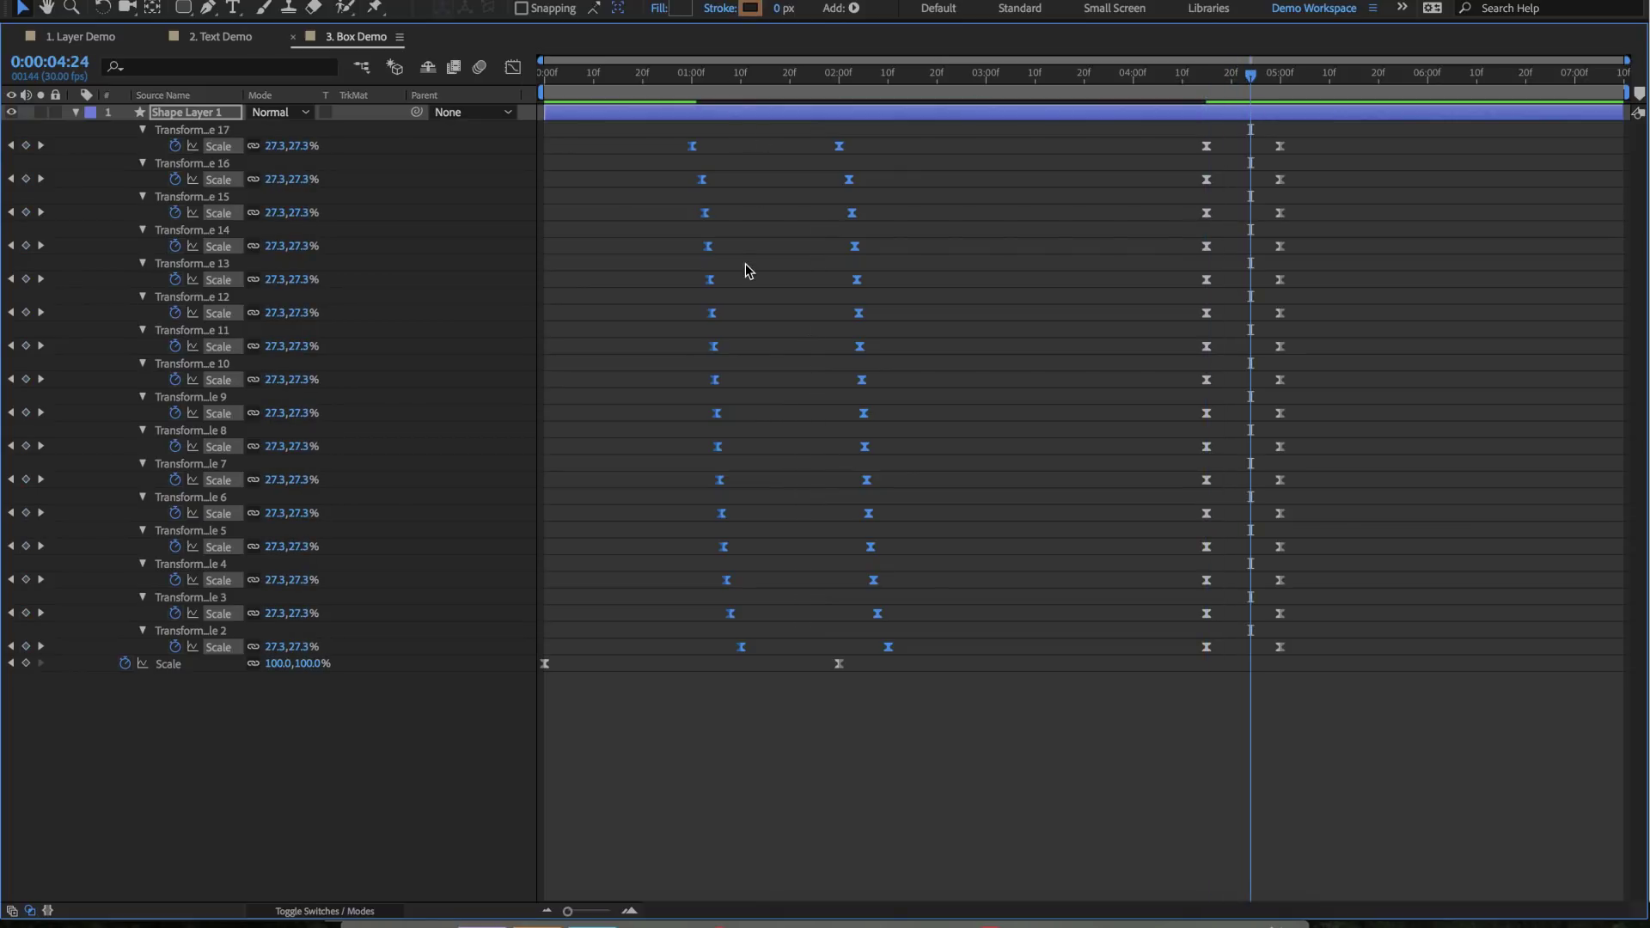
key("grave")
left_click(664, 649)
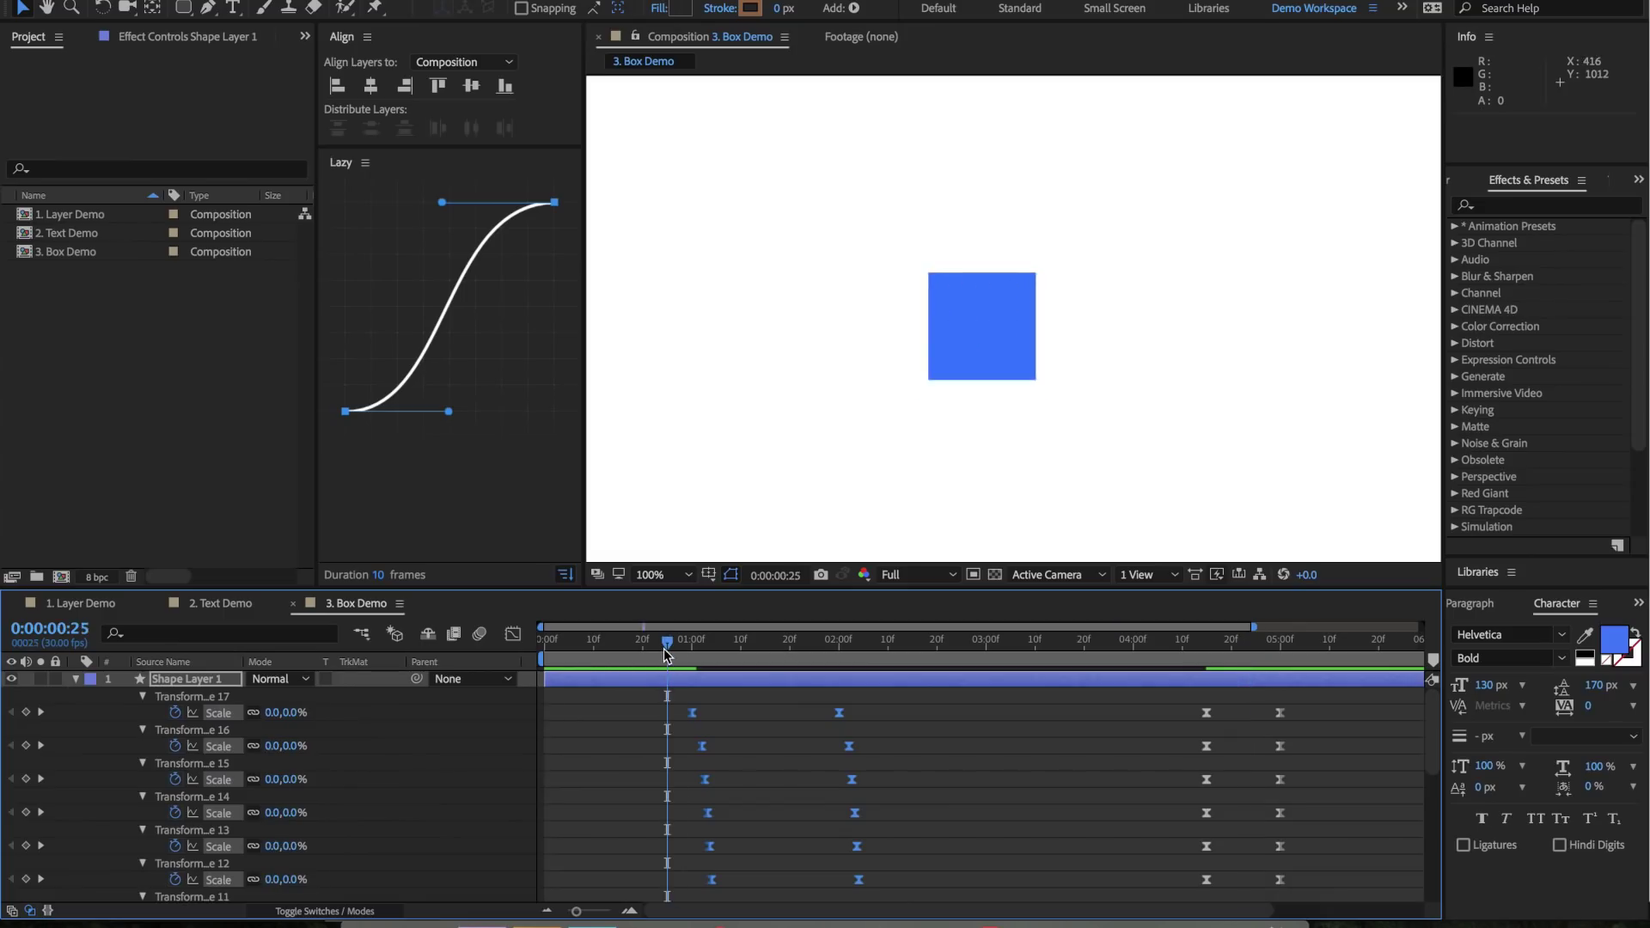
key("space")
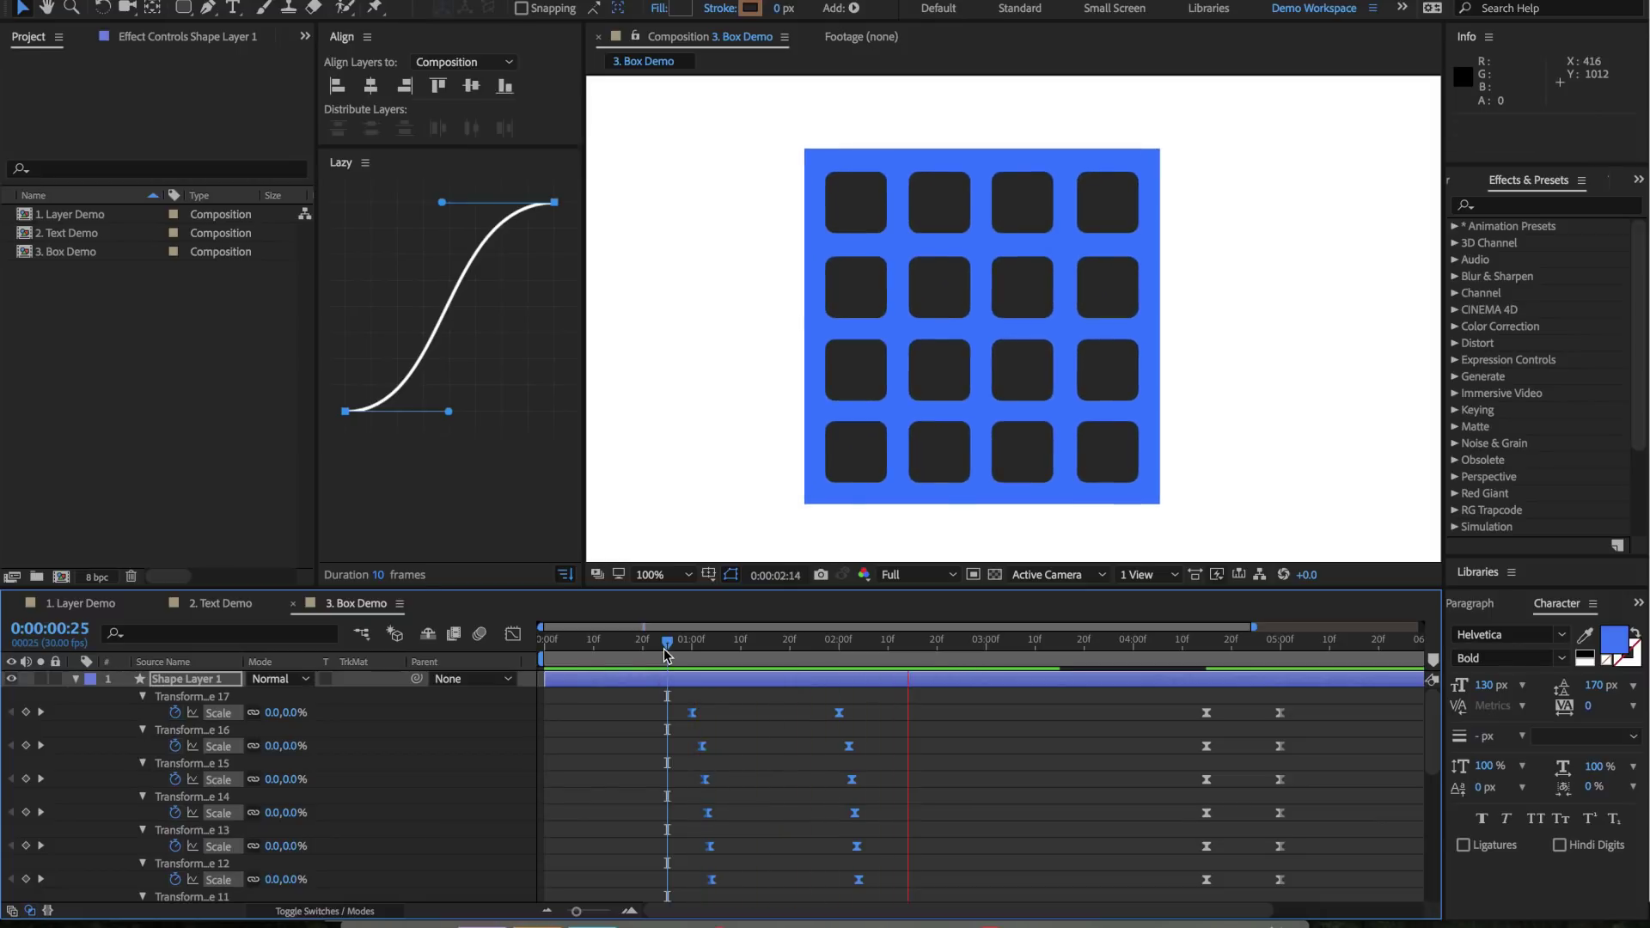
left_click_drag(663, 648, 580, 647)
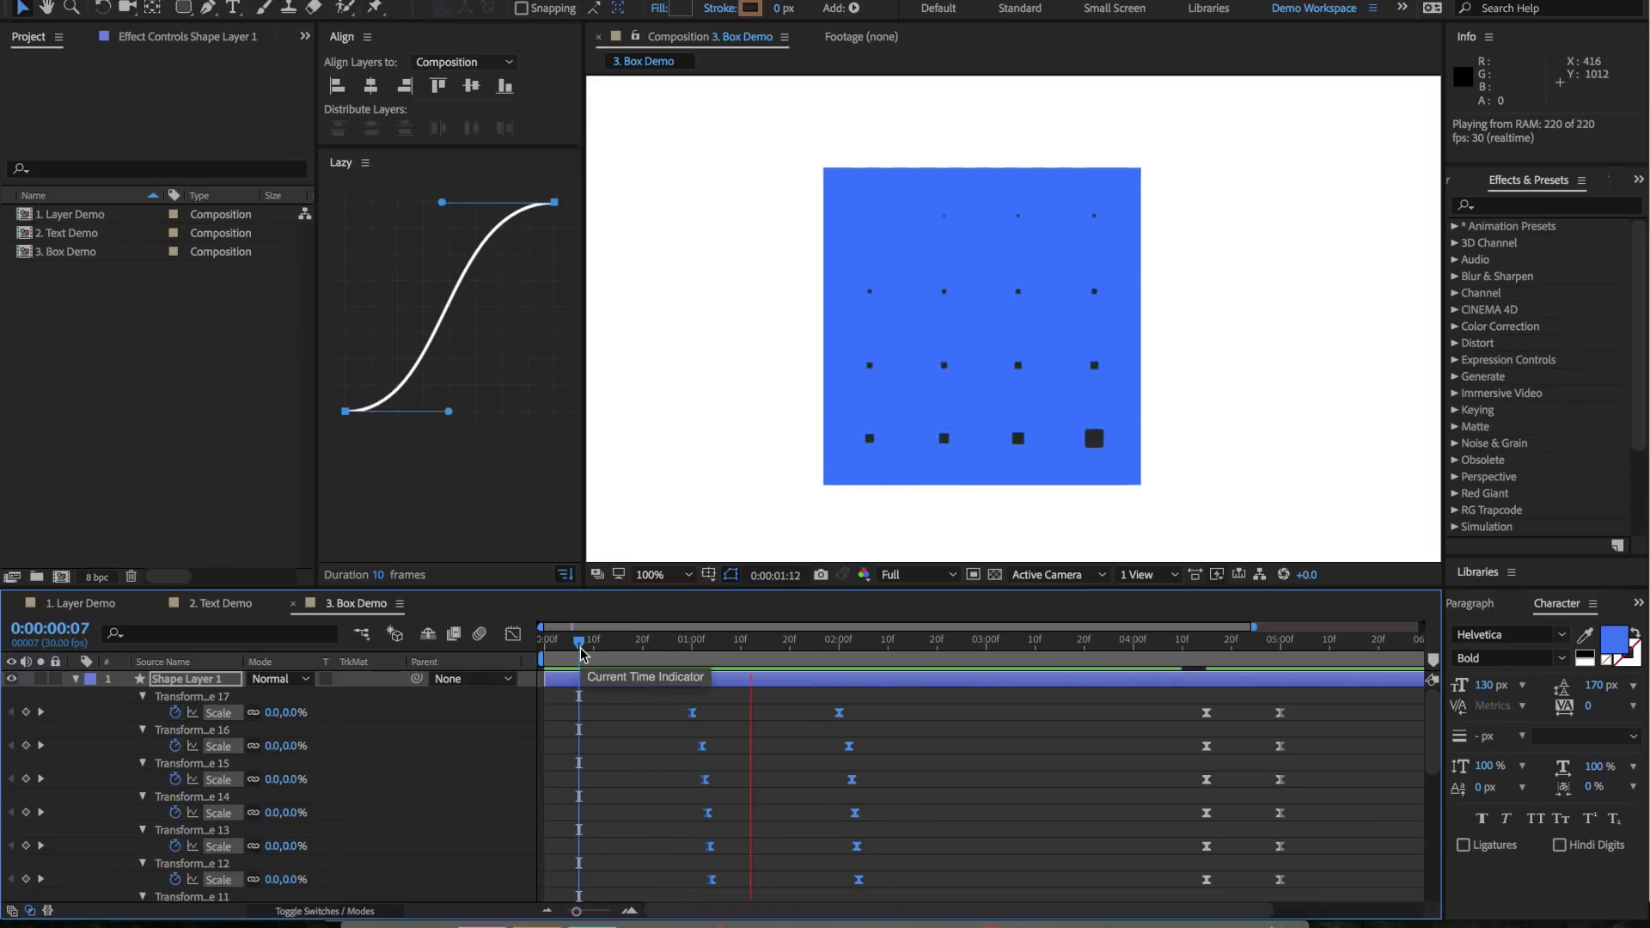
key("space")
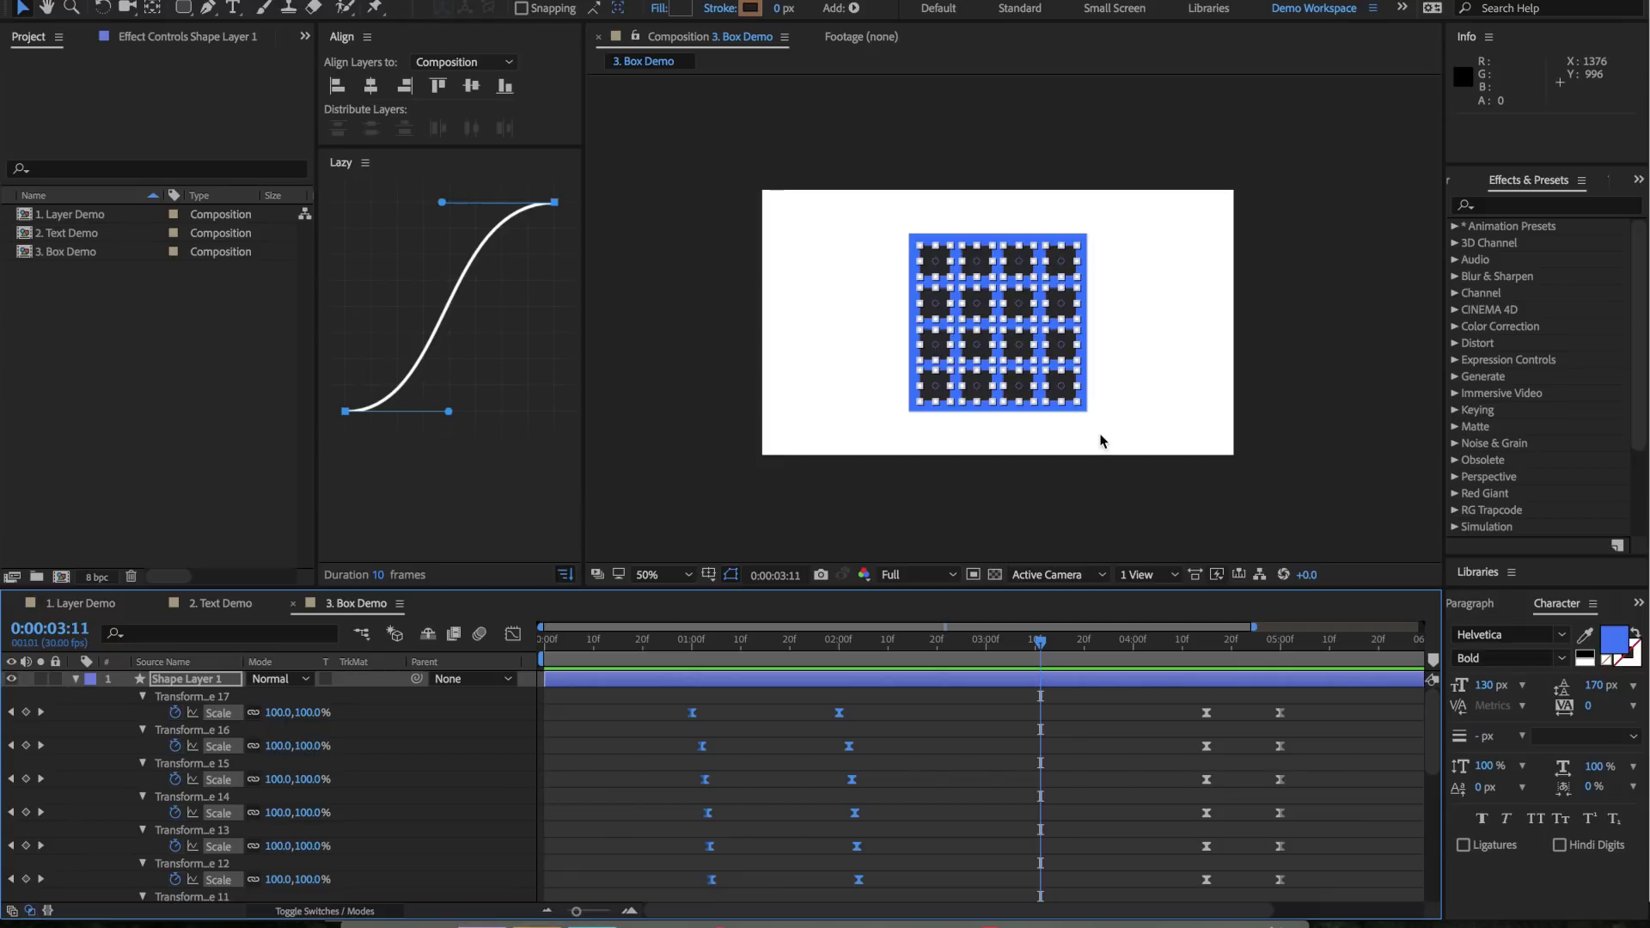
key("shift+slash")
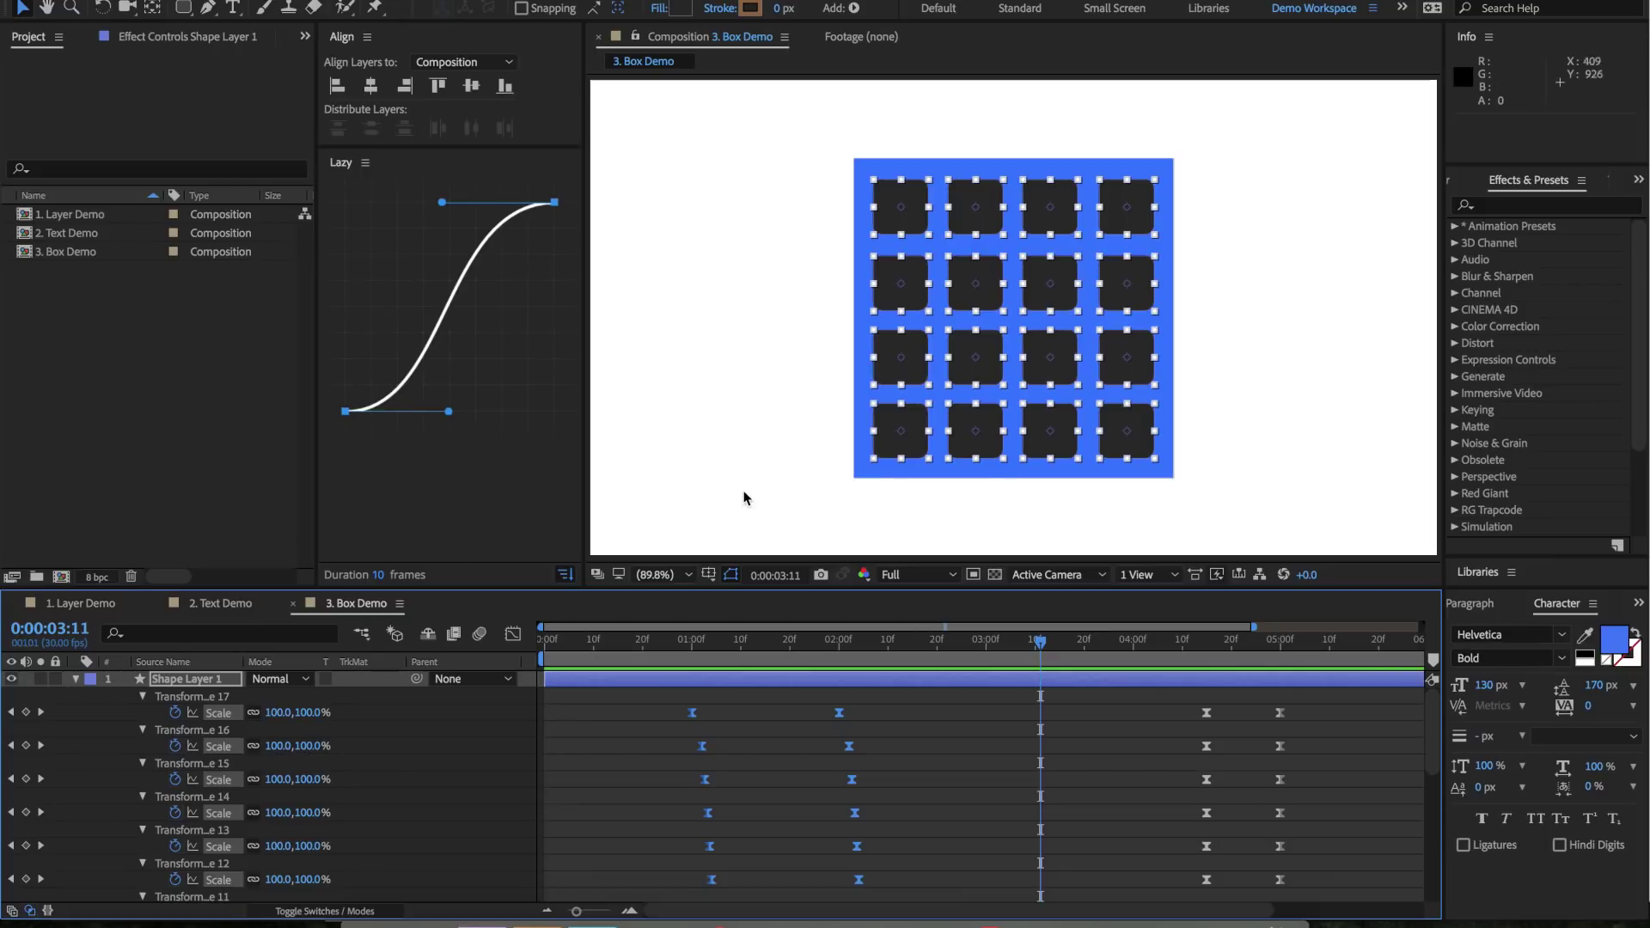